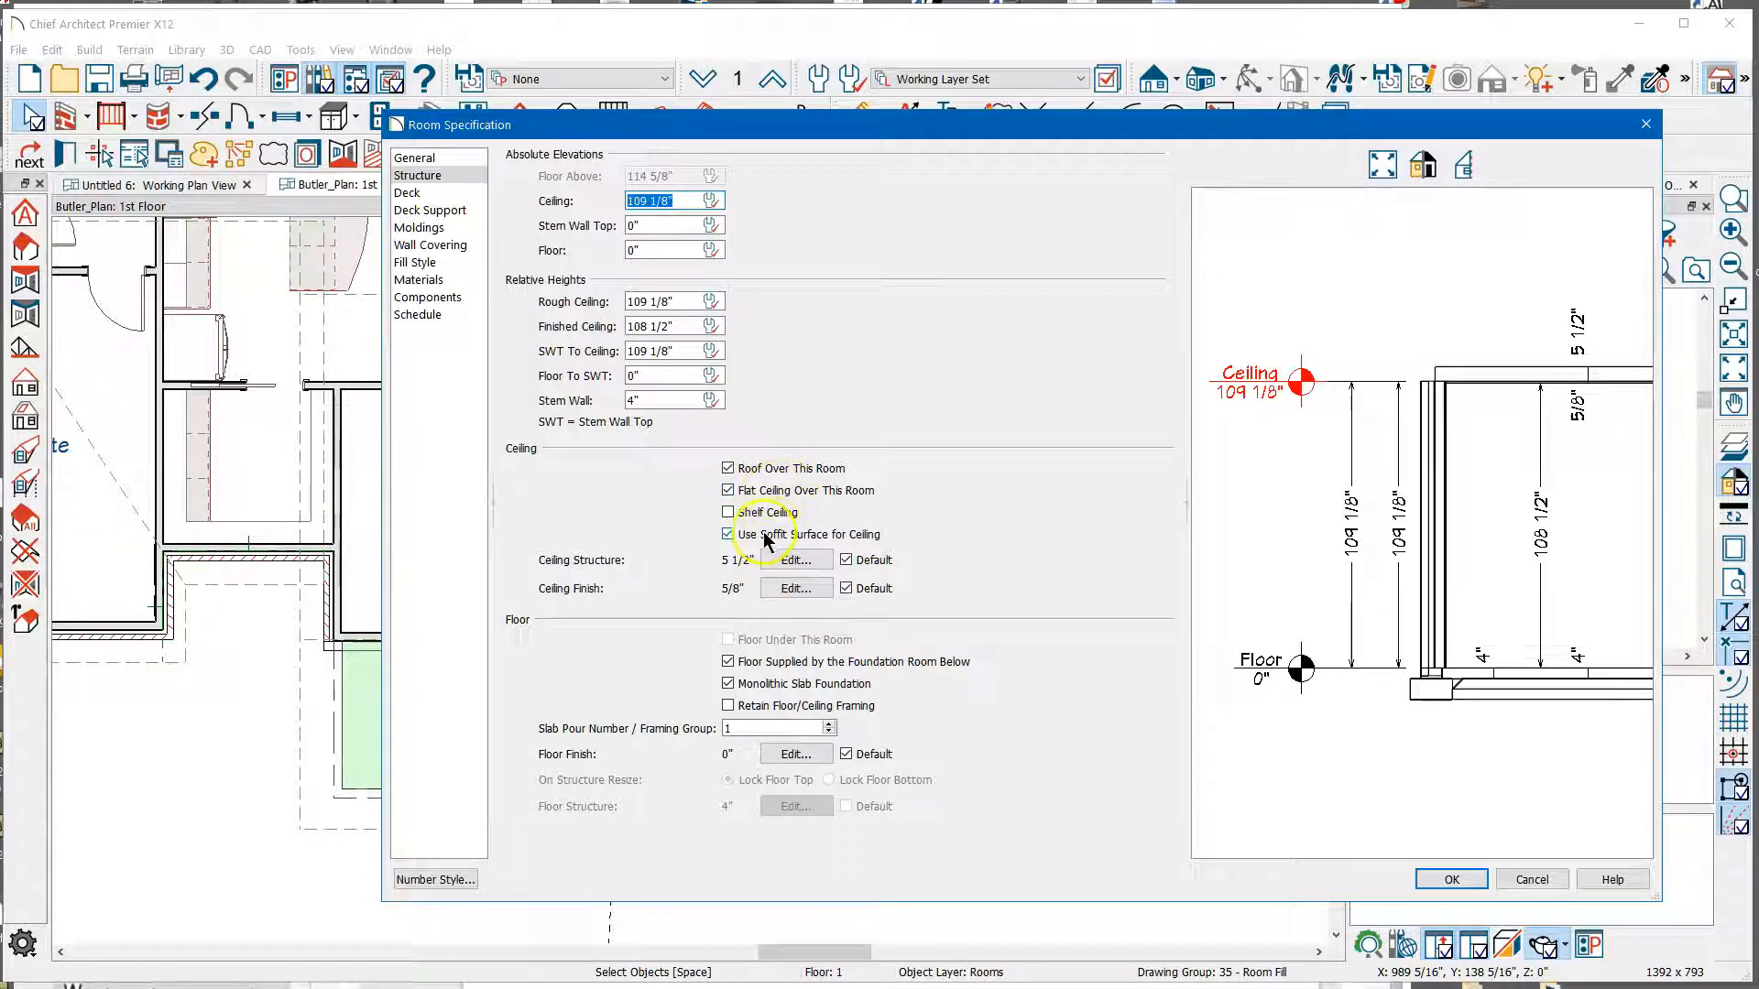
Accept the porch's room settings and place an automatic dormer on the lower part of the main roof's front slope.
{"action": "left_click", "coordinate": [1454, 879]}
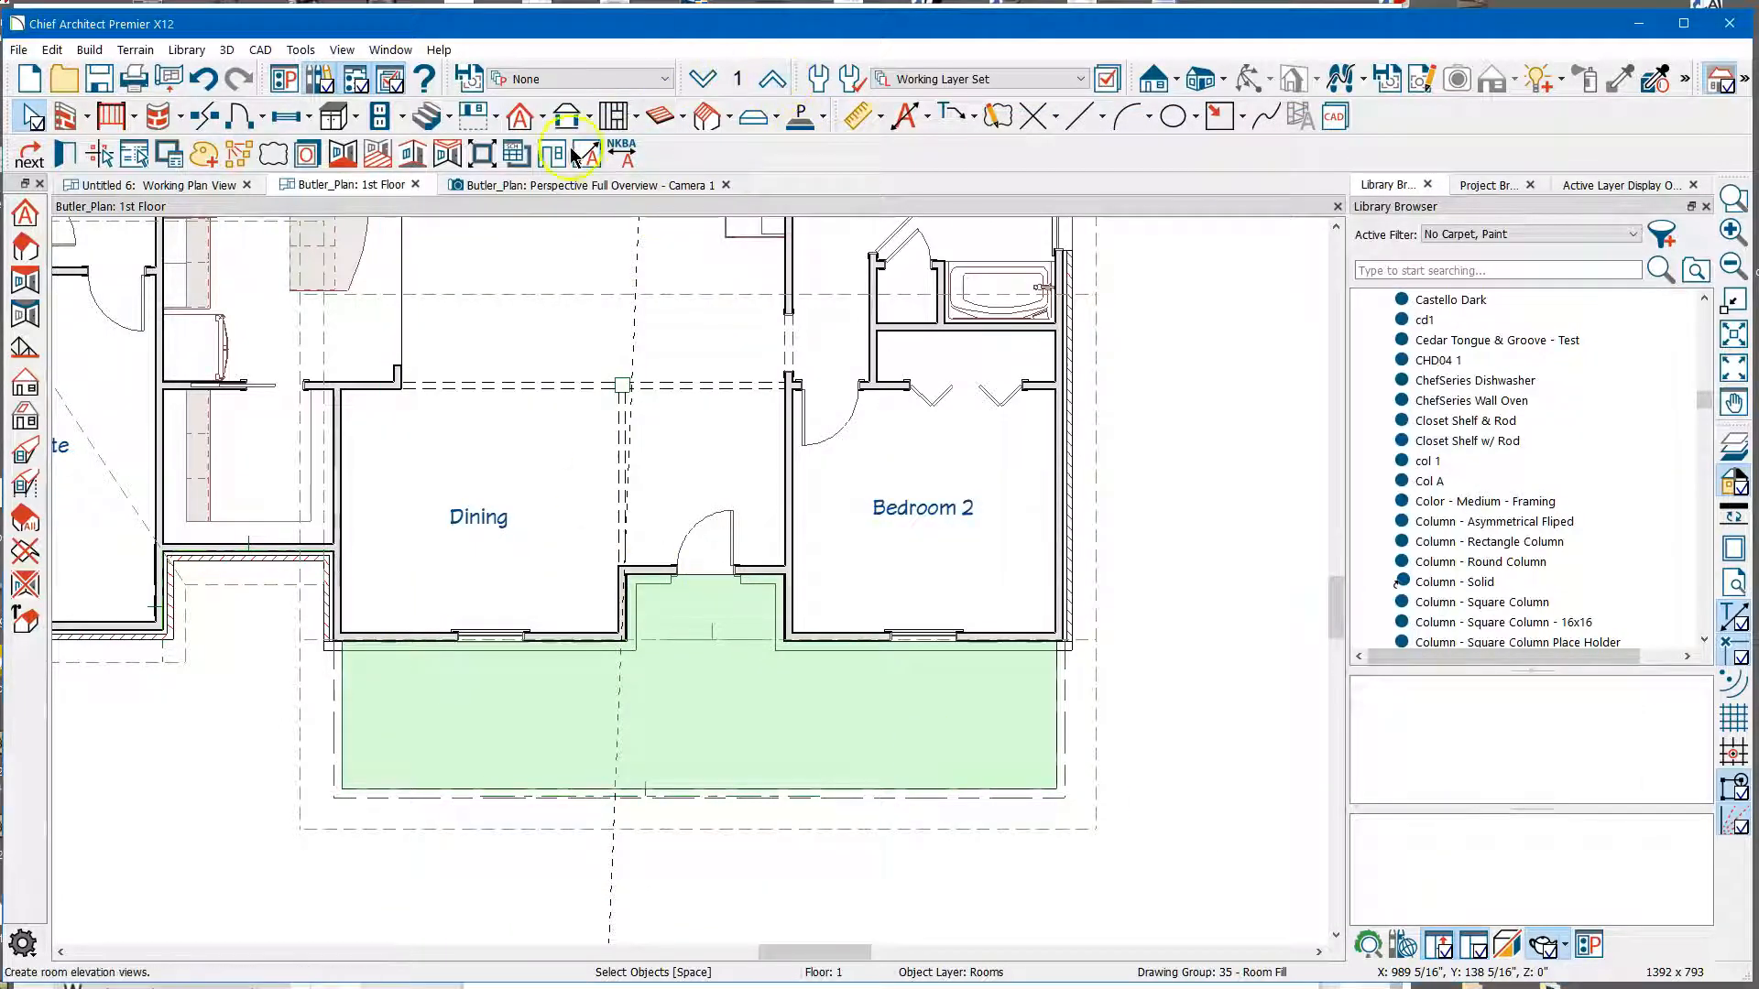
{"action": "left_click", "coordinate": [539, 185]}
{"action": "left_click_drag", "start_coordinate": [770, 243], "coordinate": [687, 275]}
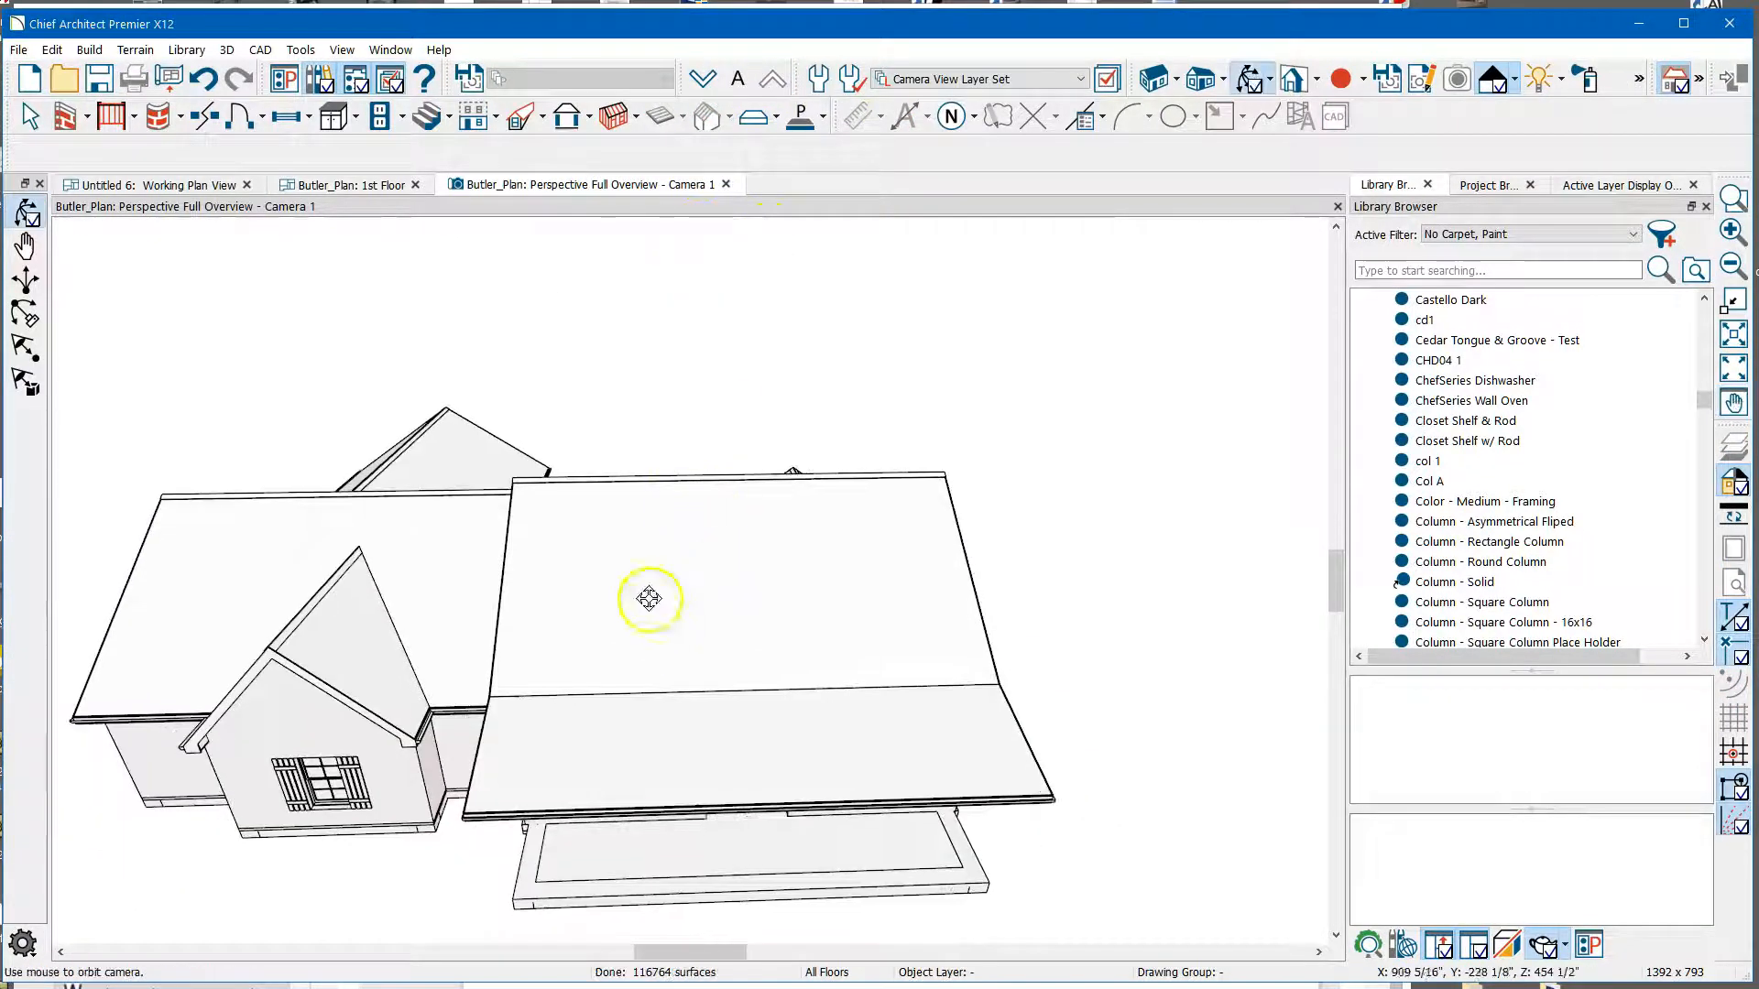
{"action": "left_click", "coordinate": [521, 117]}
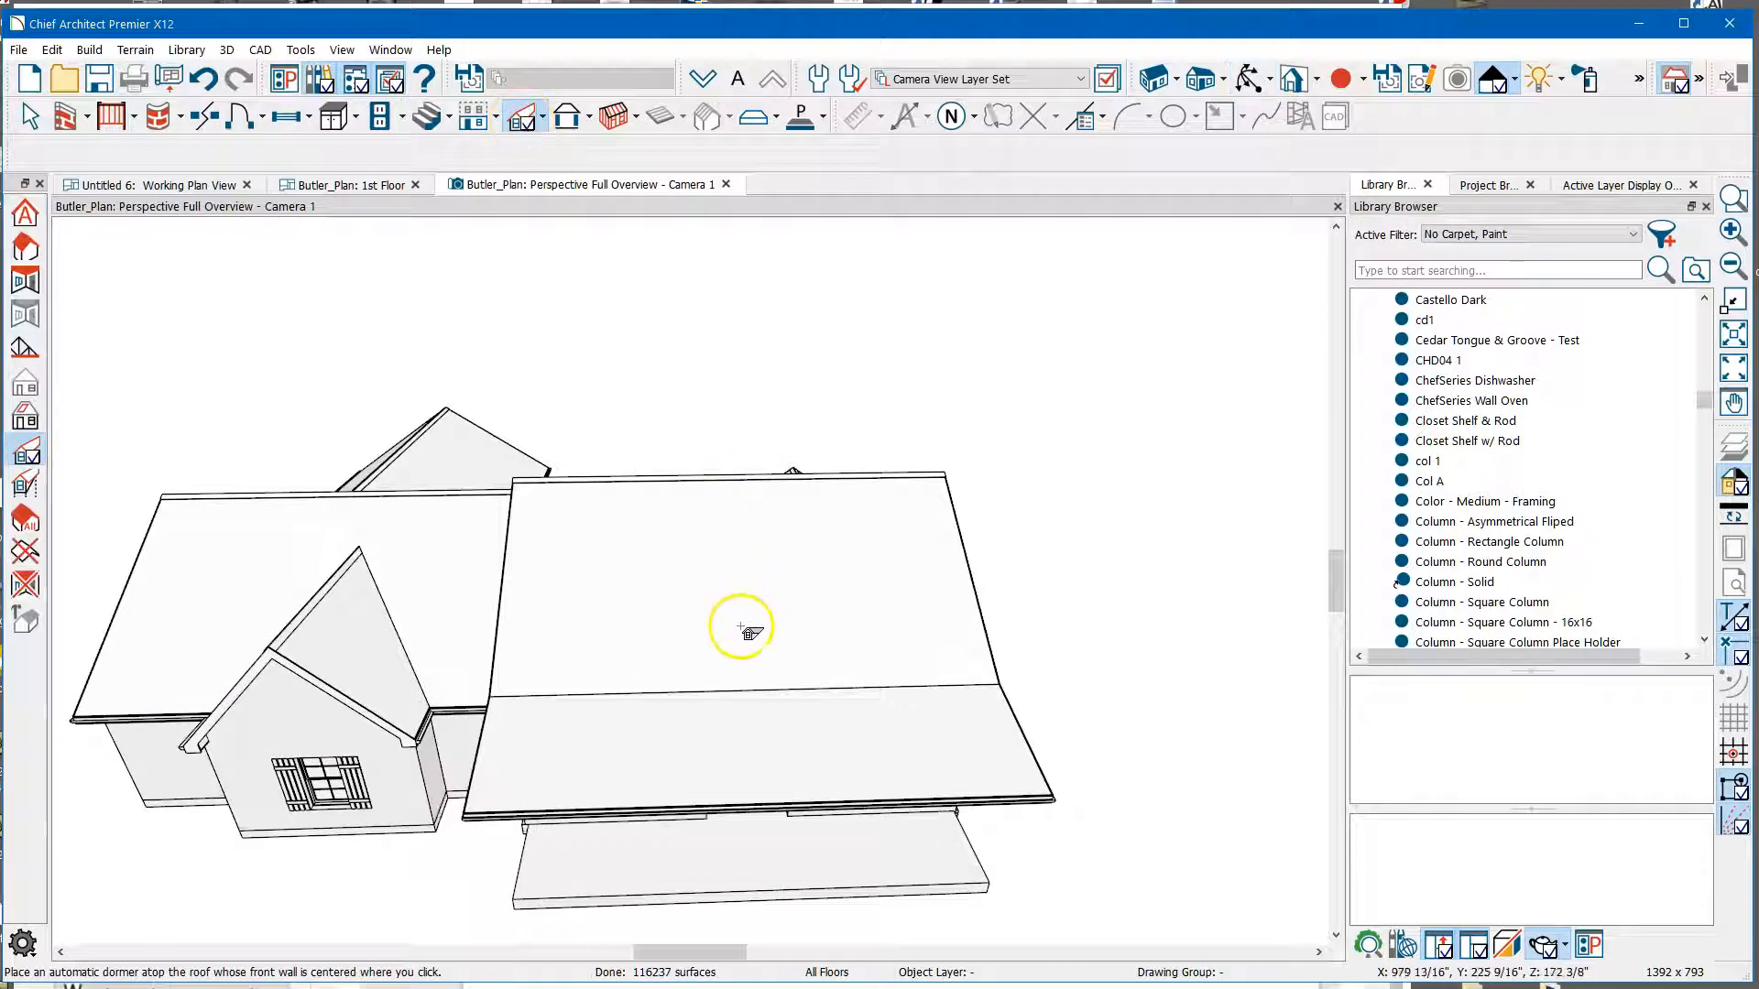
{"action": "left_click", "coordinate": [751, 665]}
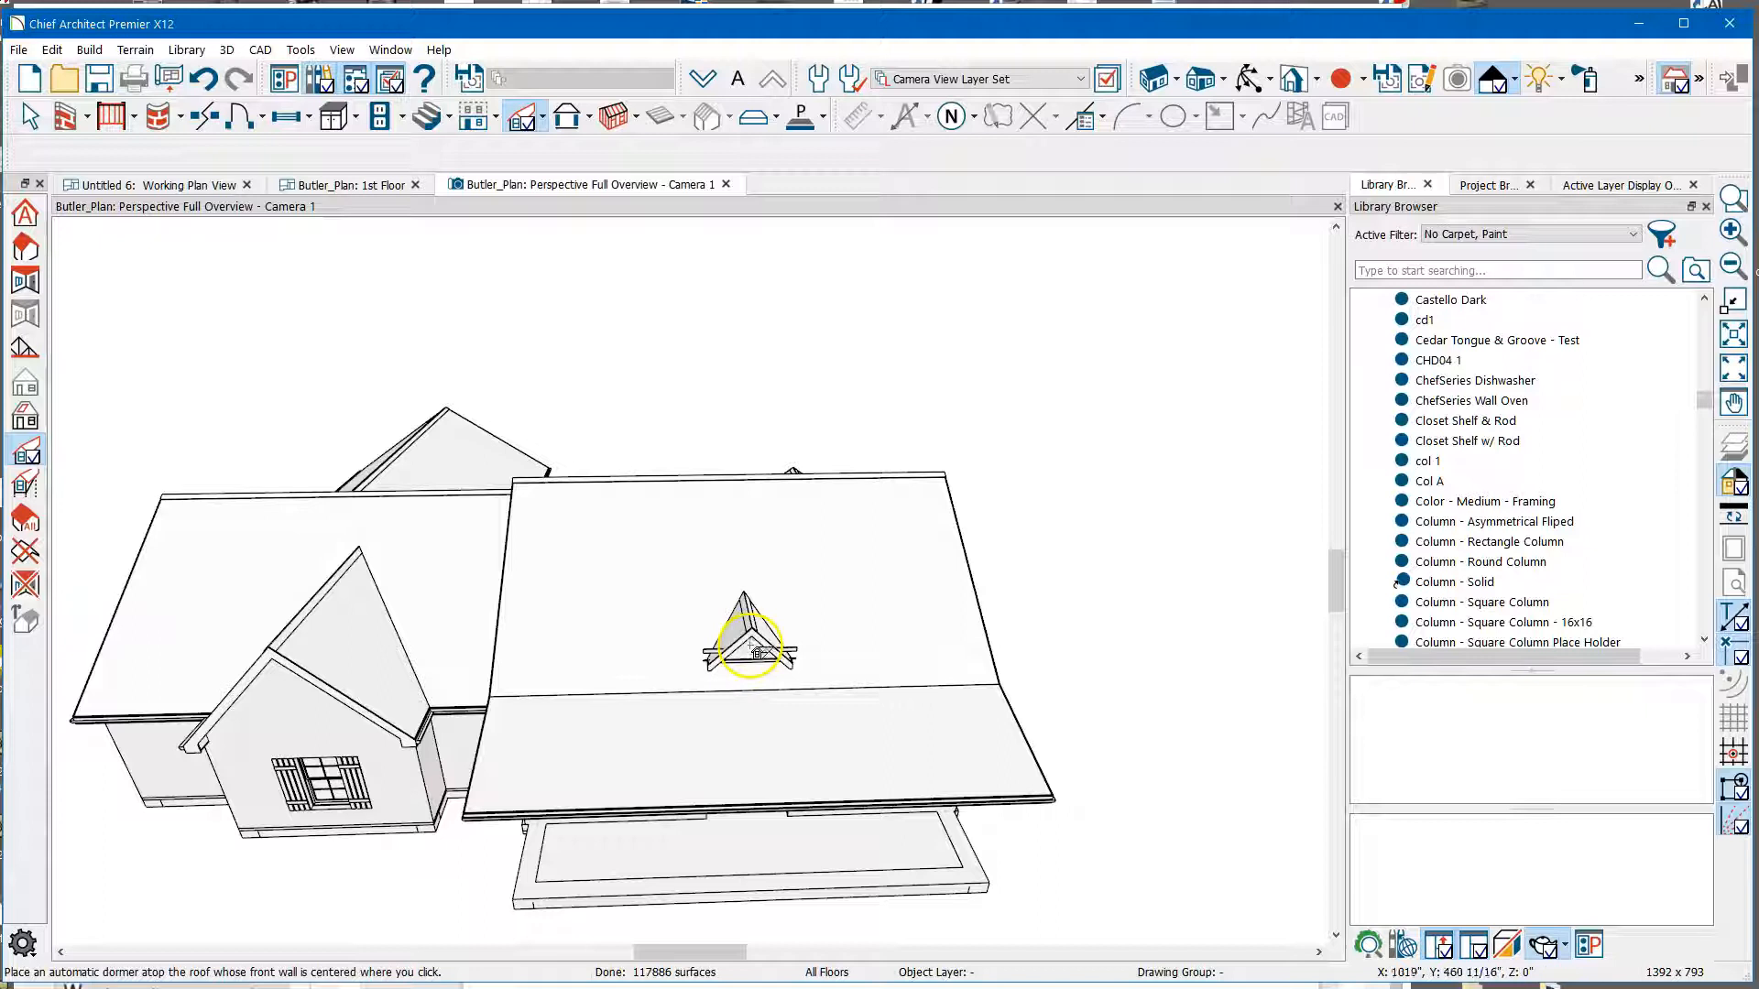
Widen the dormer toward both sides, extending its left side by about 4'-3" so the peak reaches the main ridge.
{"action": "key", "text": "space"}
{"action": "scroll", "coordinate": [783, 673], "scroll_direction": "up", "scroll_amount": 2}
{"action": "scroll", "coordinate": [783, 674], "scroll_direction": "up", "scroll_amount": 3}
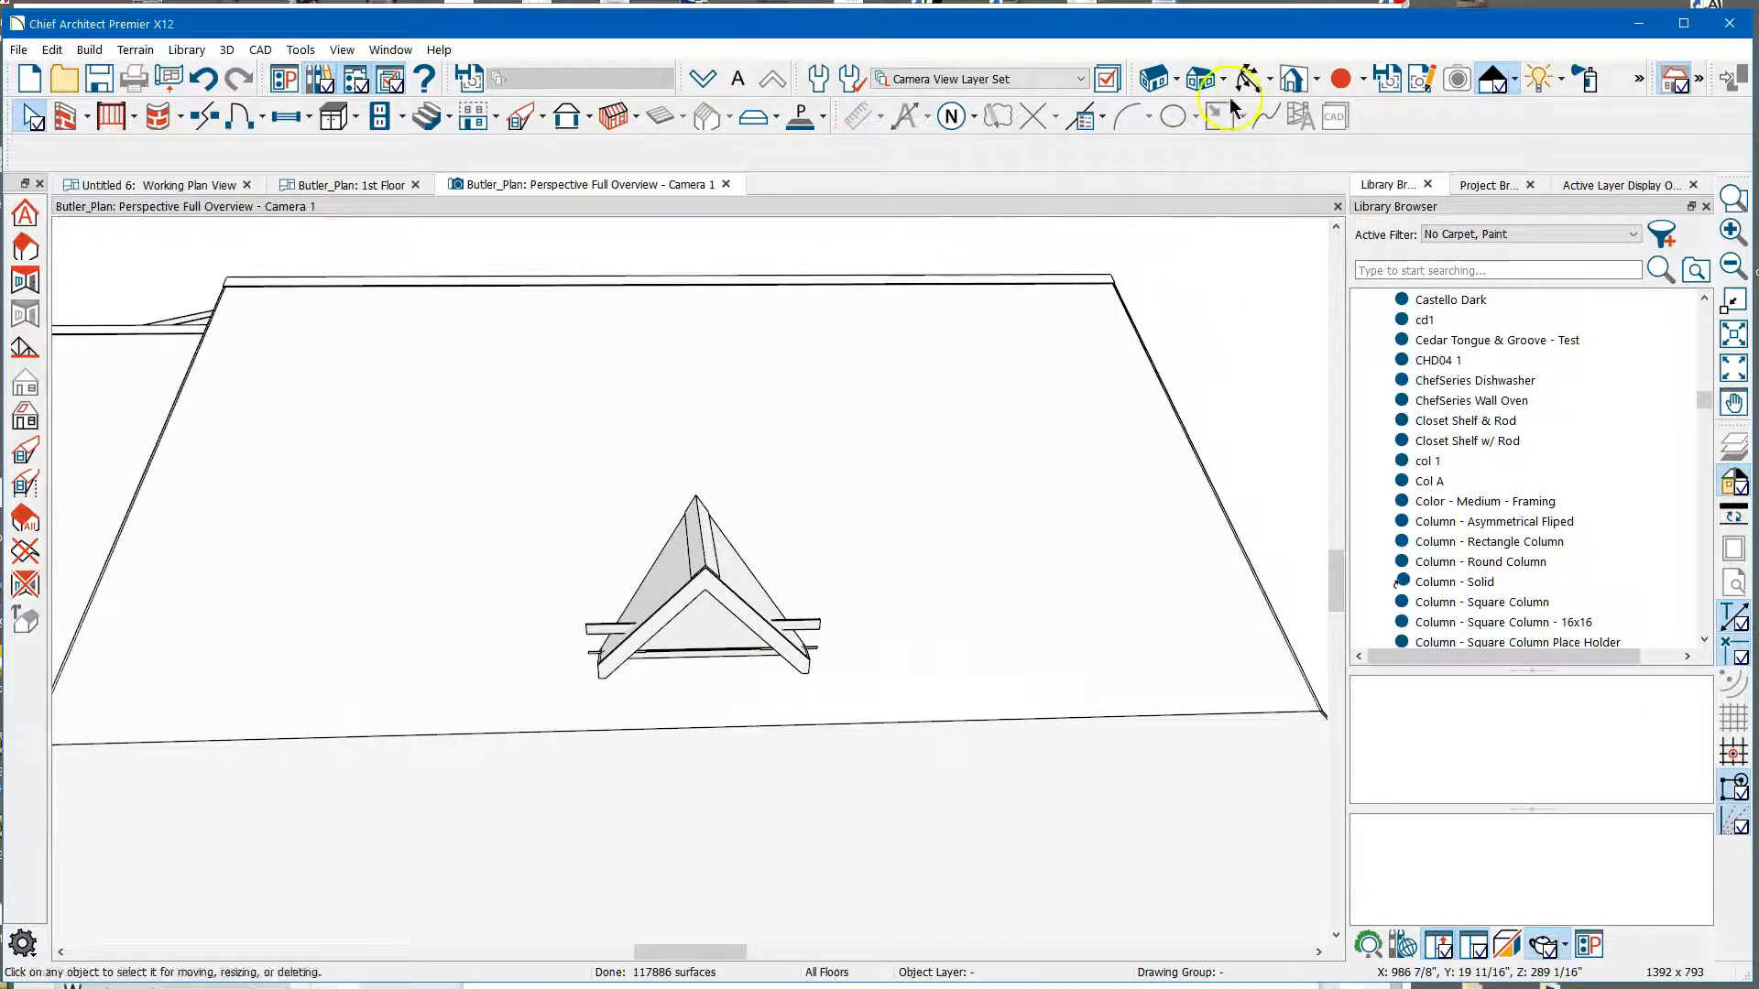
{"action": "left_click", "coordinate": [1249, 78]}
{"action": "left_click_drag", "start_coordinate": [1029, 377], "coordinate": [981, 357]}
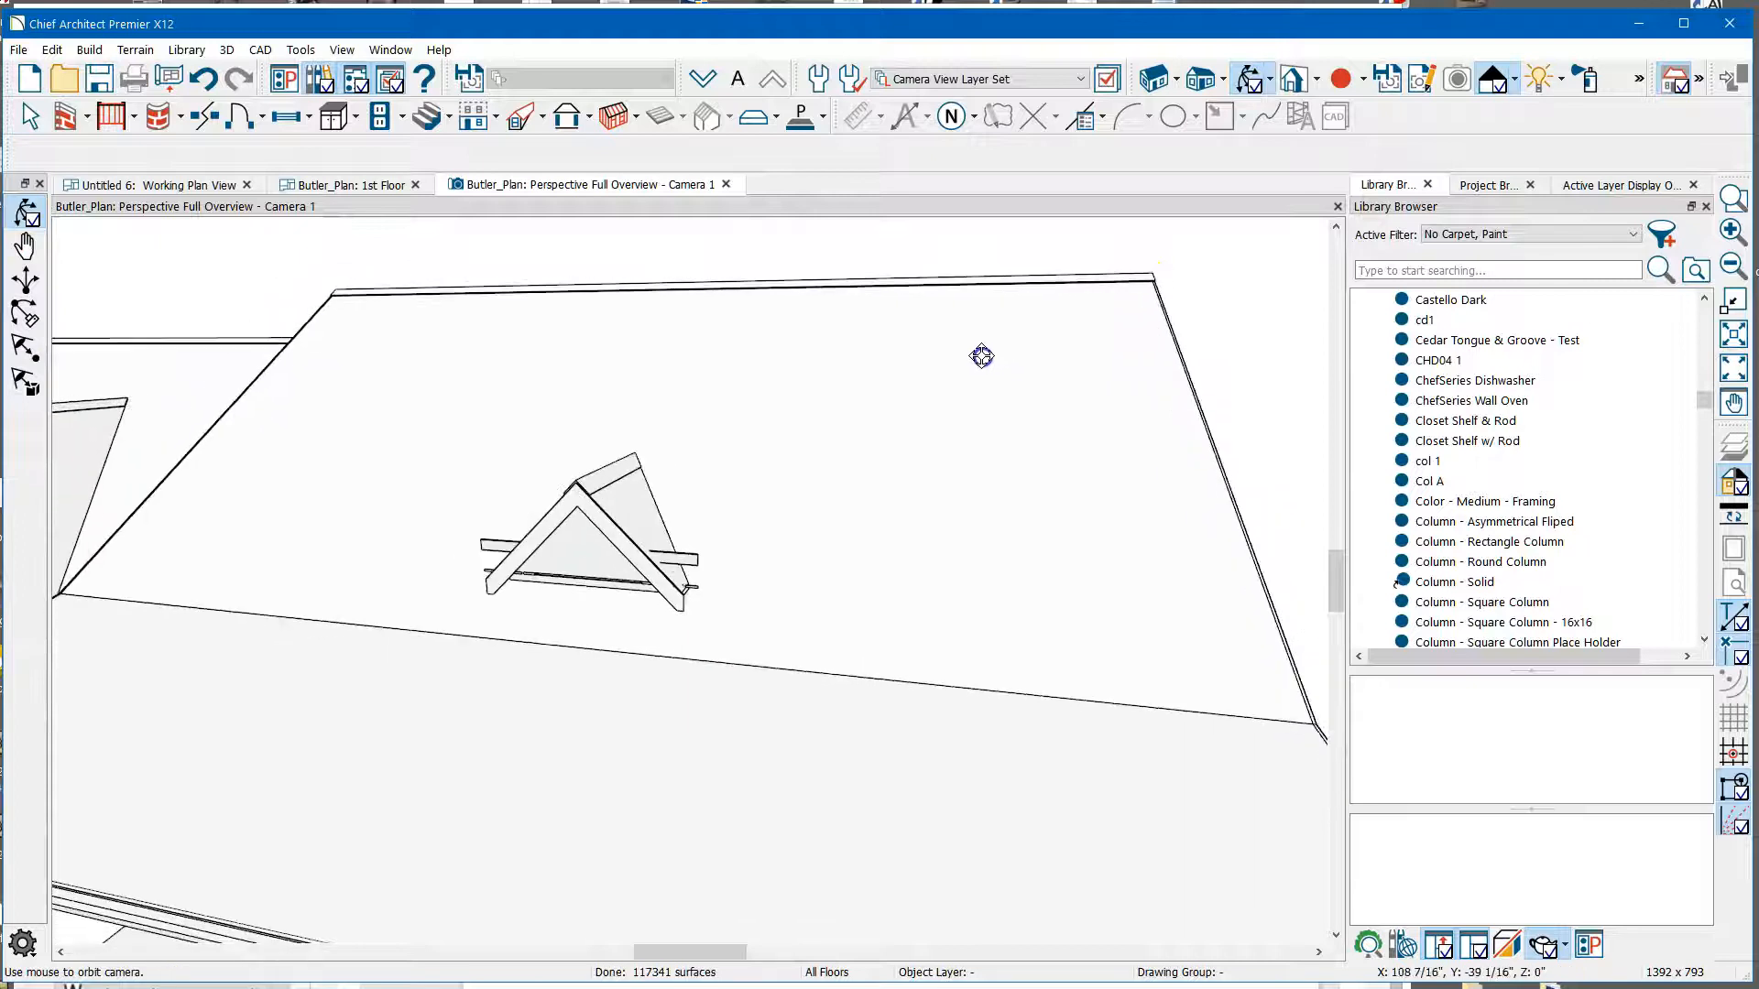
{"action": "left_click_drag", "start_coordinate": [624, 550], "coordinate": [588, 609]}
{"action": "key", "text": "space"}
{"action": "left_click", "coordinate": [669, 607]}
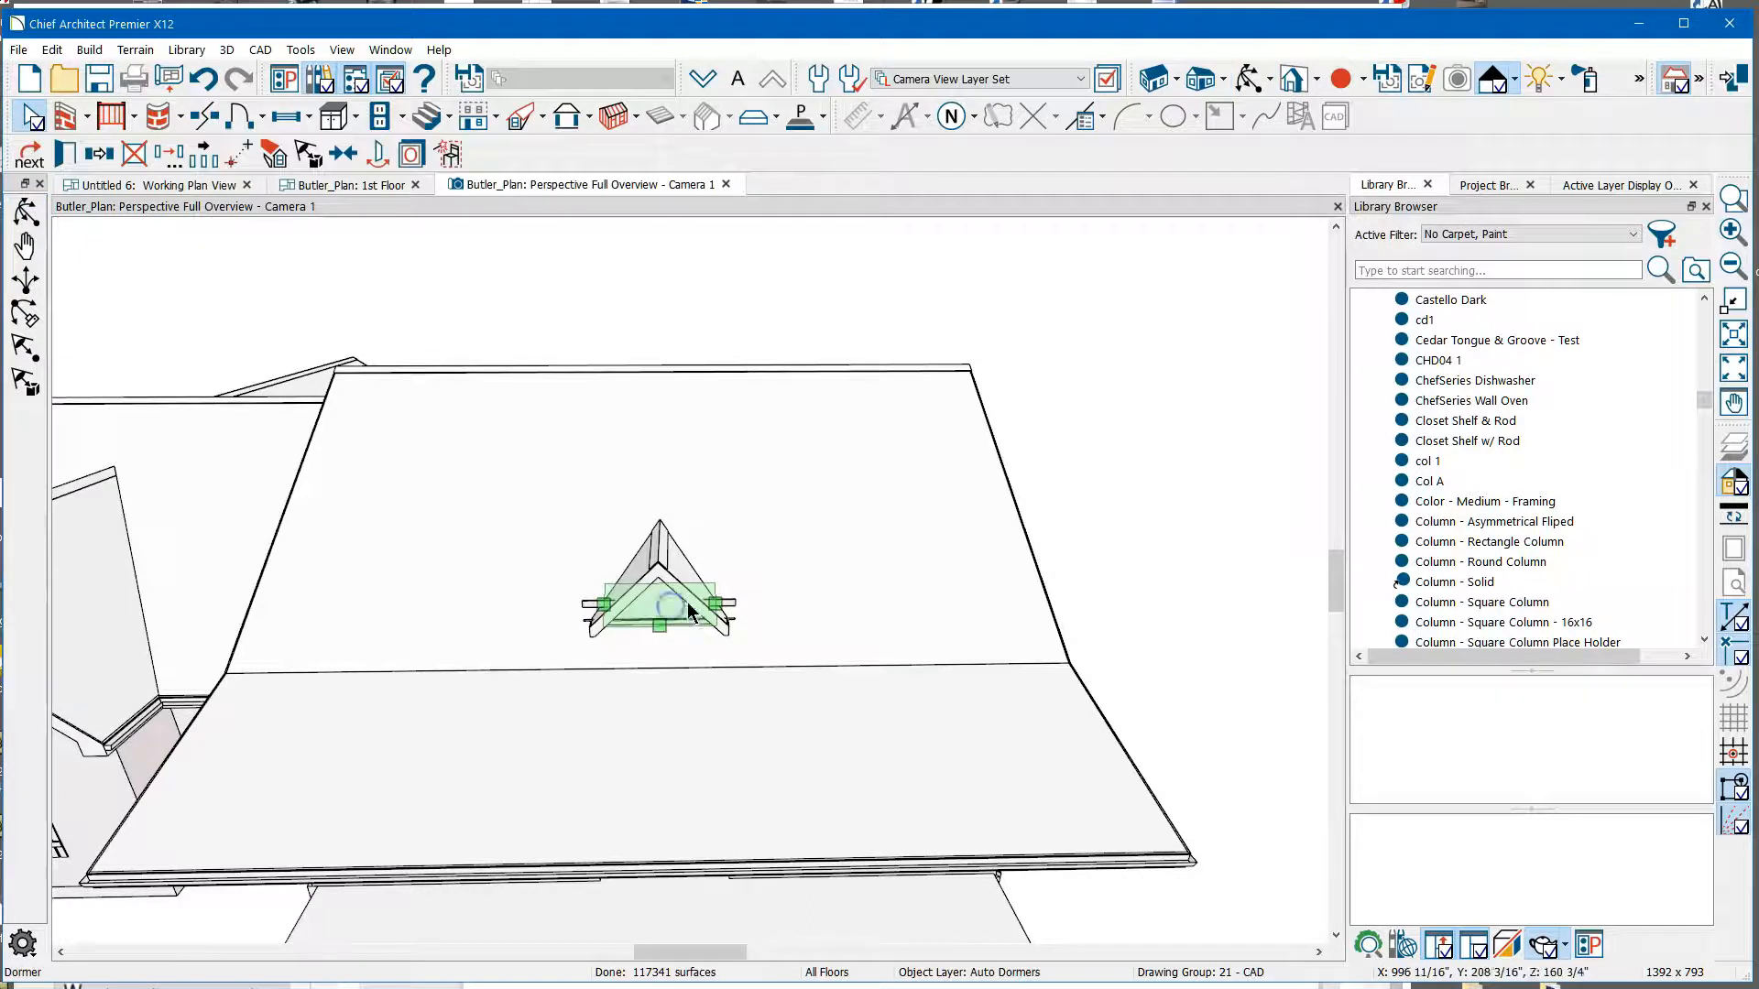
{"action": "left_click_drag", "start_coordinate": [728, 613], "coordinate": [884, 613]}
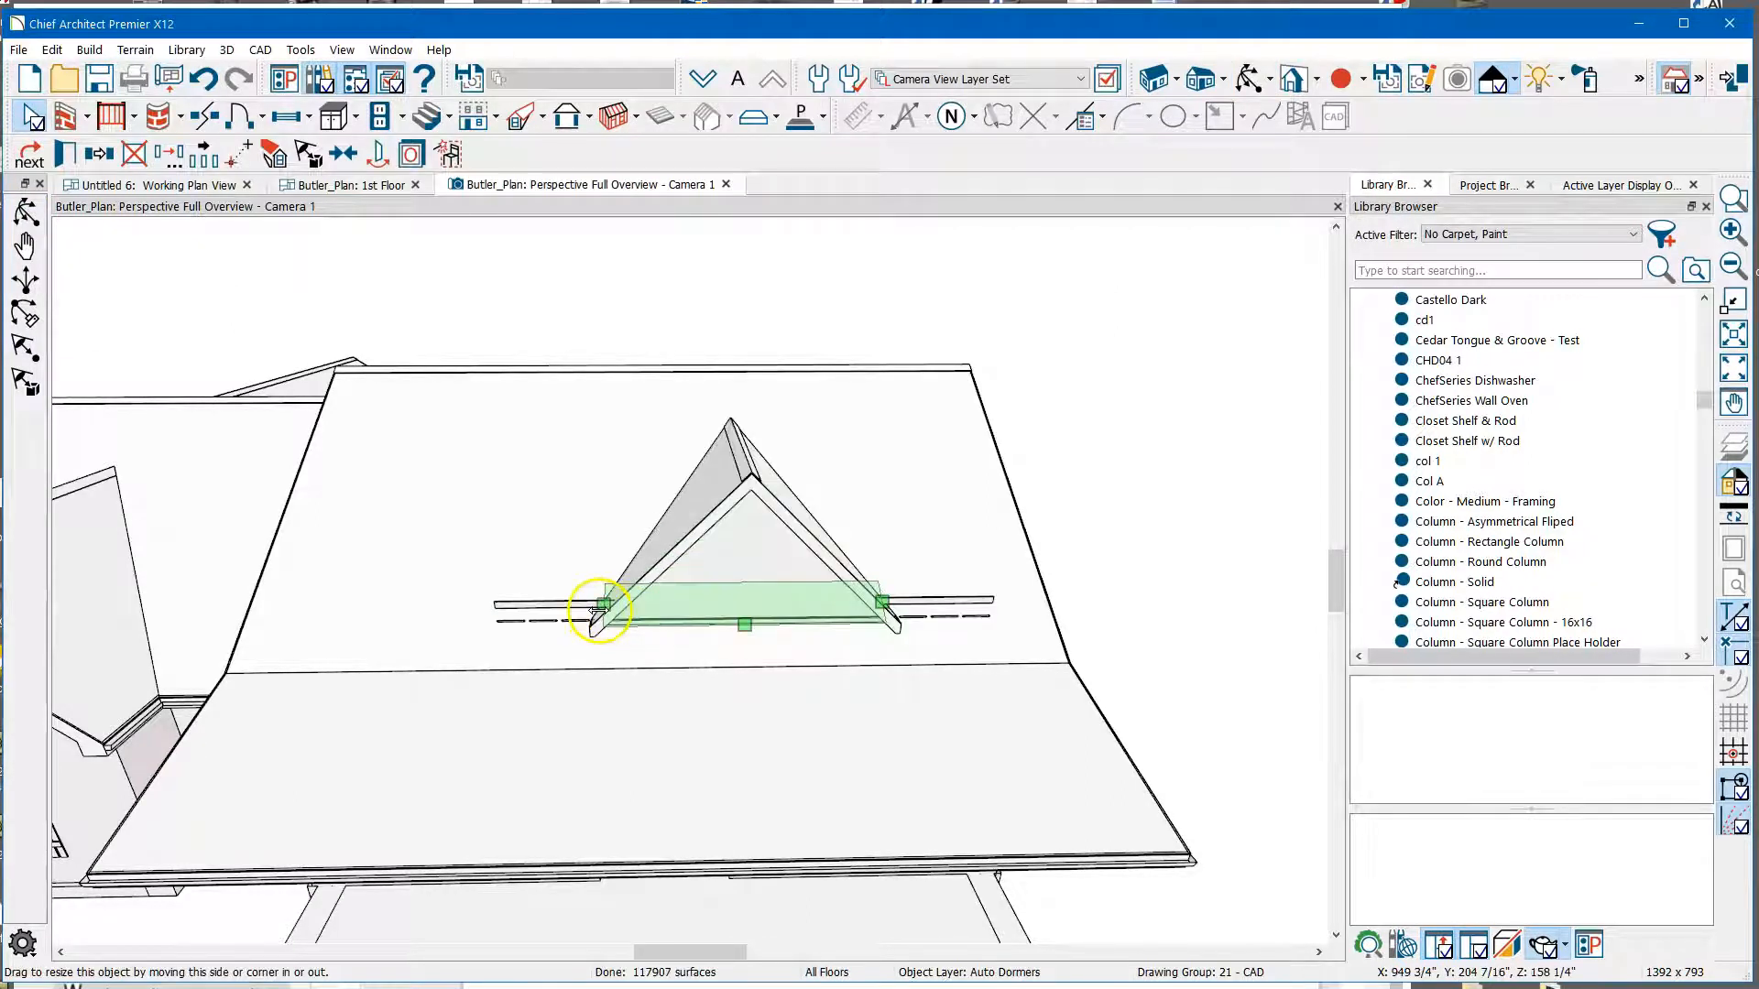
{"action": "left_click_drag", "start_coordinate": [601, 606], "coordinate": [503, 628]}
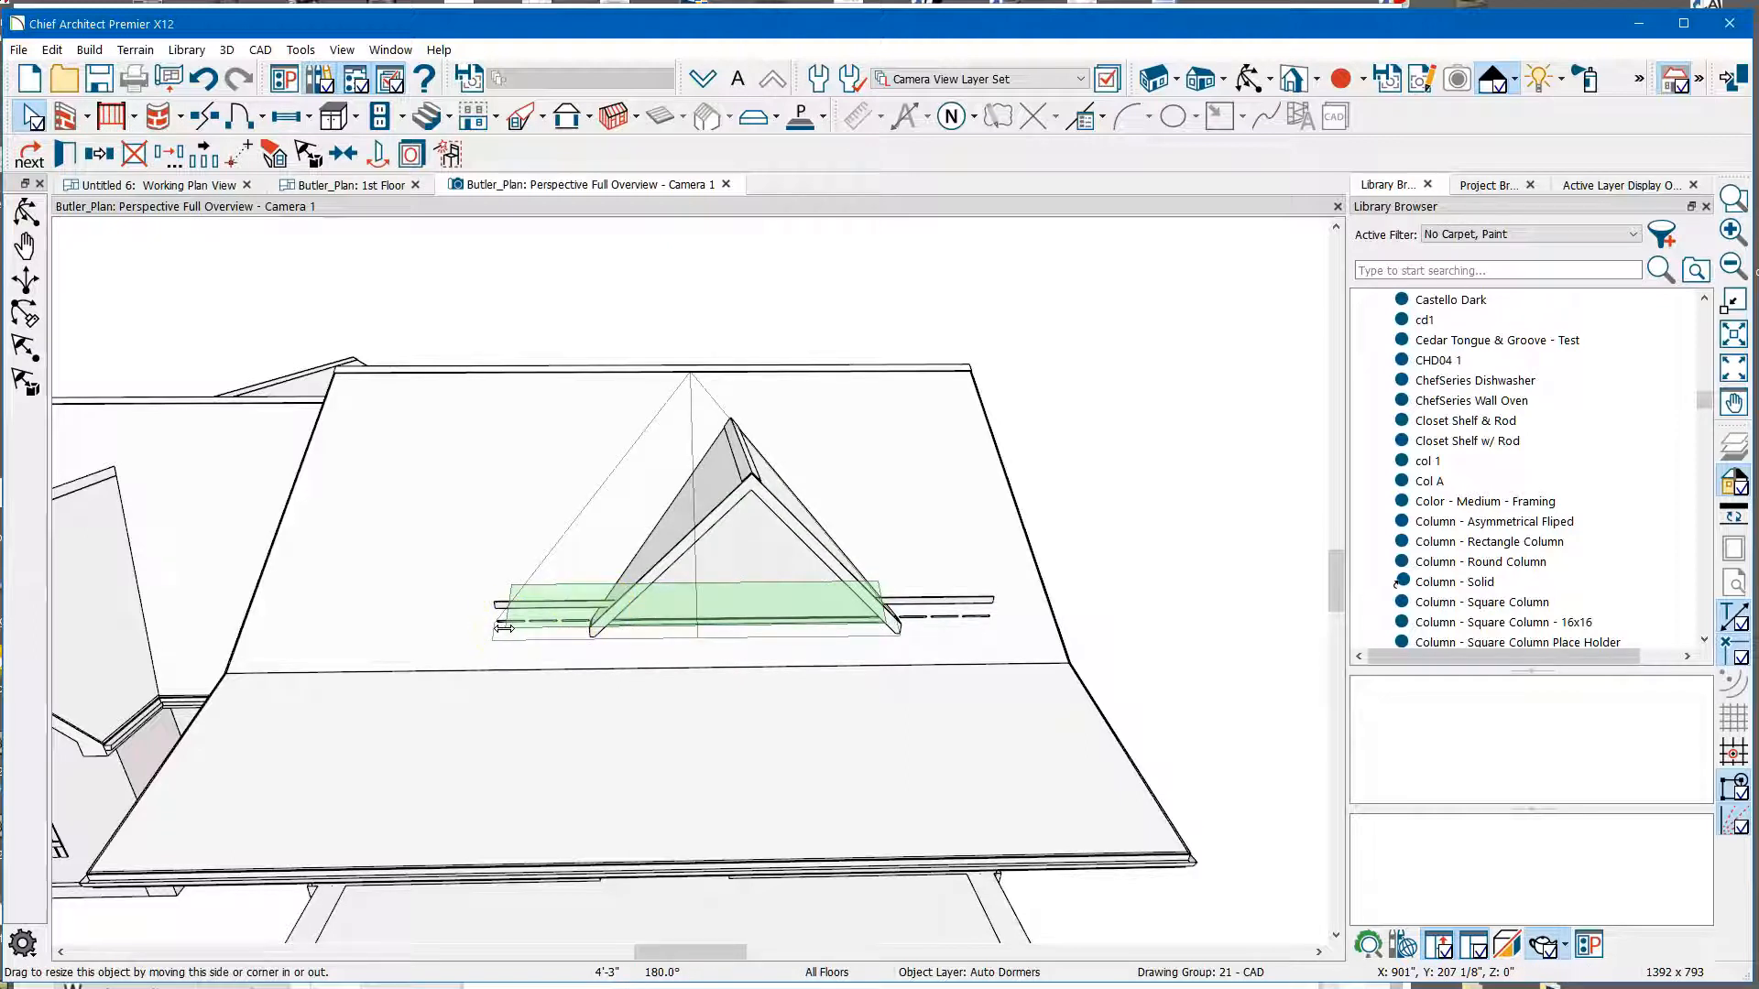
{"action": "left_click_drag", "start_coordinate": [503, 628], "coordinate": [503, 629]}
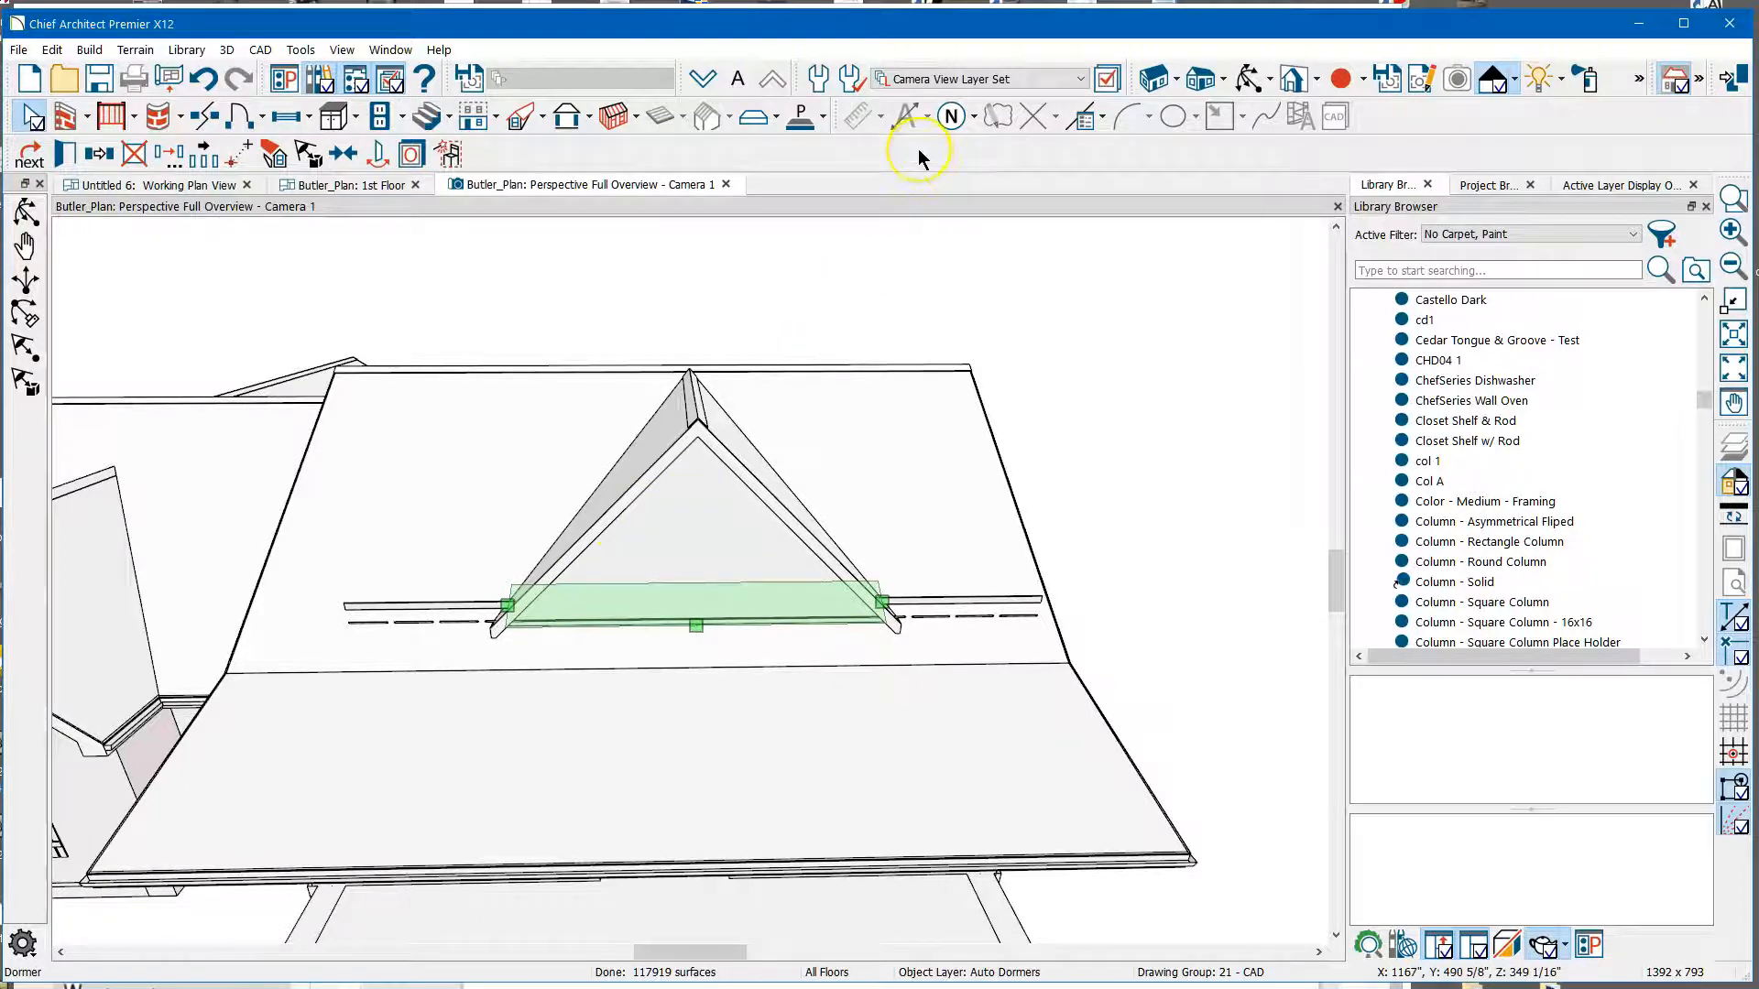
Center the widened dormer over the front entry door.
{"action": "scroll", "coordinate": [692, 305], "scroll_direction": "down", "scroll_amount": 4}
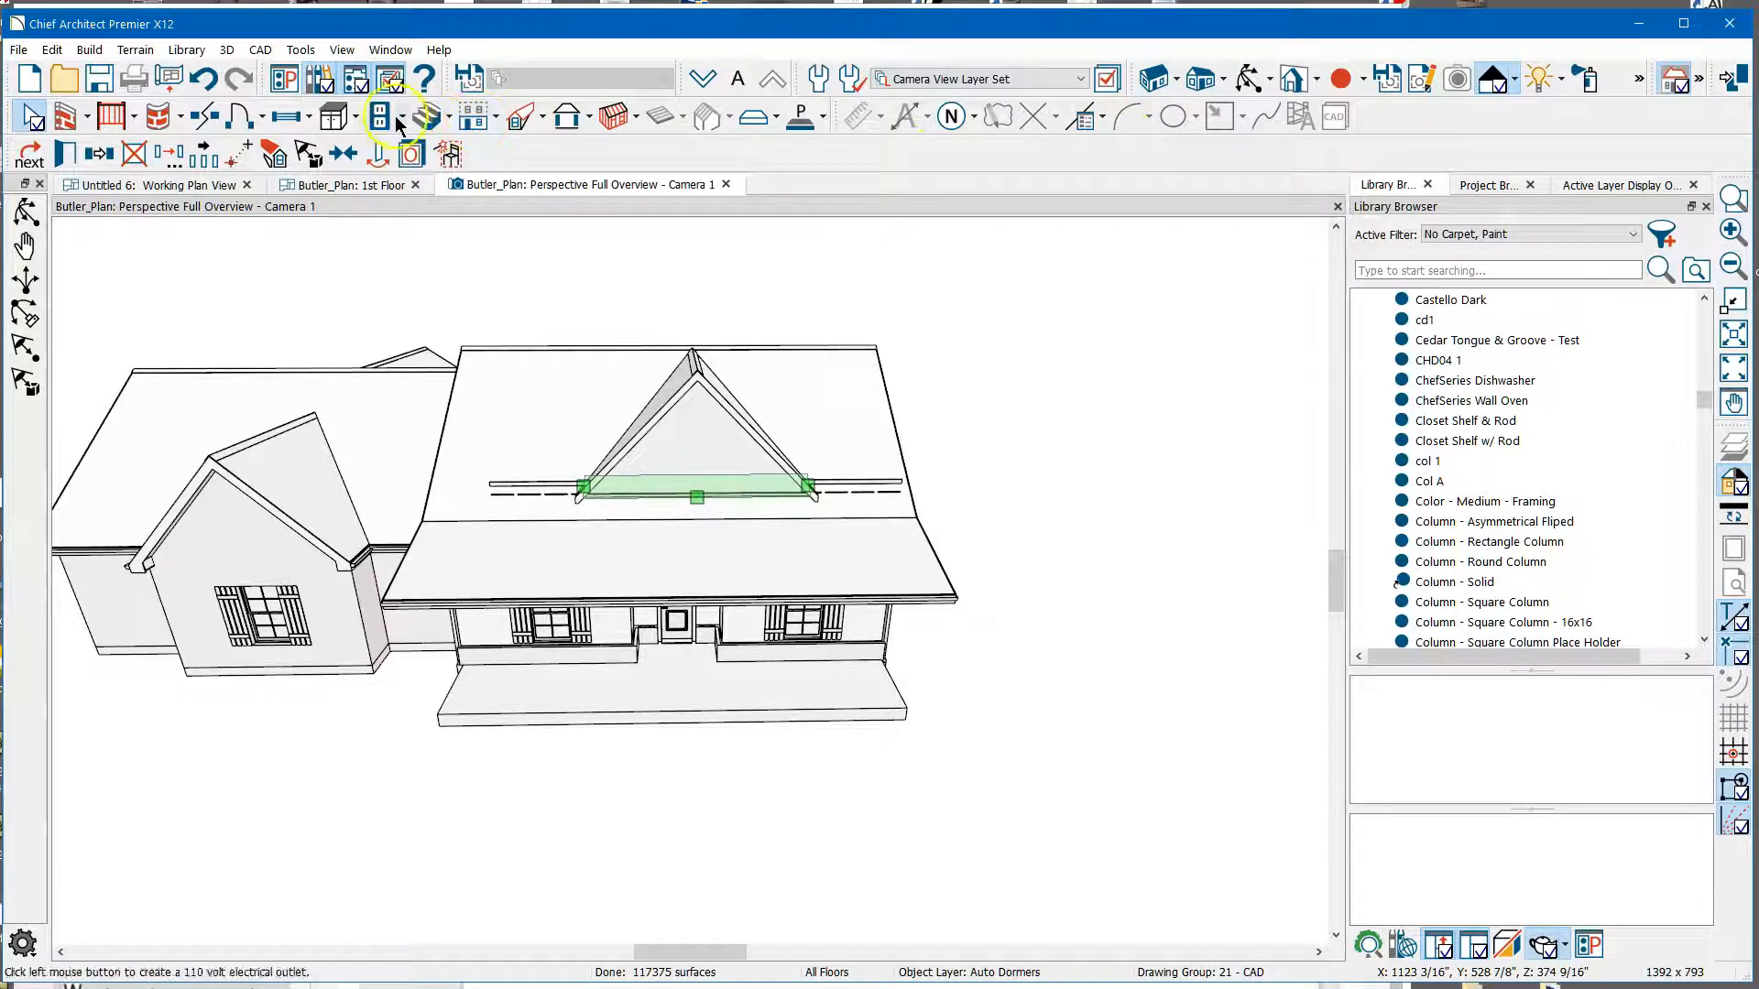
{"action": "left_click", "coordinate": [347, 160]}
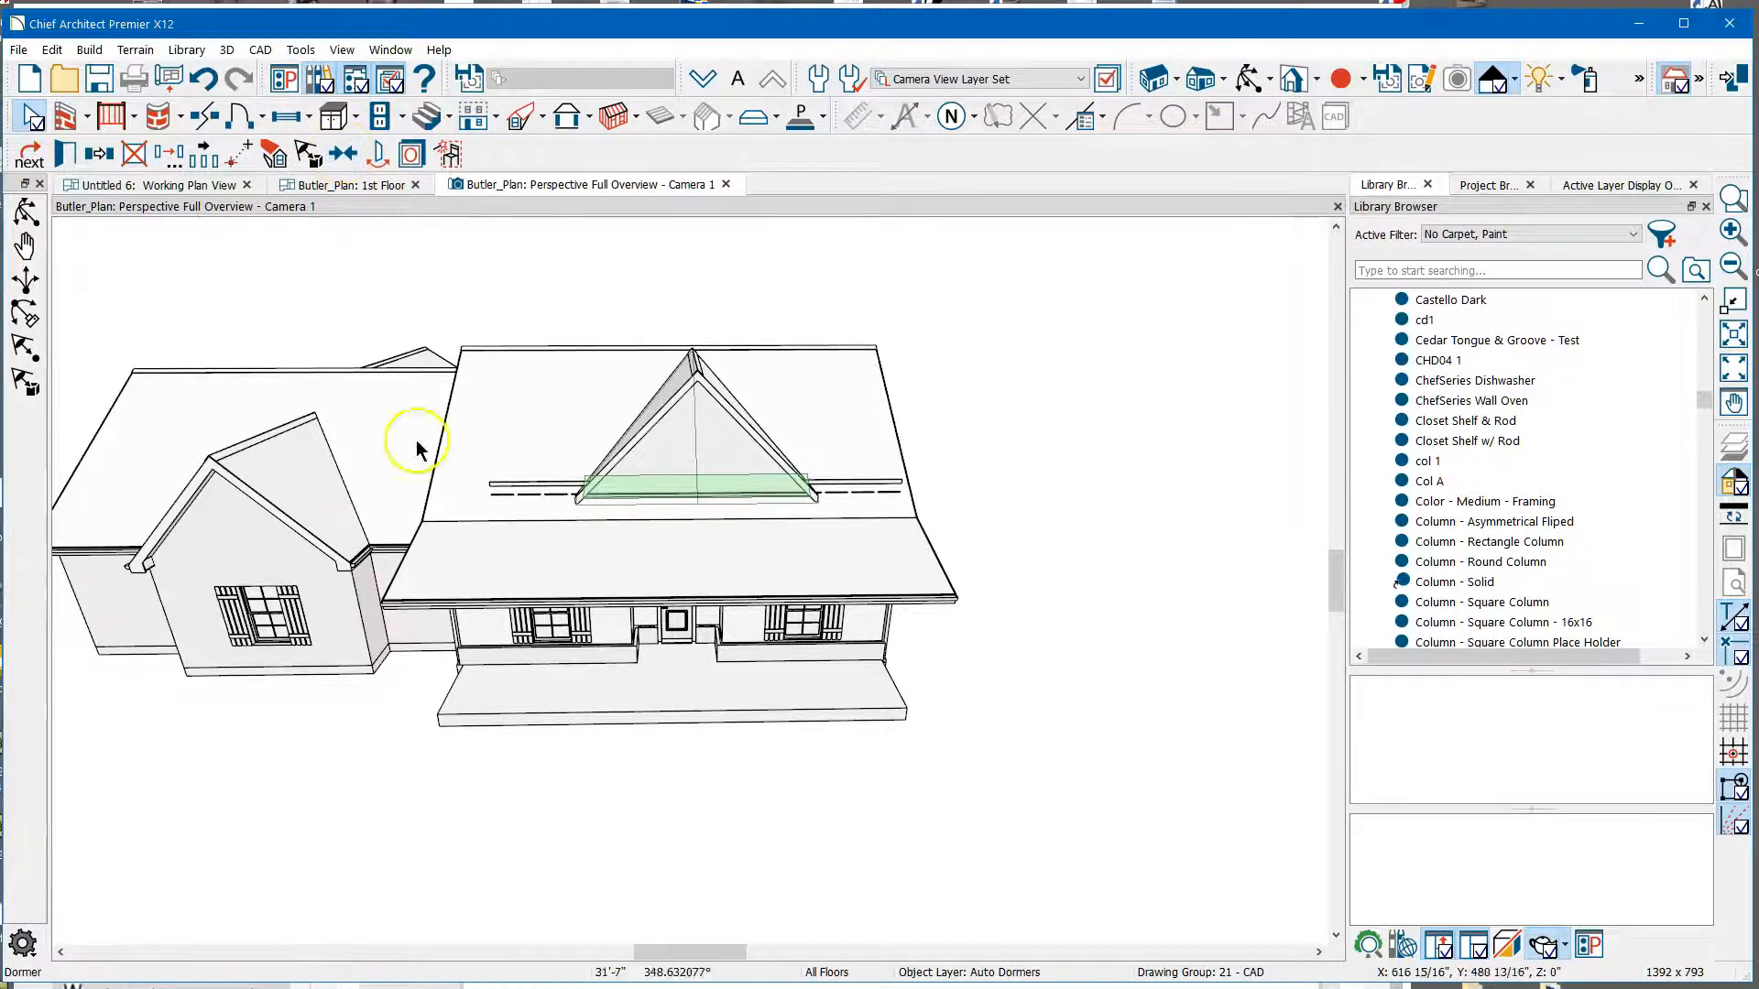
{"action": "left_click", "coordinate": [678, 623]}
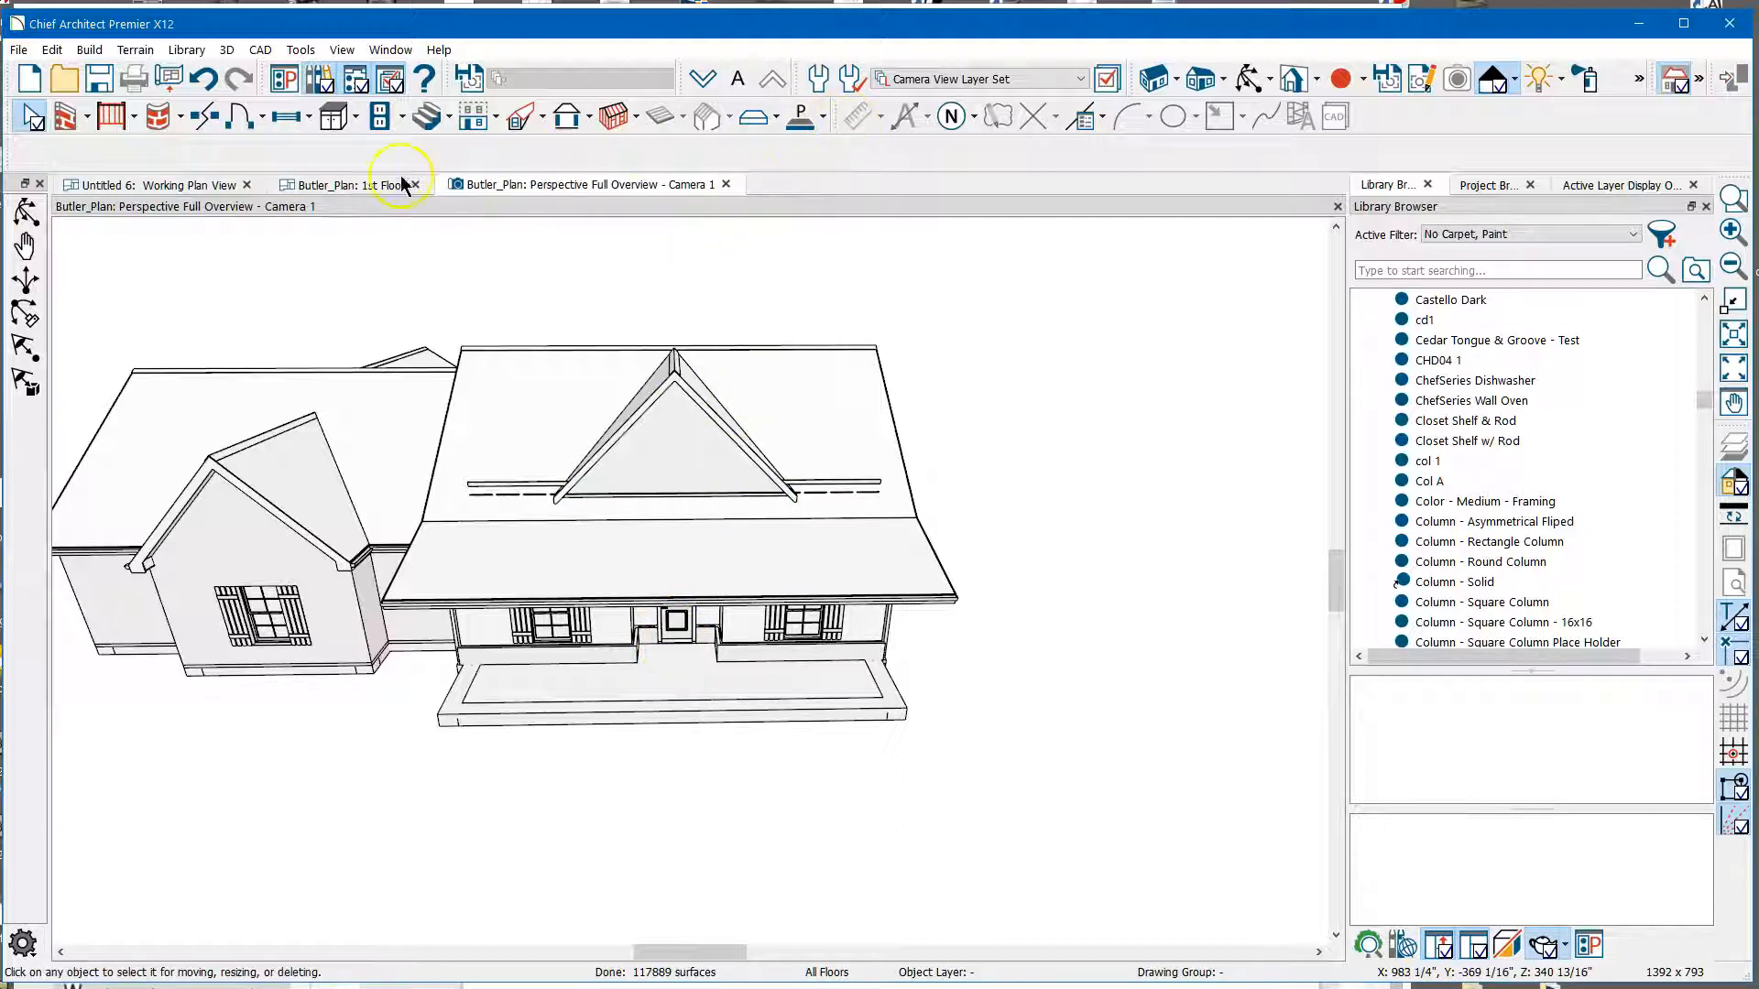
Open the attic level of the floor plan and show the first floor beneath it as a reference.
{"action": "left_click", "coordinate": [366, 189]}
{"action": "left_click", "coordinate": [772, 78]}
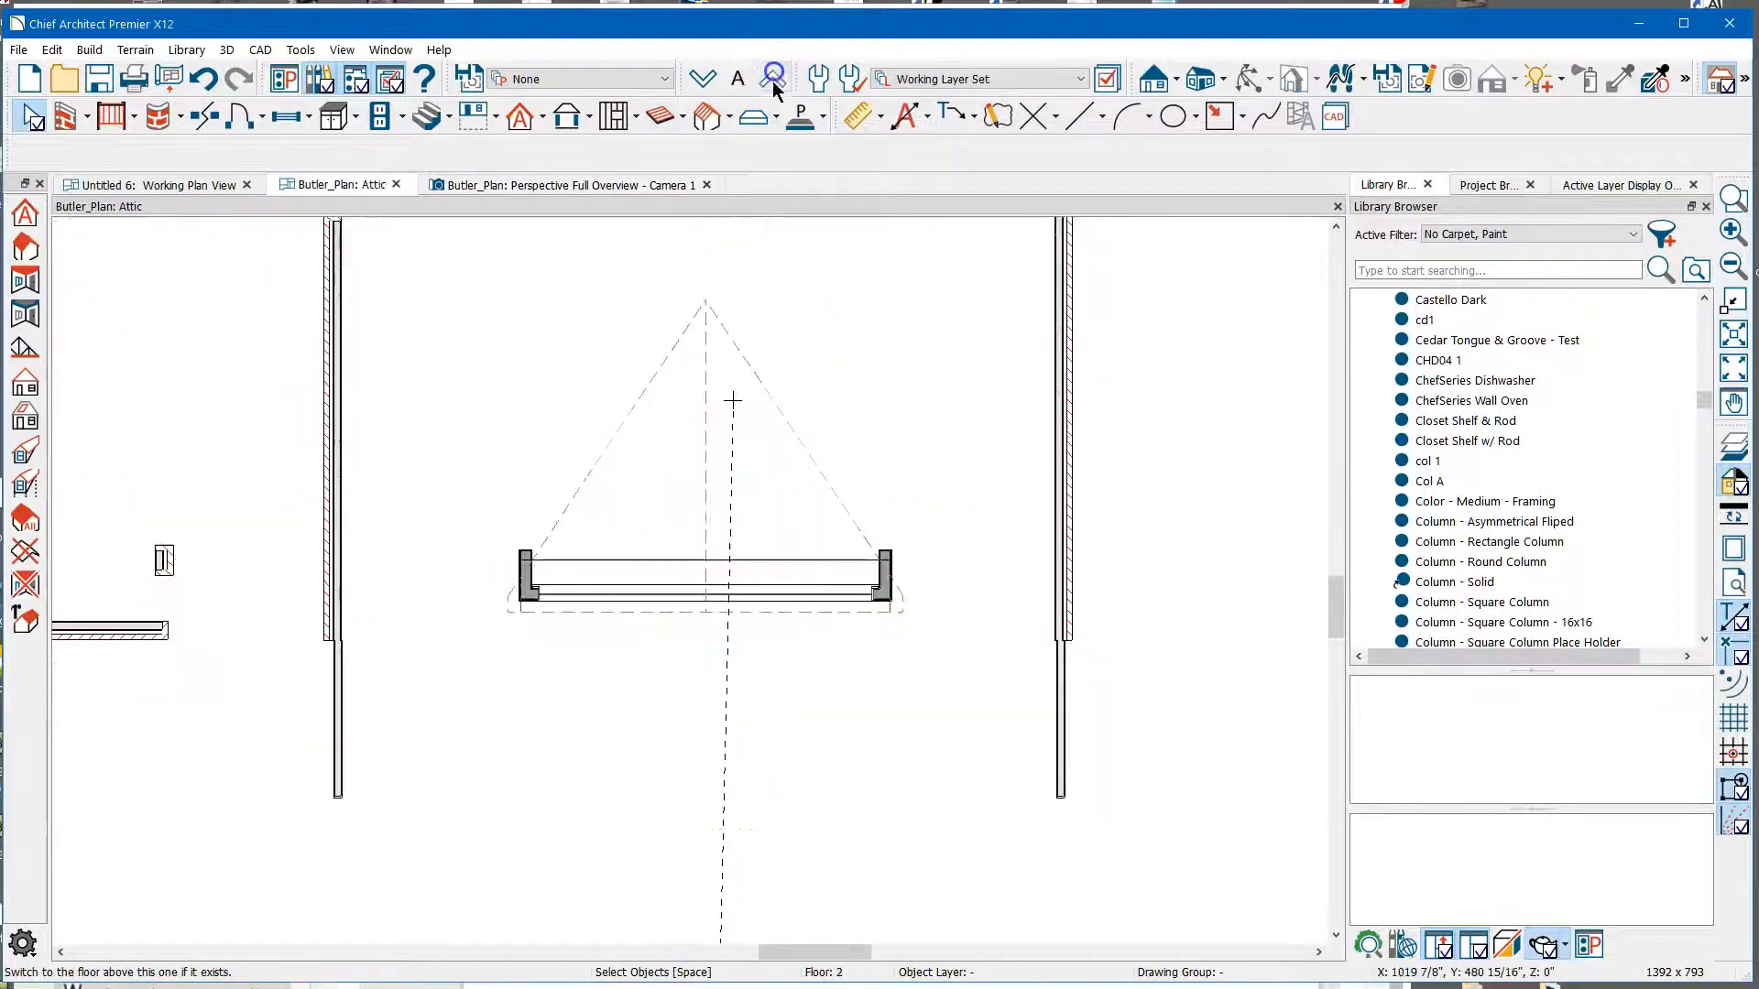
{"action": "scroll", "coordinate": [687, 449], "scroll_direction": "down", "scroll_amount": 2}
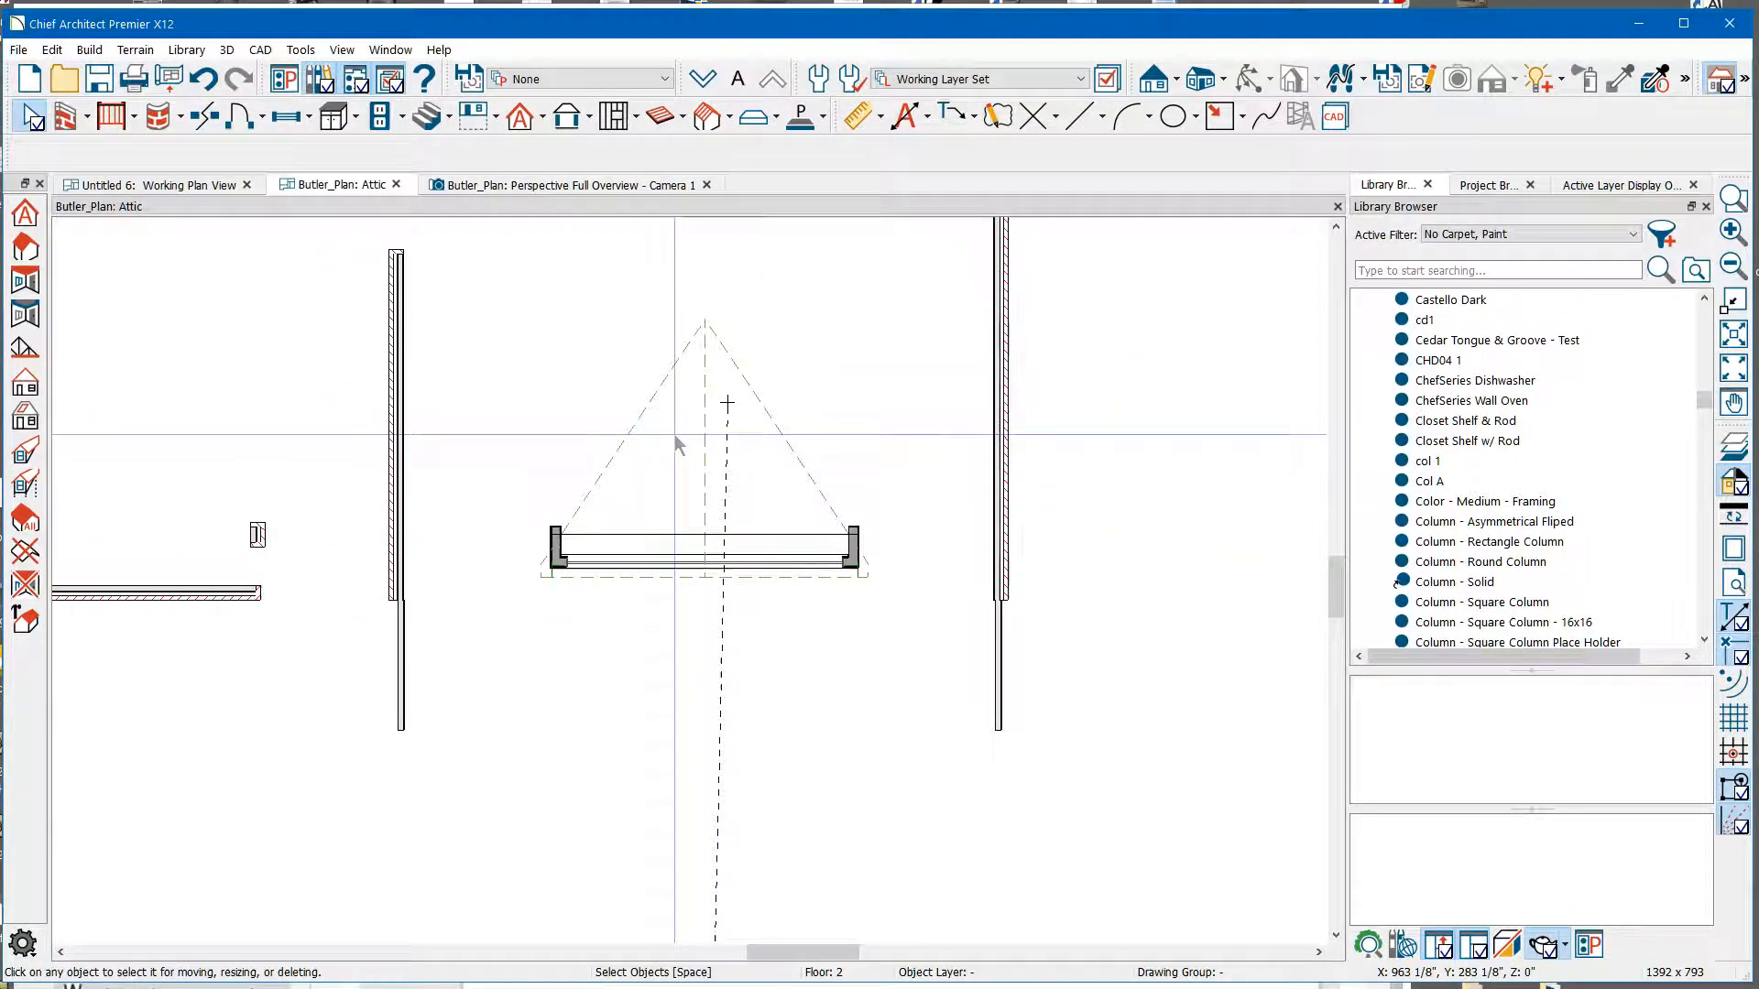
{"action": "key", "text": "F9"}
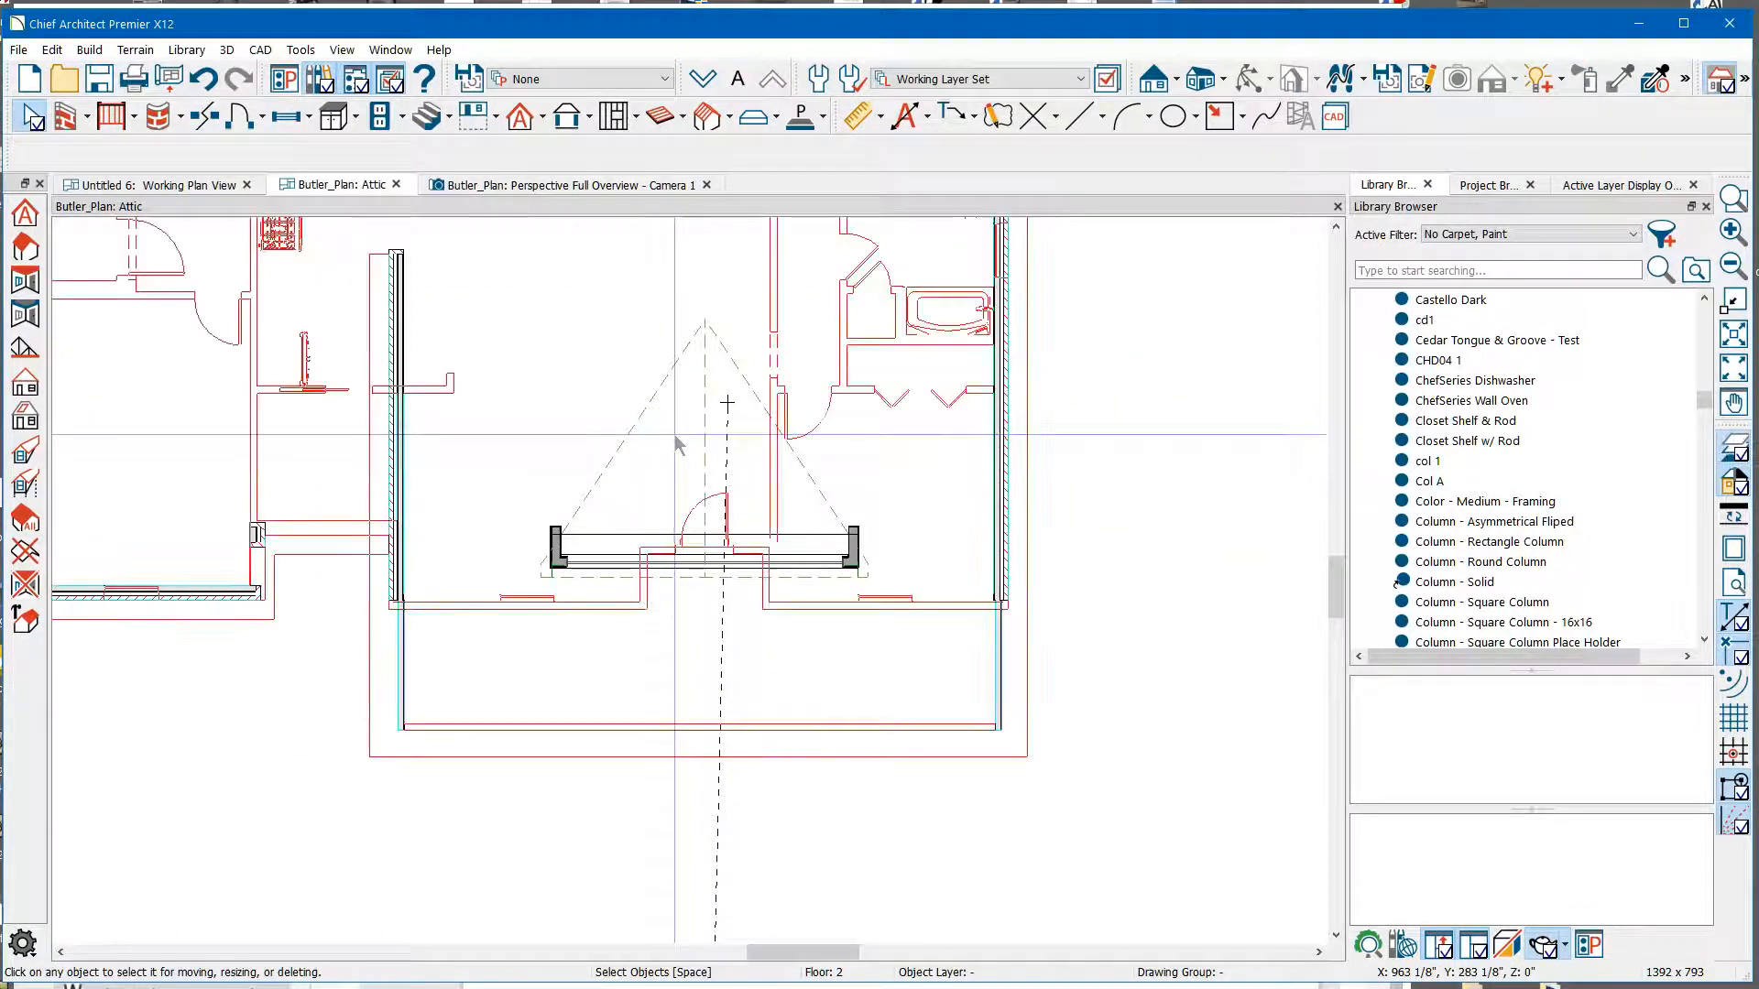
Move the dormer about 1'-8 1/2" forward in the attic plan, toward the first-floor front wall.
{"action": "left_click", "coordinate": [615, 574]}
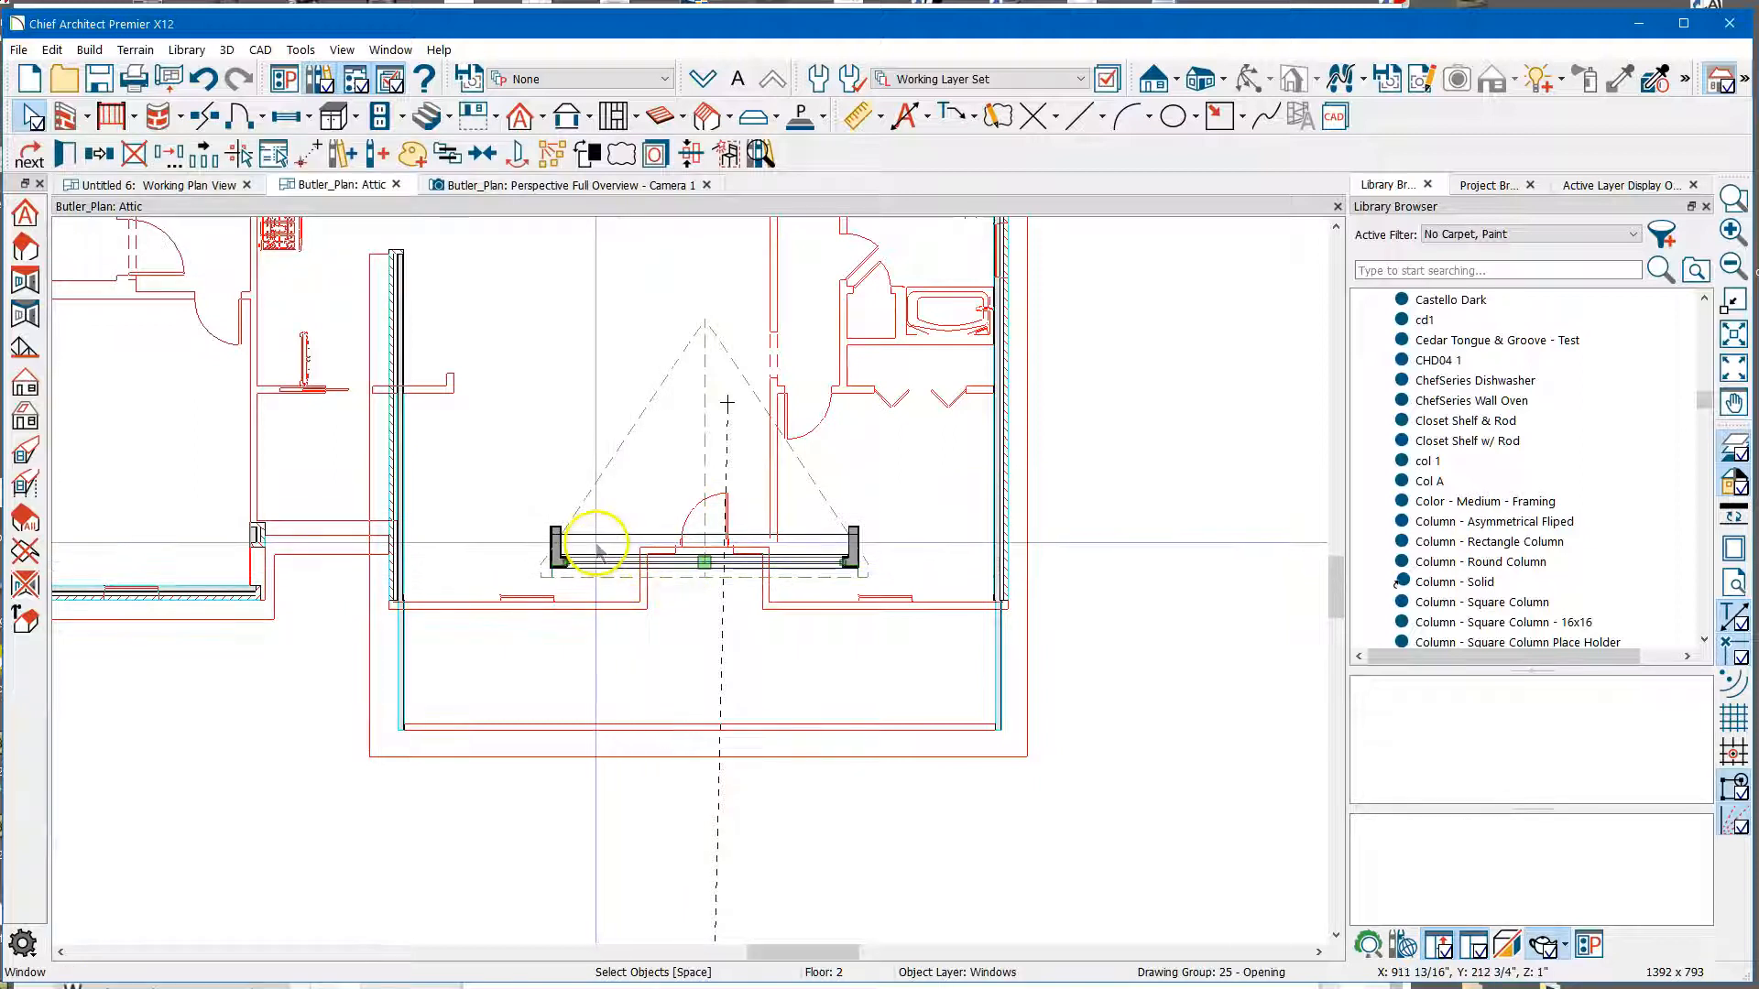
{"action": "left_click", "coordinate": [593, 547]}
{"action": "left_click_drag", "start_coordinate": [703, 570], "coordinate": [706, 599]}
{"action": "scroll", "coordinate": [667, 619], "scroll_direction": "up", "scroll_amount": 5}
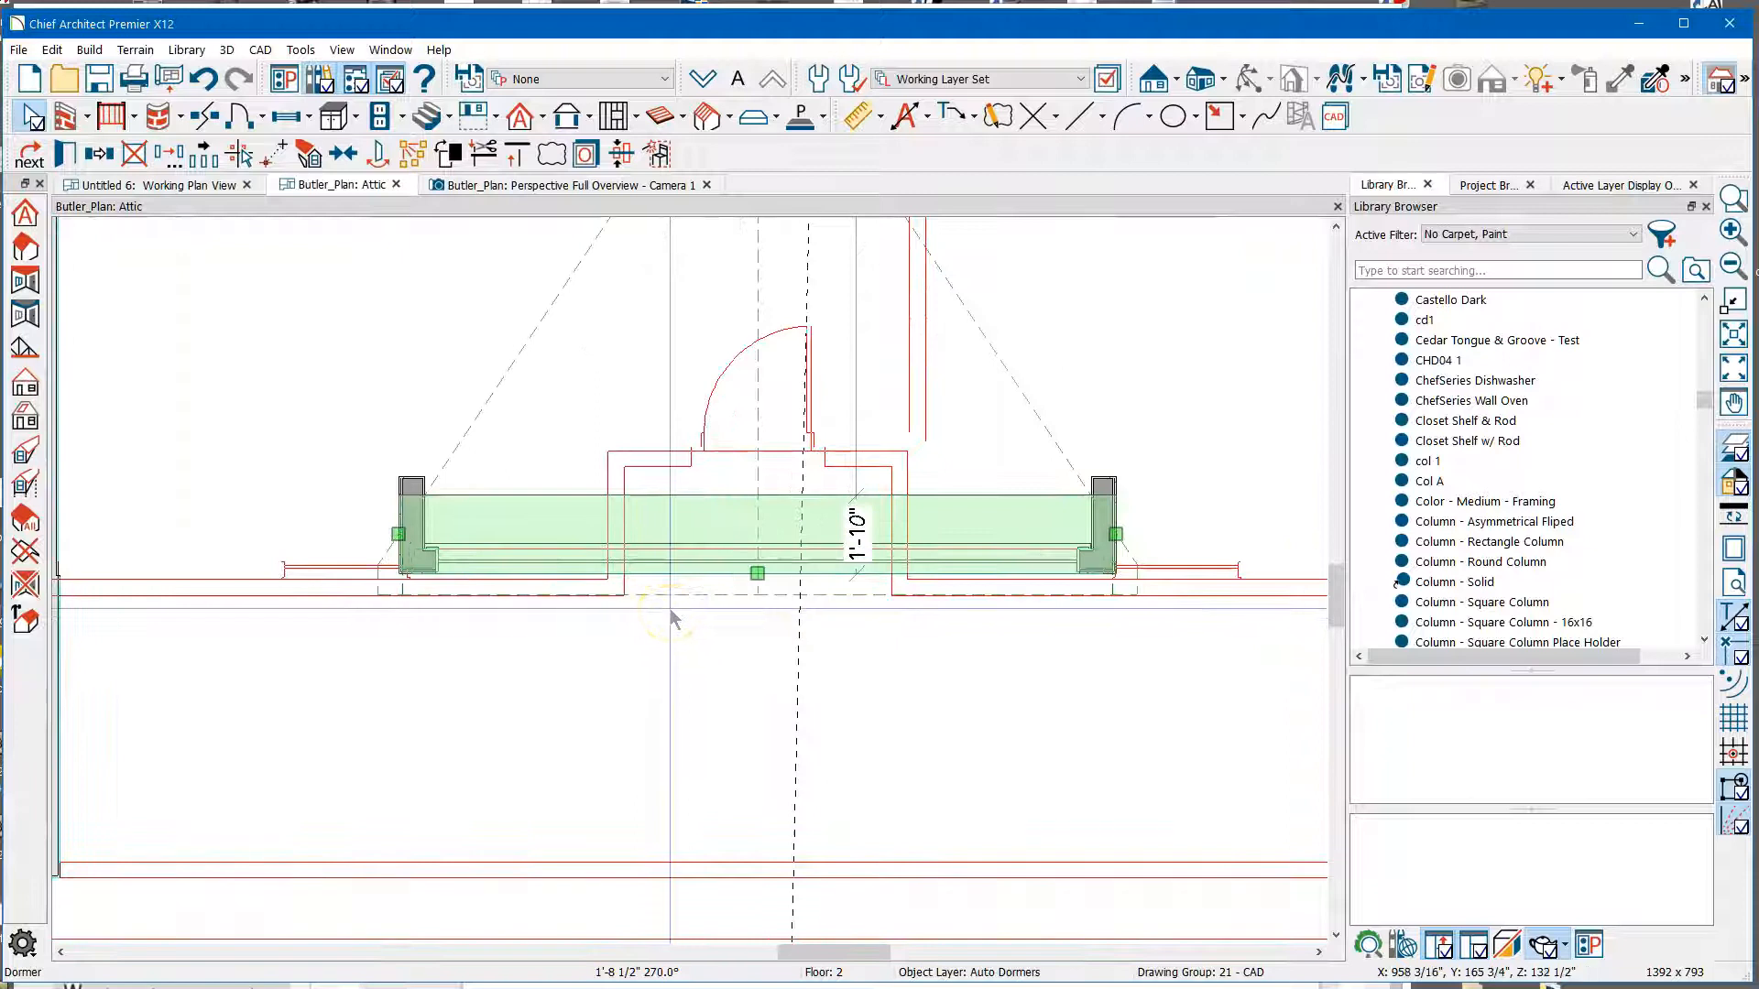
Try the dormer slightly farther forward, then nudge it back in small increments until its roof rebuilds against the main roof.
{"action": "left_click", "coordinate": [687, 588]}
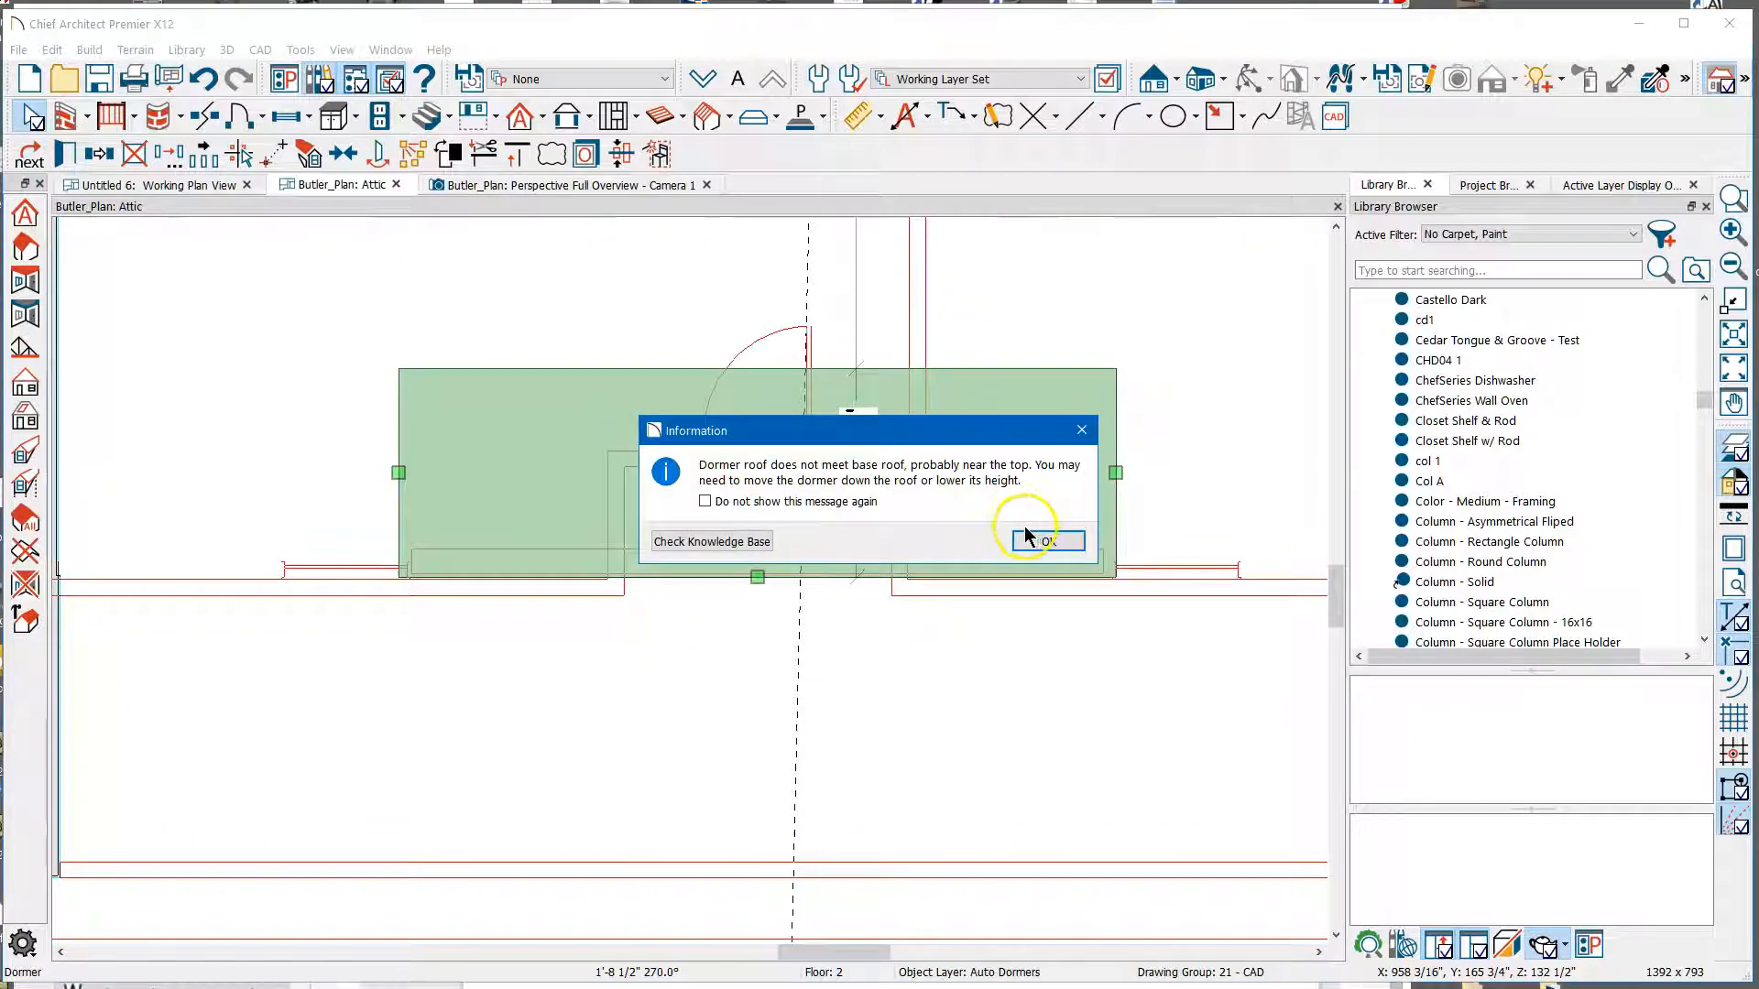
{"action": "left_click", "coordinate": [1050, 541]}
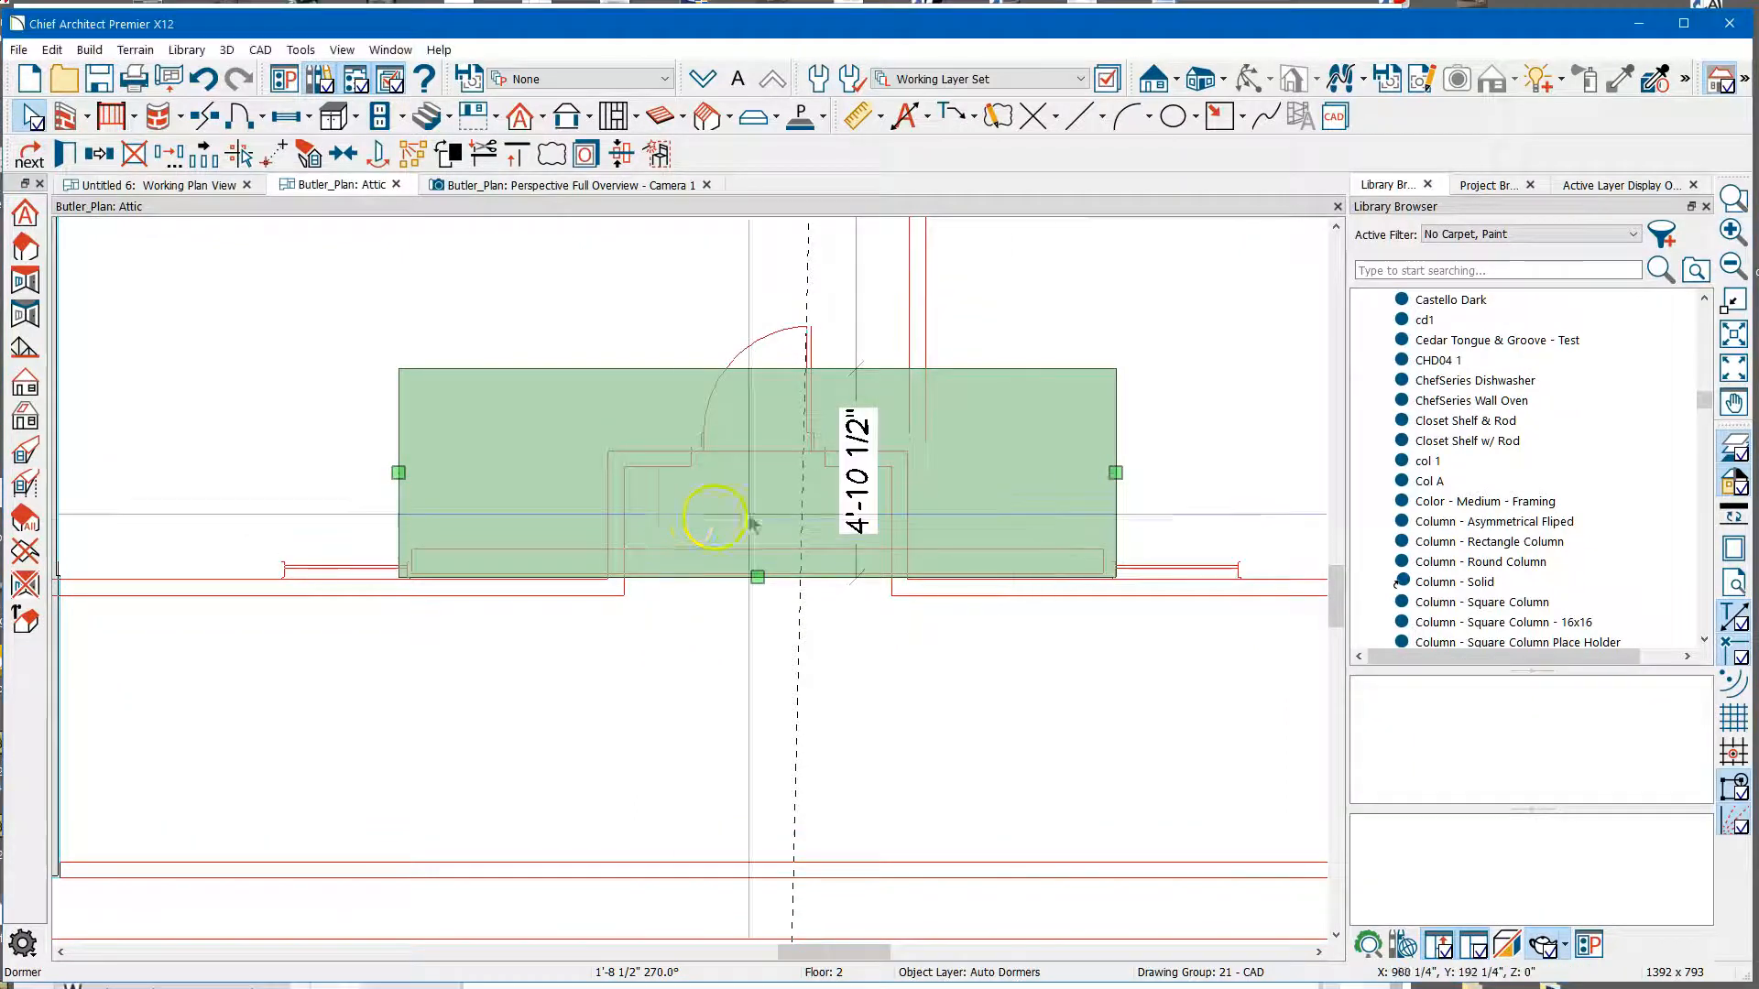
{"action": "key", "text": "Up"}
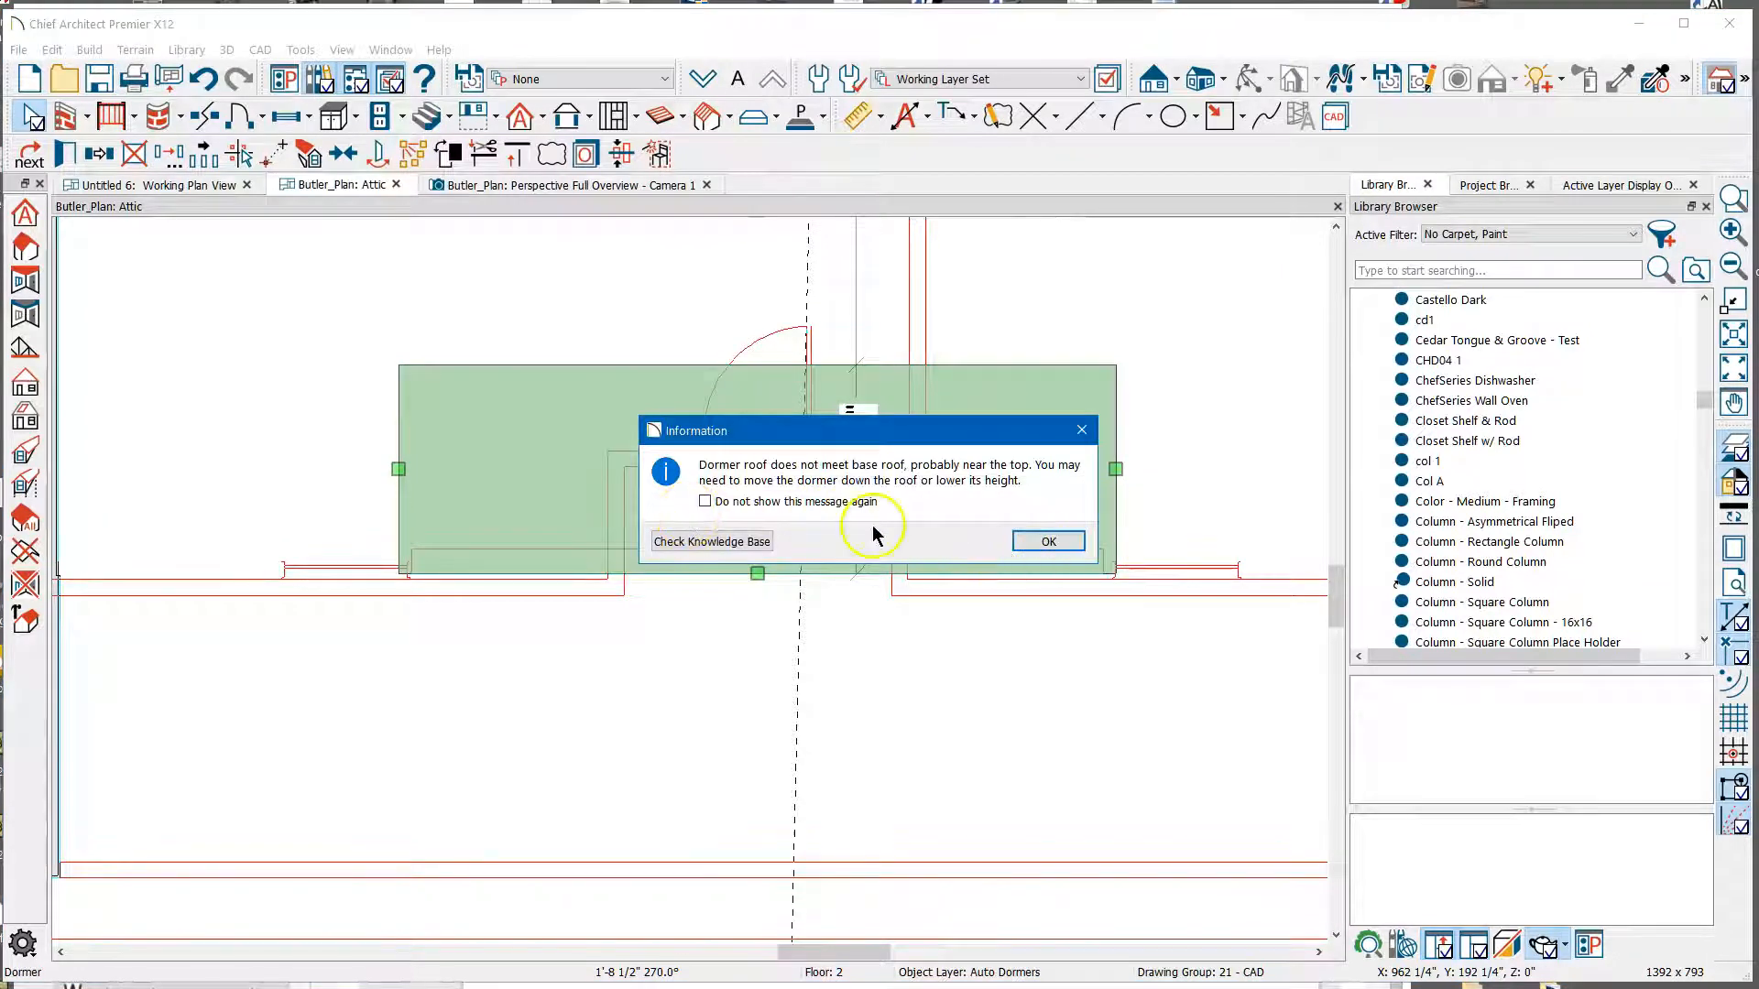
{"action": "left_click", "coordinate": [1045, 541]}
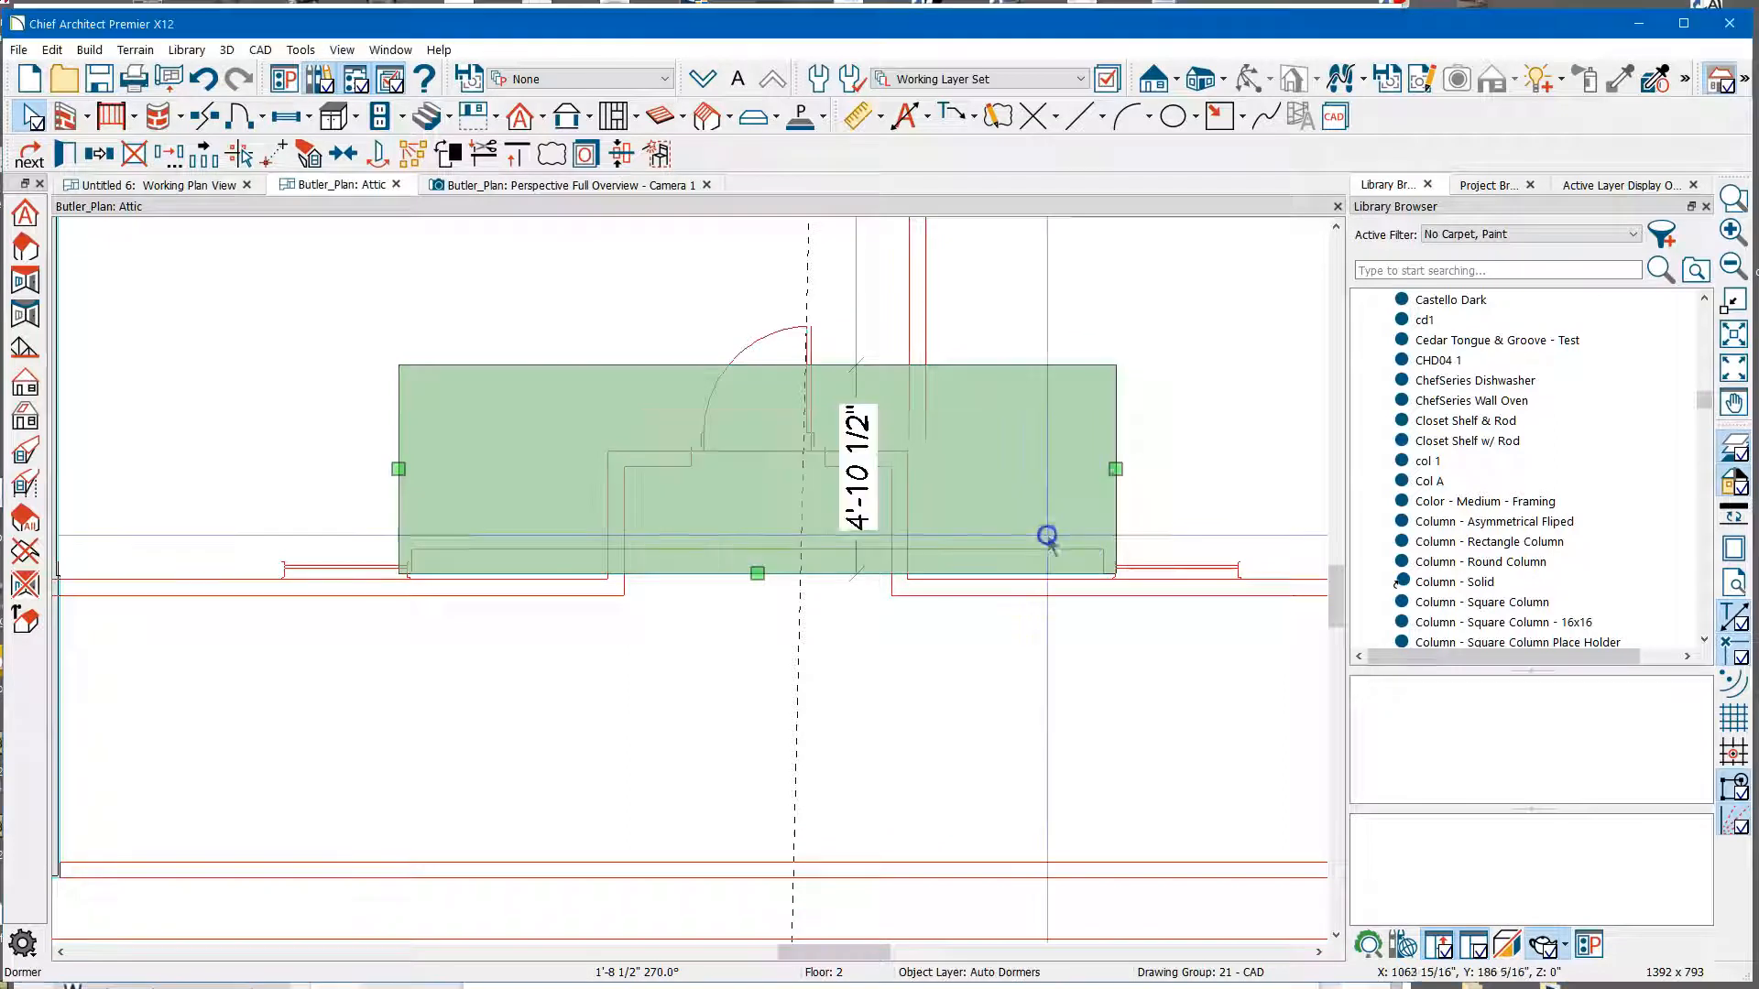
{"action": "key", "text": "Up"}
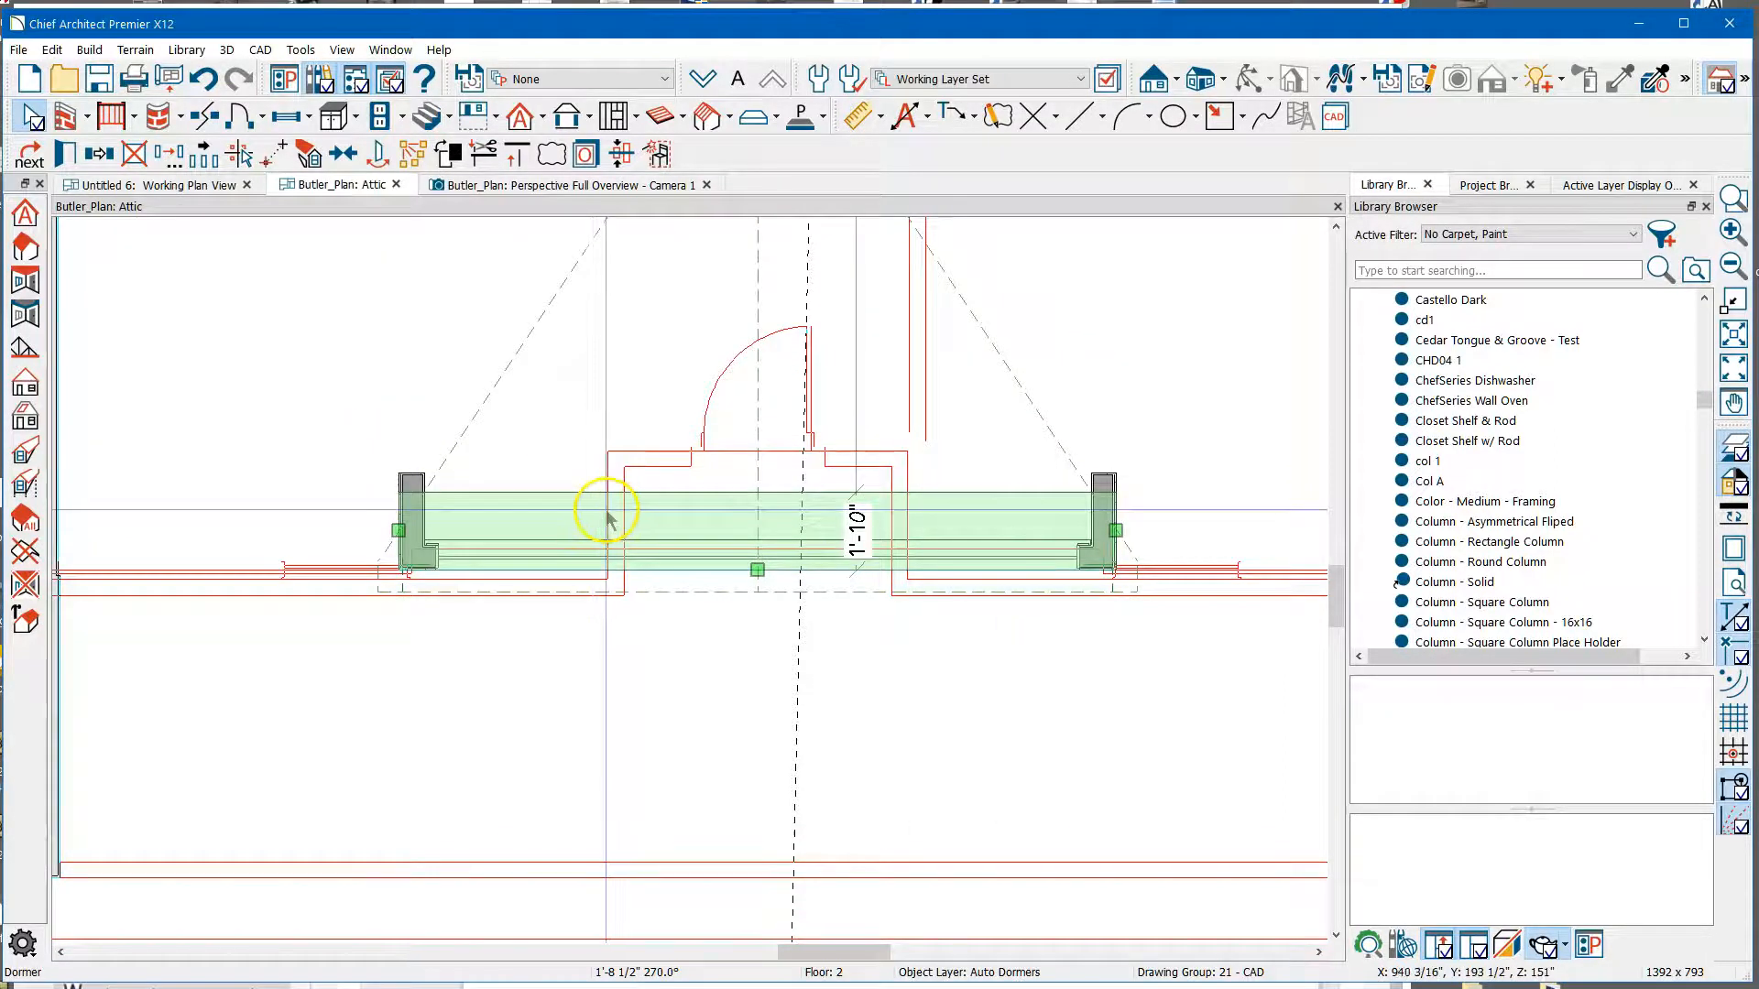
Examine how the dormer's front wall lines up with the first-floor front walls and the porch in the attic plan.
{"action": "scroll", "coordinate": [497, 527], "scroll_direction": "down", "scroll_amount": 2}
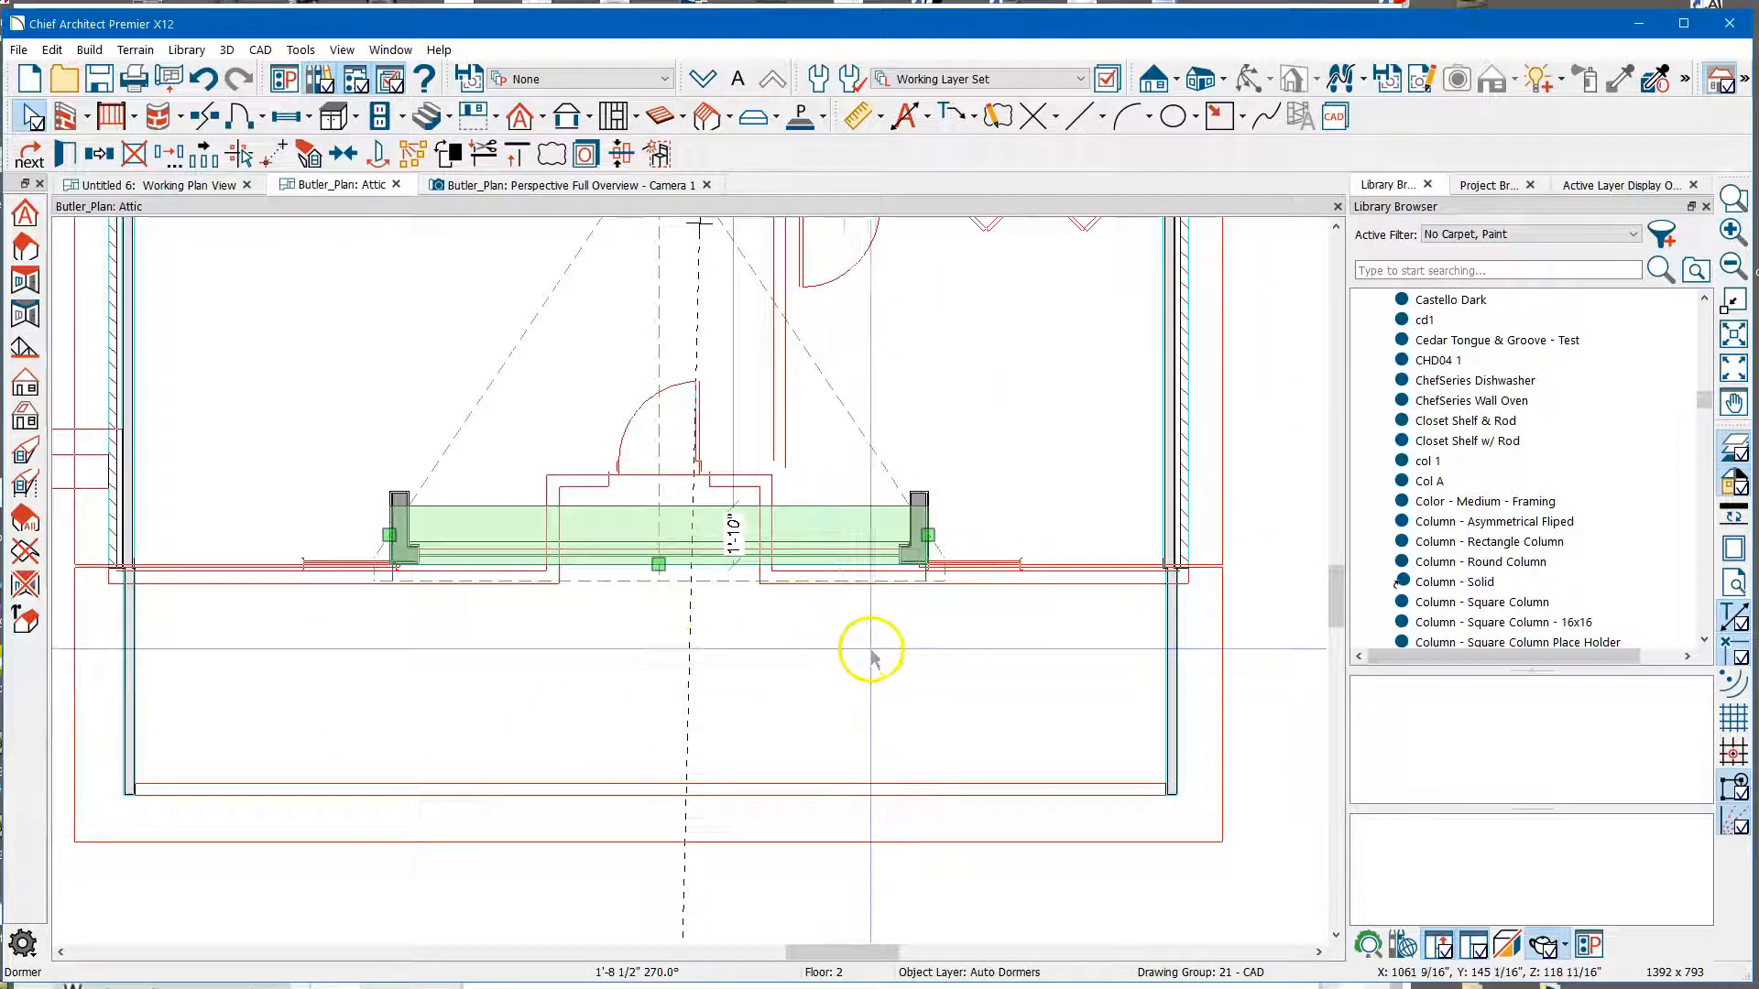
{"action": "scroll", "coordinate": [943, 584], "scroll_direction": "up", "scroll_amount": 2}
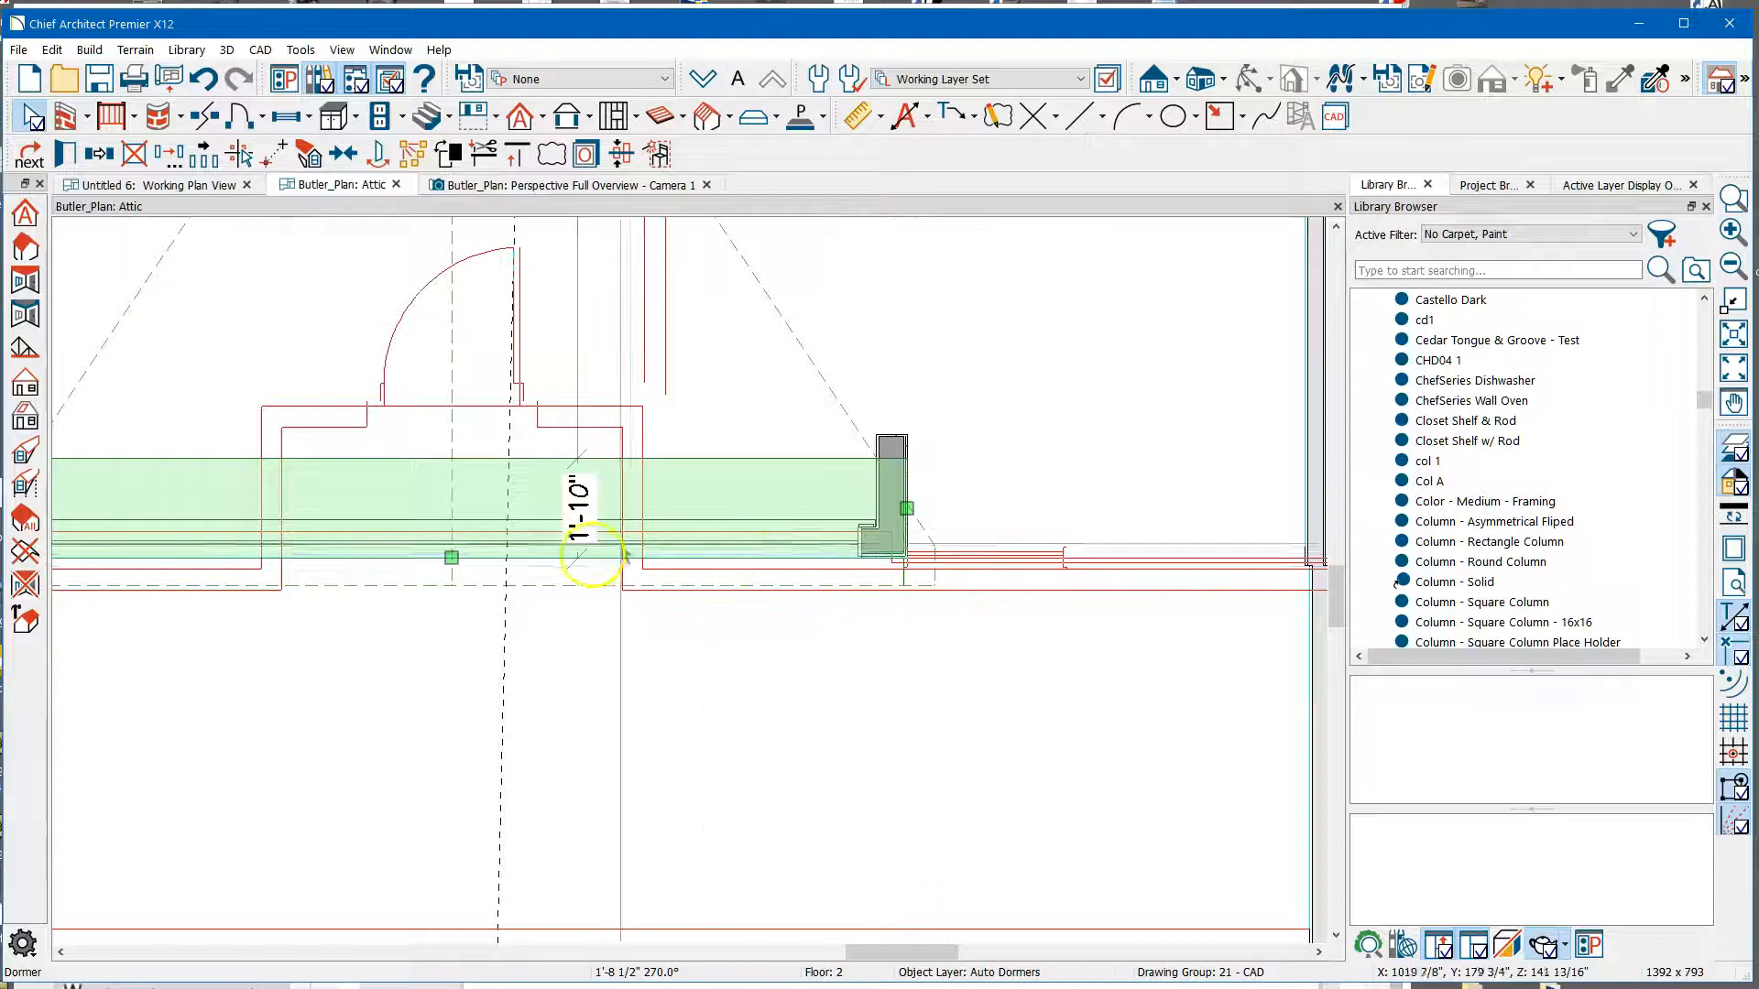
{"action": "scroll", "coordinate": [451, 577], "scroll_direction": "down", "scroll_amount": 1}
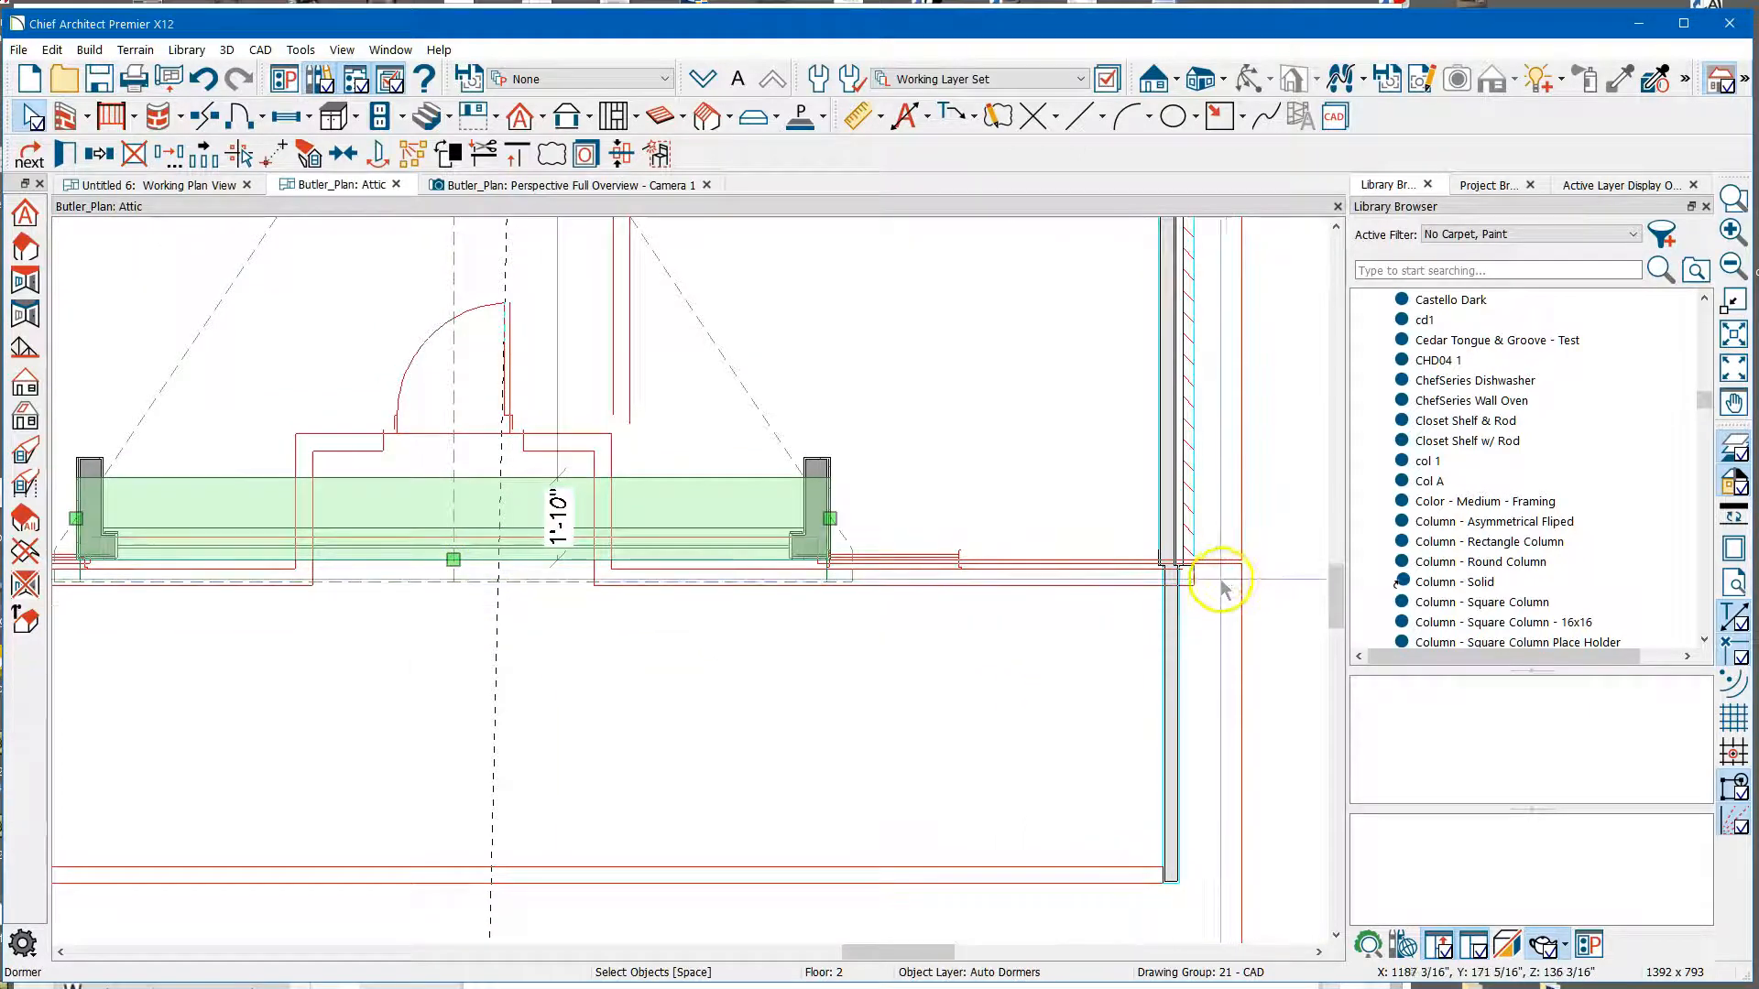
{"action": "scroll", "coordinate": [1190, 586], "scroll_direction": "down", "scroll_amount": 1}
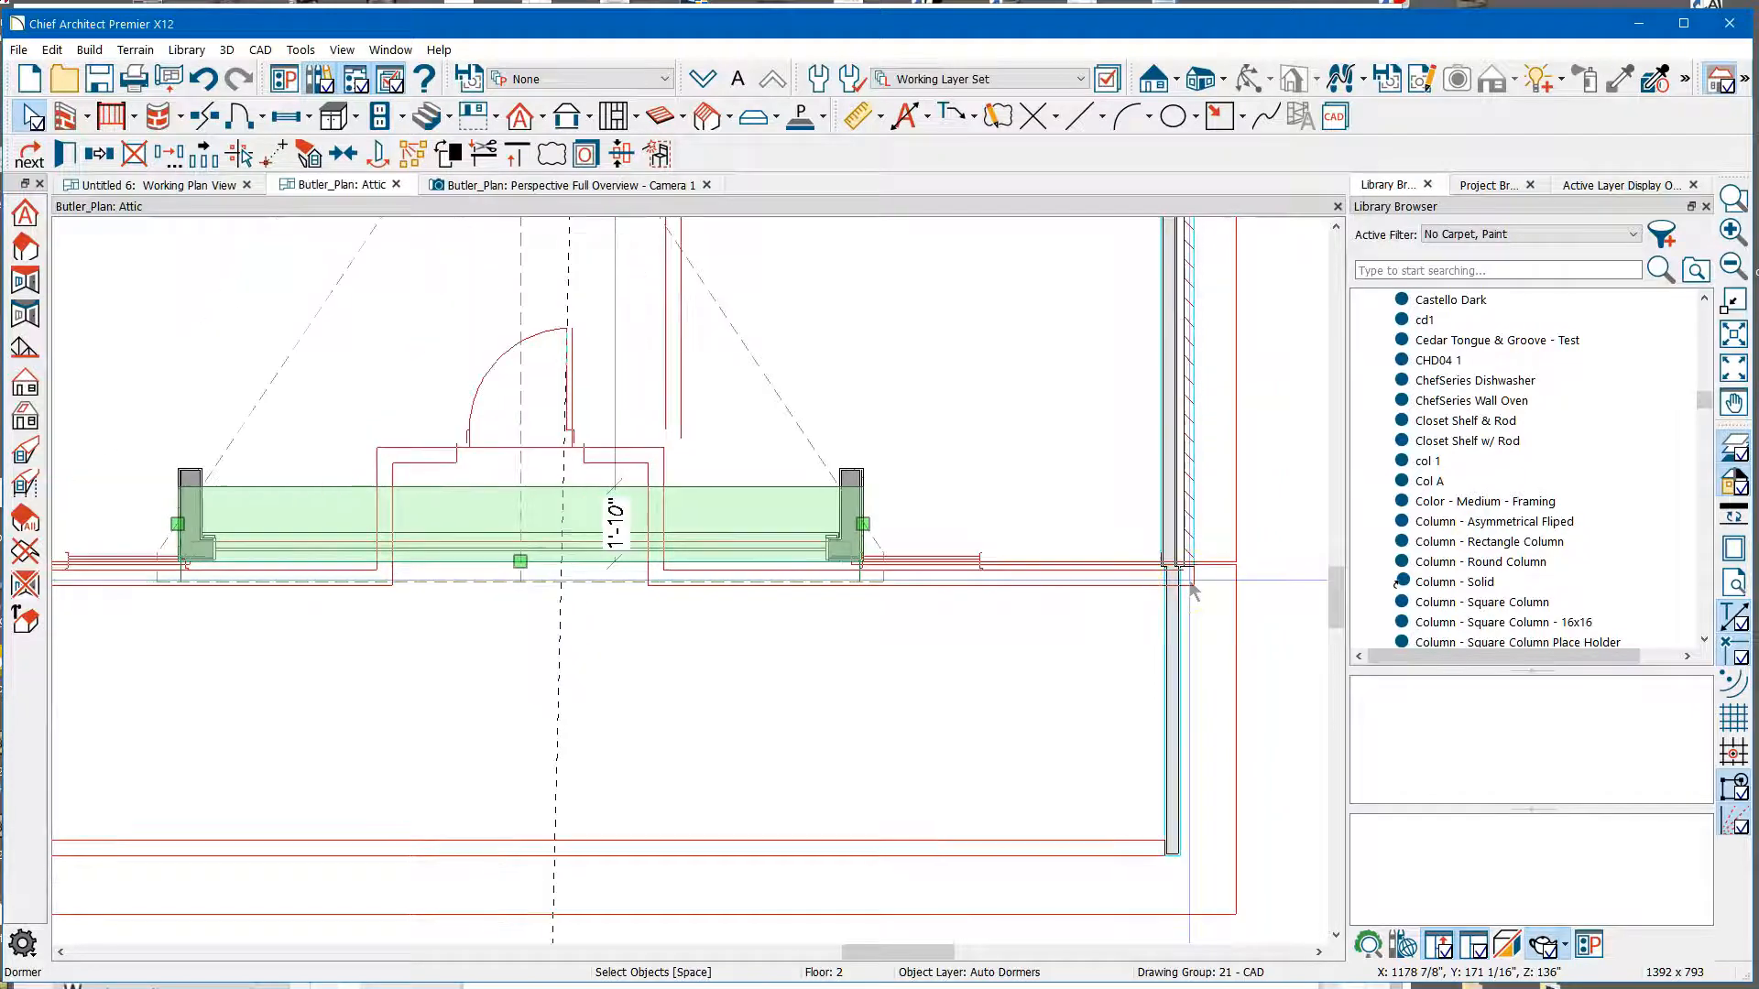
{"action": "scroll", "coordinate": [975, 620], "scroll_direction": "down", "scroll_amount": 1}
{"action": "scroll", "coordinate": [985, 636], "scroll_direction": "down", "scroll_amount": 1}
{"action": "scroll", "coordinate": [985, 637], "scroll_direction": "down", "scroll_amount": 1}
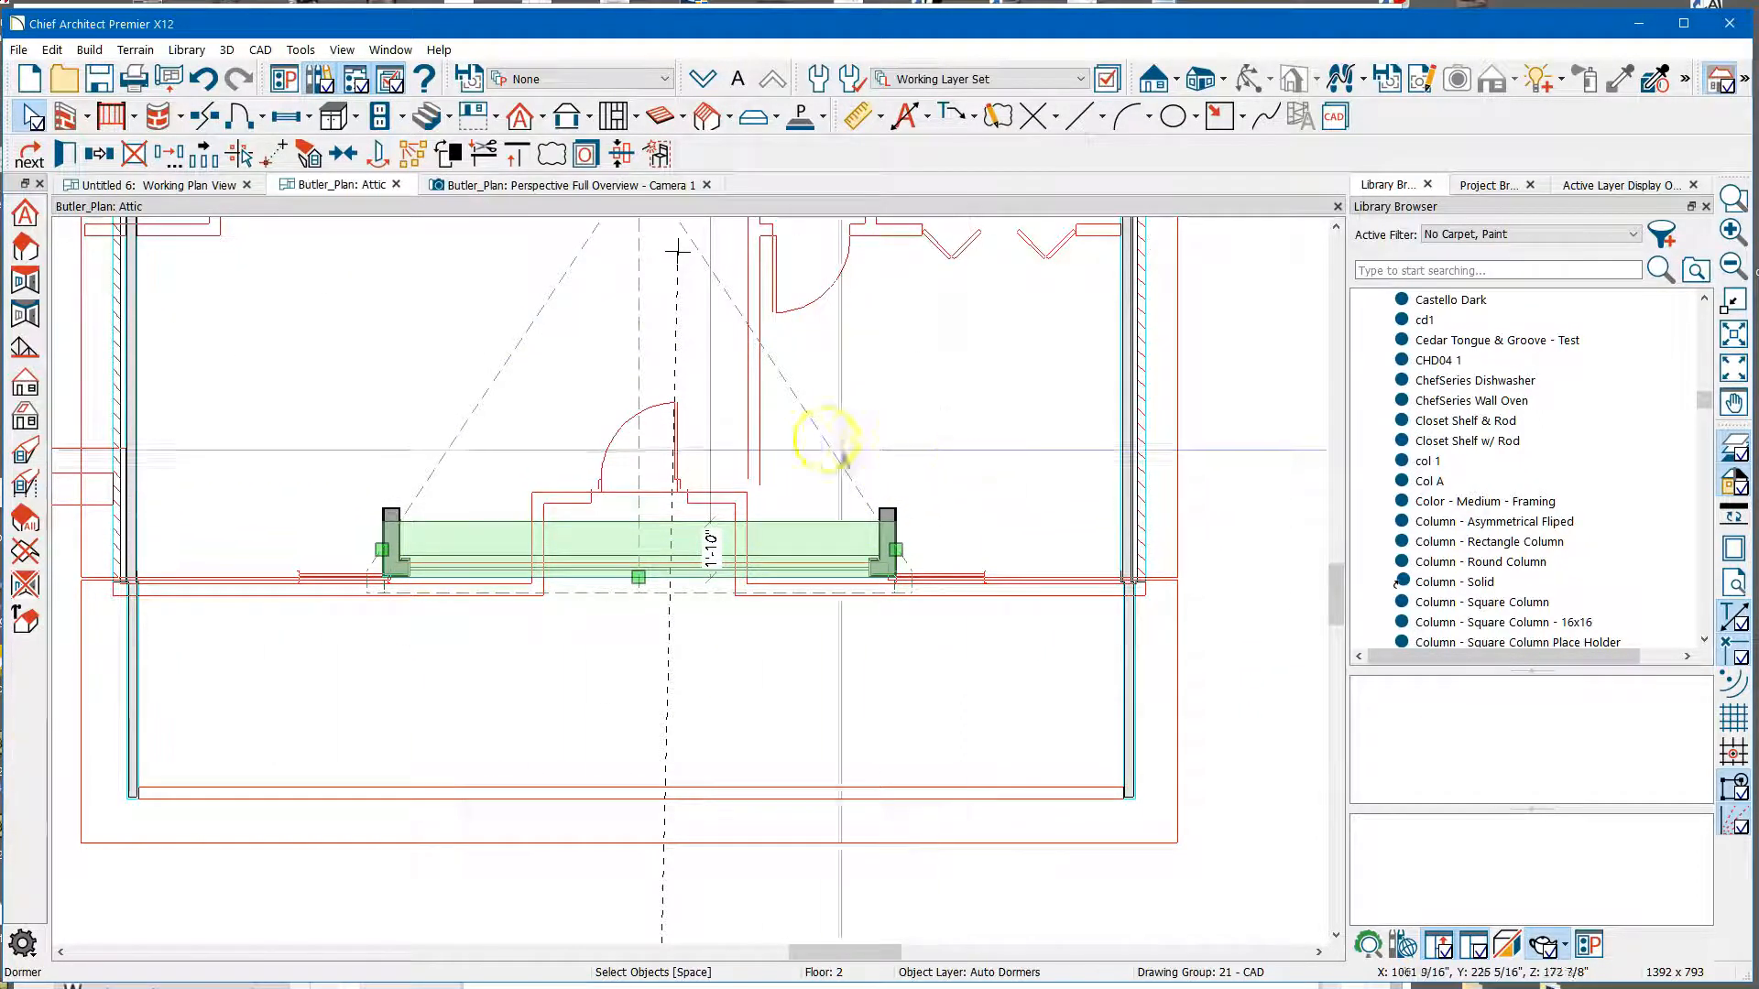
In the perspective overview, adjust the shared edge of the porch and main roof planes together to close the gap beside the dormer.
{"action": "left_click", "coordinate": [526, 188]}
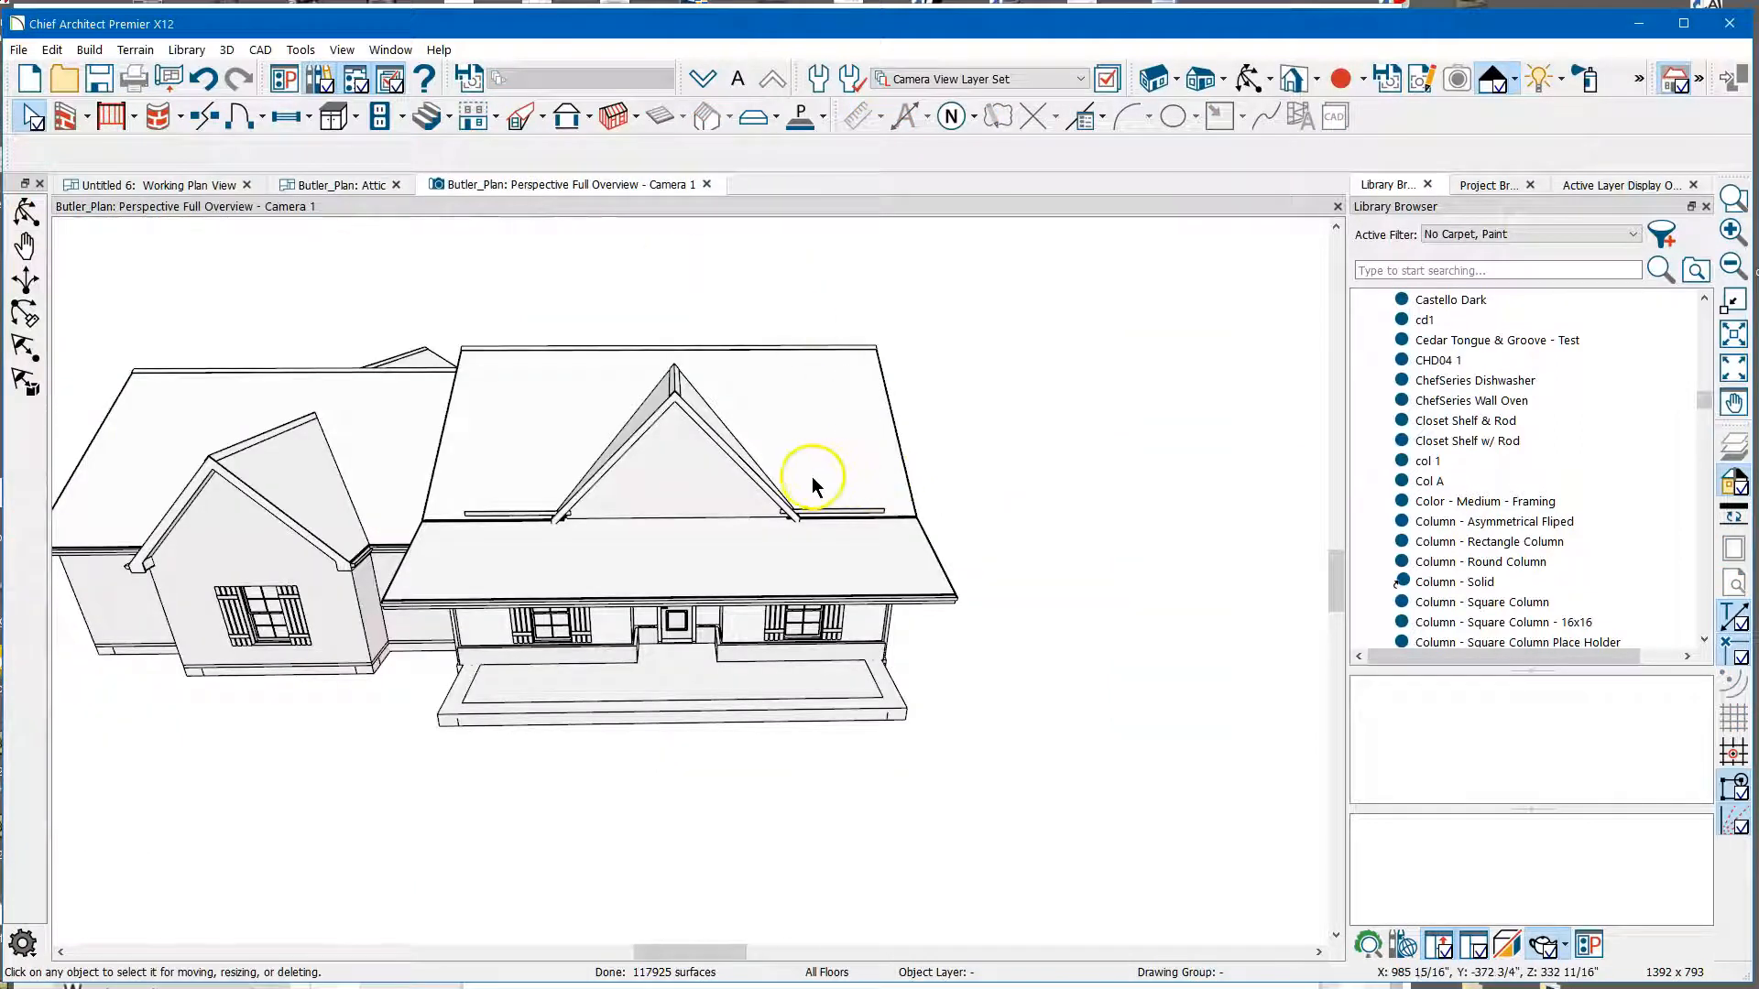
{"action": "scroll", "coordinate": [687, 486], "scroll_direction": "up", "scroll_amount": 5}
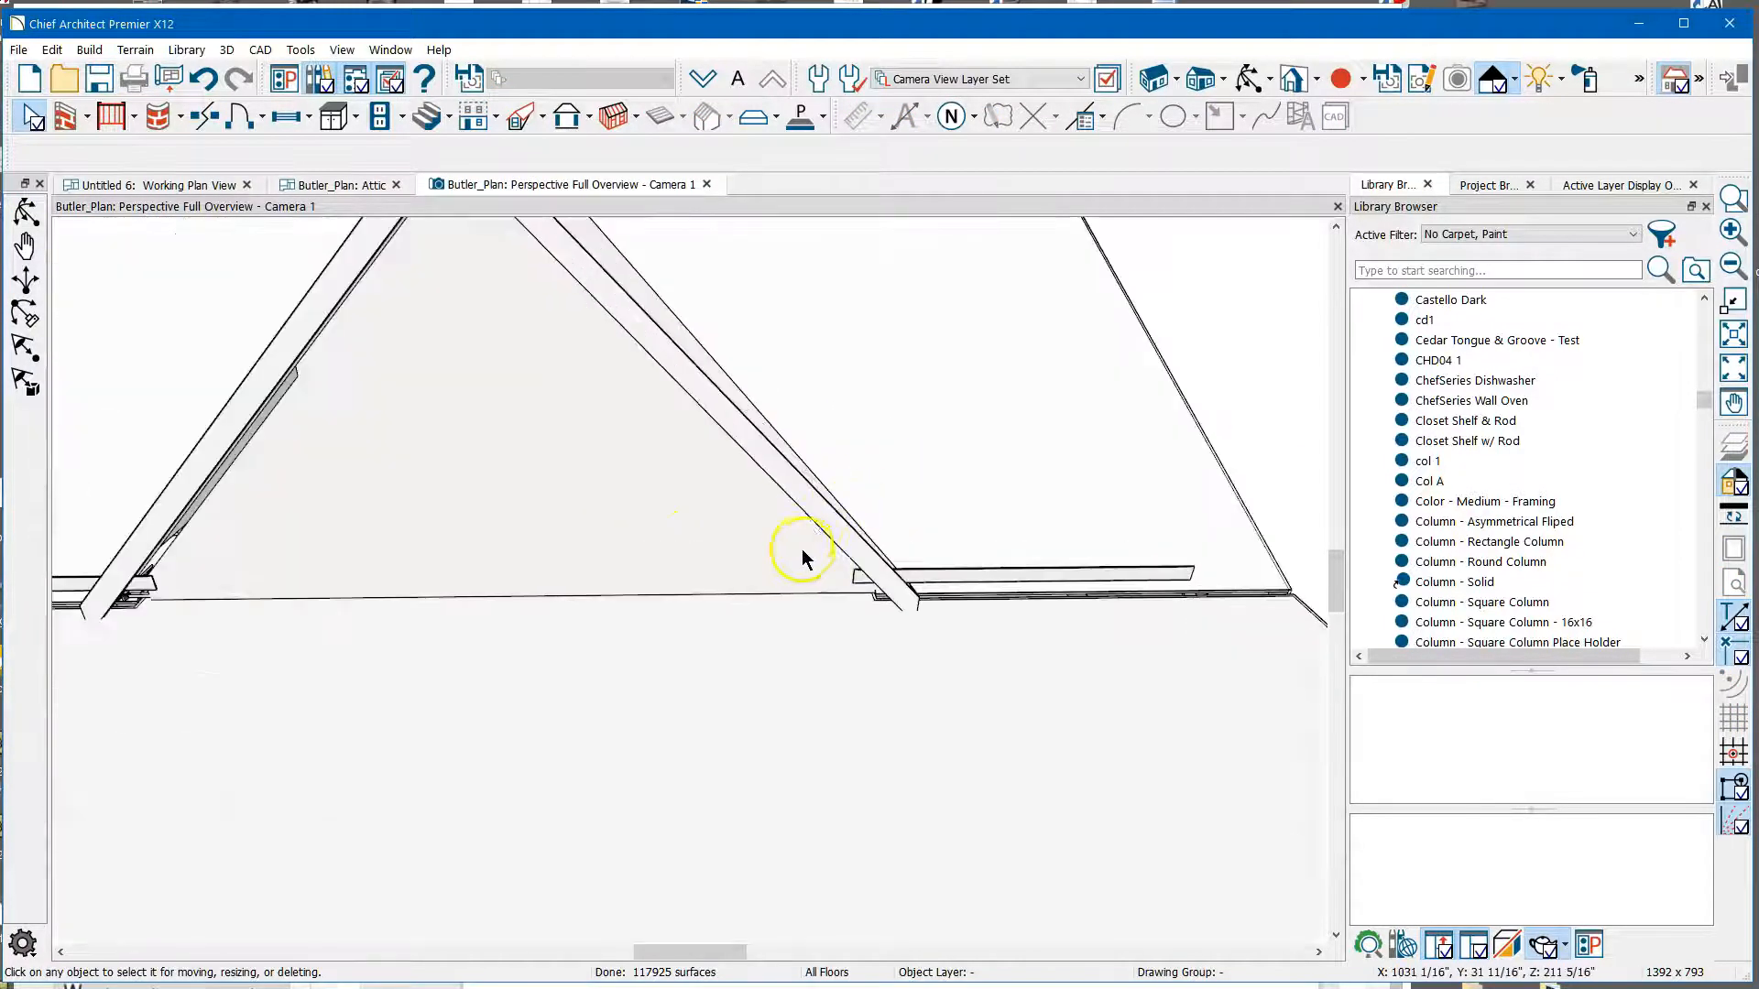
{"action": "scroll", "coordinate": [1083, 620], "scroll_direction": "down", "scroll_amount": 2}
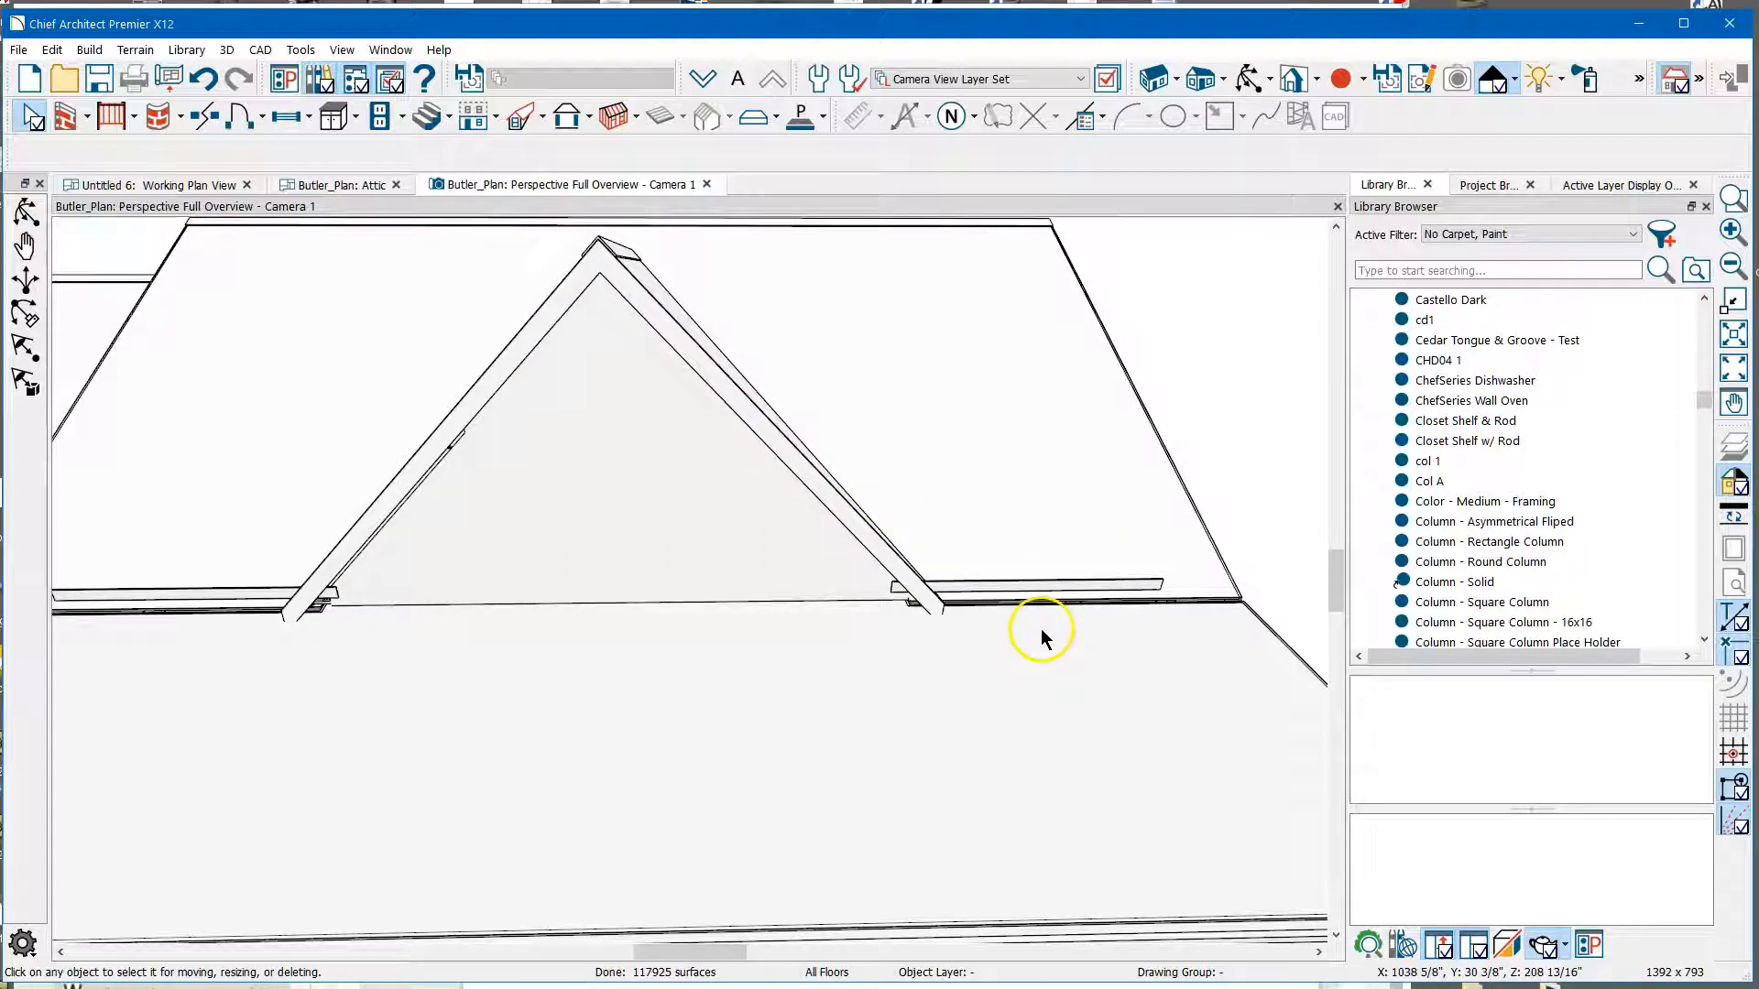
{"action": "scroll", "coordinate": [1039, 632], "scroll_direction": "down", "scroll_amount": 2}
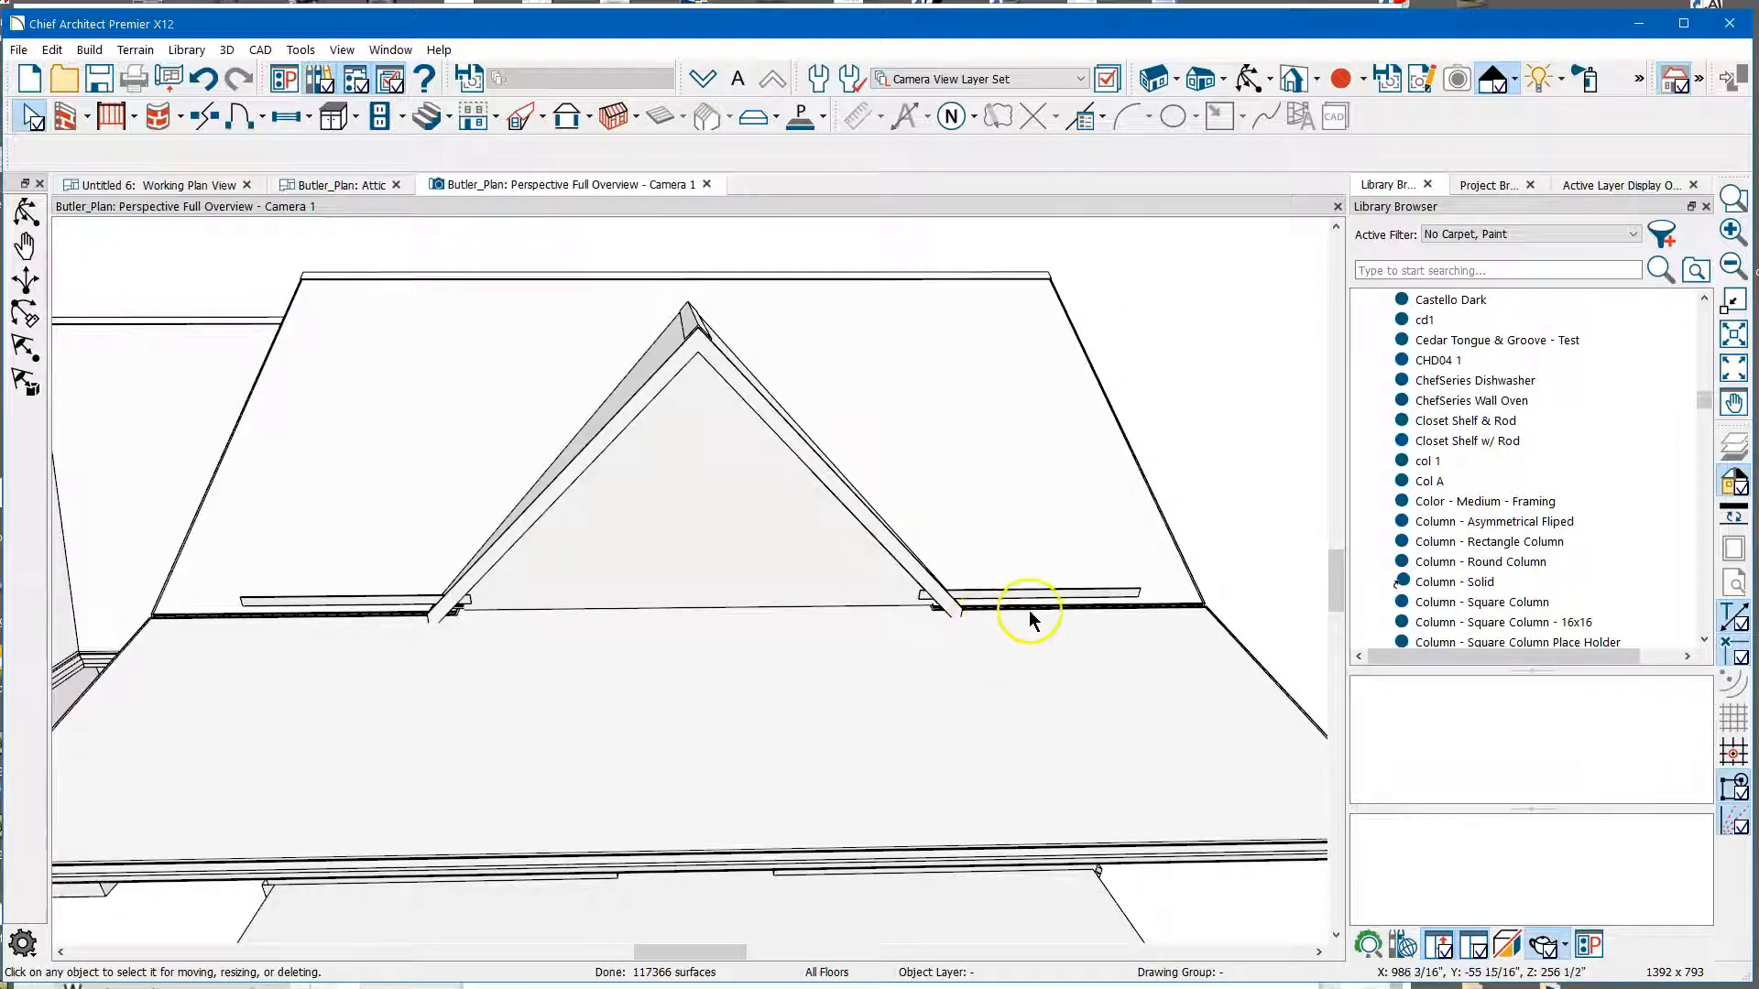
{"action": "left_click", "coordinate": [1030, 610]}
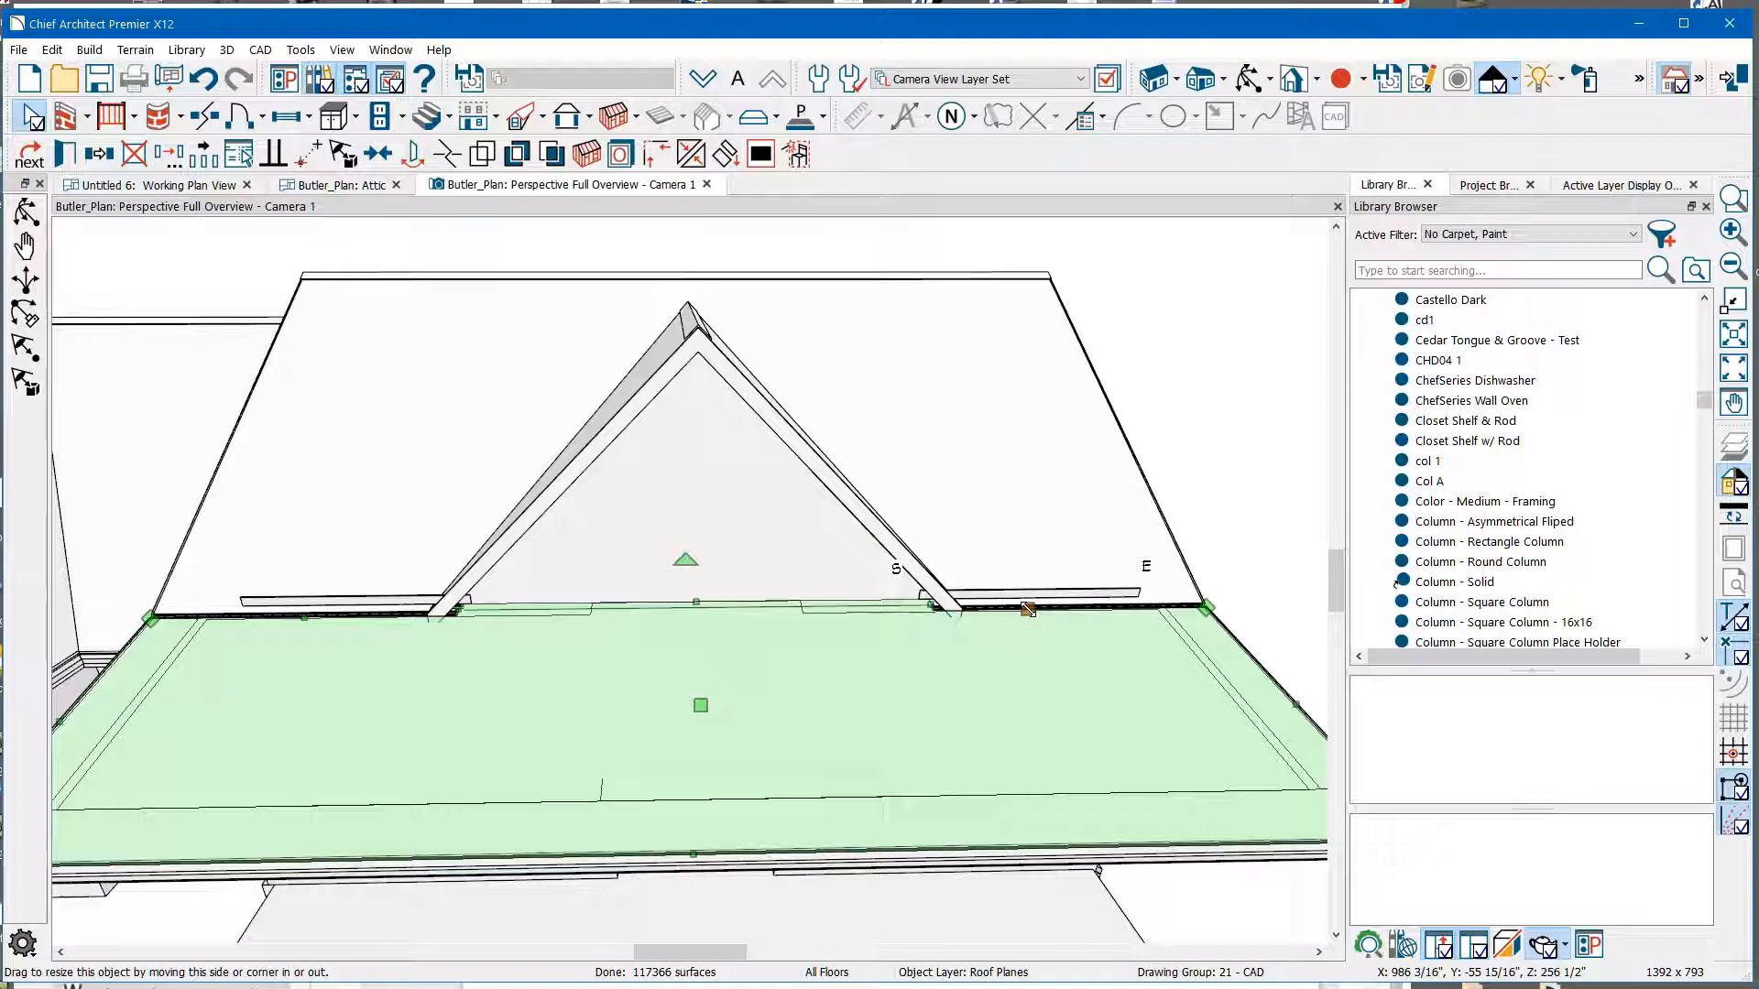
{"action": "left_click", "coordinate": [1028, 609], "text": "shift"}
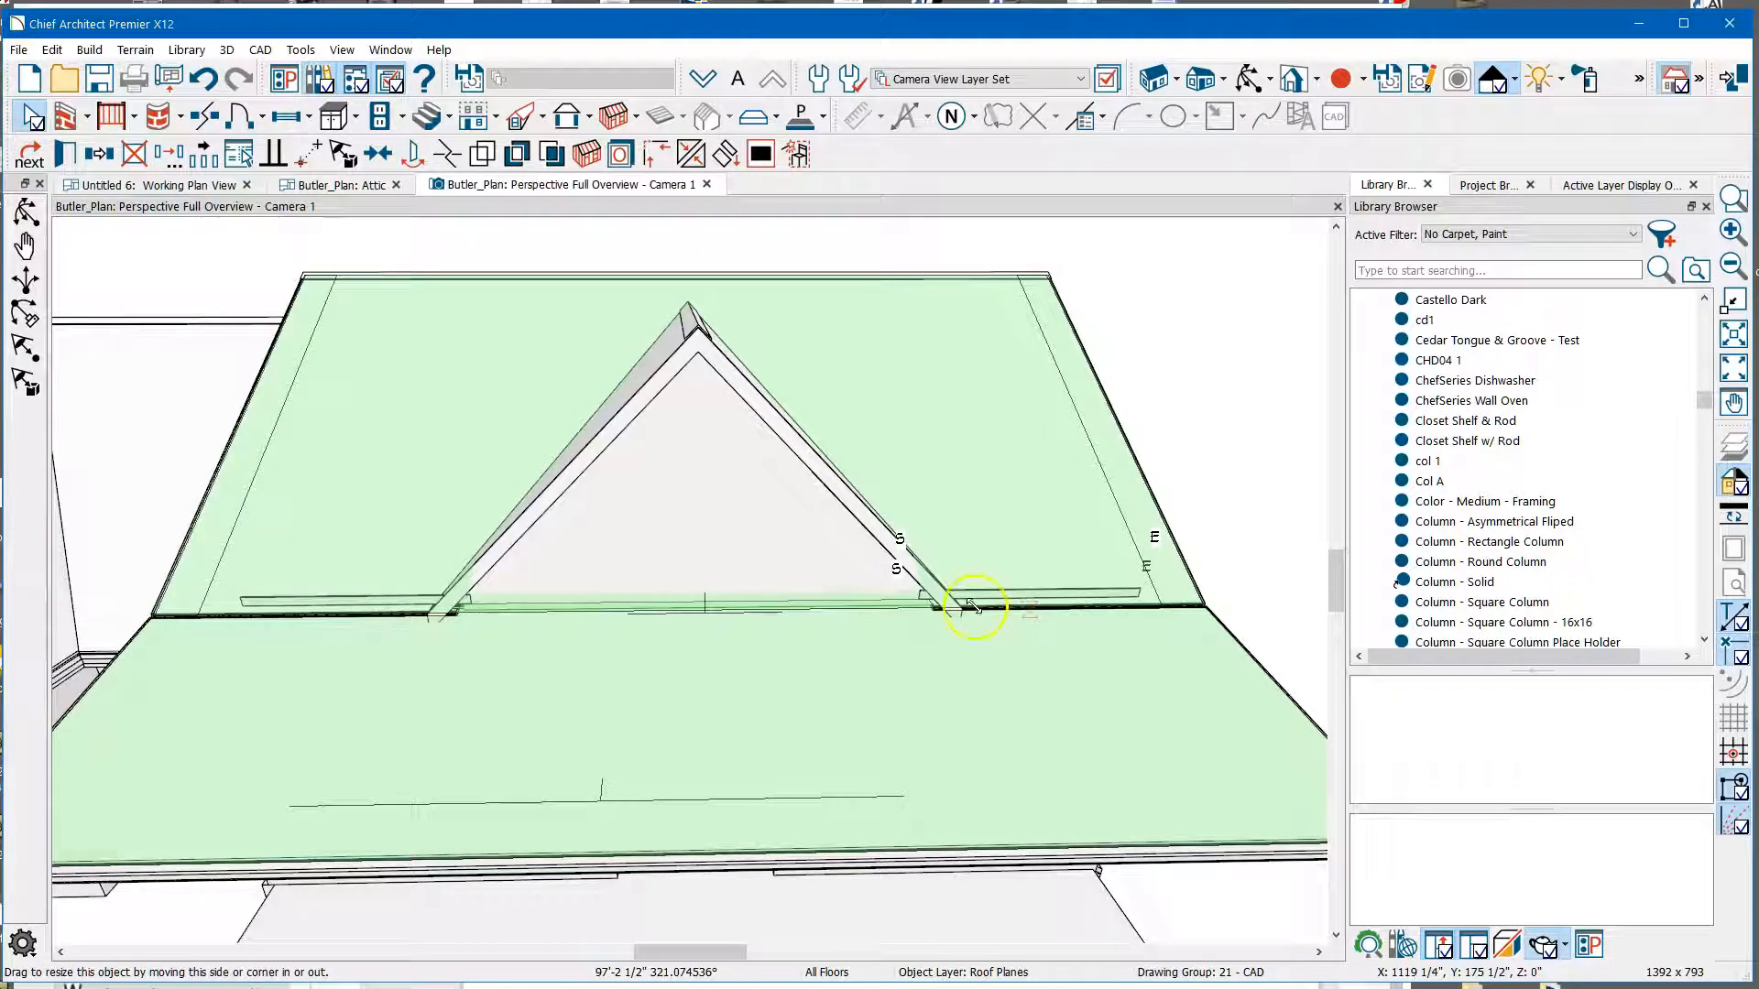
{"action": "left_click_drag", "start_coordinate": [552, 654], "coordinate": [540, 653]}
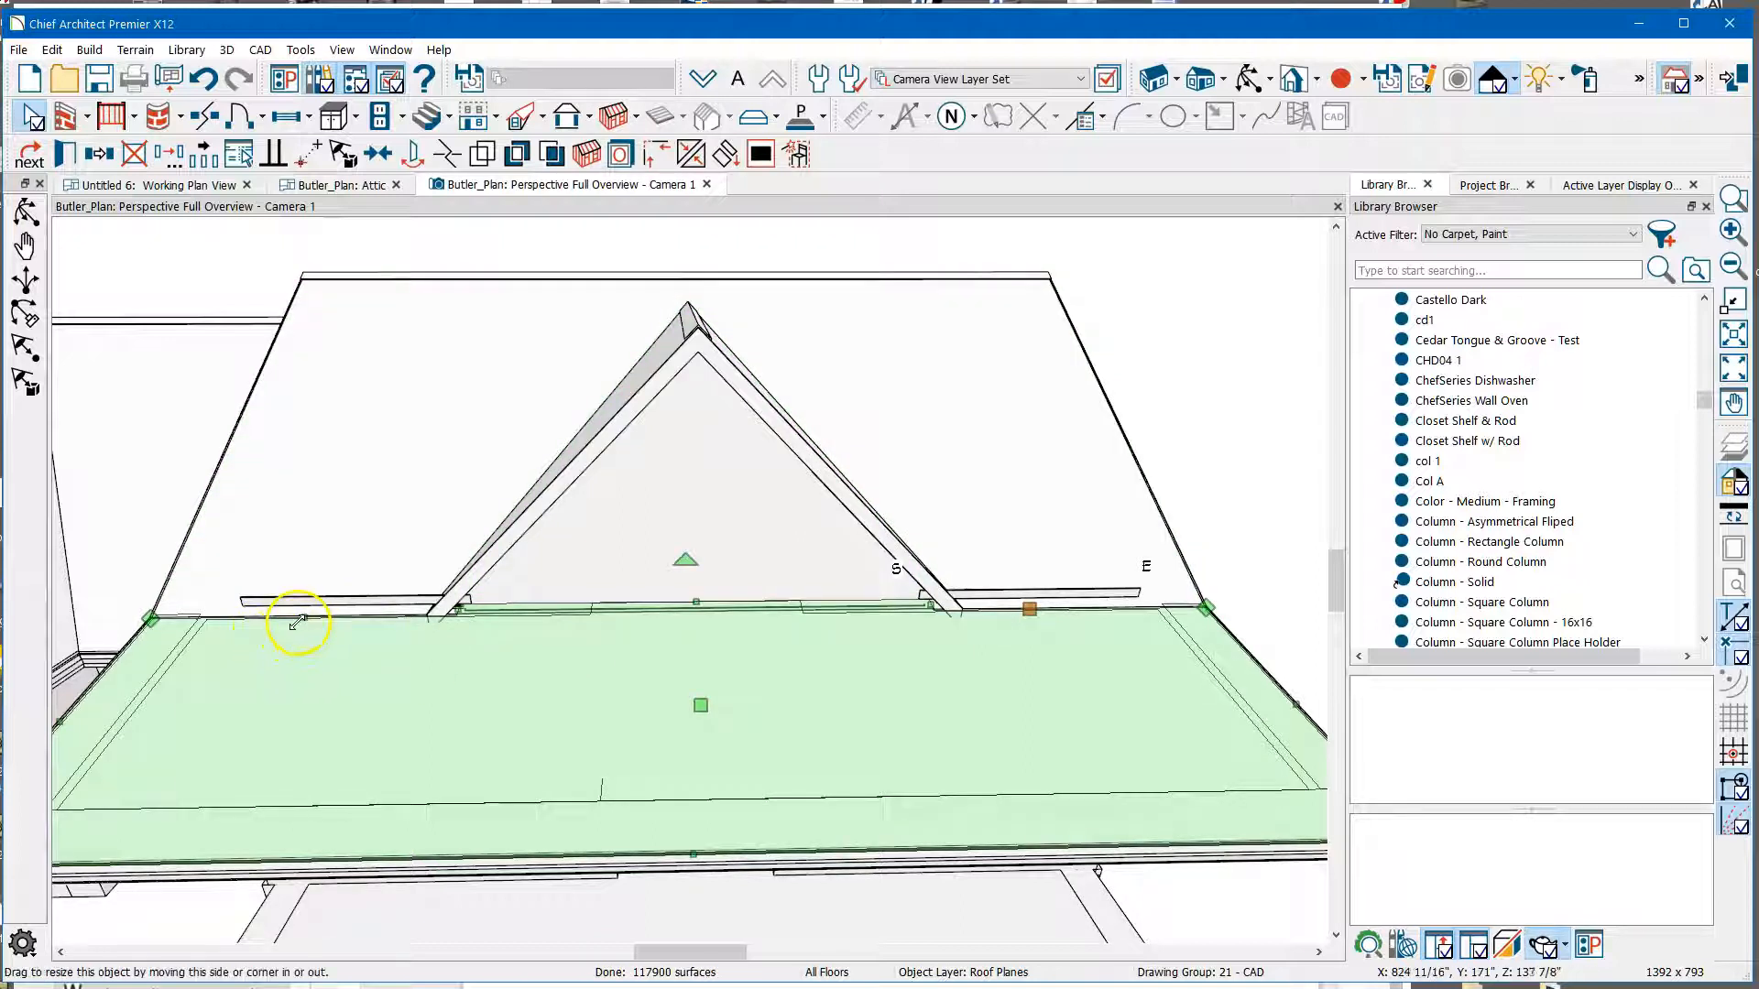
Examine how the porch and main roof planes meet beside the dormer in the perspective overview.
{"action": "key", "text": "Escape"}
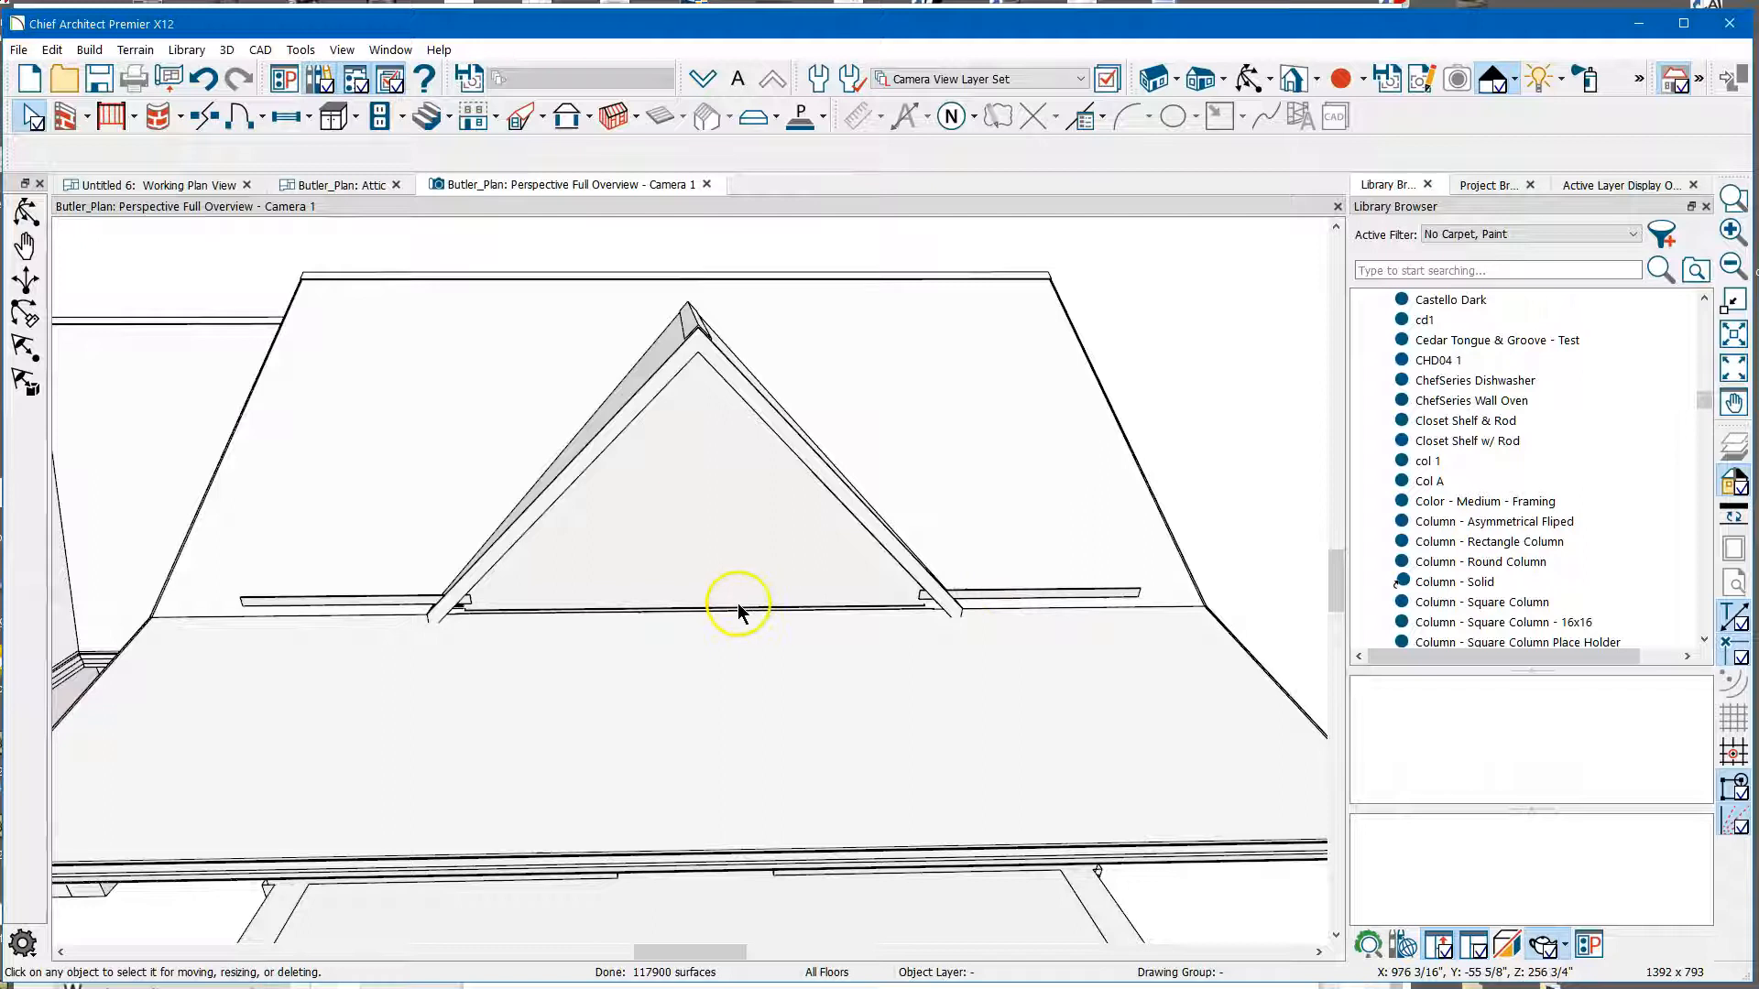
{"action": "left_click", "coordinate": [1249, 79]}
{"action": "left_click_drag", "start_coordinate": [1008, 357], "coordinate": [724, 478]}
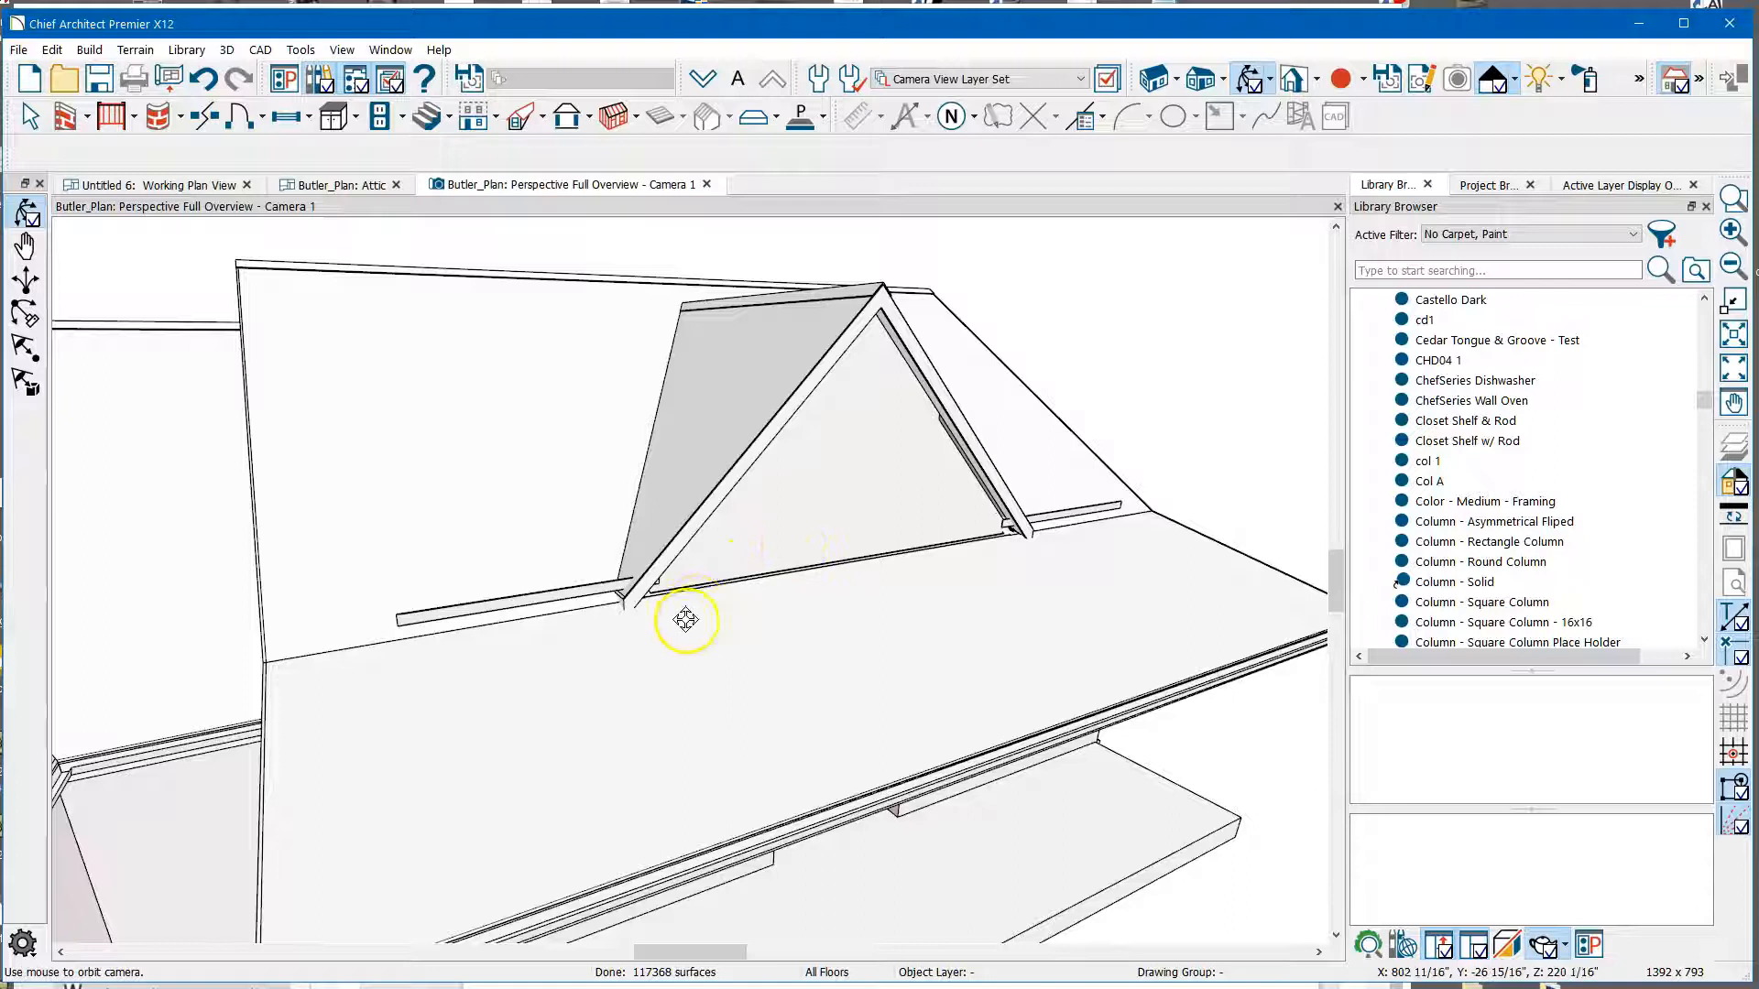
{"action": "key", "text": "space"}
{"action": "left_click", "coordinate": [579, 671]}
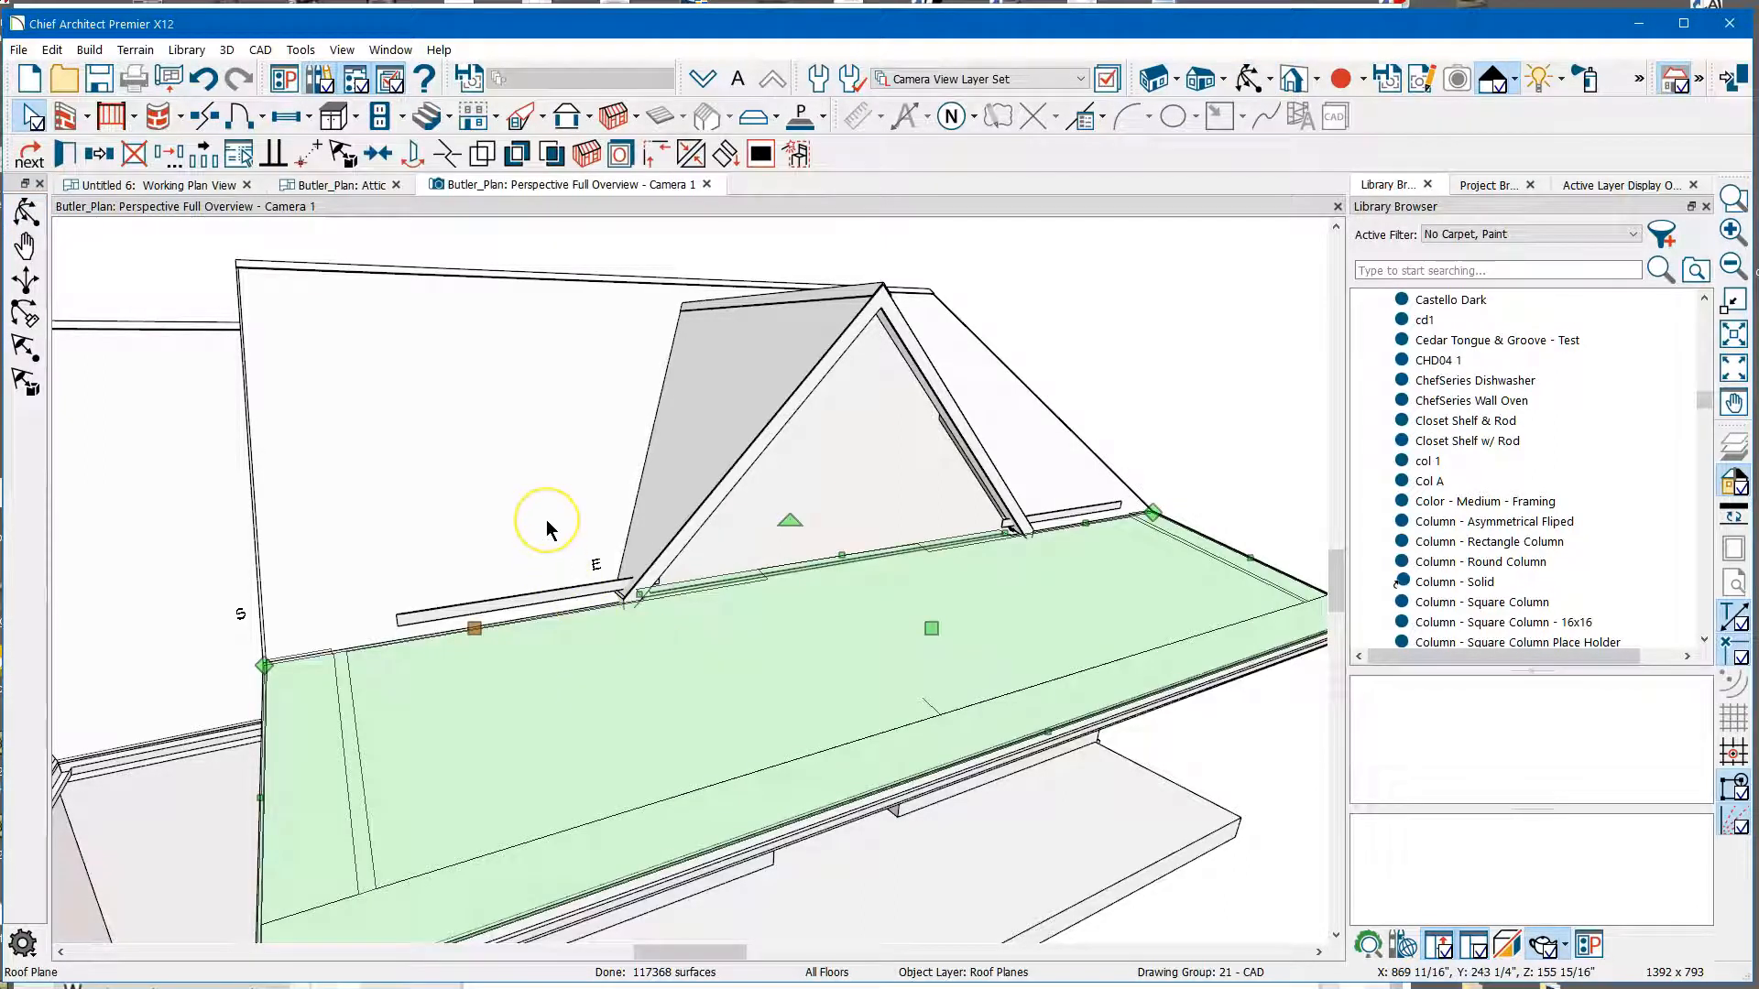
{"action": "key", "text": "Tab"}
{"action": "left_click", "coordinate": [432, 497]}
{"action": "left_click", "coordinate": [574, 647]}
{"action": "left_click", "coordinate": [507, 548]}
{"action": "key", "text": "Escape"}
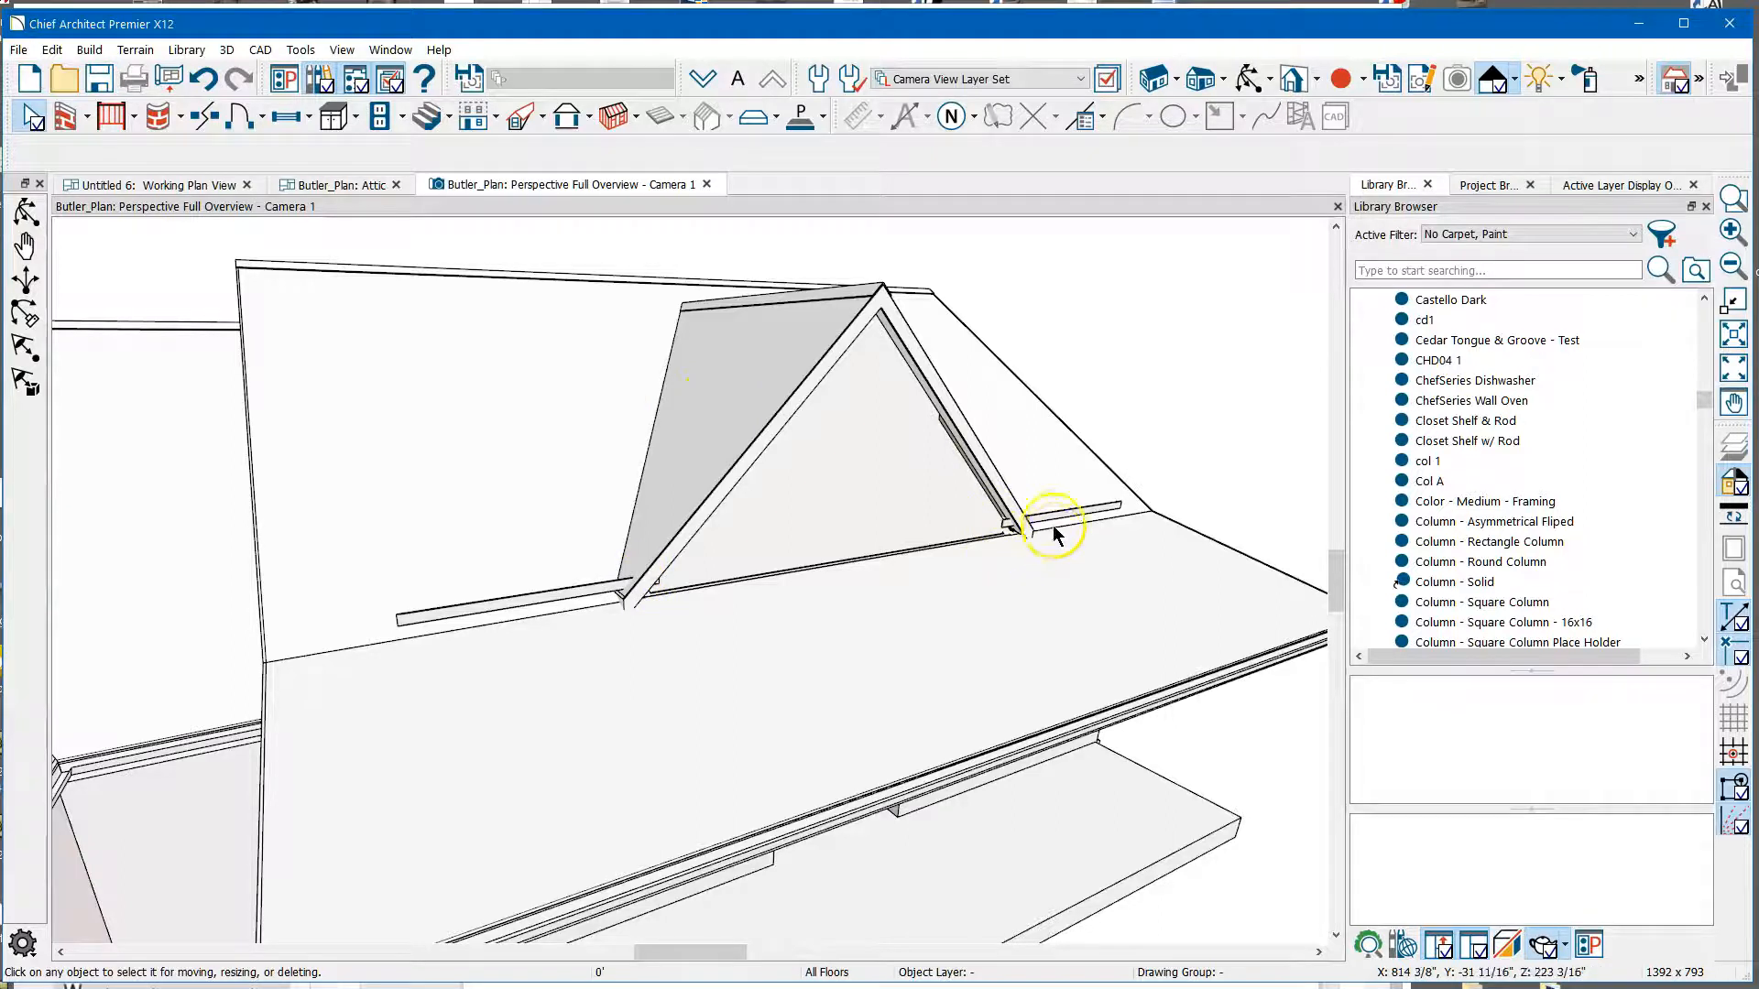
Explode the dormer into separate objects so its roof planes and walls can be edited individually.
{"action": "right_click", "coordinate": [842, 486]}
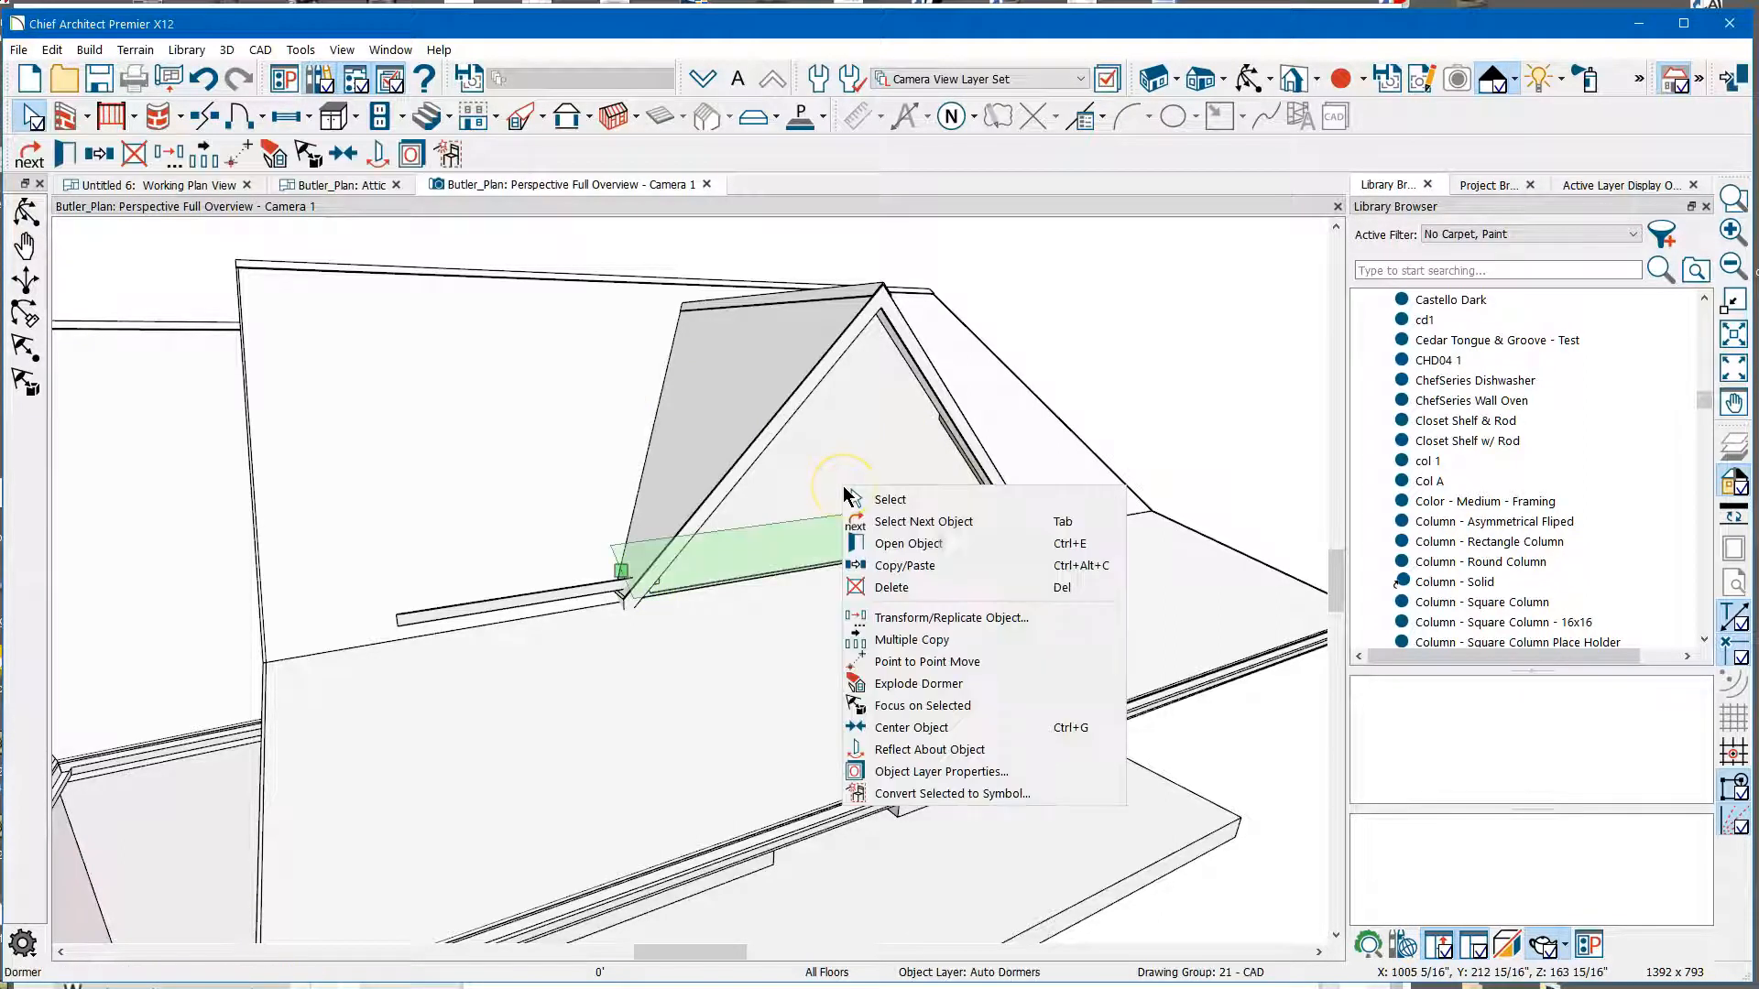
{"action": "left_click", "coordinate": [939, 685]}
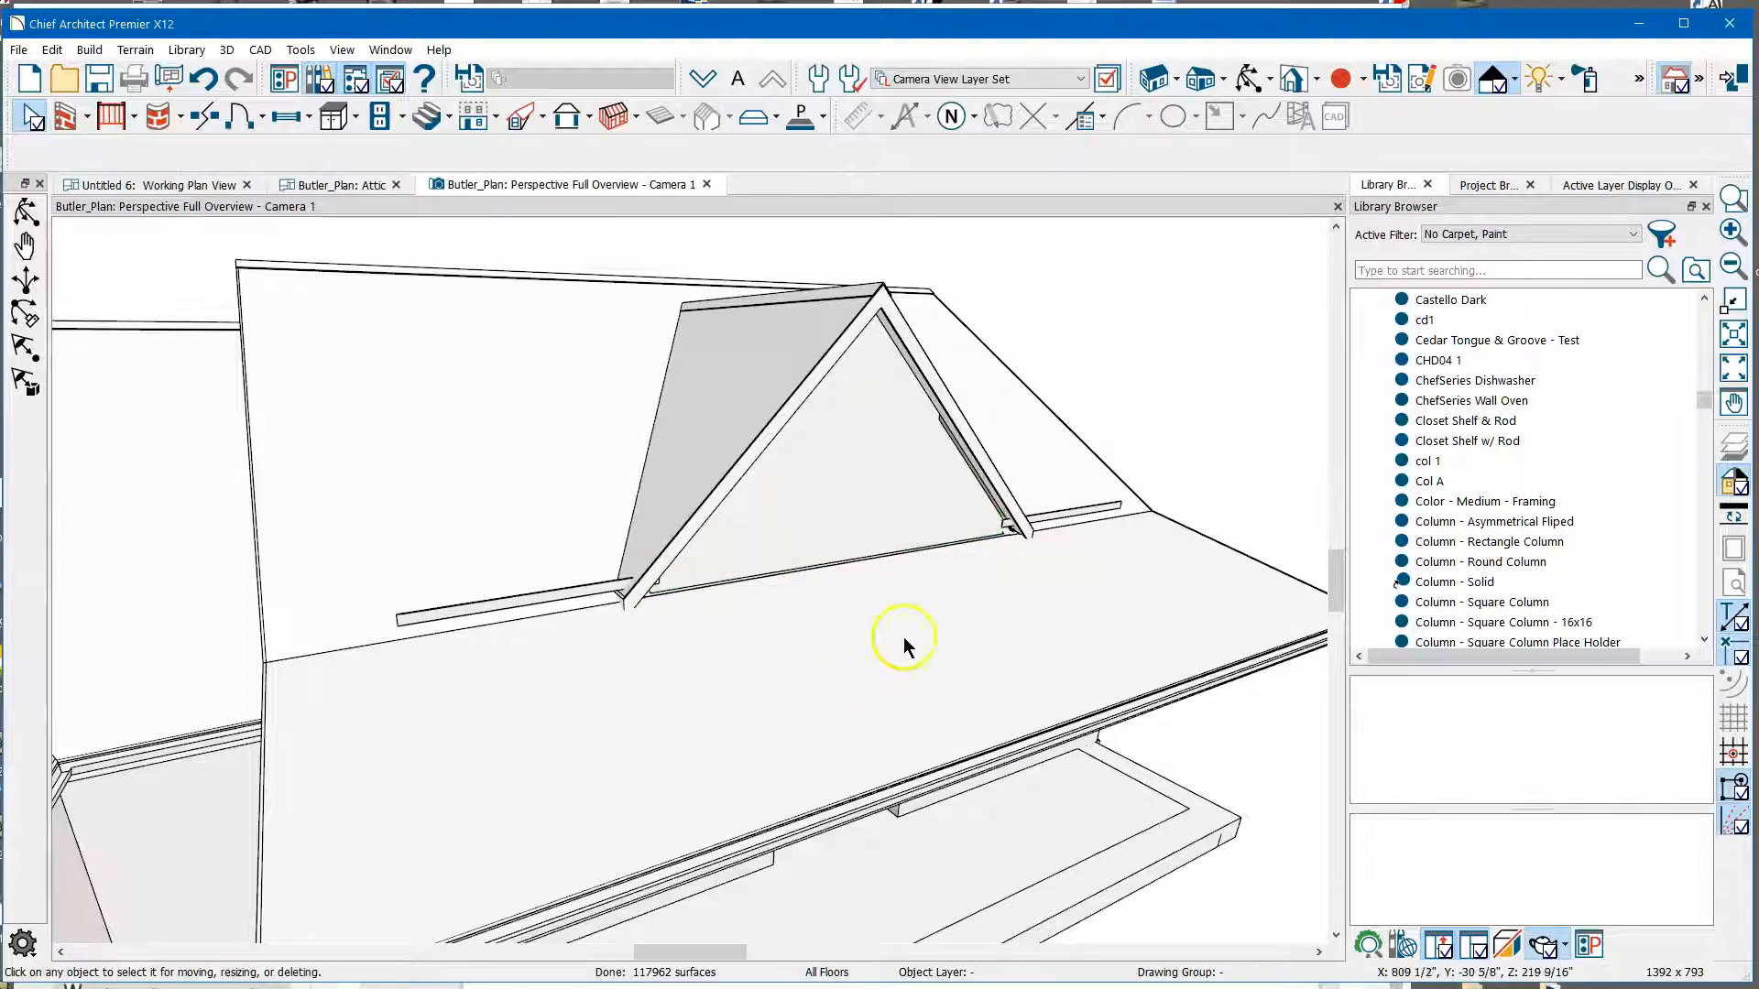
{"action": "left_click", "coordinate": [1051, 516]}
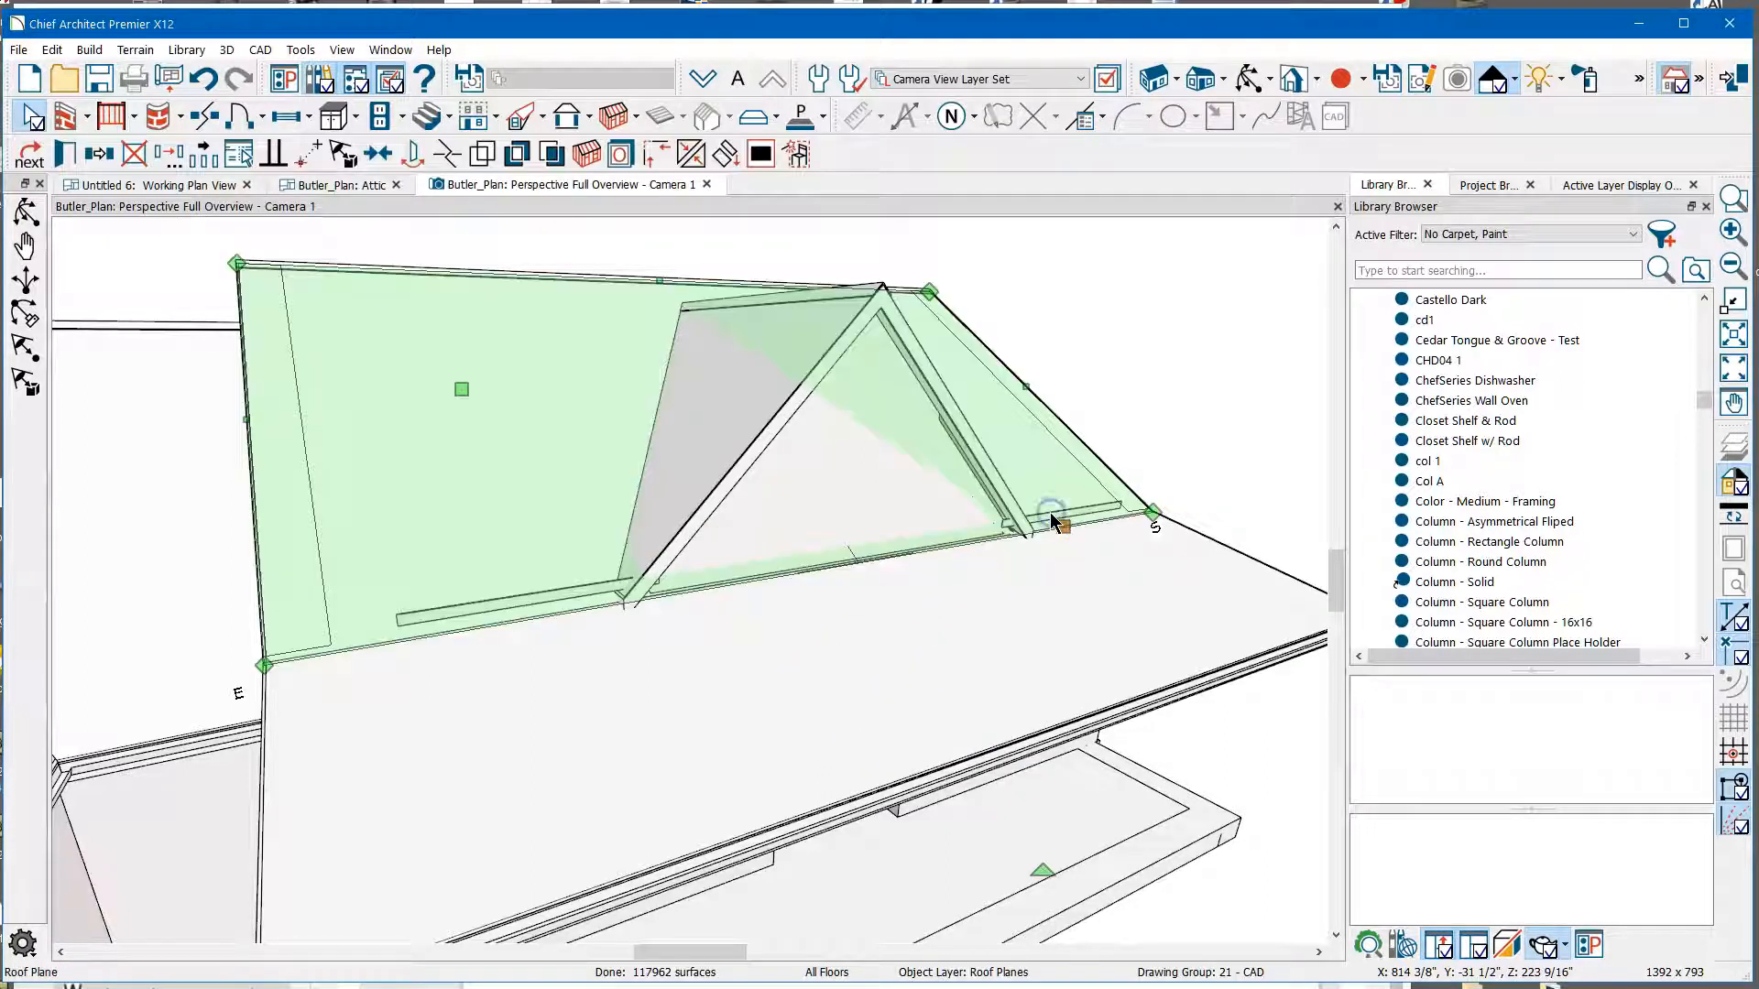
{"action": "key", "text": "Escape"}
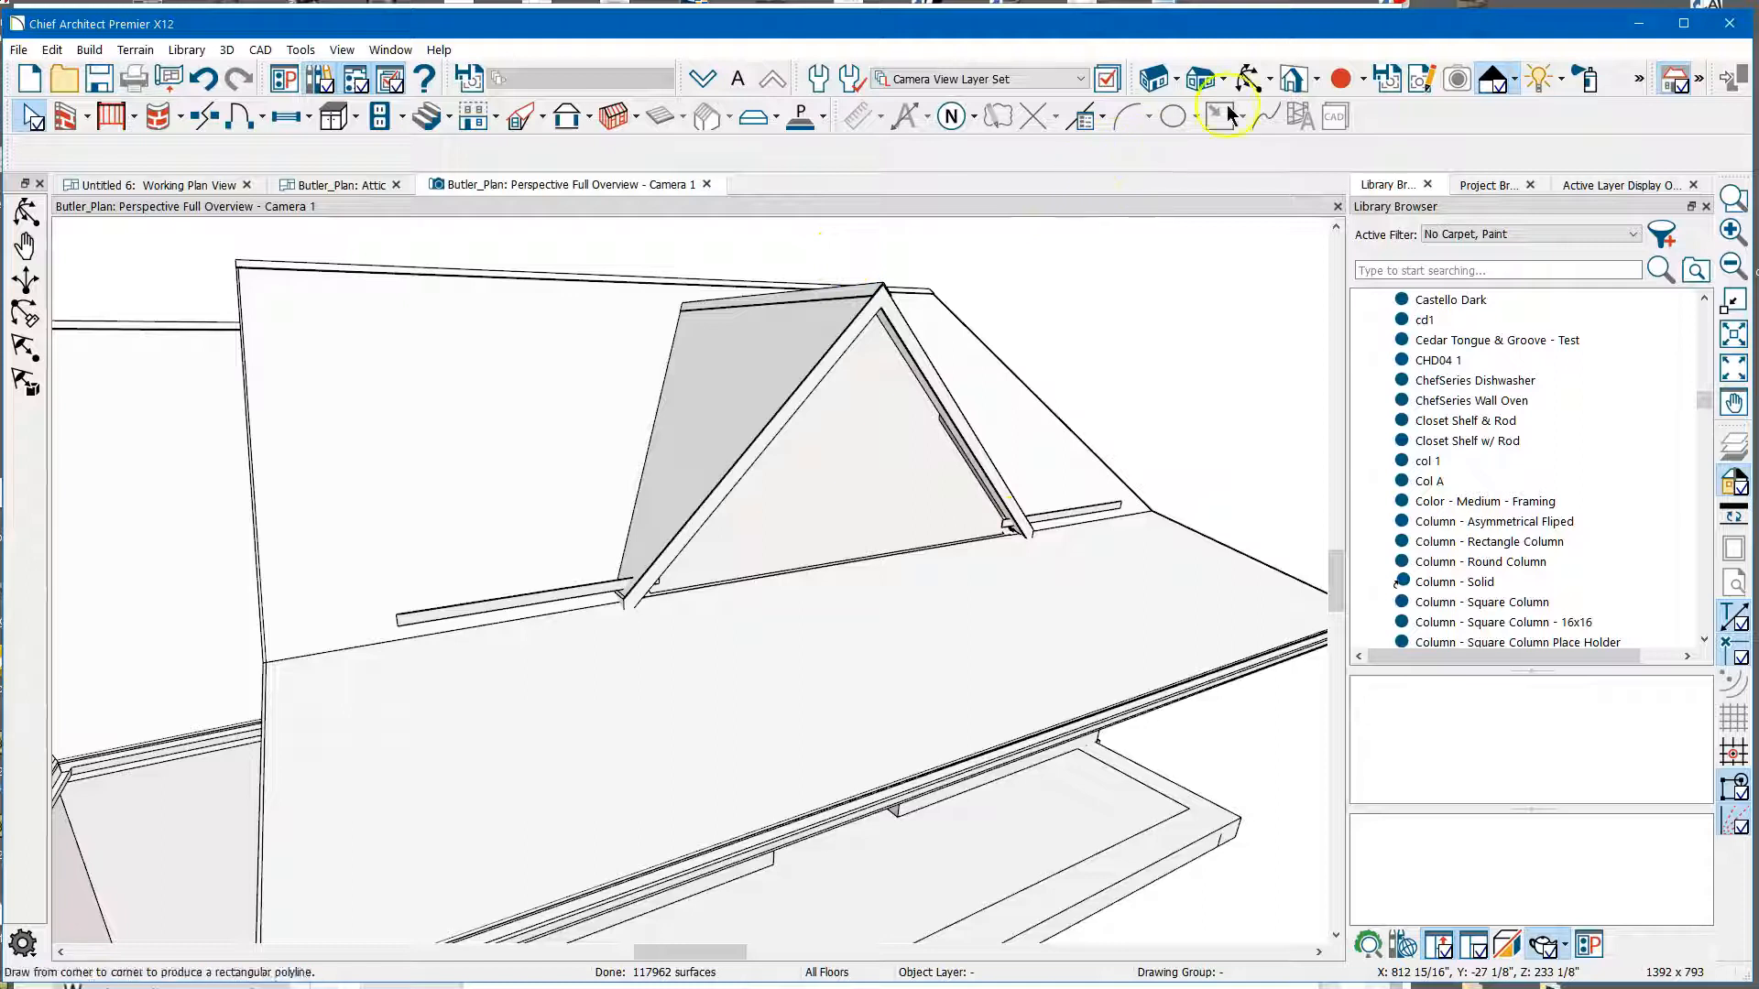
{"action": "left_click", "coordinate": [1248, 79]}
{"action": "left_click_drag", "start_coordinate": [1033, 400], "coordinate": [628, 495]}
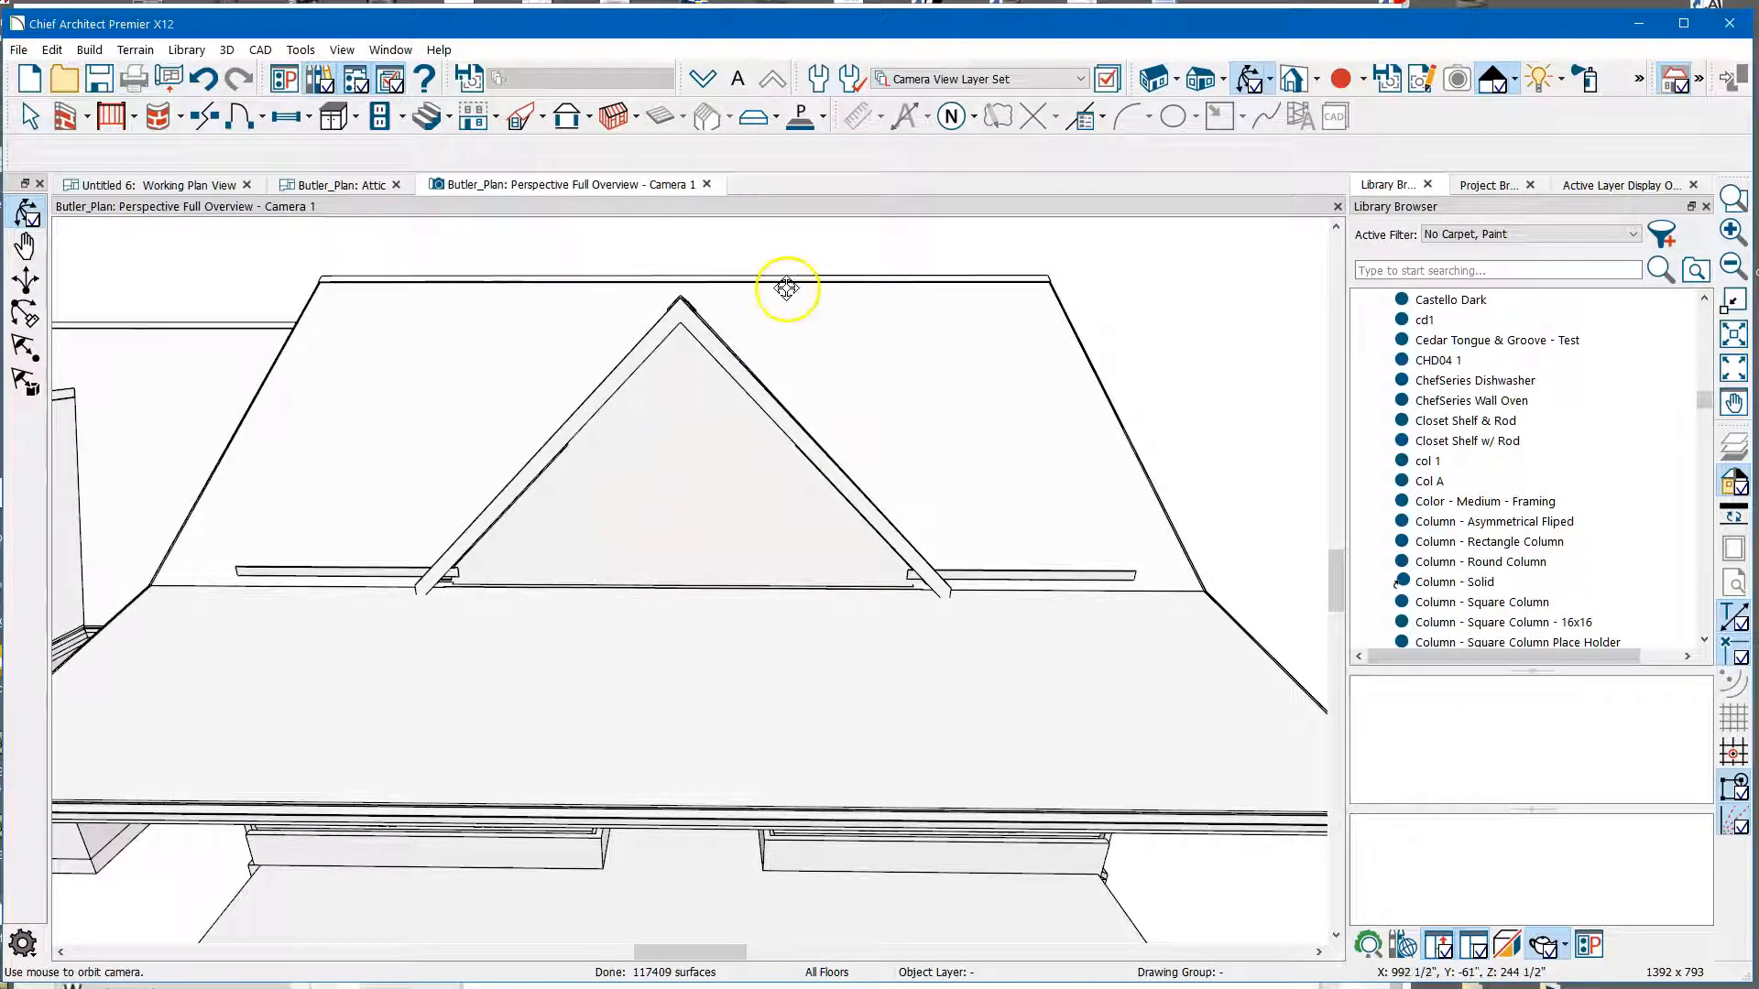
Lower both dormer roof planes together slightly by a relative Z move with Transform/Replicate Object.
{"action": "left_click_drag", "start_coordinate": [668, 444], "coordinate": [647, 491]}
{"action": "key", "text": "space"}
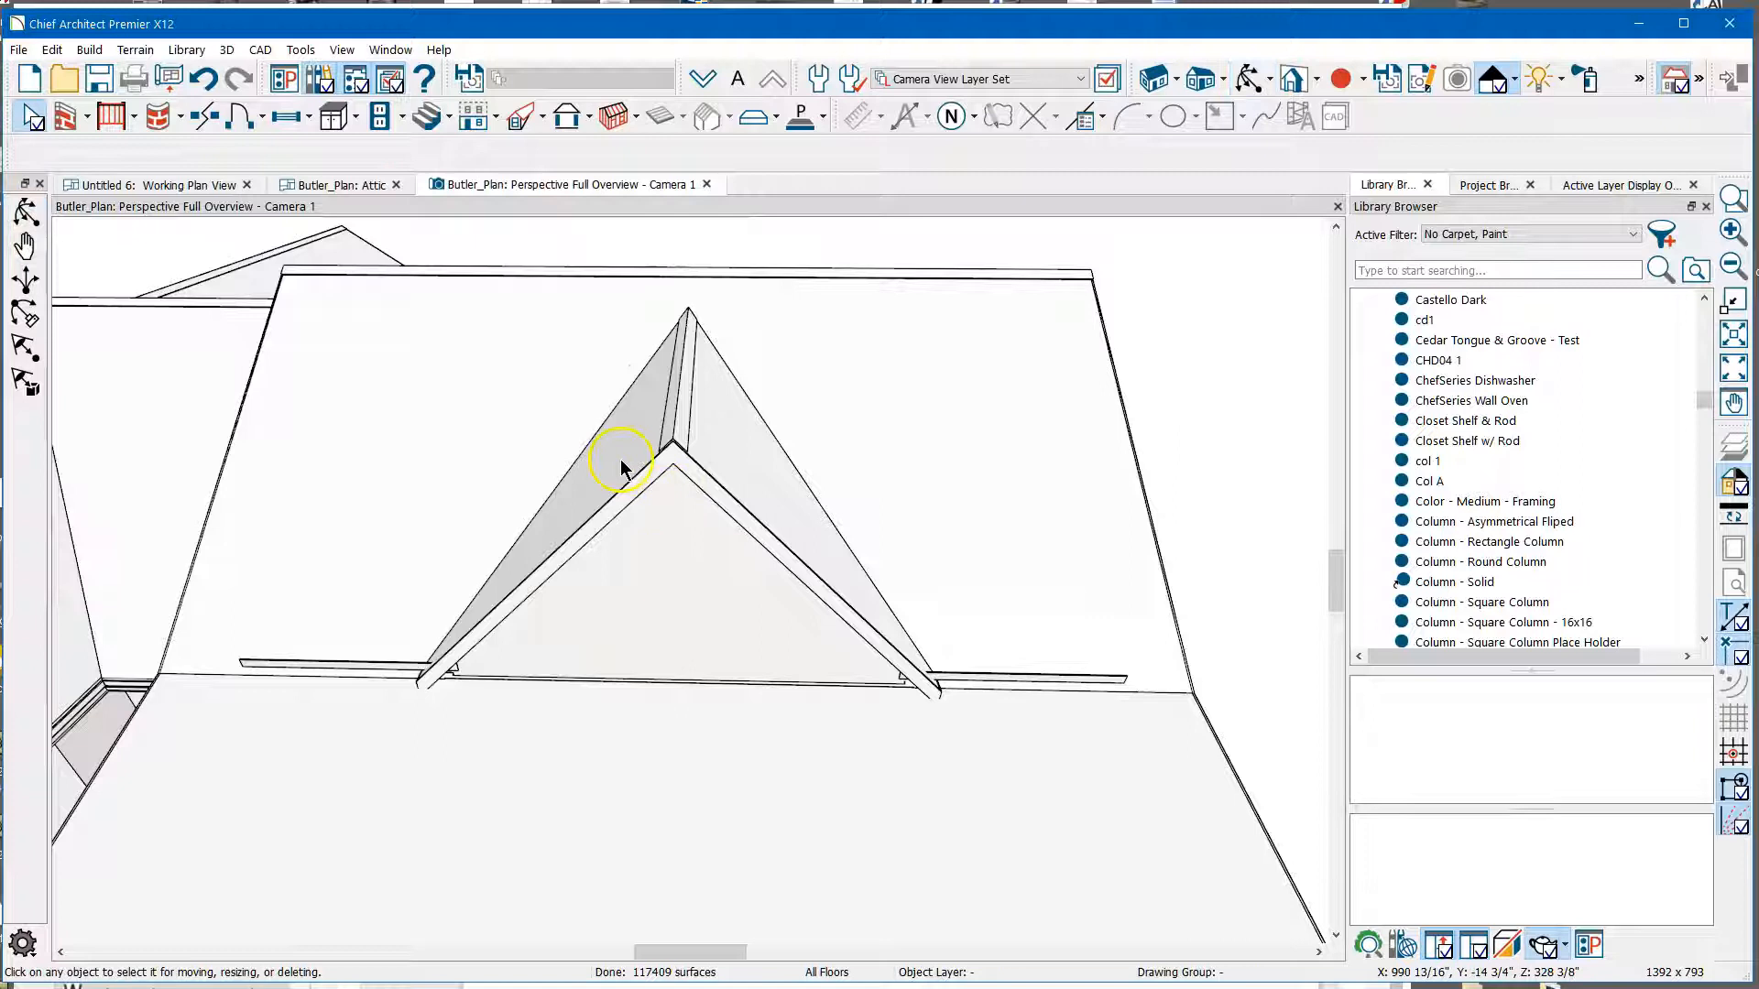
{"action": "left_click", "coordinate": [620, 461]}
{"action": "left_click", "coordinate": [728, 464], "text": "shift"}
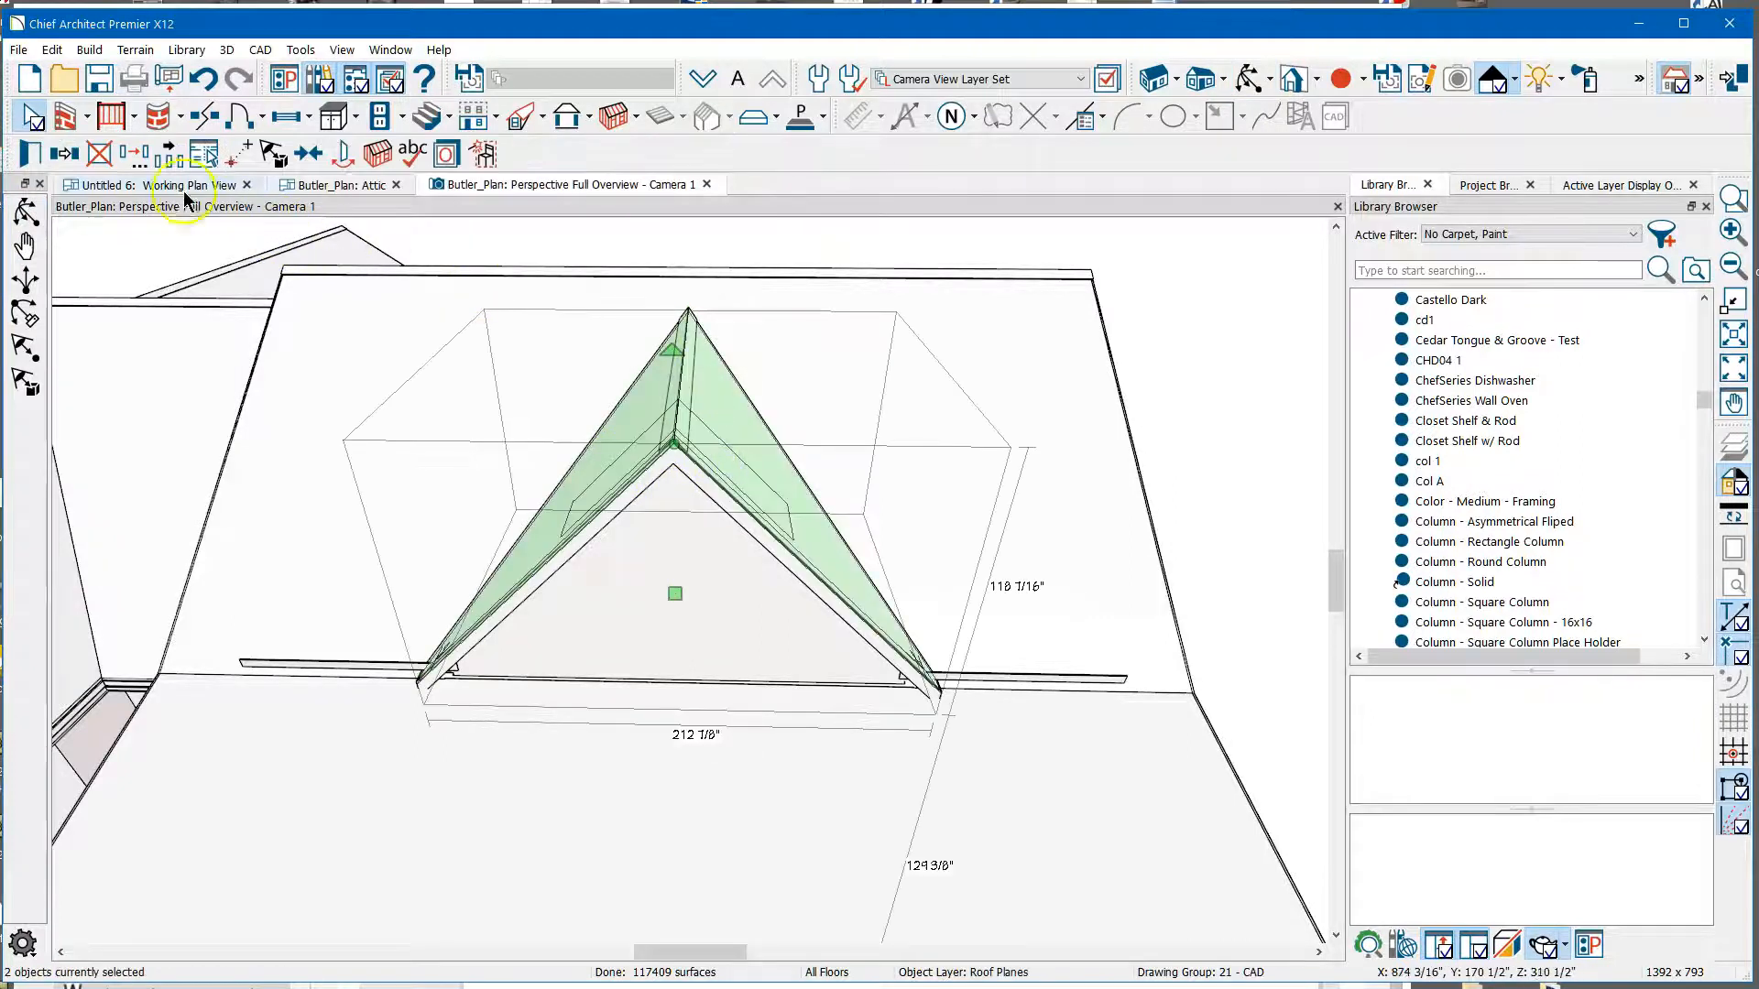
{"action": "left_click", "coordinate": [140, 156]}
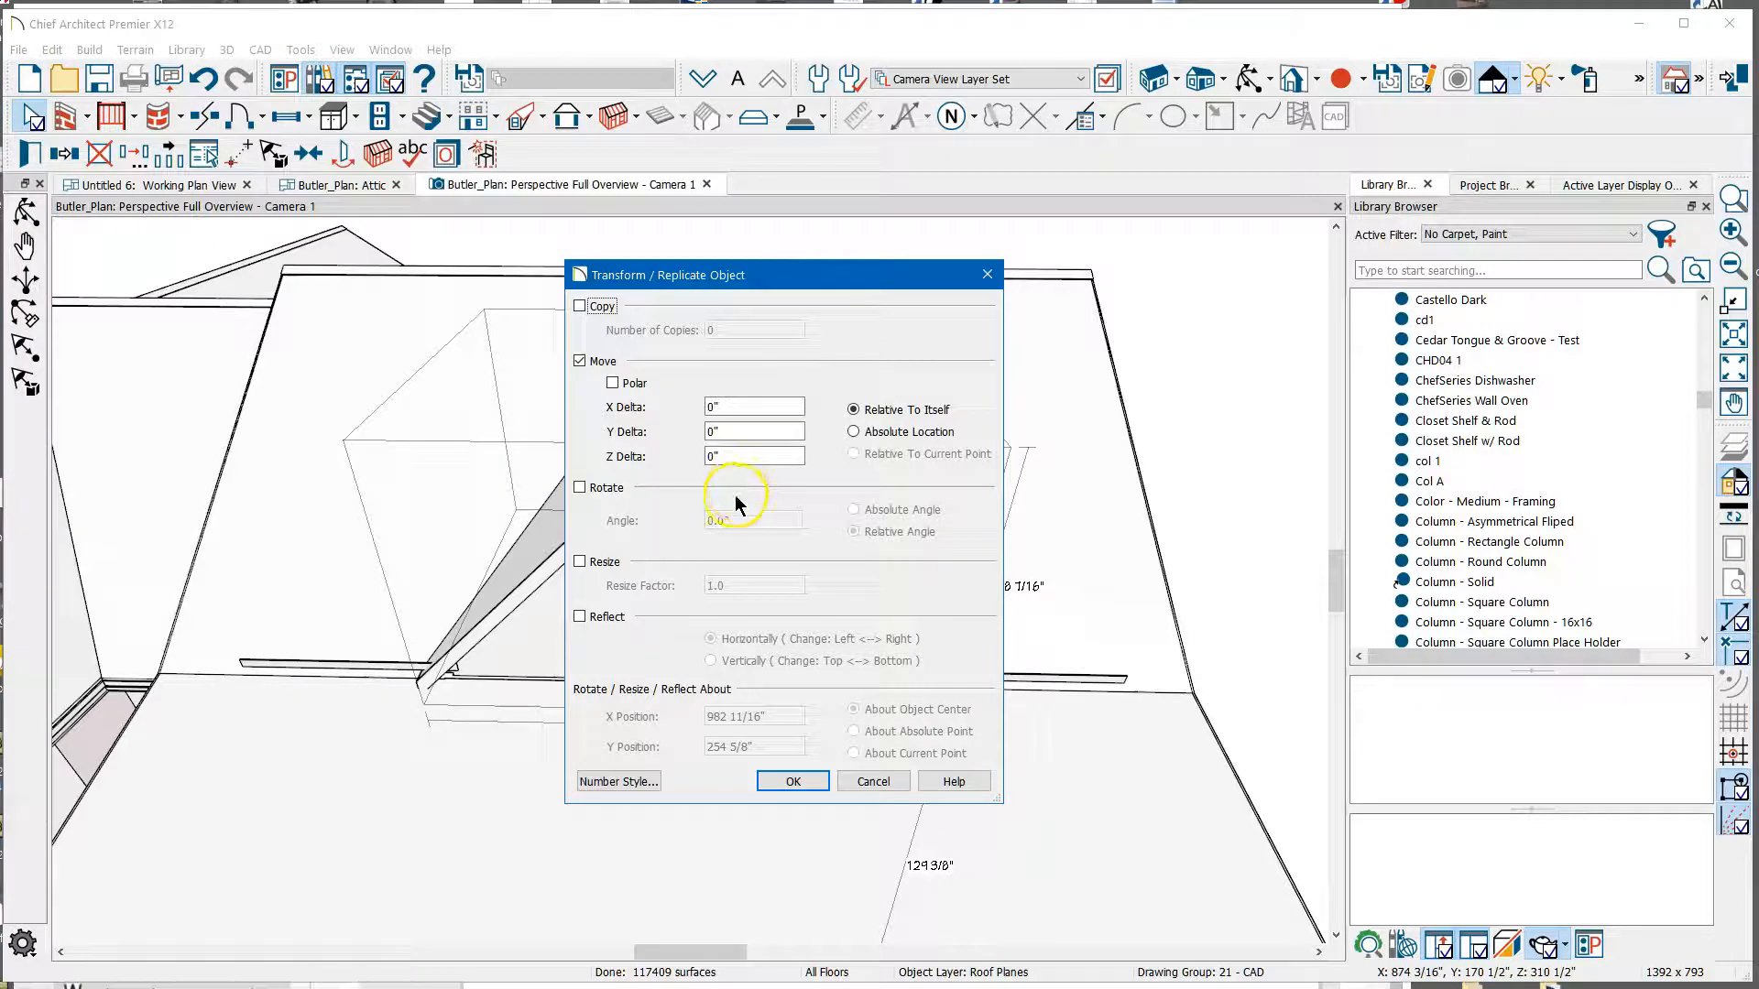
{"action": "left_click", "coordinate": [743, 456]}
{"action": "key", "text": "Return"}
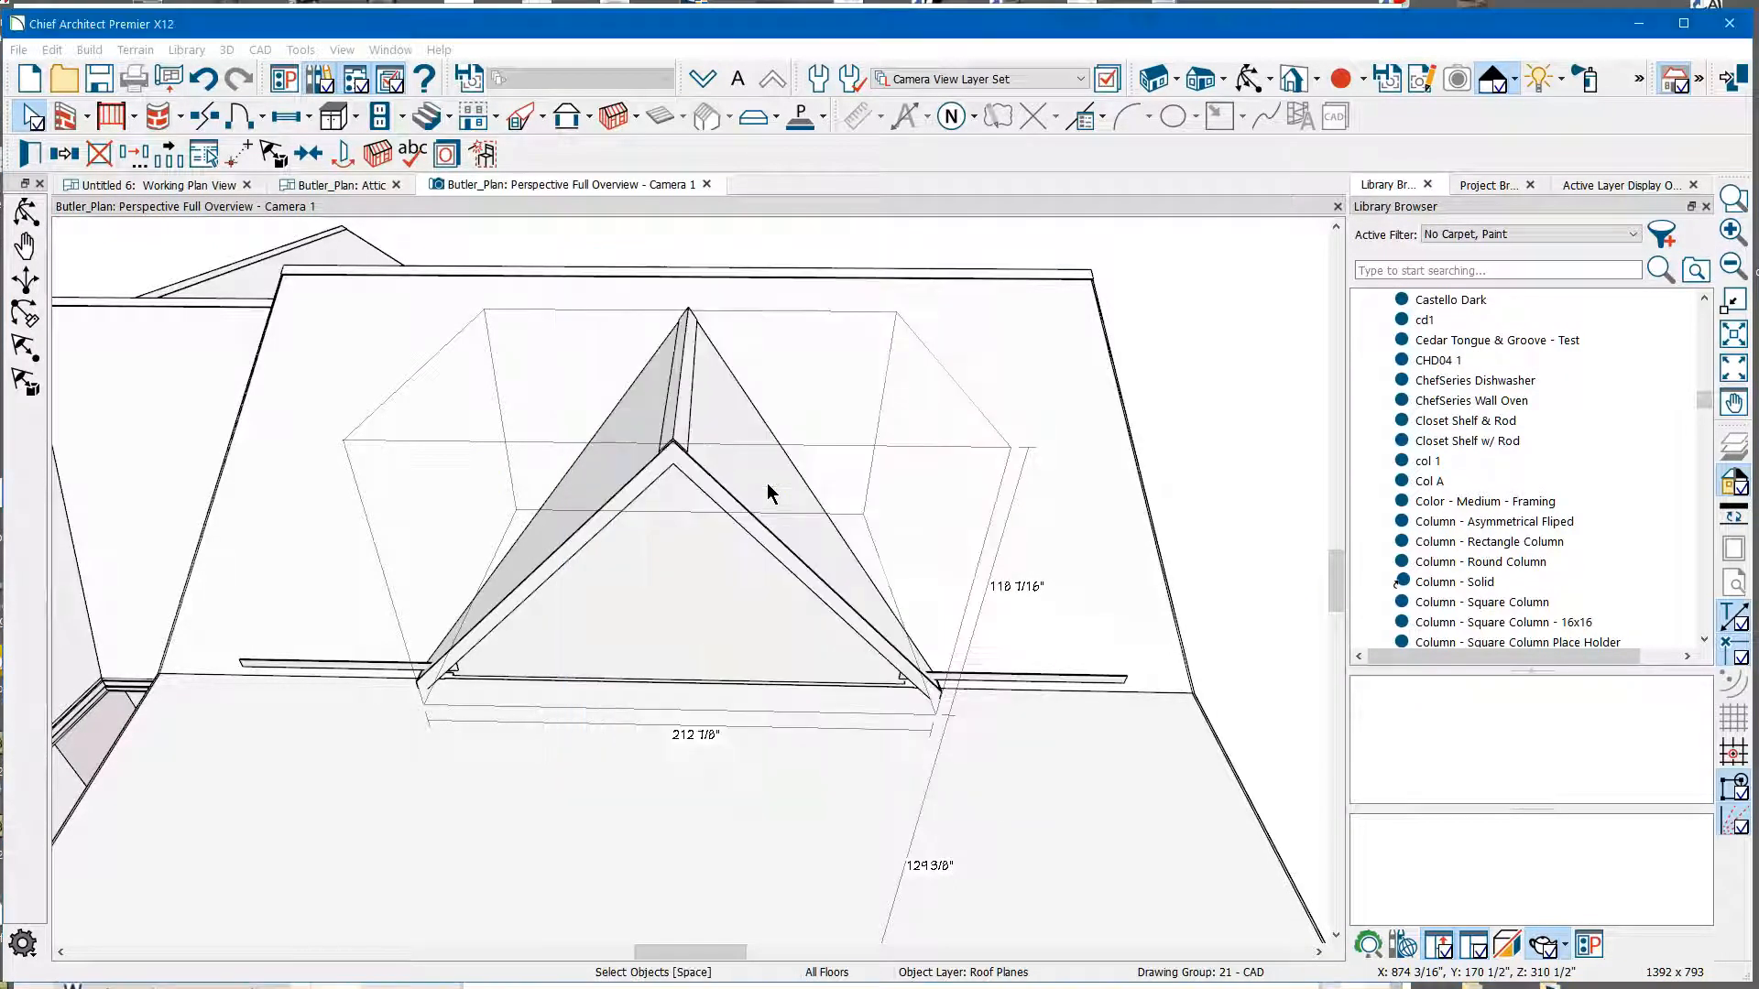
Delete the two dormer side walls protruding through the main roof on either side of the gable.
{"action": "left_click", "coordinate": [766, 492]}
{"action": "left_click", "coordinate": [892, 569]}
{"action": "left_click", "coordinate": [919, 562]}
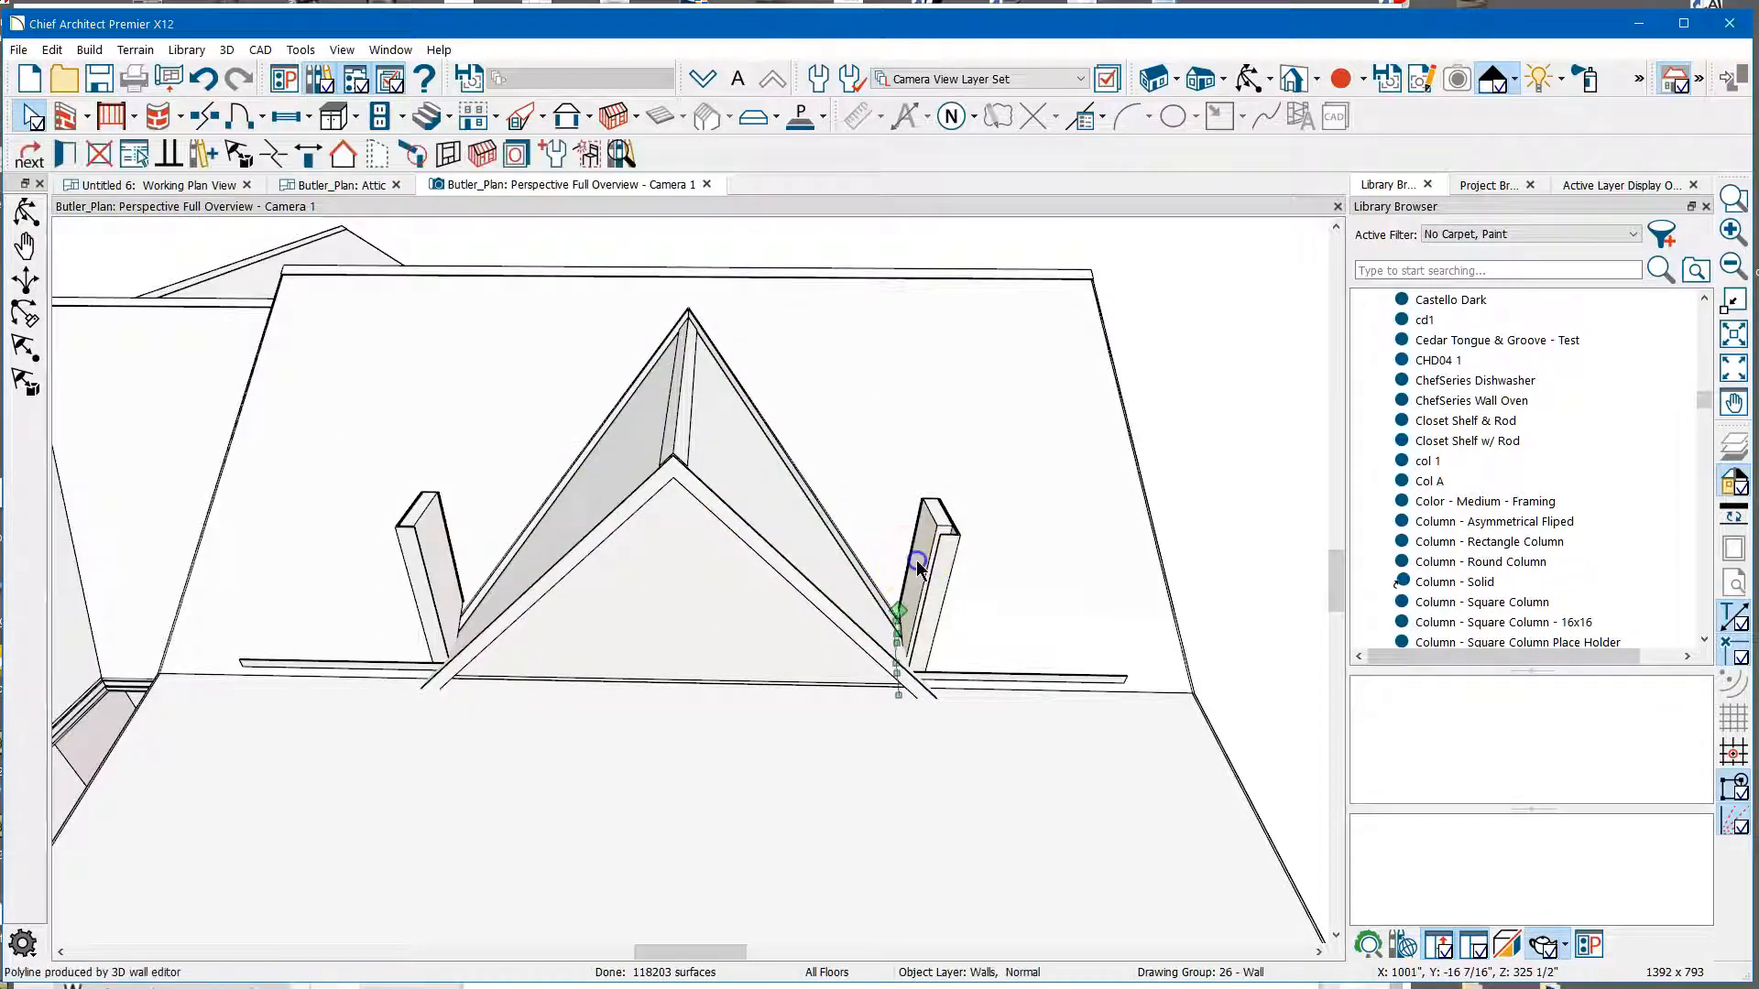
{"action": "left_click", "coordinate": [947, 548]}
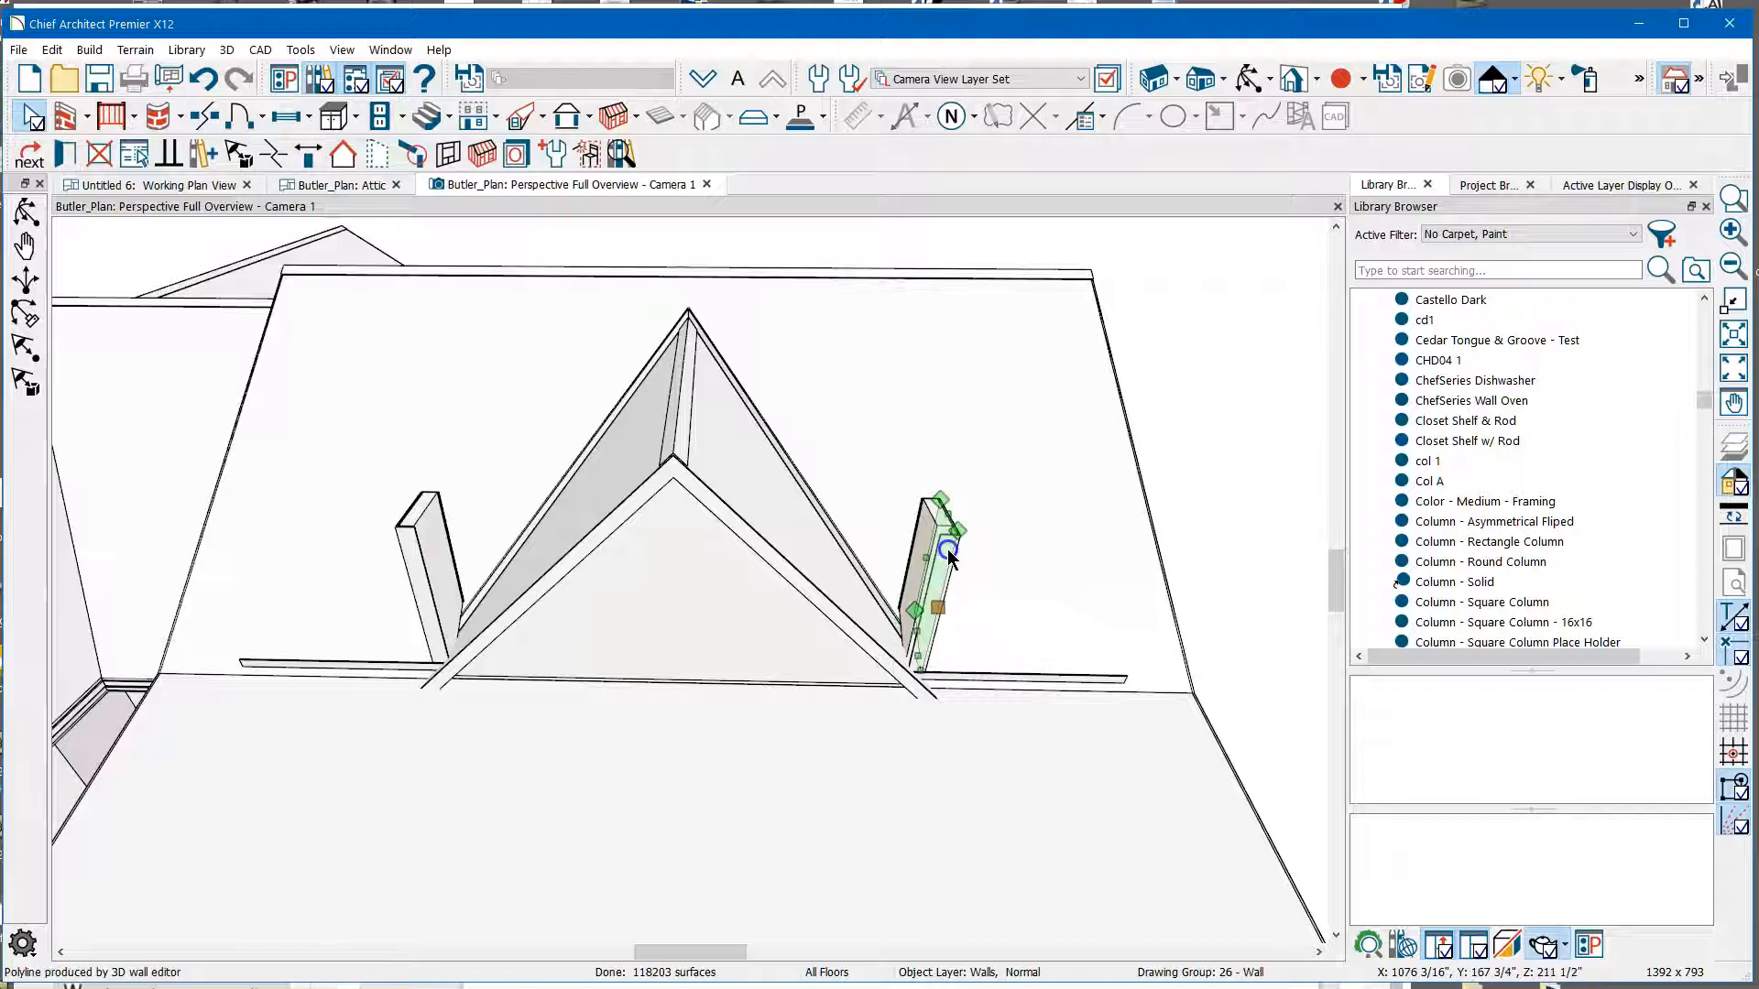
{"action": "key", "text": "Delete"}
{"action": "left_click", "coordinate": [420, 584]}
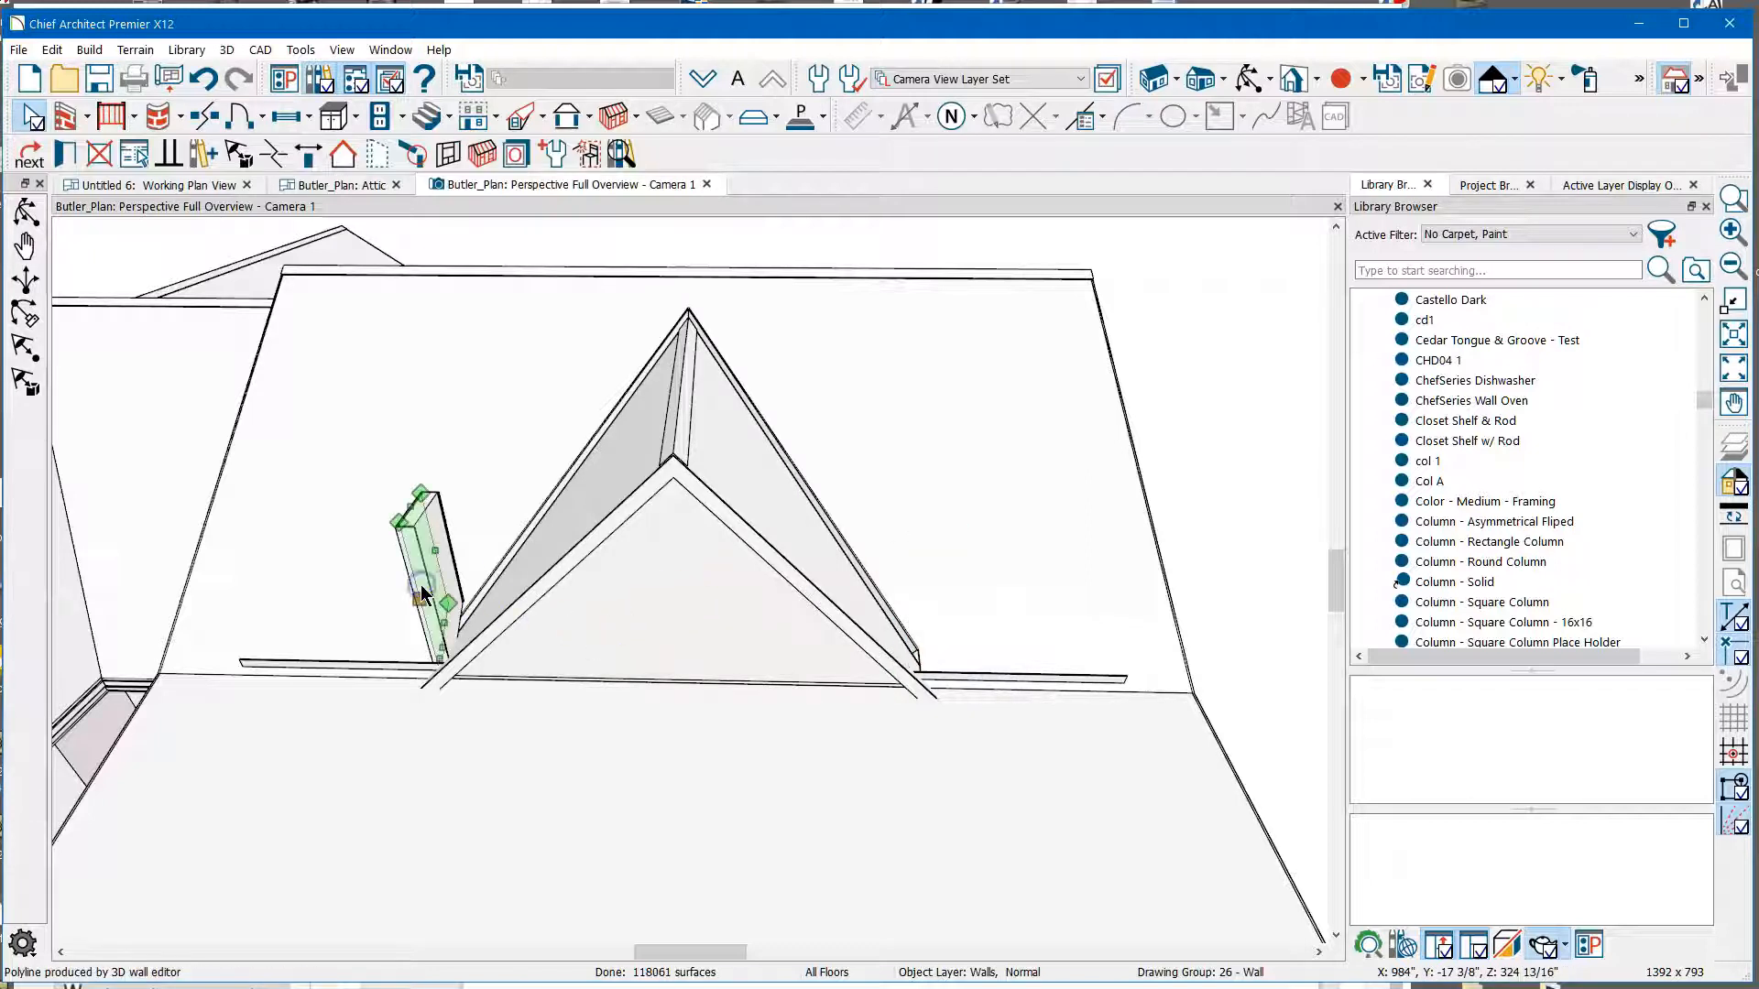
{"action": "key", "text": "Delete"}
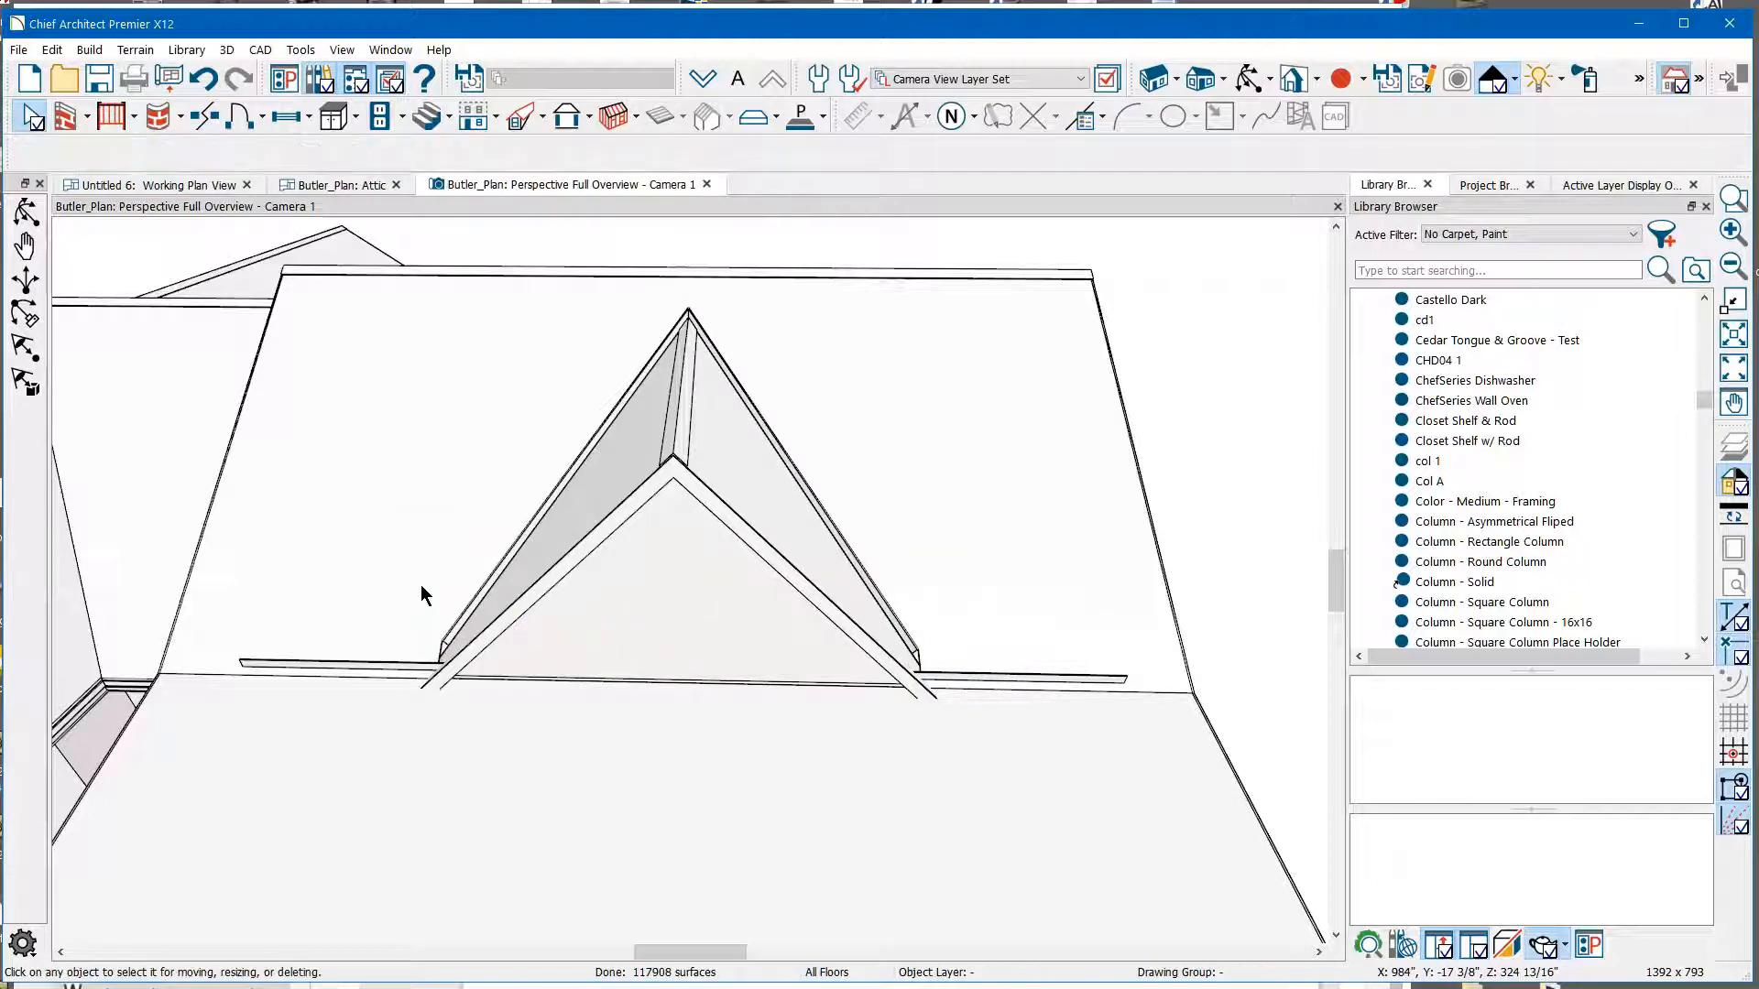
Join each of the two dormer roof planes to the main roof plane again.
{"action": "left_click", "coordinate": [580, 481]}
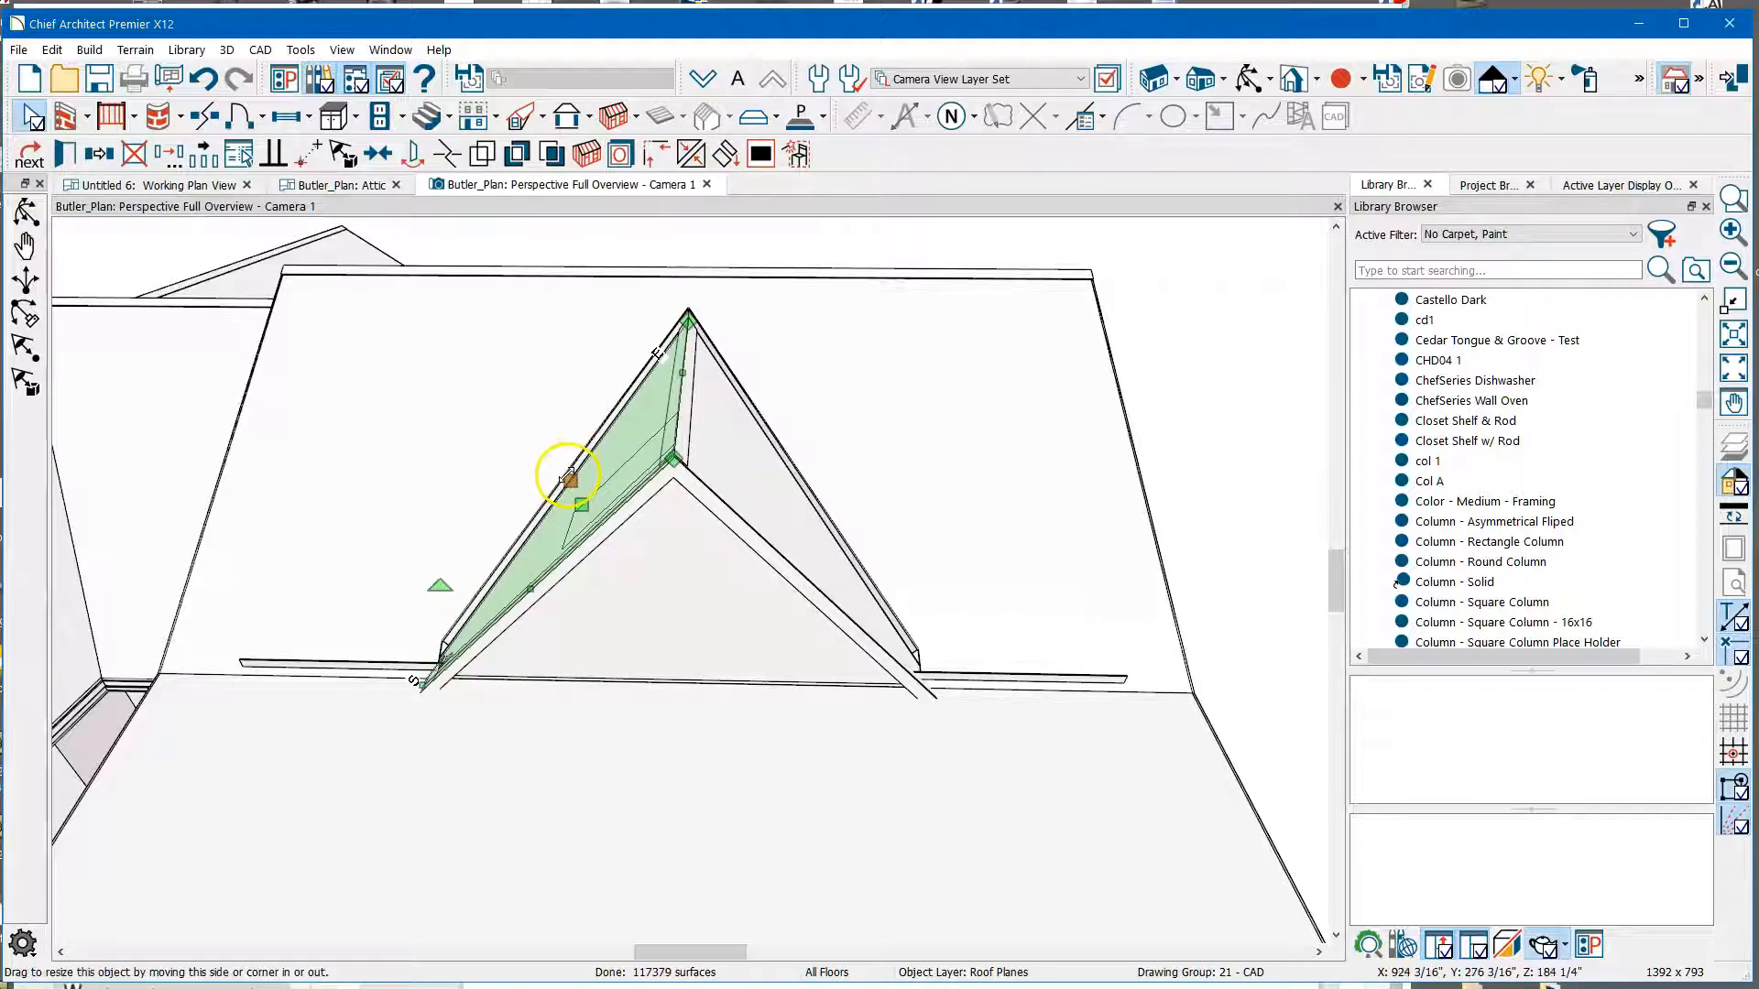
{"action": "left_click", "coordinate": [562, 485]}
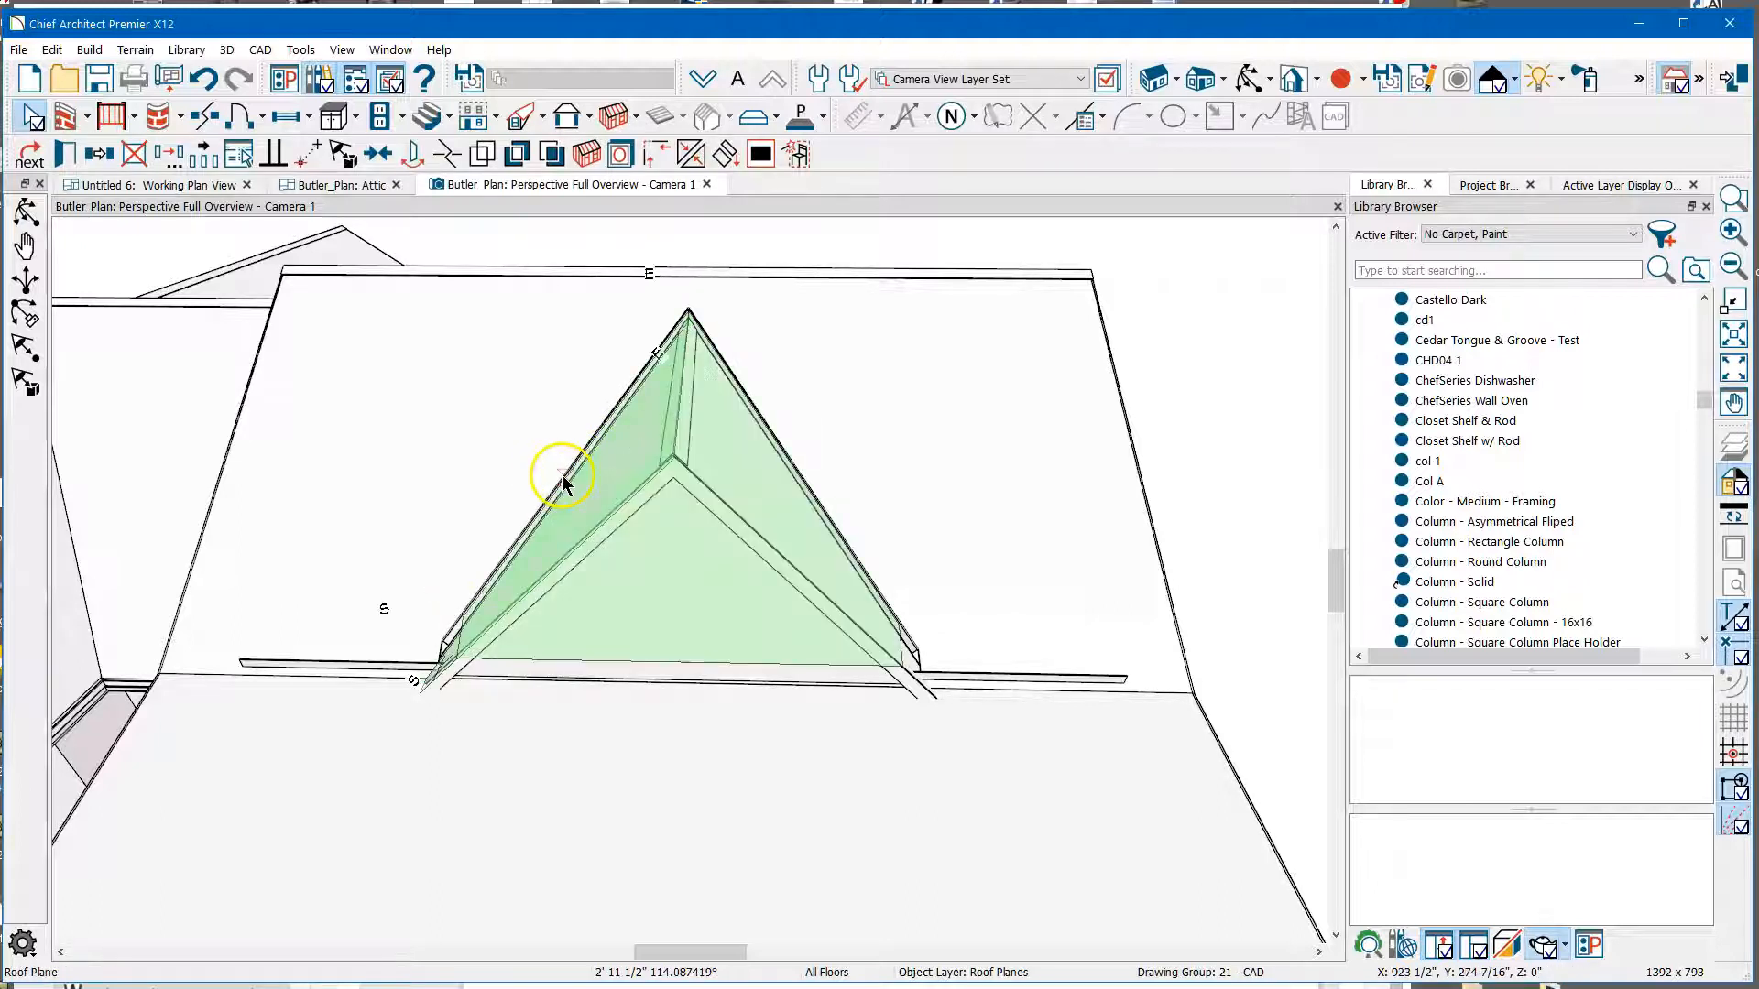
{"action": "left_click", "coordinate": [793, 471]}
{"action": "left_click", "coordinate": [793, 472]}
{"action": "left_click", "coordinate": [793, 472]}
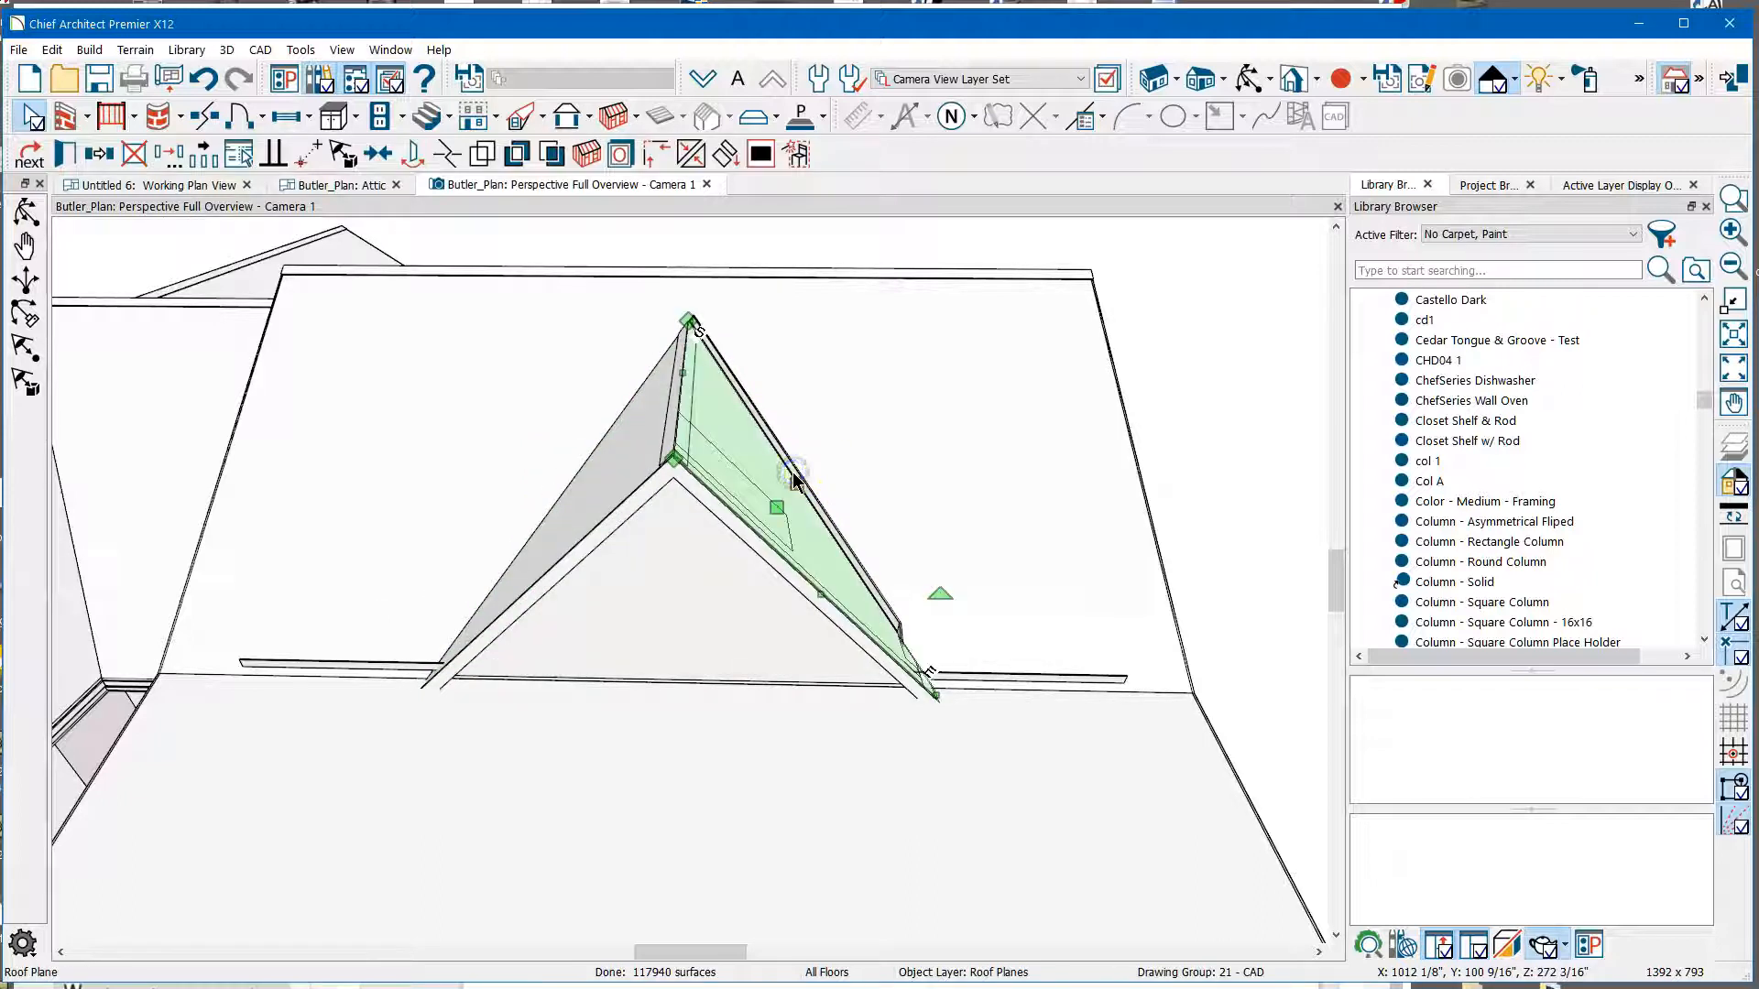
{"action": "left_click", "coordinate": [797, 473]}
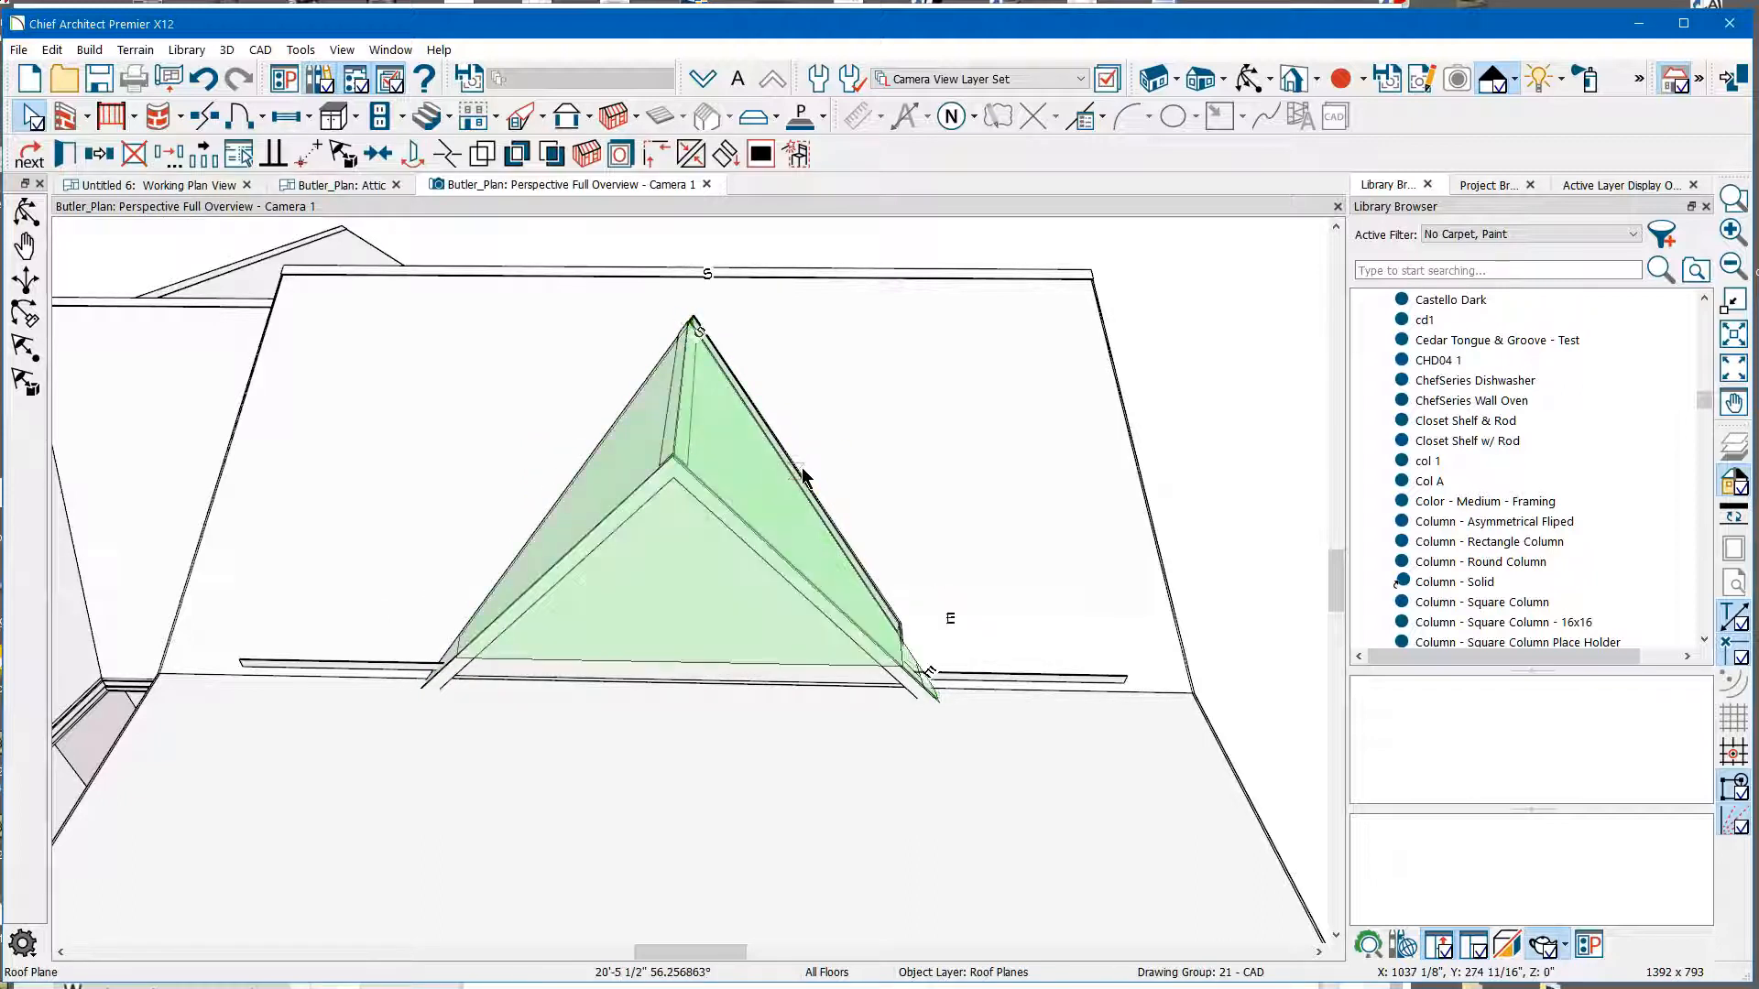
{"action": "left_click", "coordinate": [751, 522]}
{"action": "left_click", "coordinate": [751, 522]}
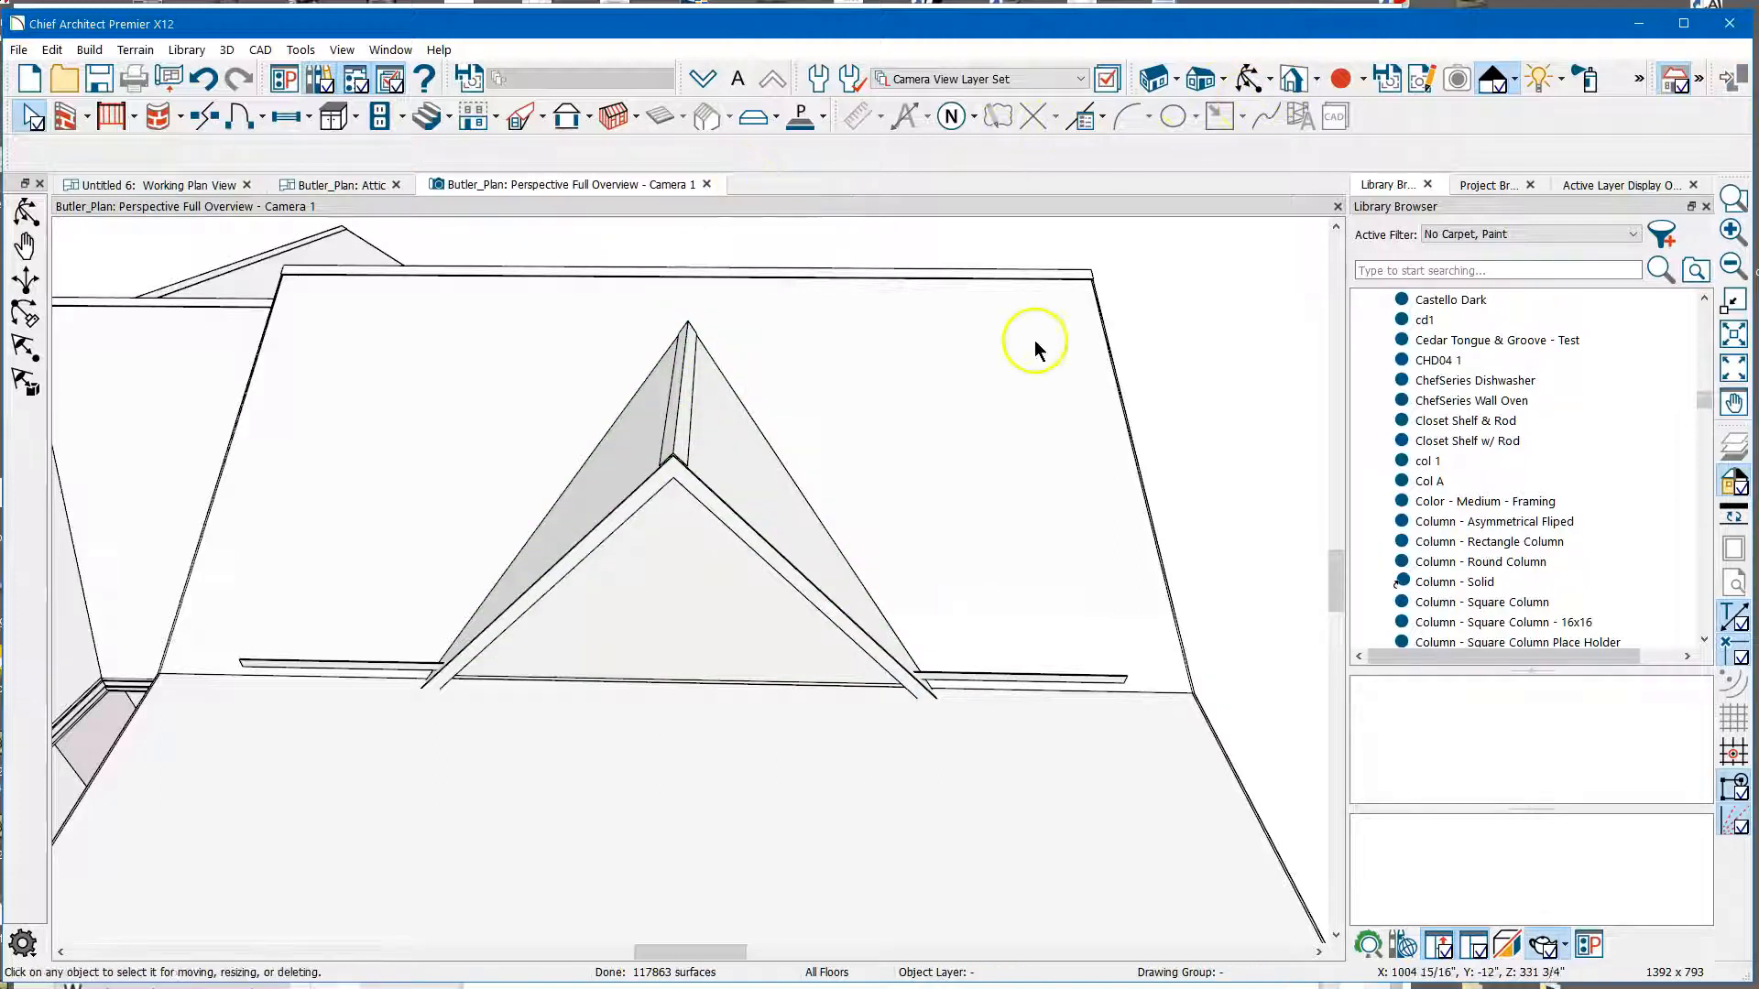
In the first-floor plan, adjust the porch roof plane's back edge beneath the dormer's front wall, and return to the perspective overview.
{"action": "left_click", "coordinate": [1247, 78]}
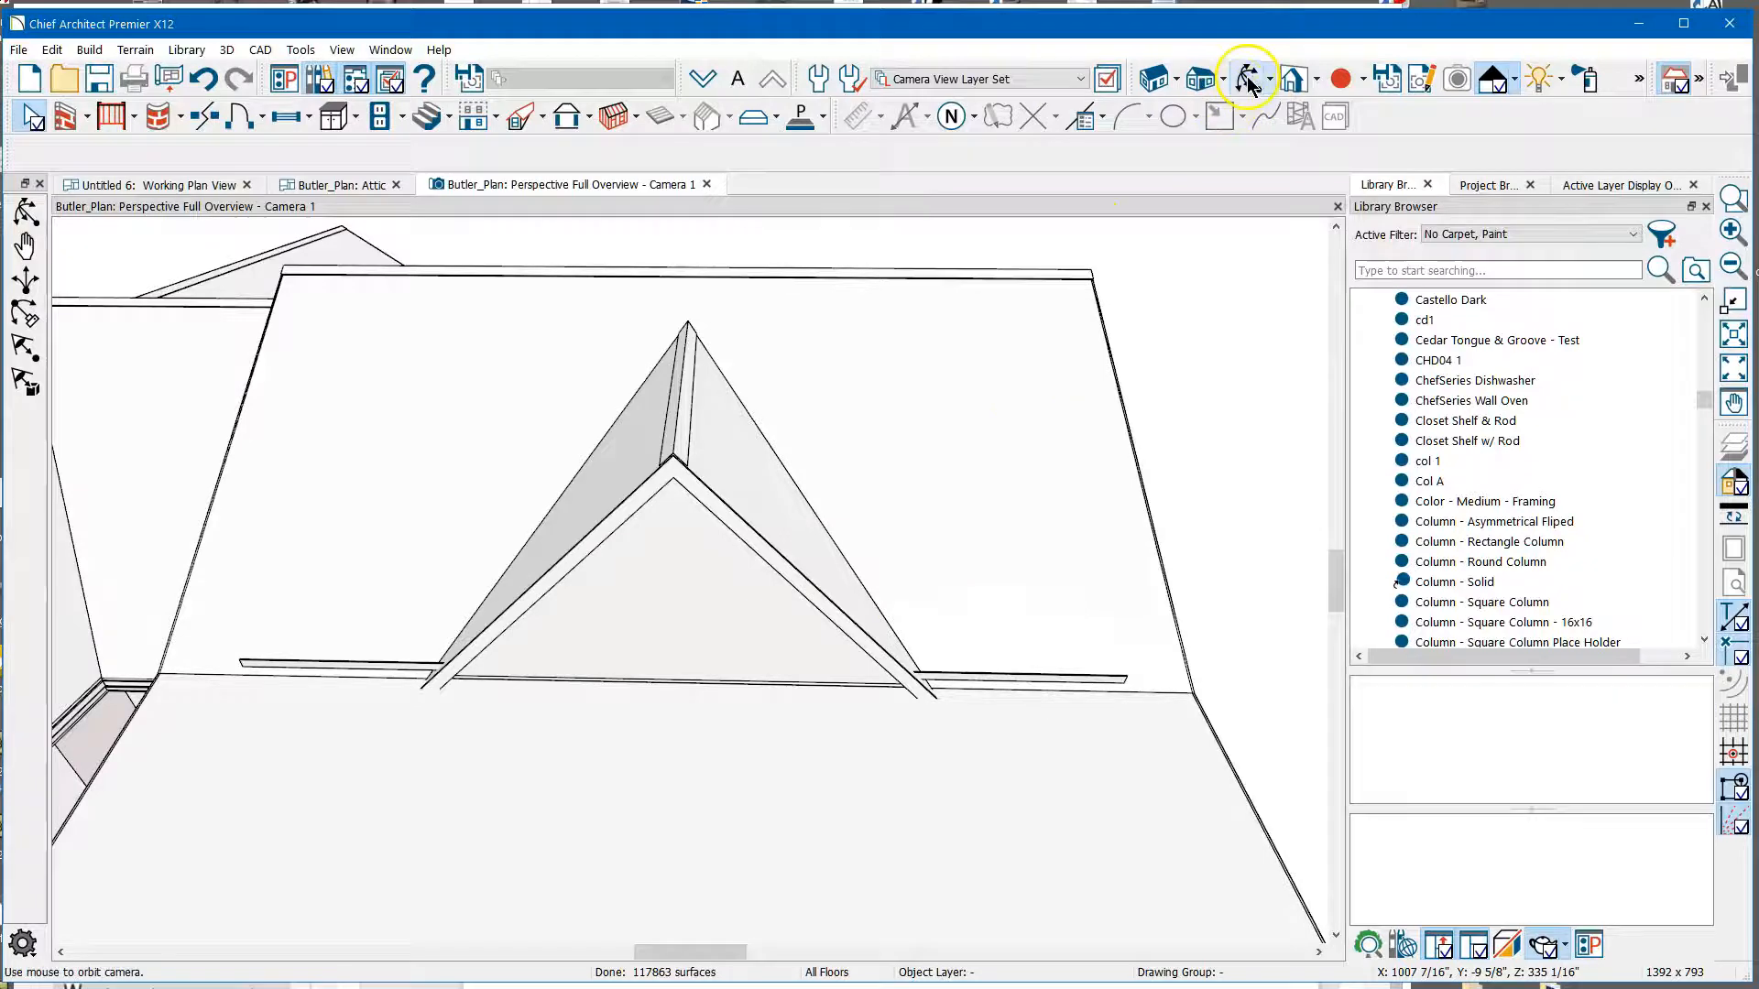
{"action": "left_click_drag", "start_coordinate": [906, 484], "coordinate": [730, 534]}
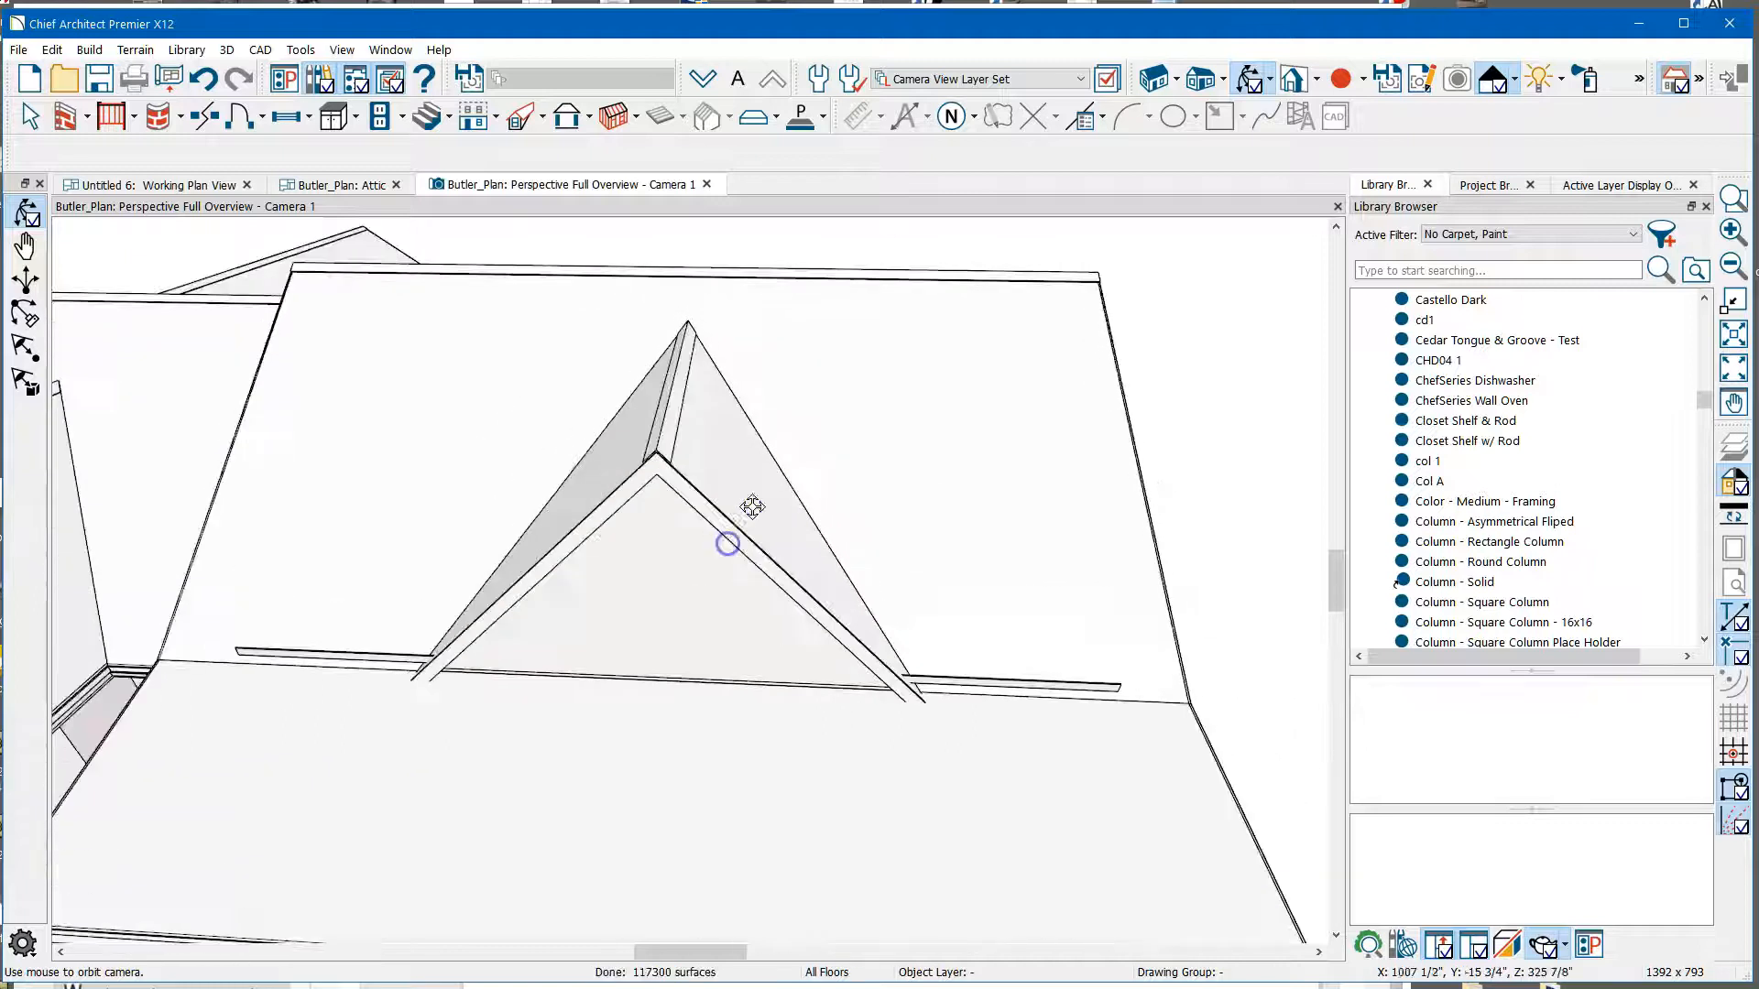
{"action": "left_click", "coordinate": [370, 188]}
{"action": "scroll", "coordinate": [593, 550], "scroll_direction": "up", "scroll_amount": 5}
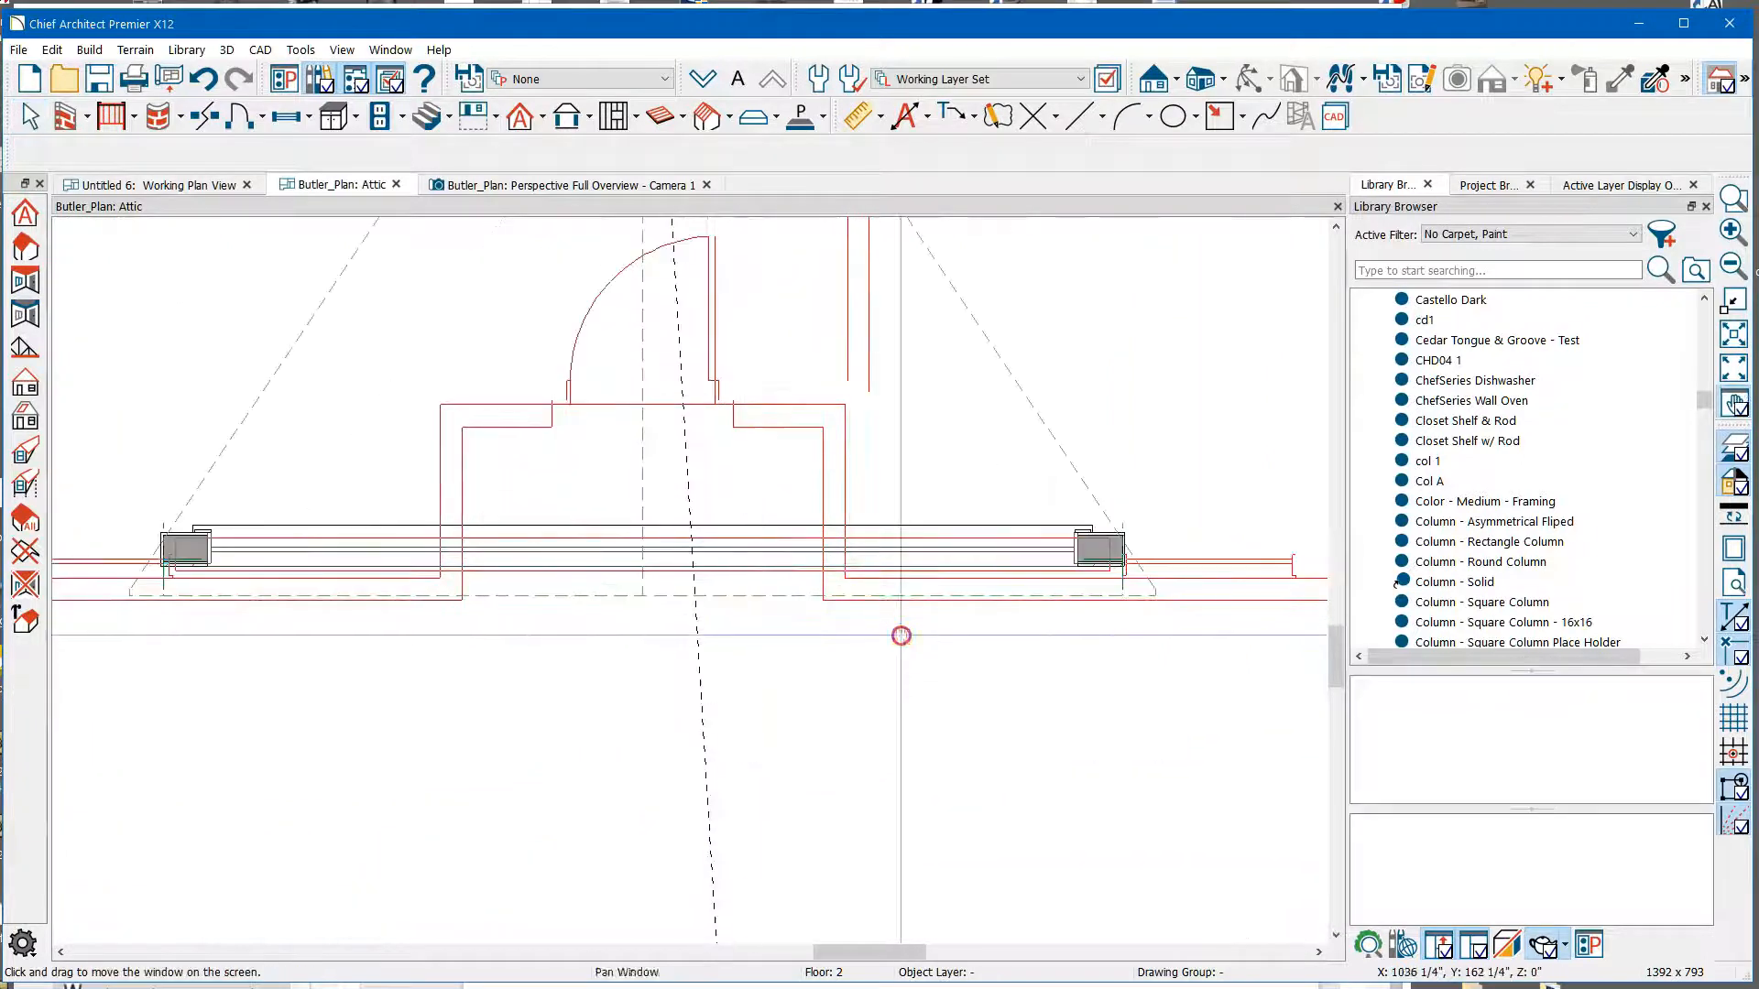
{"action": "middle_click_drag", "start_coordinate": [898, 632], "coordinate": [864, 680]}
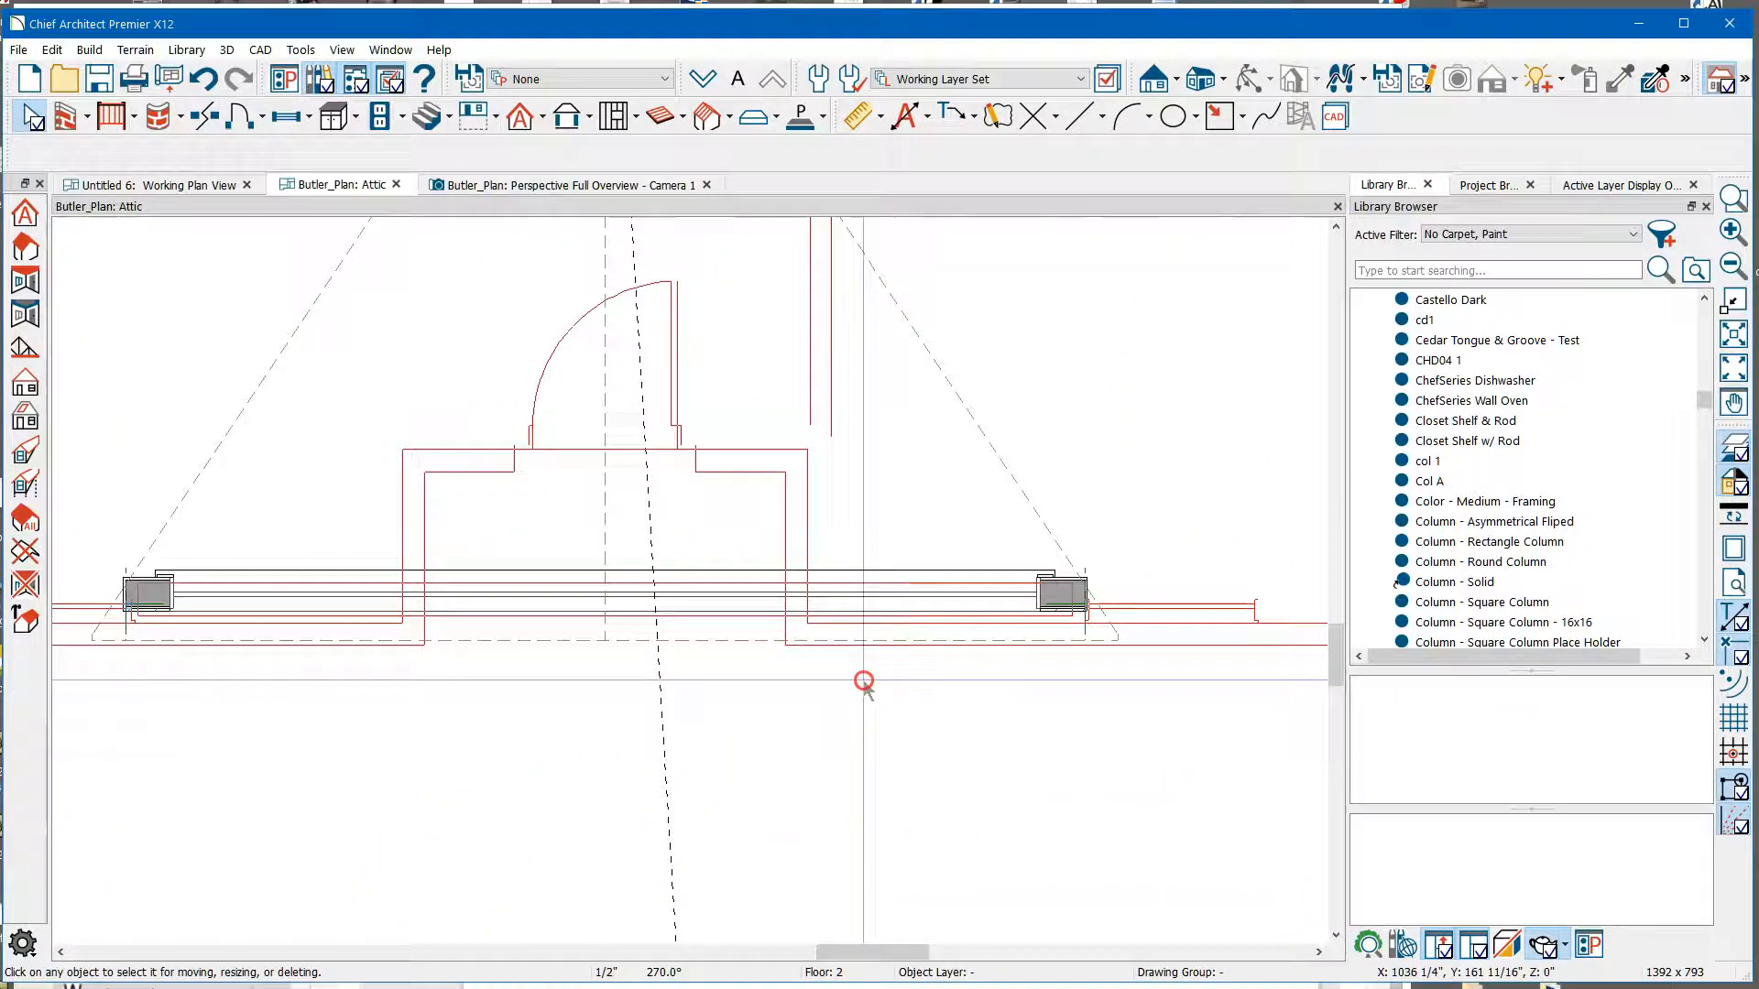
{"action": "left_click", "coordinate": [702, 83]}
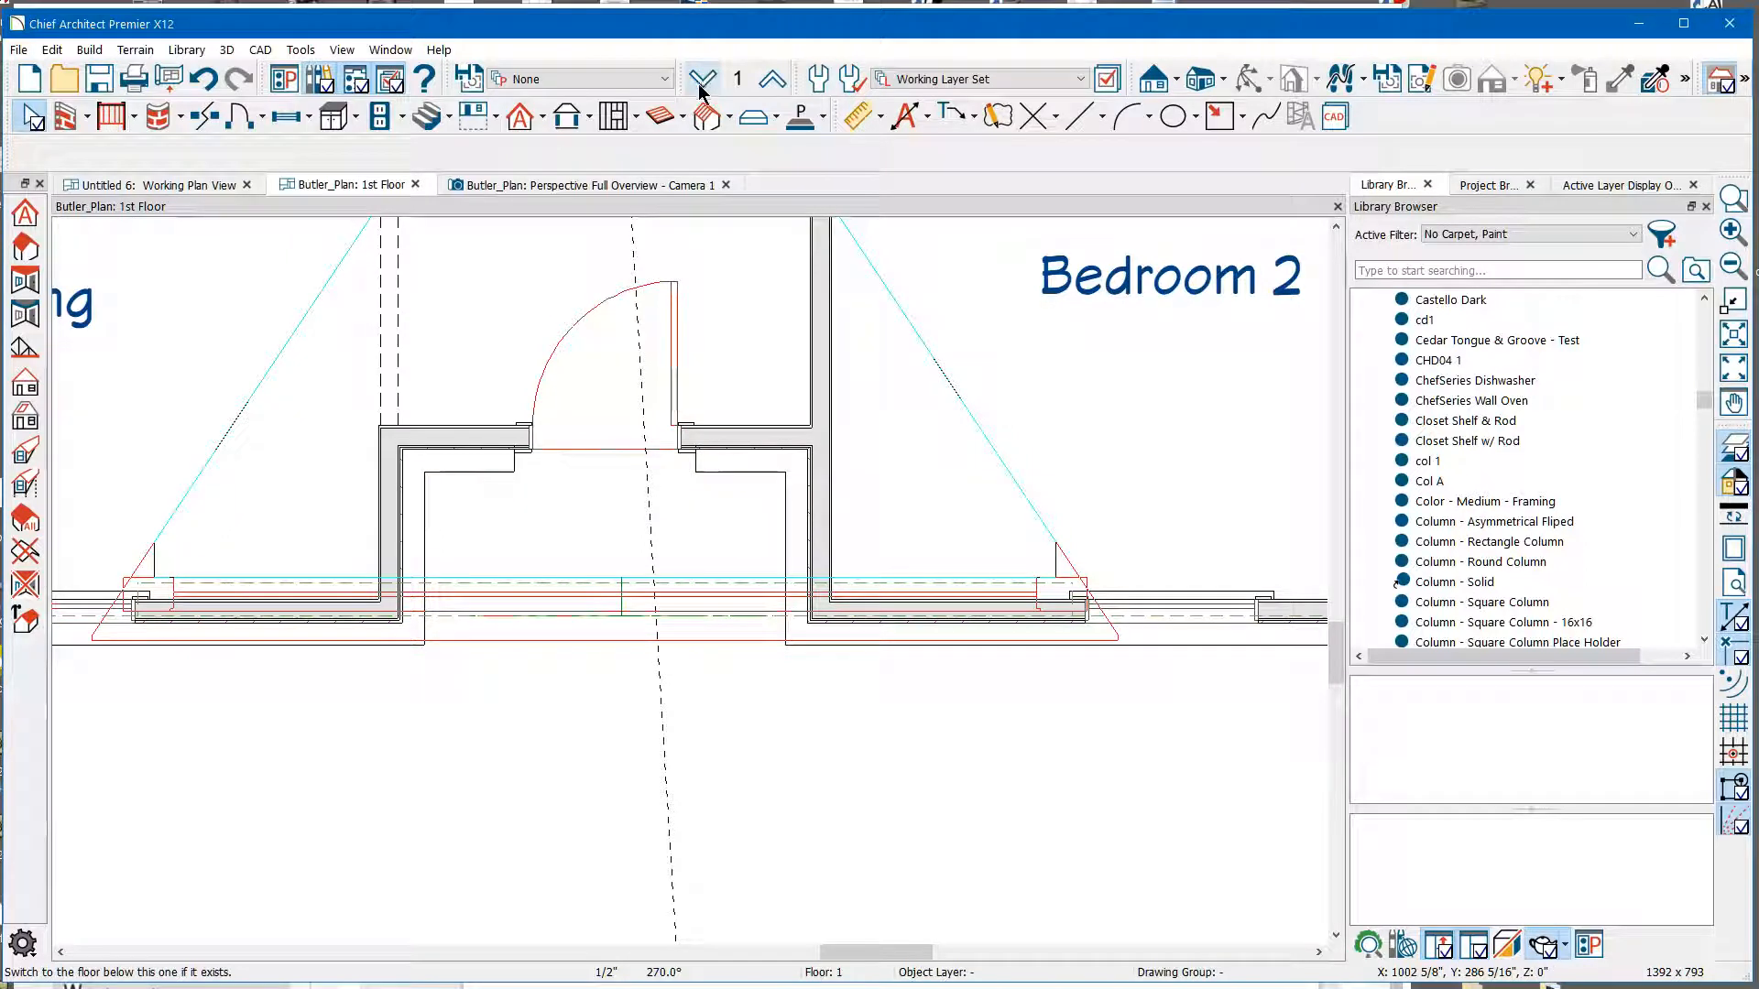
{"action": "left_click", "coordinate": [793, 529]}
{"action": "scroll", "coordinate": [610, 588], "scroll_direction": "down", "scroll_amount": 1}
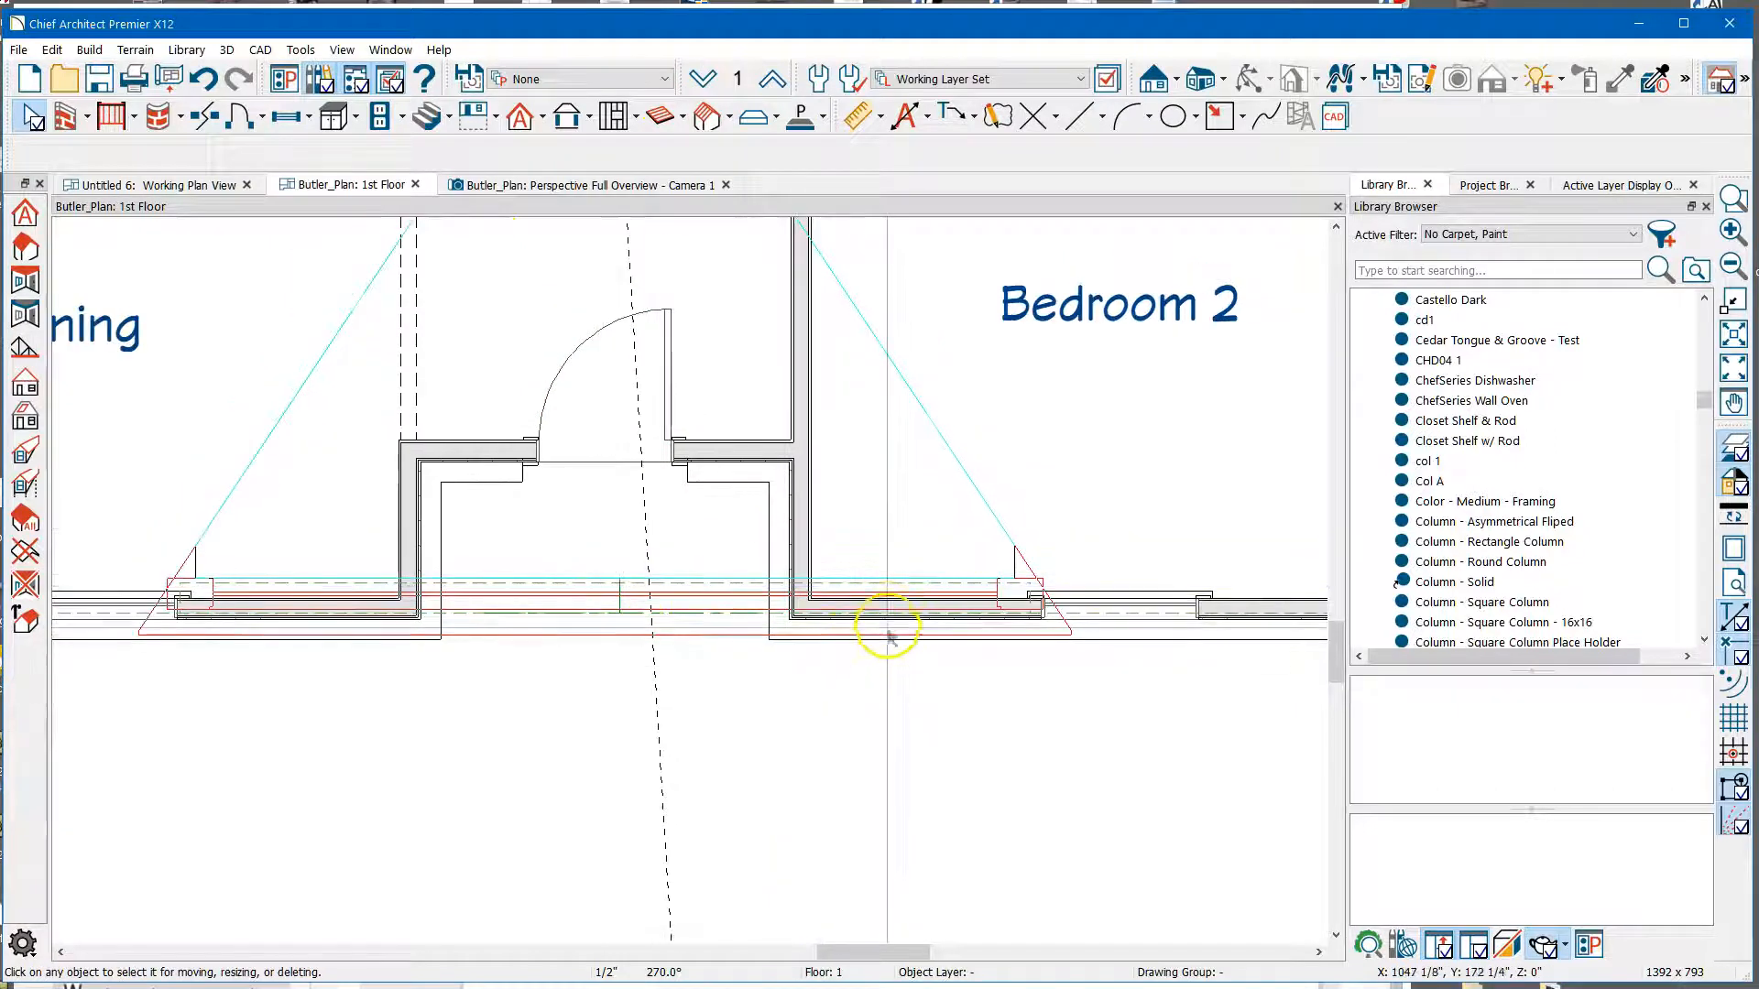
{"action": "left_click", "coordinate": [902, 595]}
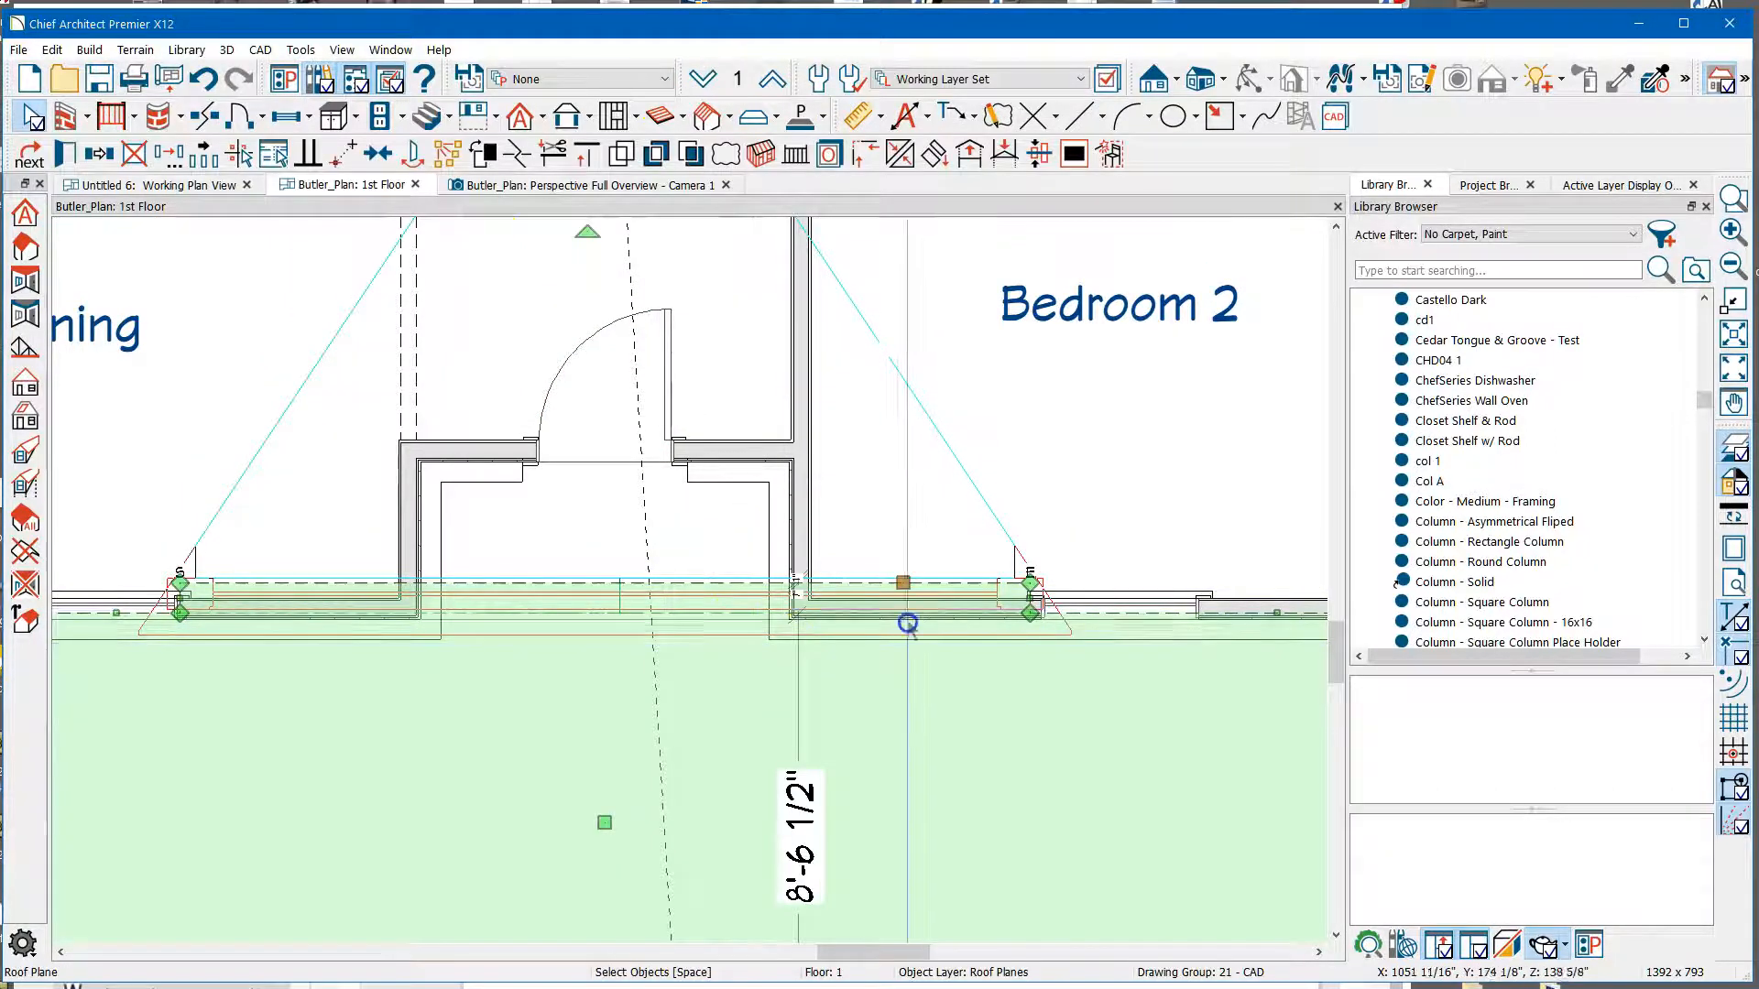
{"action": "scroll", "coordinate": [941, 609], "scroll_direction": "up", "scroll_amount": 3}
{"action": "scroll", "coordinate": [941, 609], "scroll_direction": "up", "scroll_amount": 3}
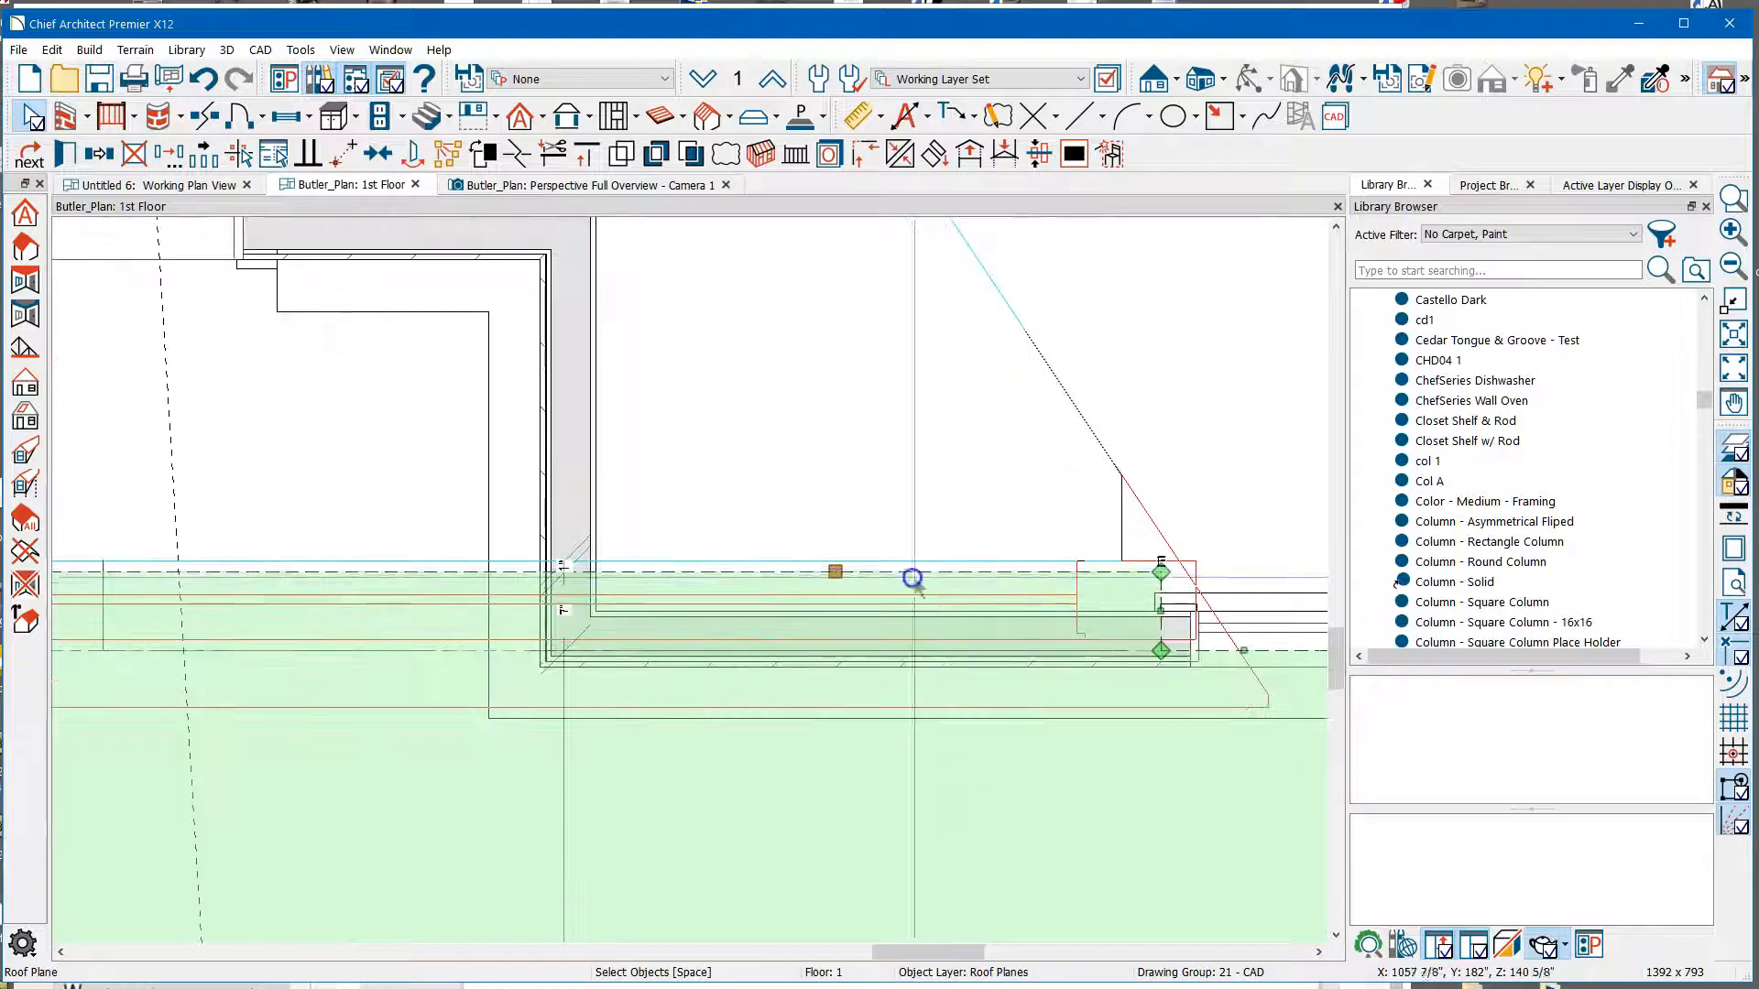
{"action": "left_click_drag", "start_coordinate": [832, 574], "coordinate": [707, 203]}
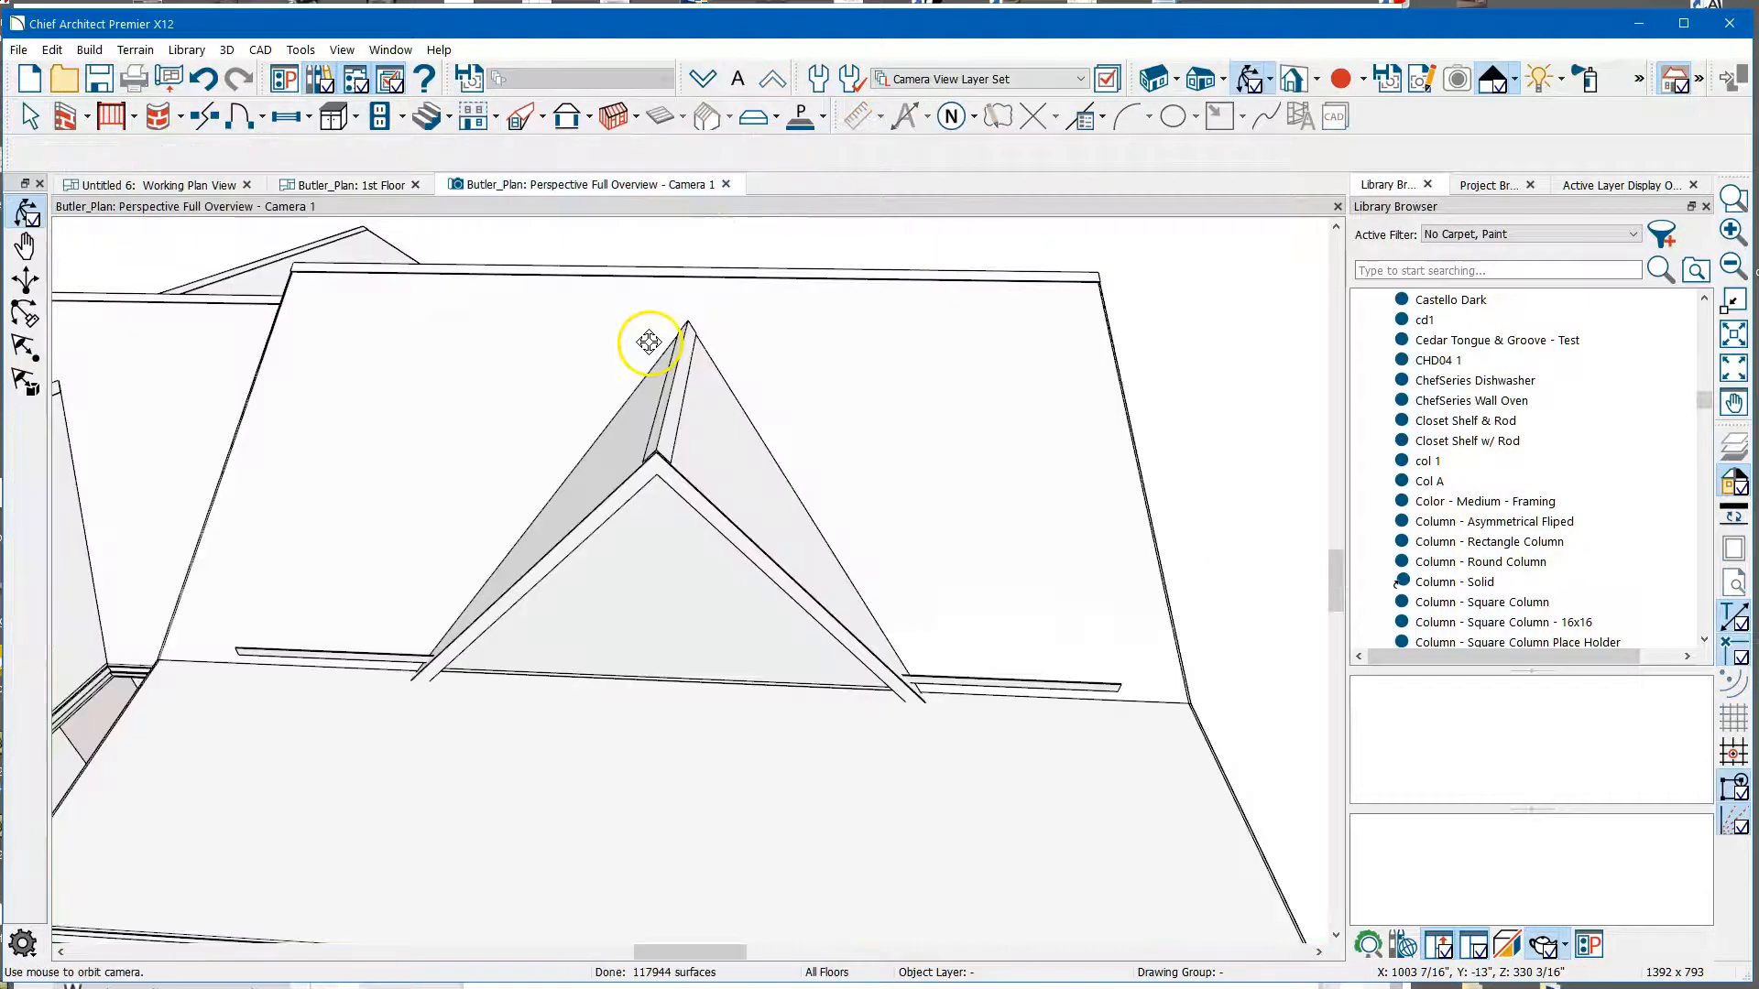
Show a close-up of the strip beside the dormer's base in the perspective overview with the Standard rendering technique.
{"action": "left_click_drag", "start_coordinate": [843, 659], "coordinate": [683, 568]}
{"action": "scroll", "coordinate": [923, 616], "scroll_direction": "up", "scroll_amount": 4}
{"action": "scroll", "coordinate": [922, 616], "scroll_direction": "up", "scroll_amount": 2}
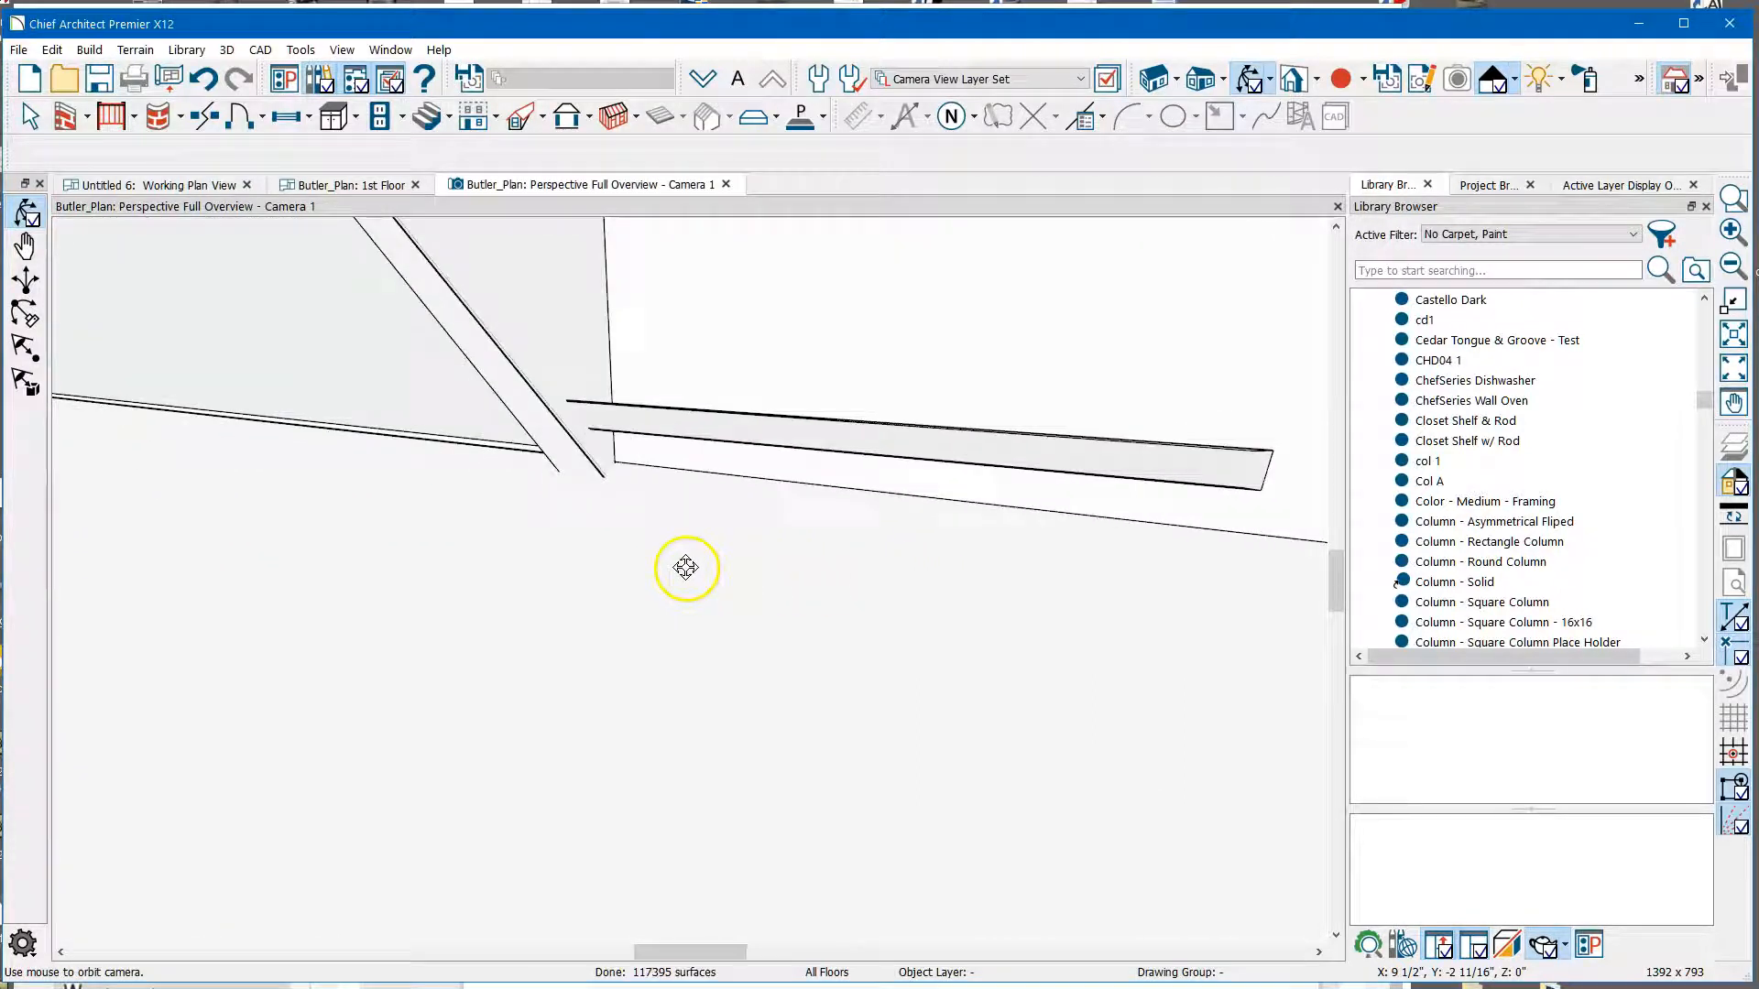
{"action": "key", "text": "space"}
{"action": "left_click", "coordinate": [787, 436]}
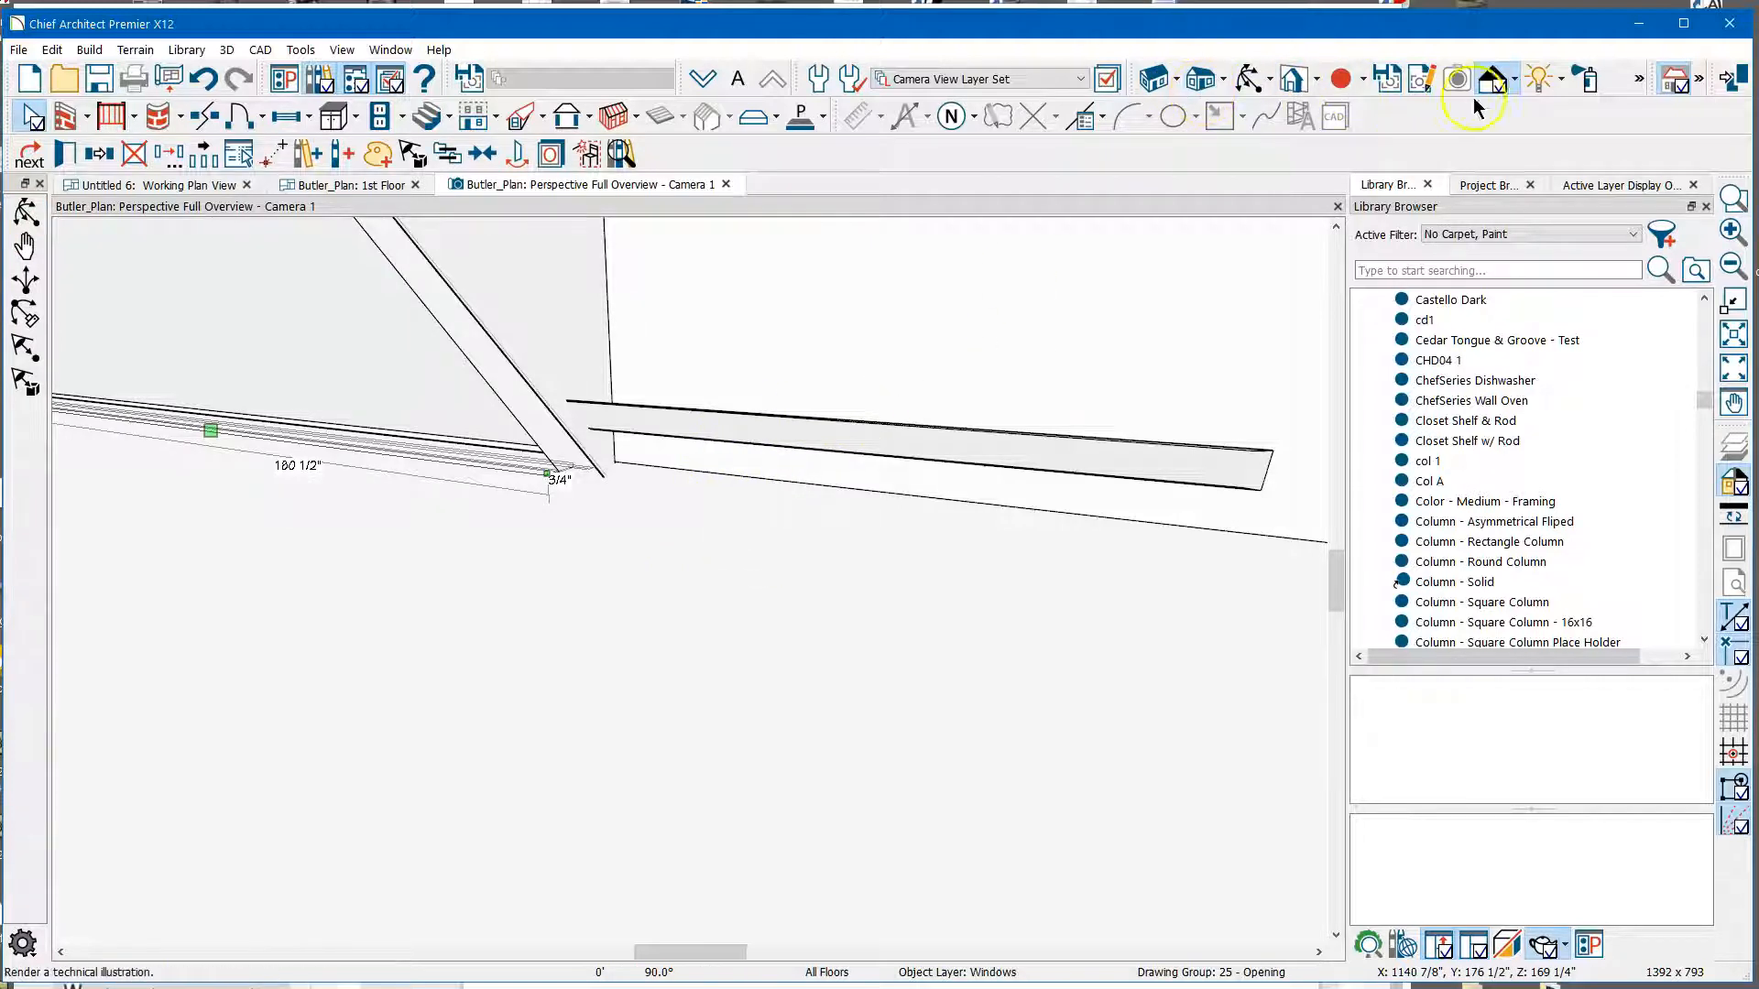
{"action": "left_click", "coordinate": [1515, 81]}
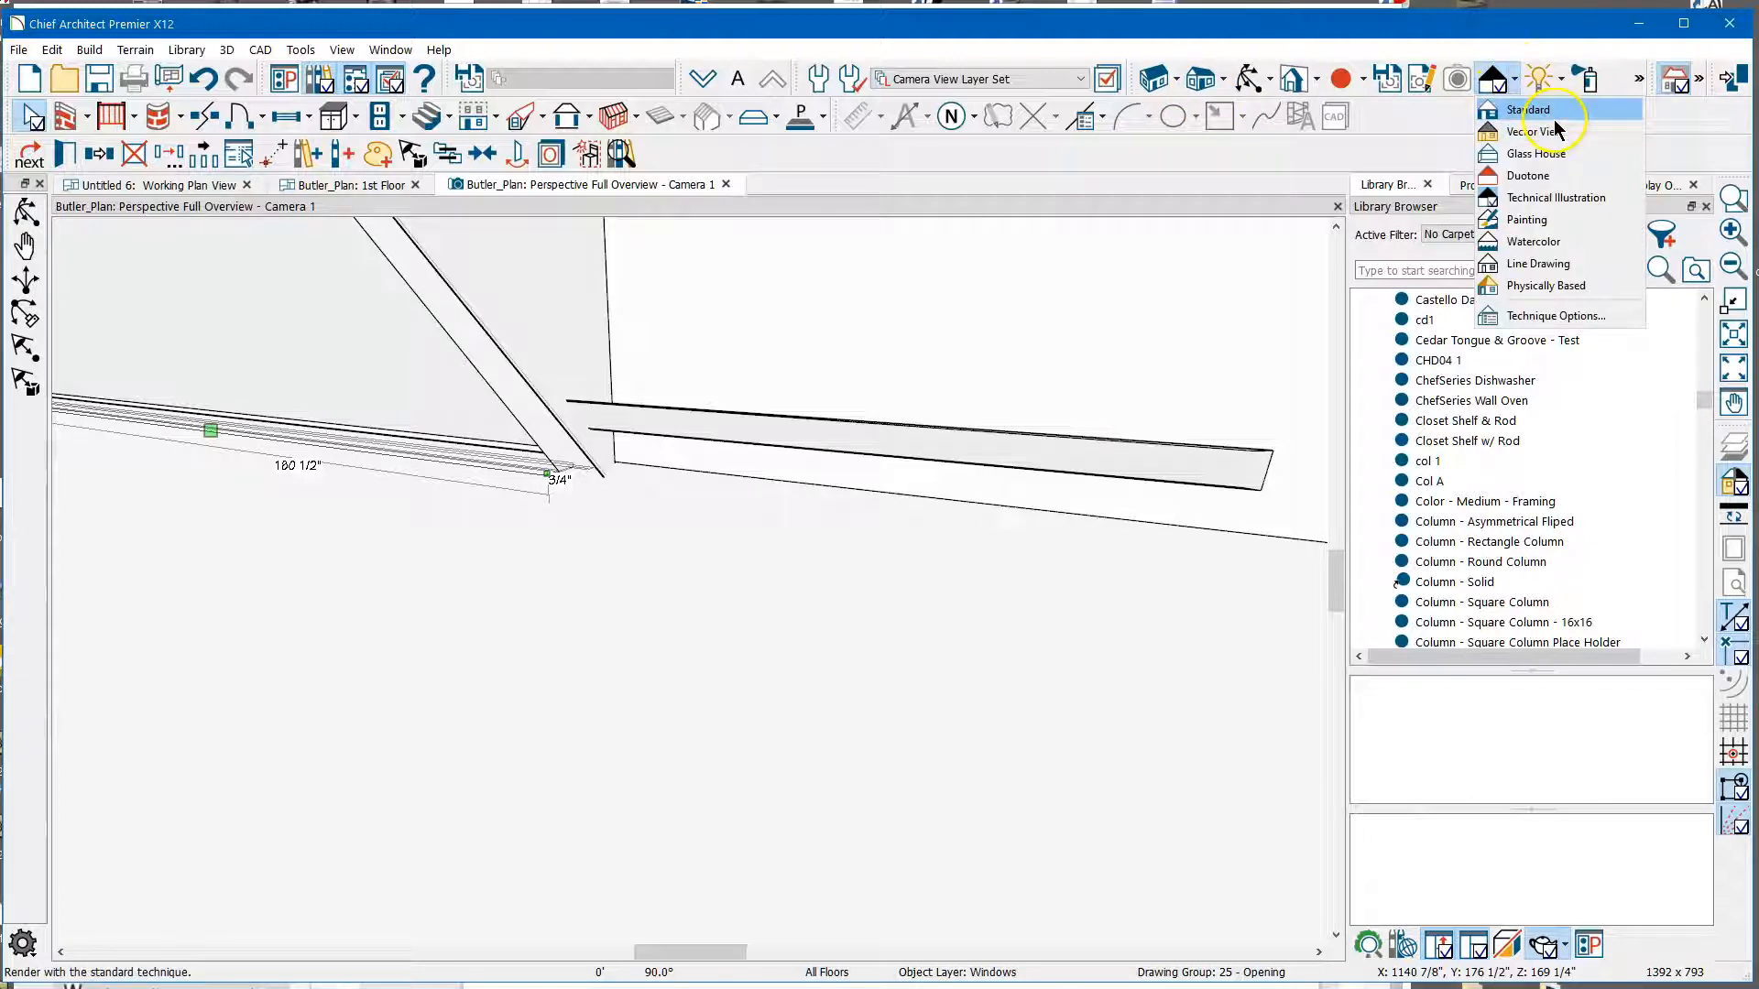
{"action": "left_click", "coordinate": [1553, 114]}
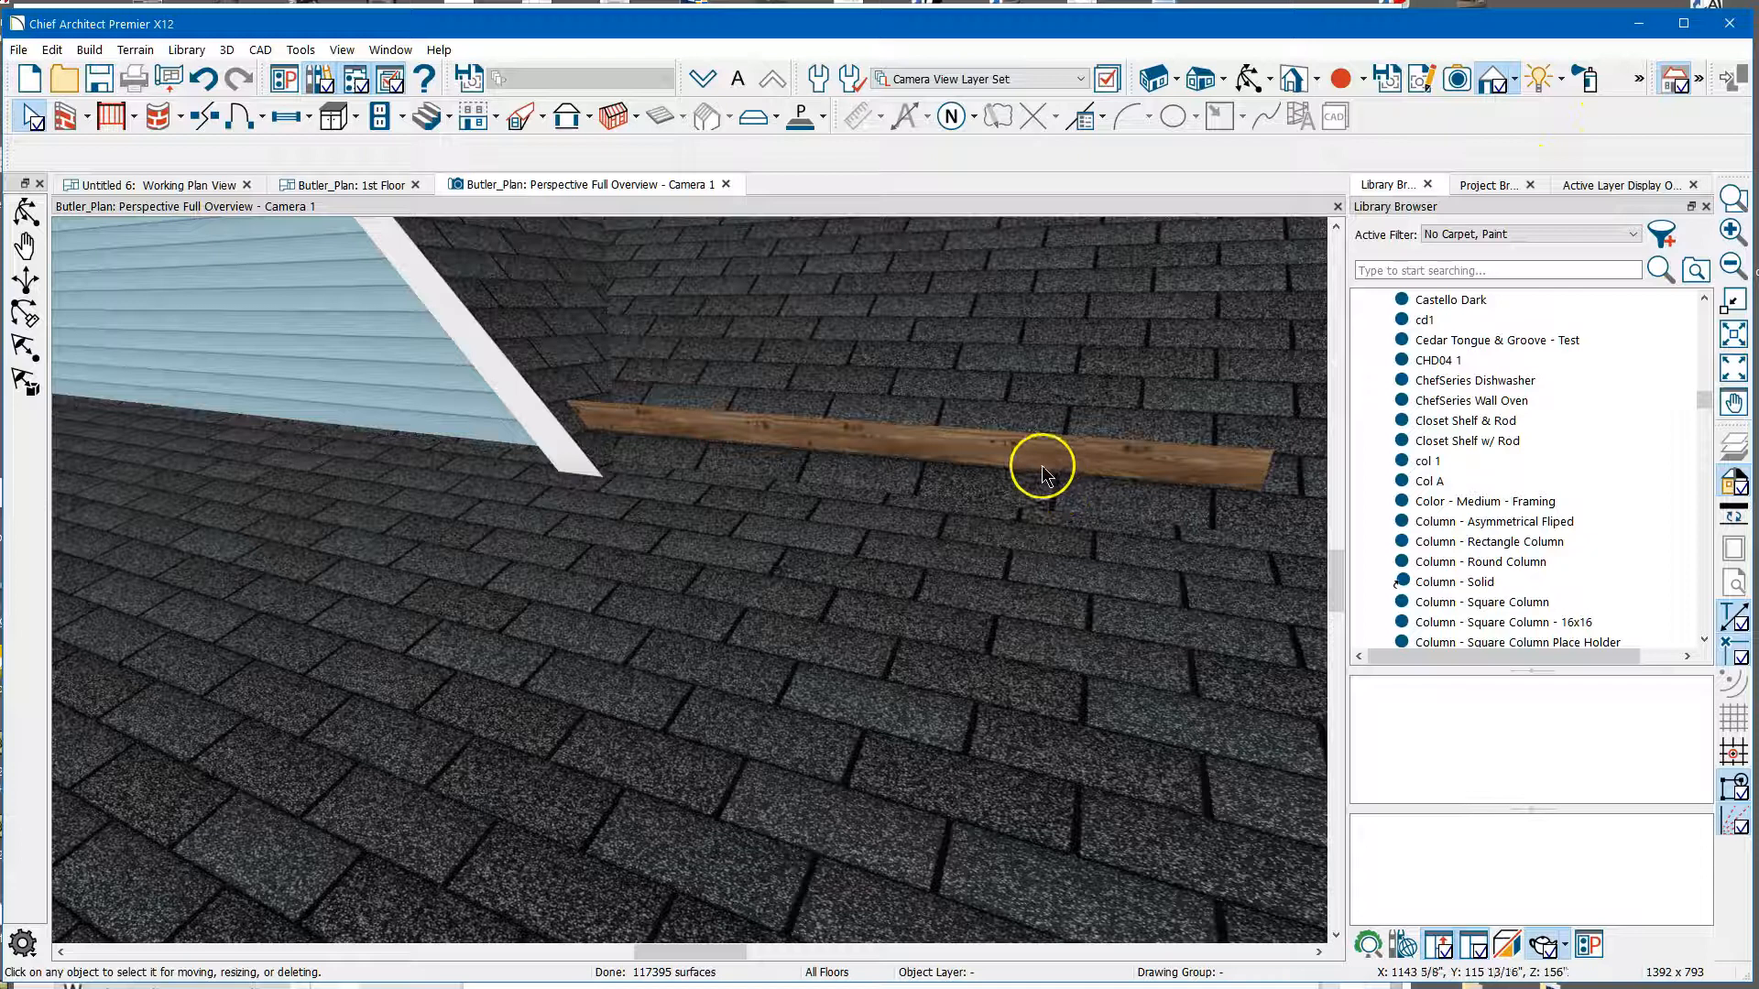
Check the specification of the wide, thin window at the dormer's base, close it without changes, and delete that window with its side strips.
{"action": "left_click", "coordinate": [1072, 463]}
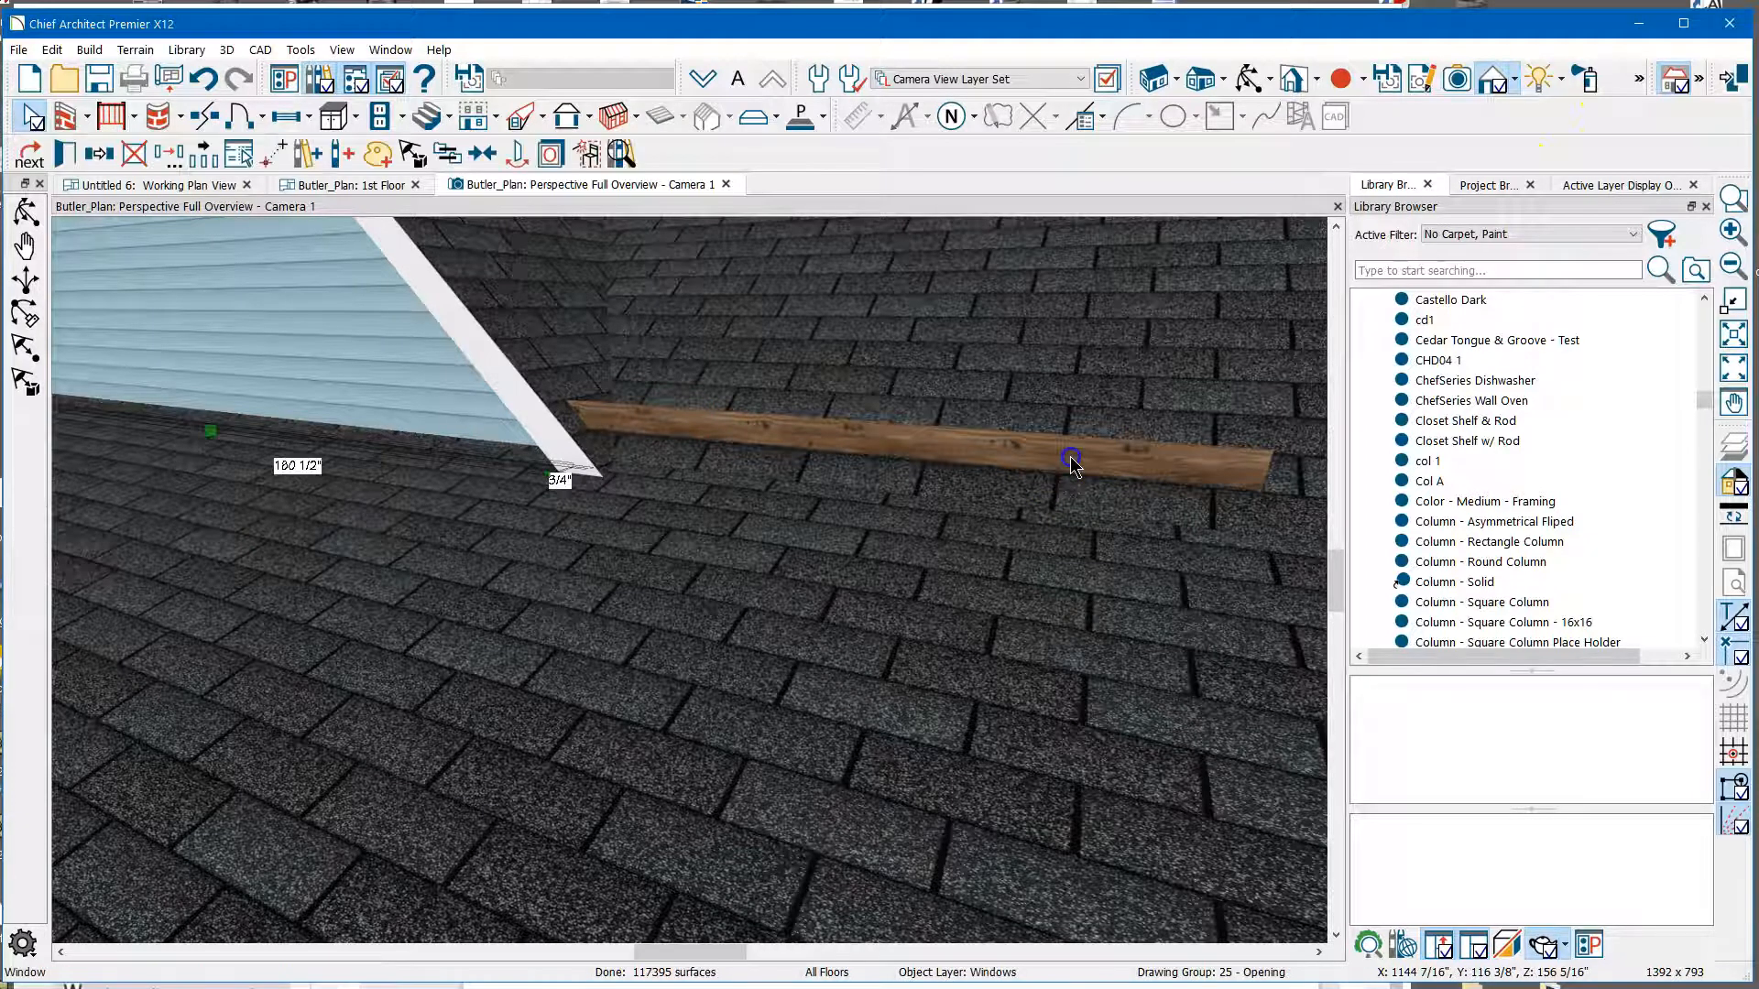
{"action": "scroll", "coordinate": [949, 526], "scroll_direction": "down", "scroll_amount": 2}
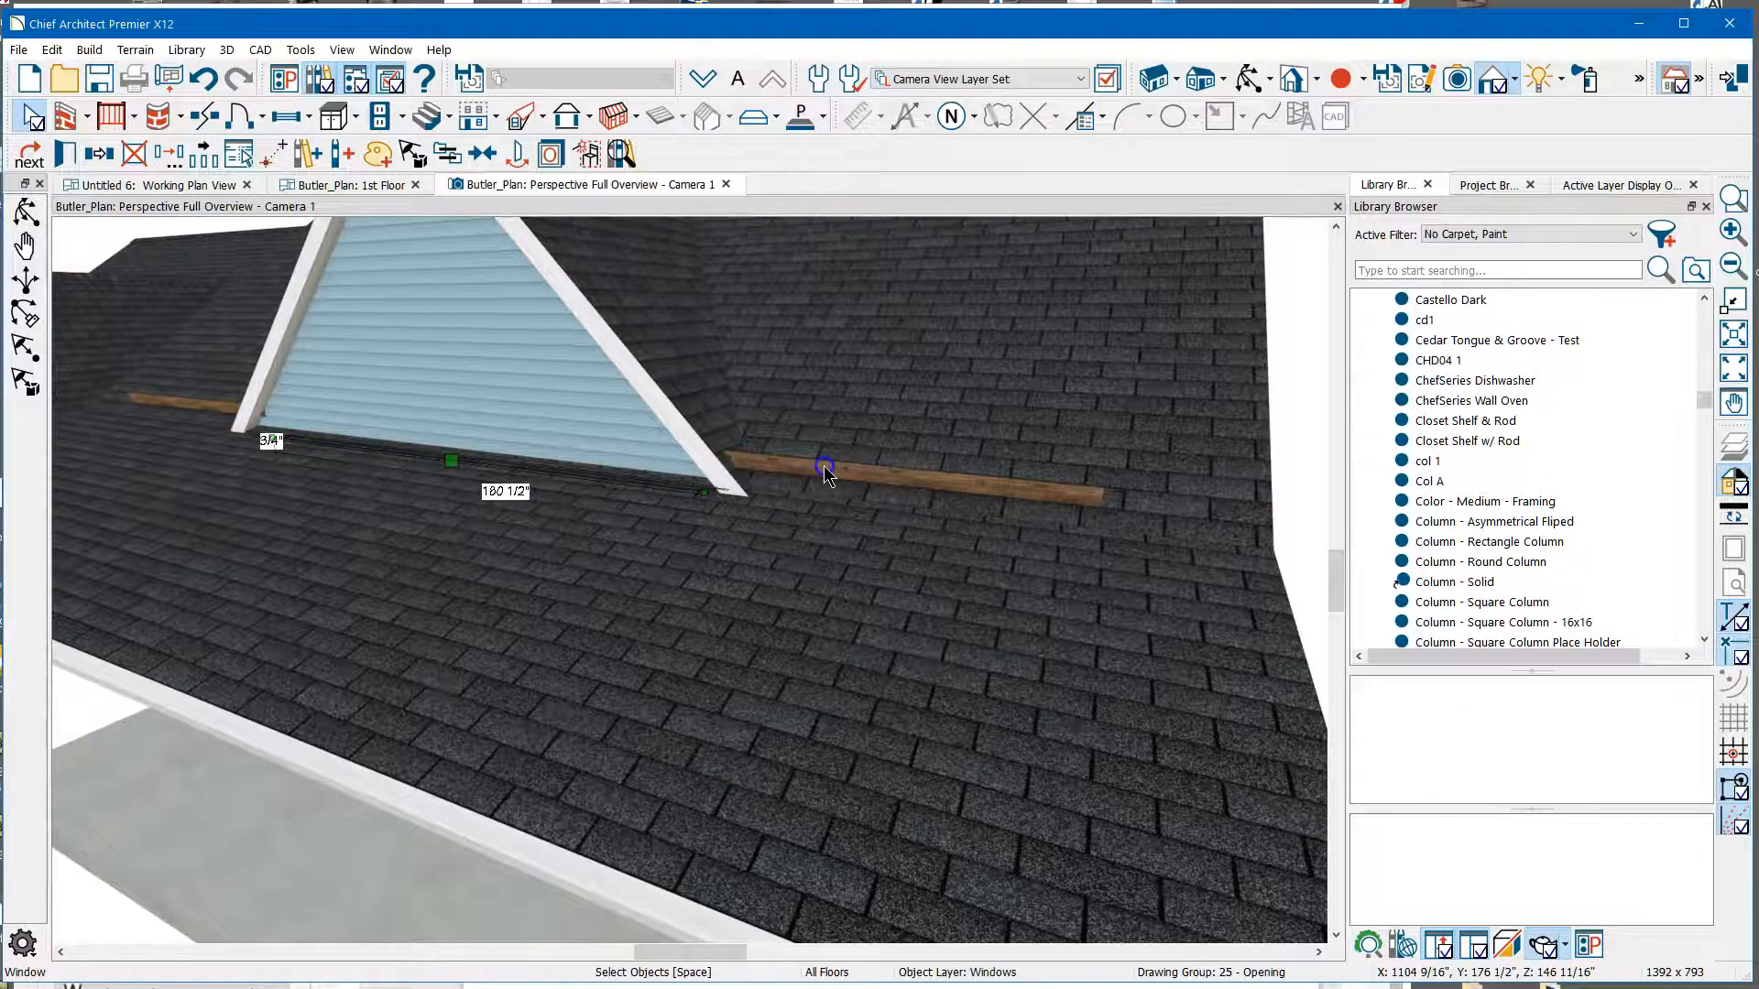
{"action": "key", "text": "ctrl+e"}
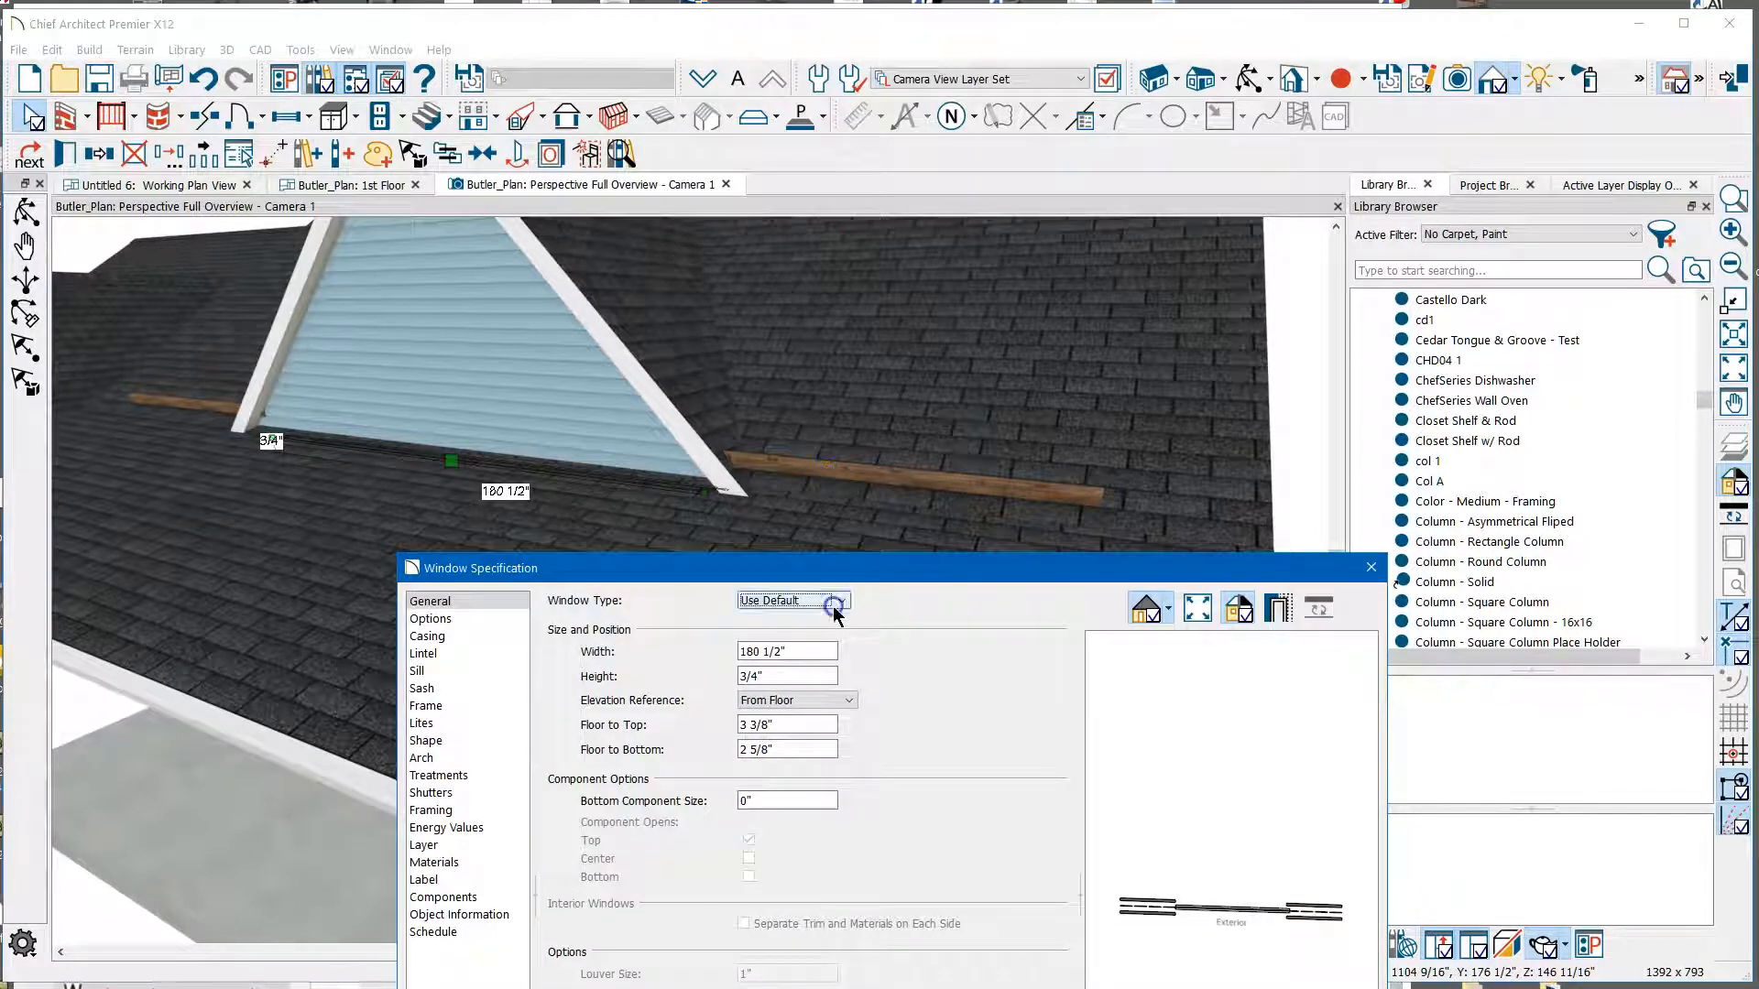
{"action": "left_click_drag", "start_coordinate": [866, 572], "coordinate": [975, 298]}
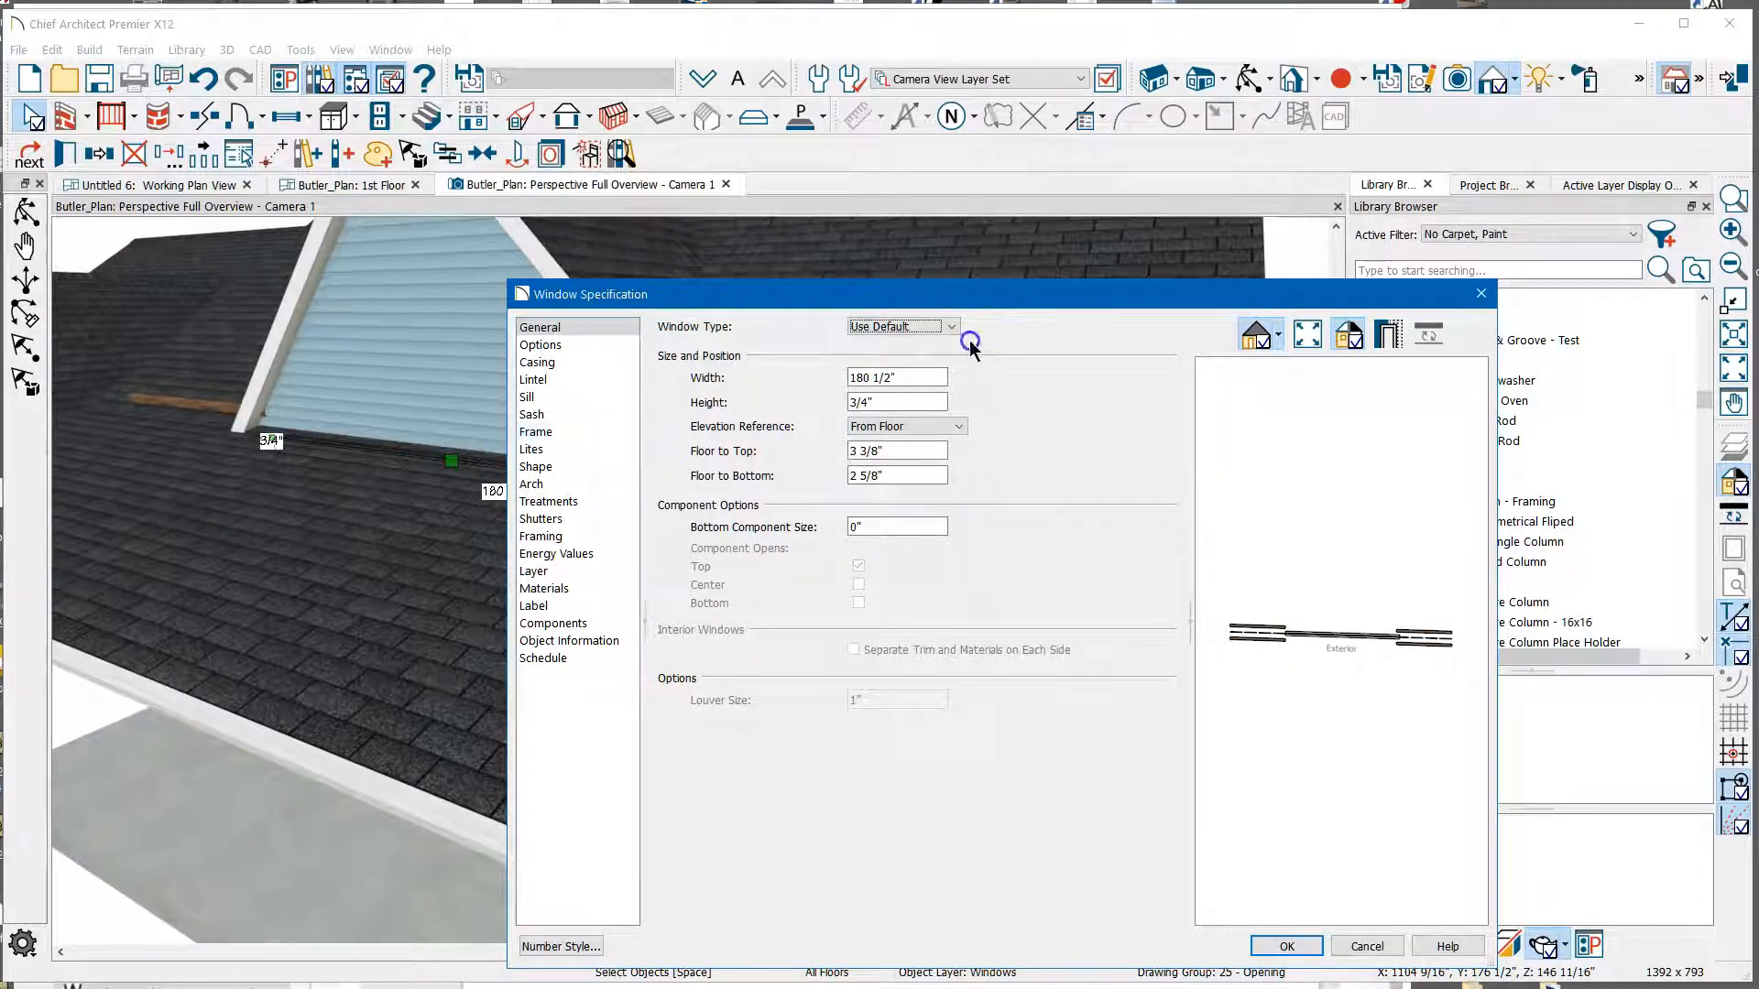
{"action": "left_click", "coordinate": [1482, 294]}
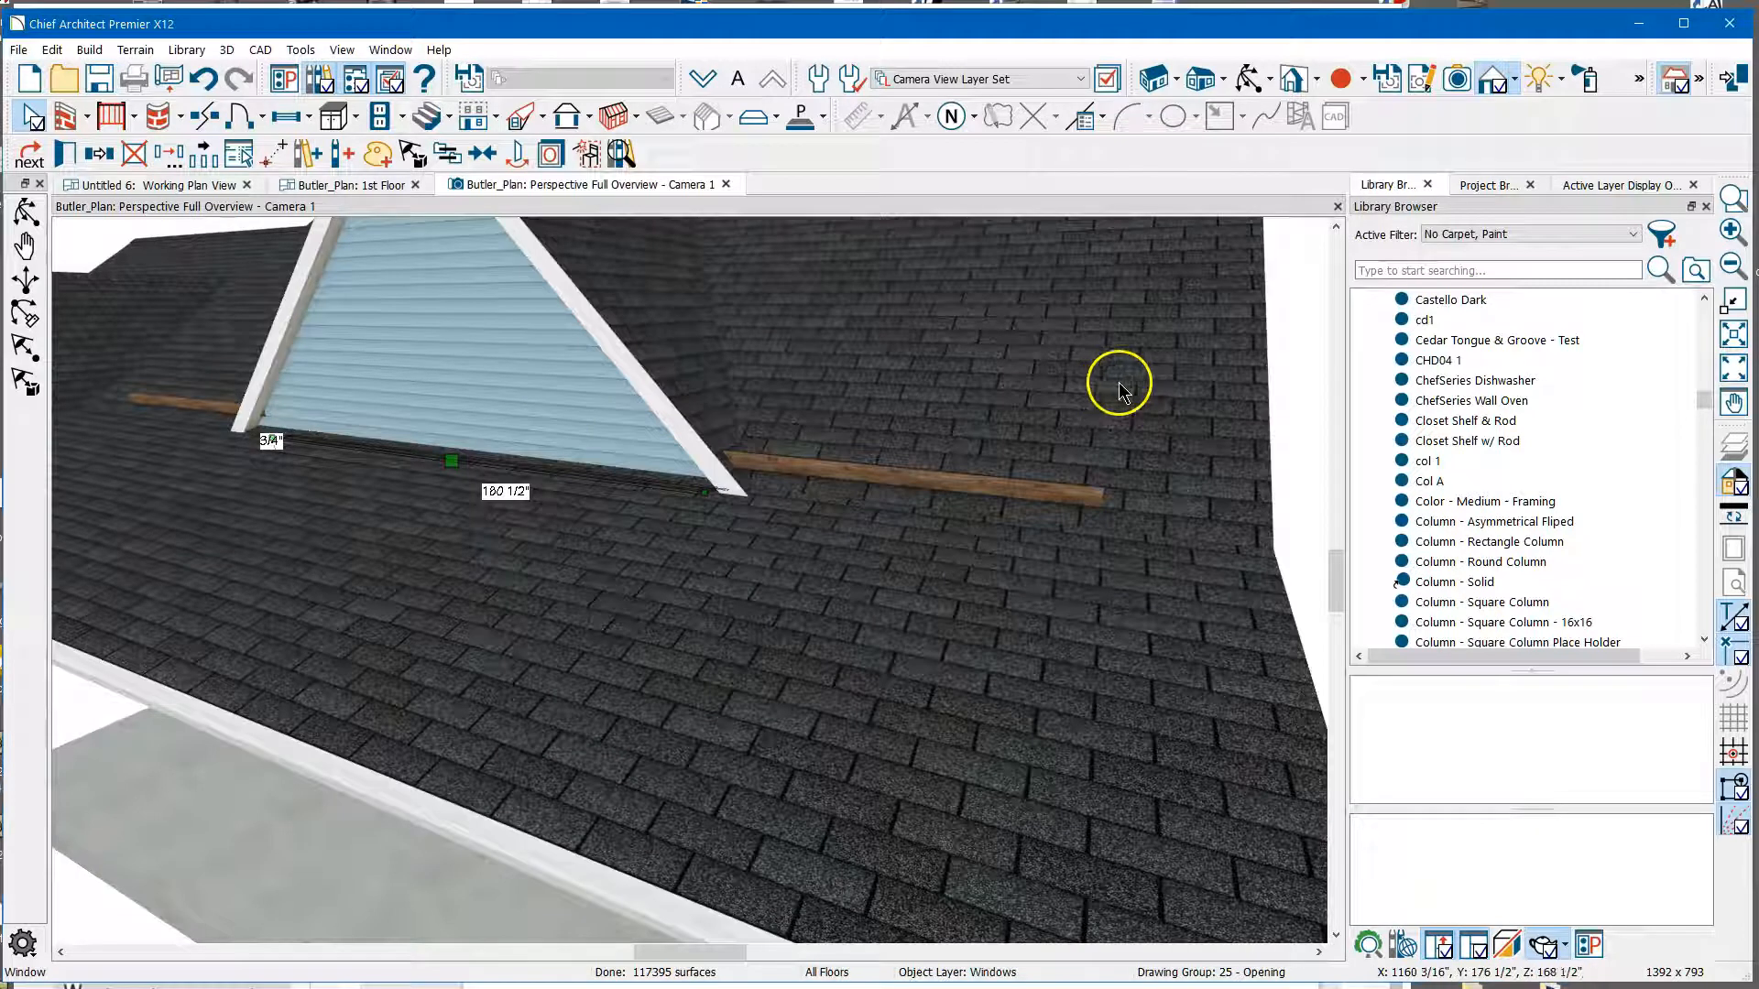
{"action": "key", "text": "Escape"}
{"action": "scroll", "coordinate": [878, 593], "scroll_direction": "down", "scroll_amount": 1}
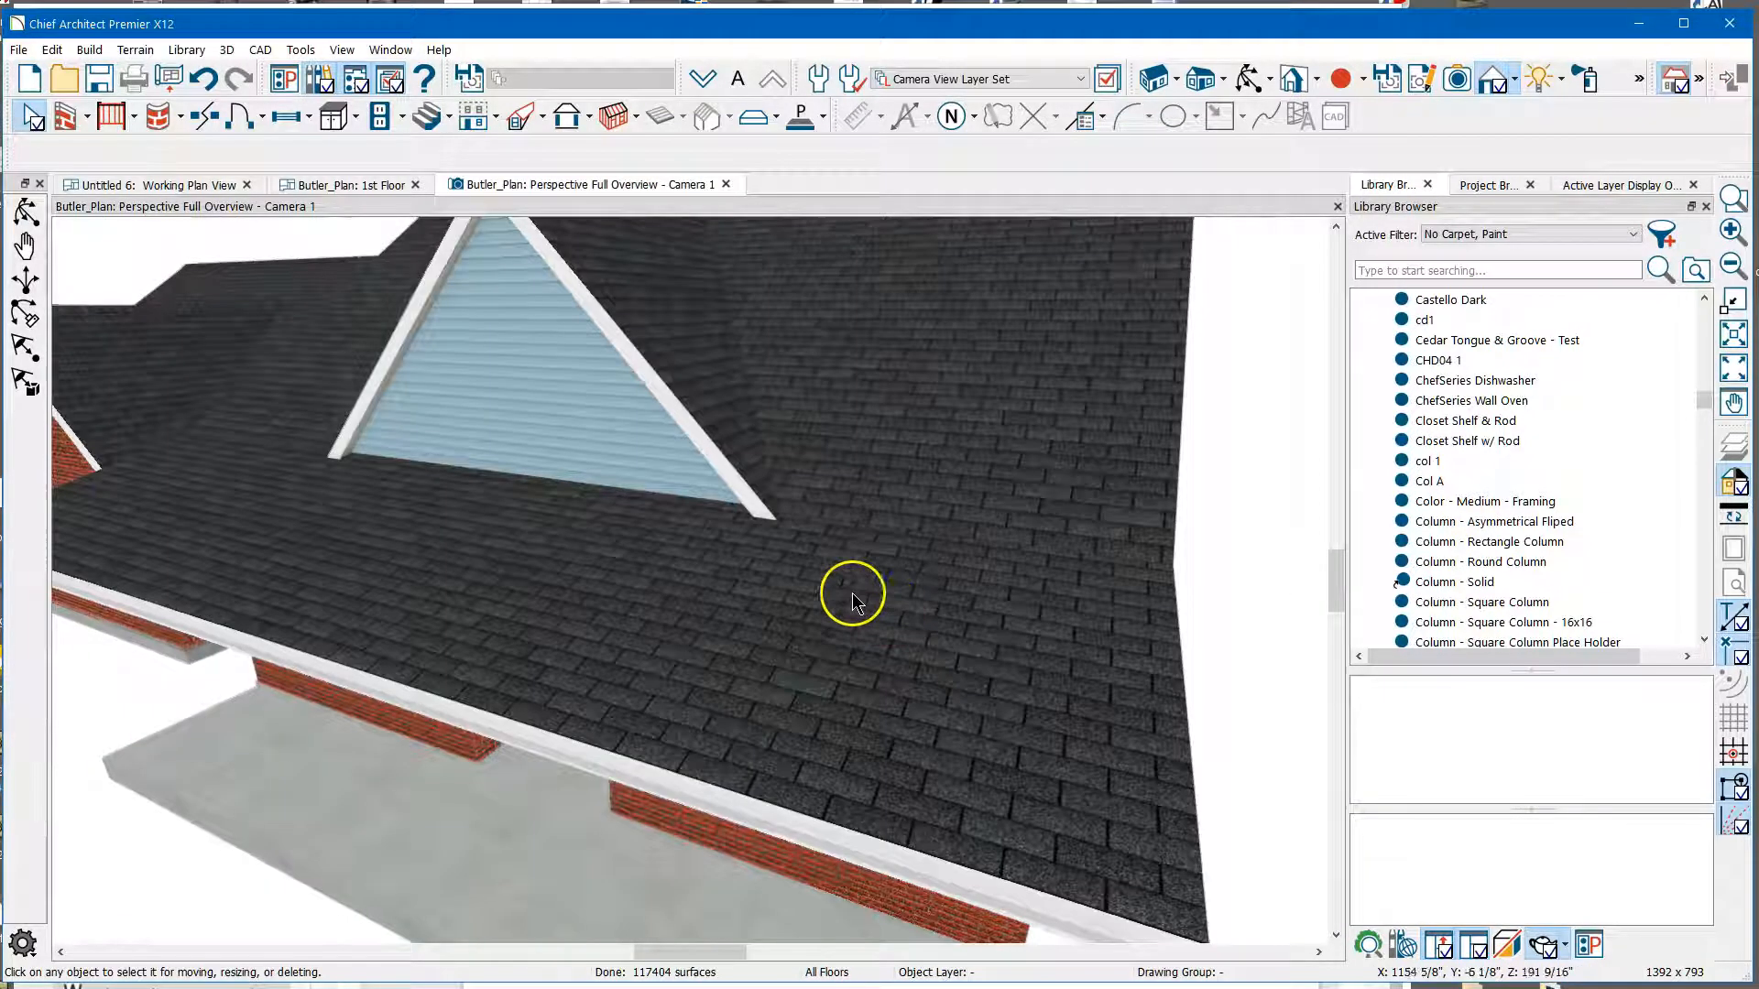
Place a standard window in the centre of the dormer's front gable wall, seen from the front.
{"action": "left_click", "coordinate": [1251, 93]}
{"action": "left_click_drag", "start_coordinate": [829, 437], "coordinate": [824, 522]}
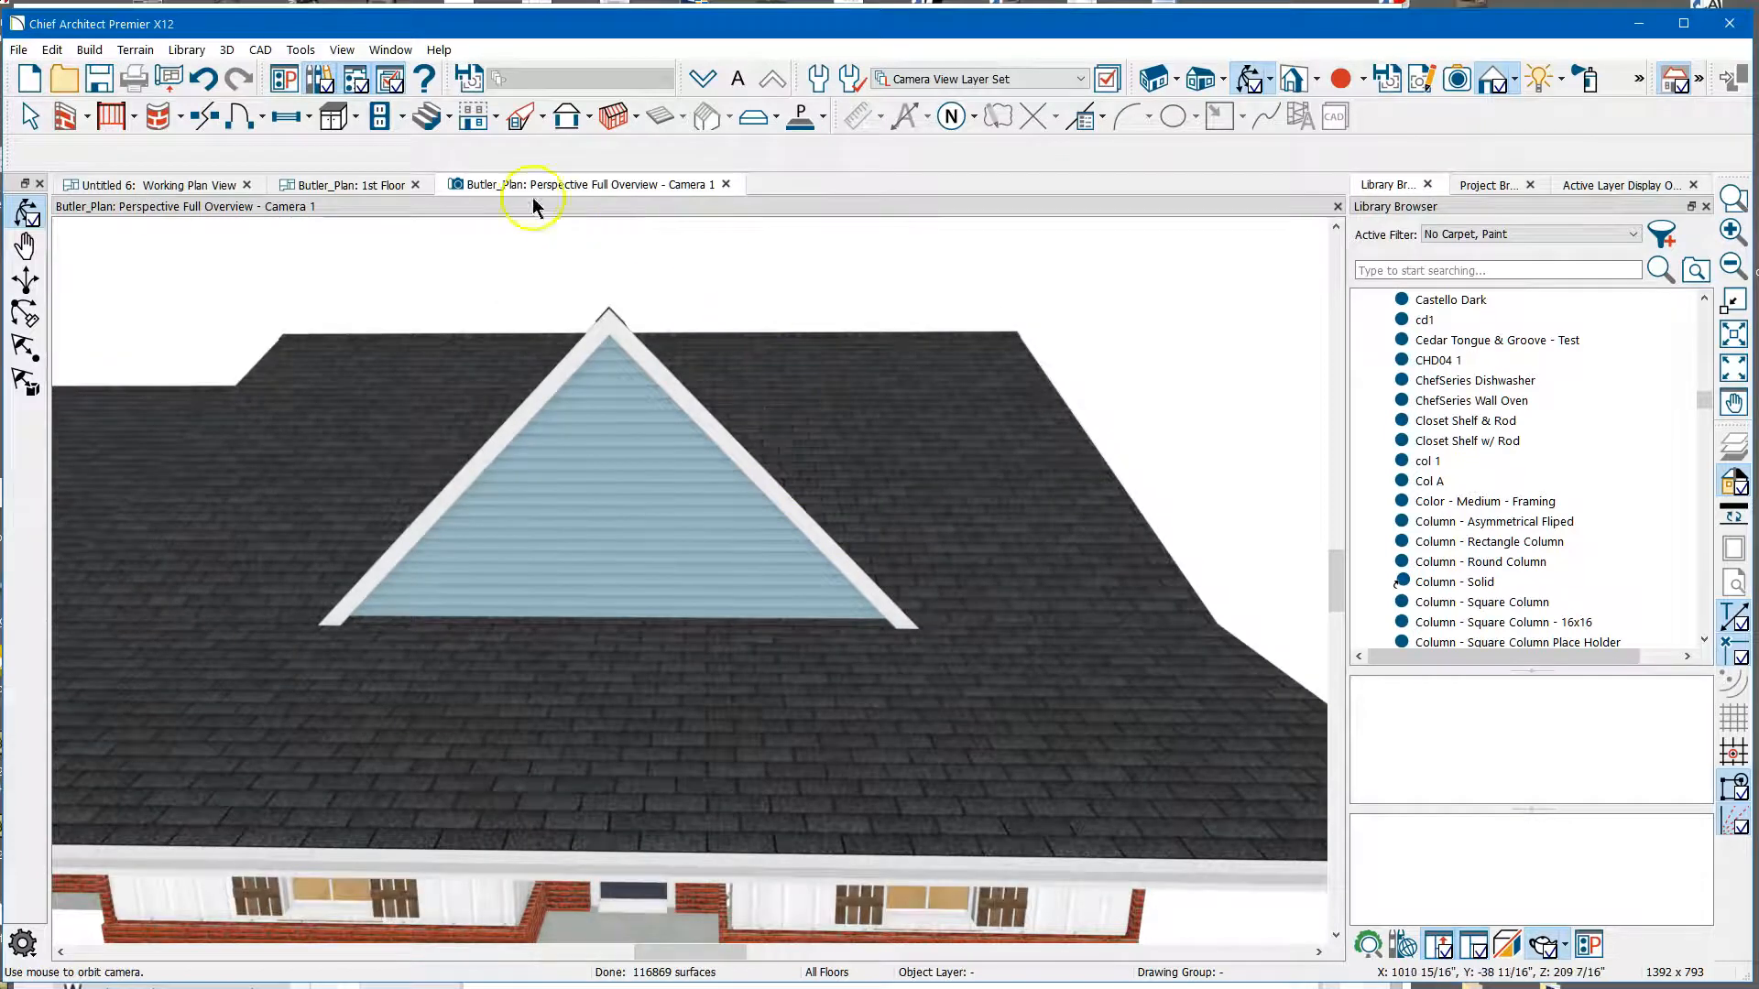
{"action": "left_click", "coordinate": [285, 117]}
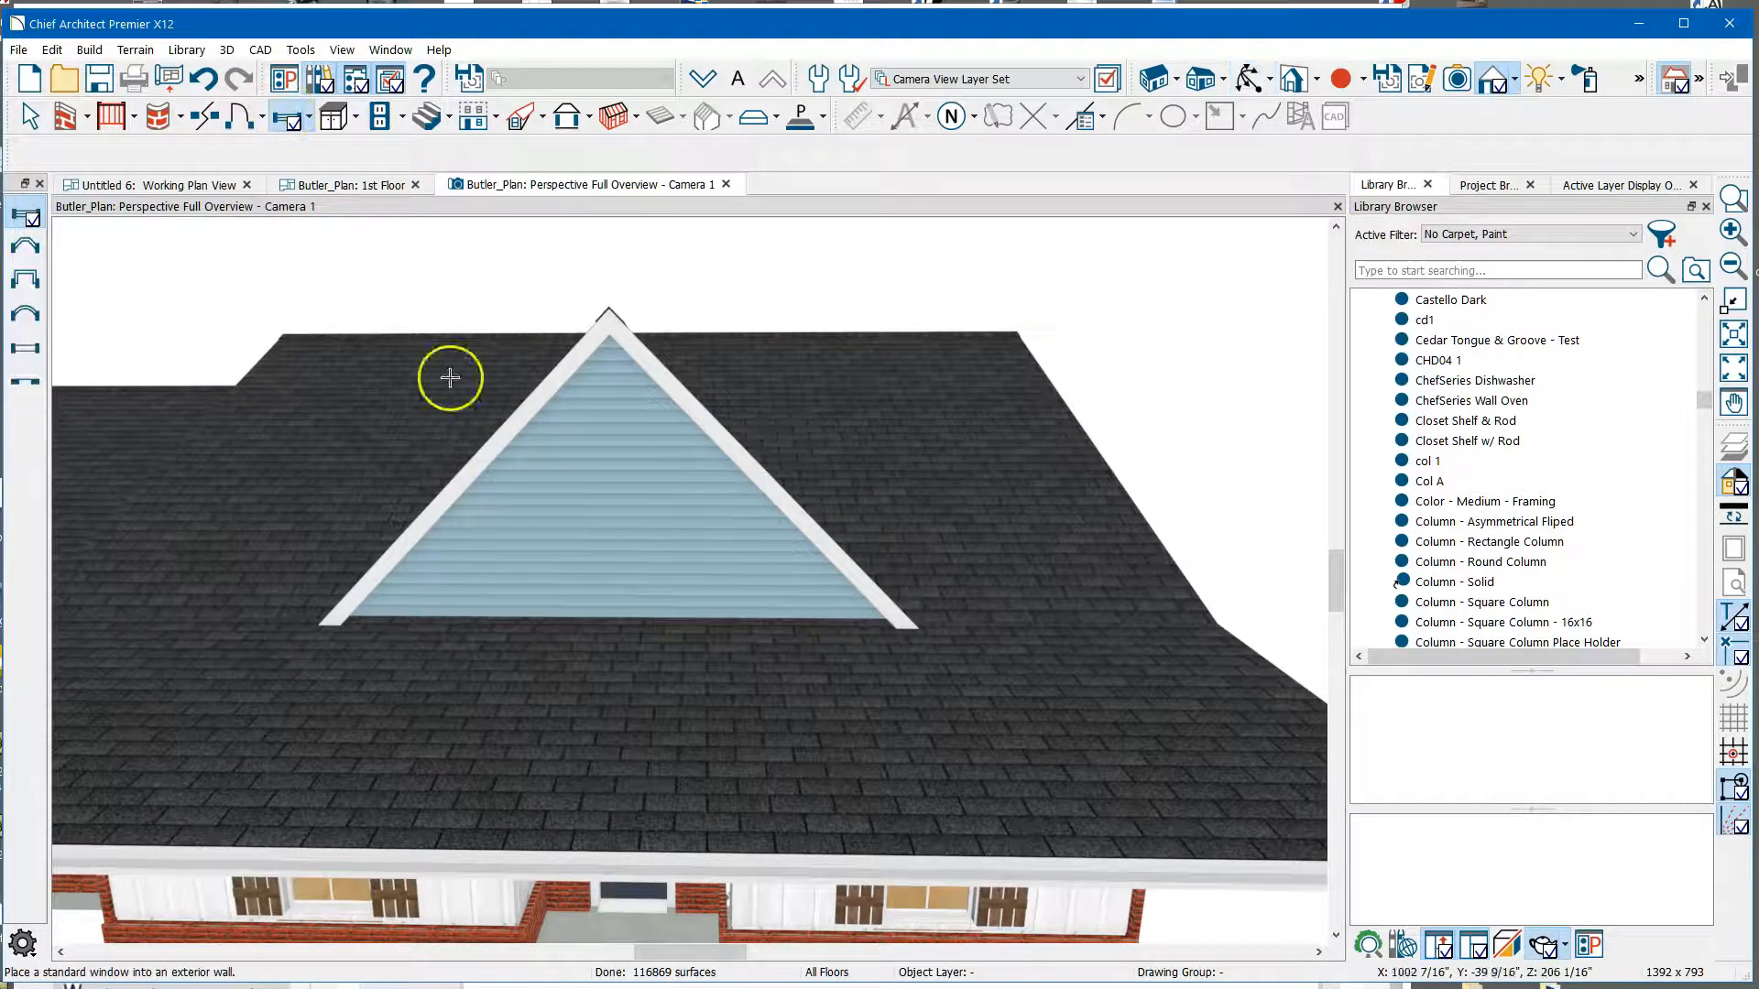
{"action": "left_click", "coordinate": [609, 444]}
{"action": "key", "text": "space"}
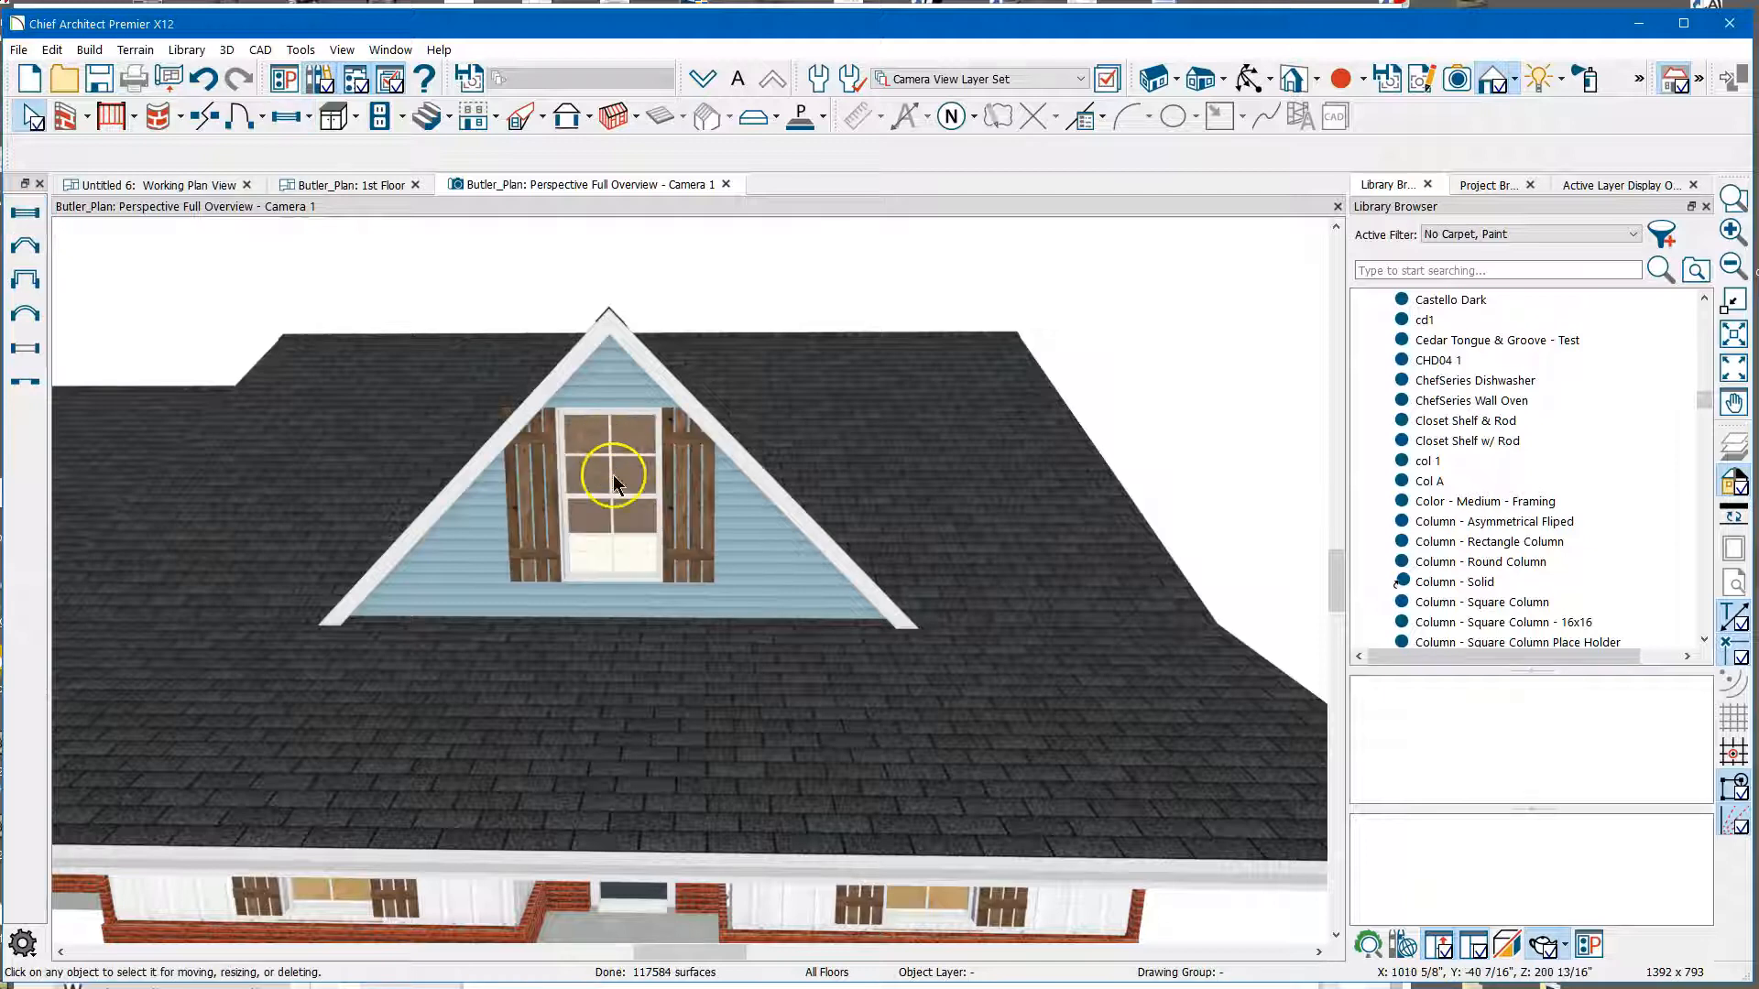
Set the dormer window's width to 24" and its height to 40".
{"action": "left_click", "coordinate": [613, 475]}
{"action": "double_click", "coordinate": [613, 476]}
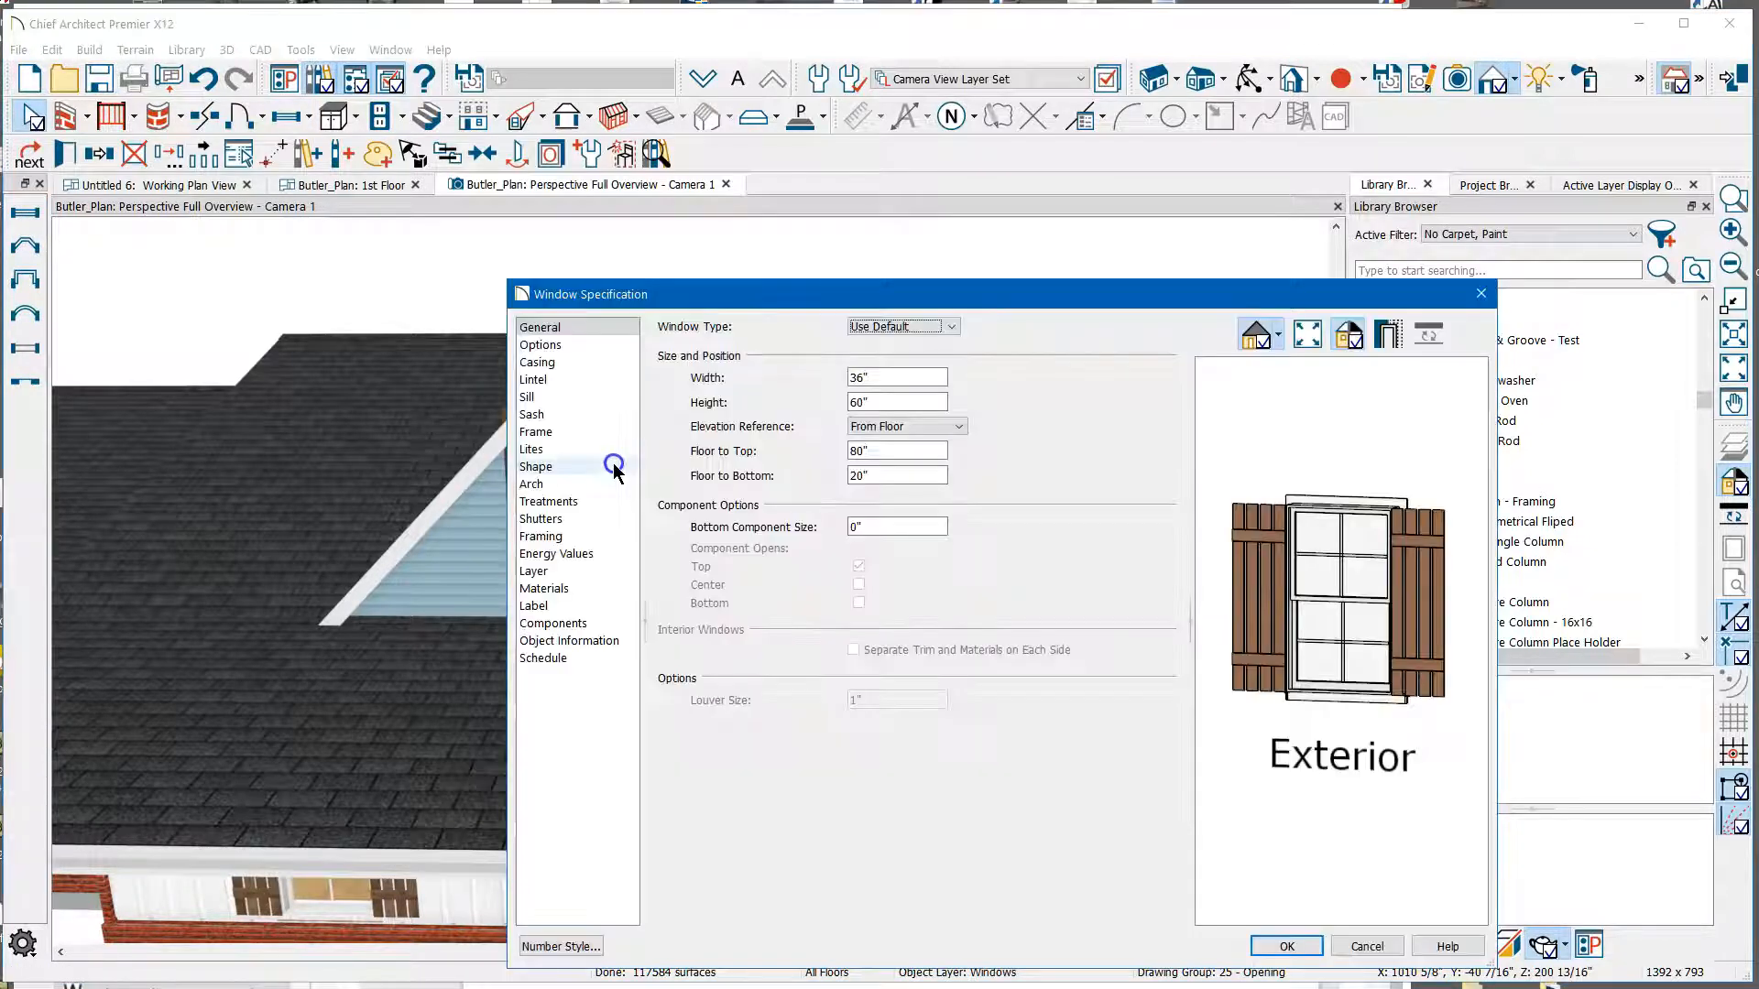
{"action": "double_click", "coordinate": [882, 379]}
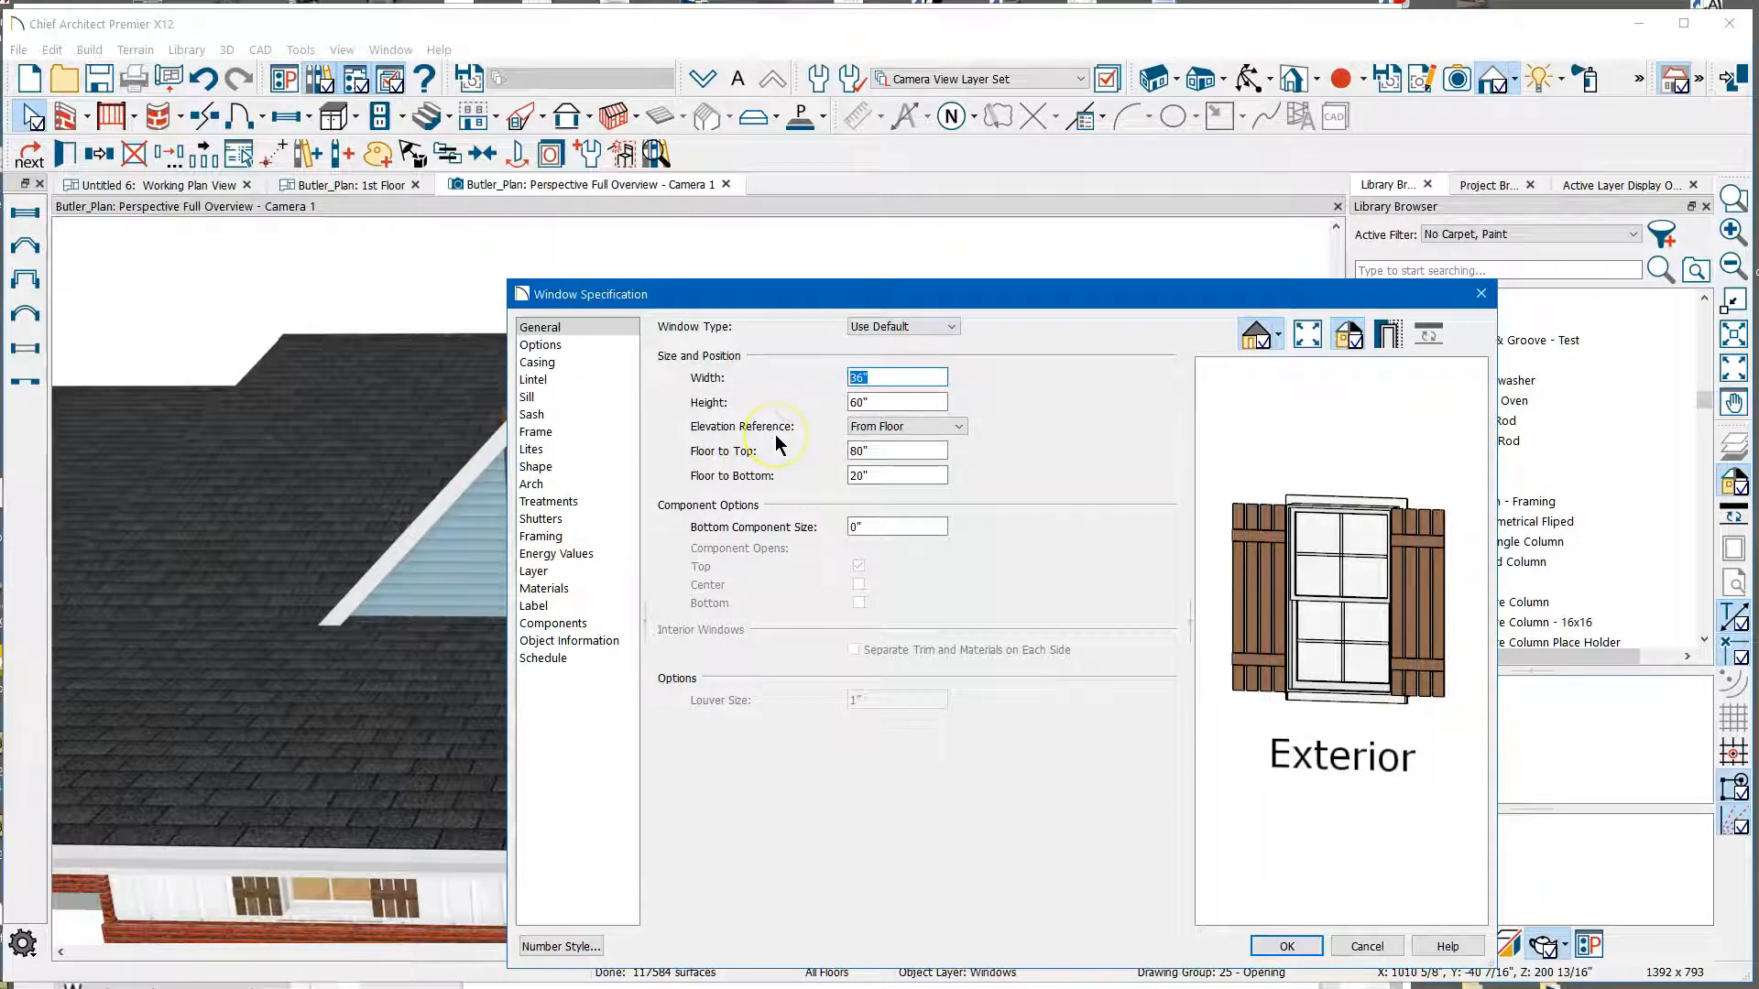
{"action": "type", "text": "24"}
{"action": "key", "text": "Tab"}
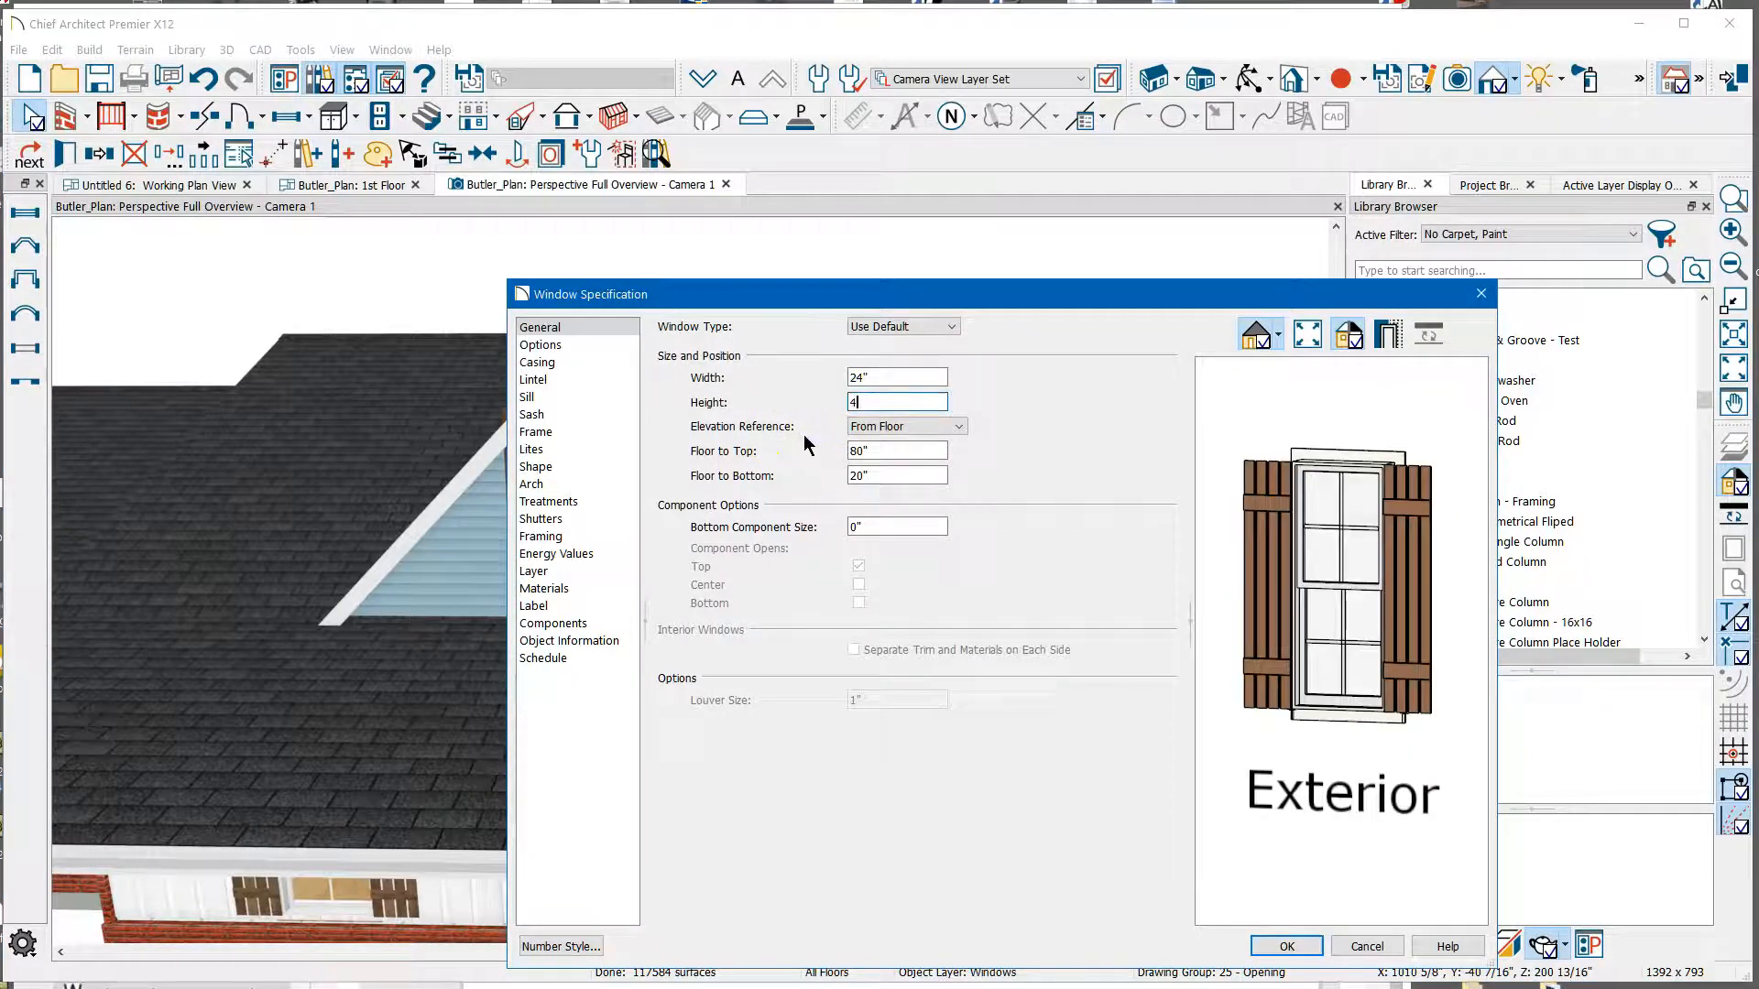
{"action": "key", "text": "Return"}
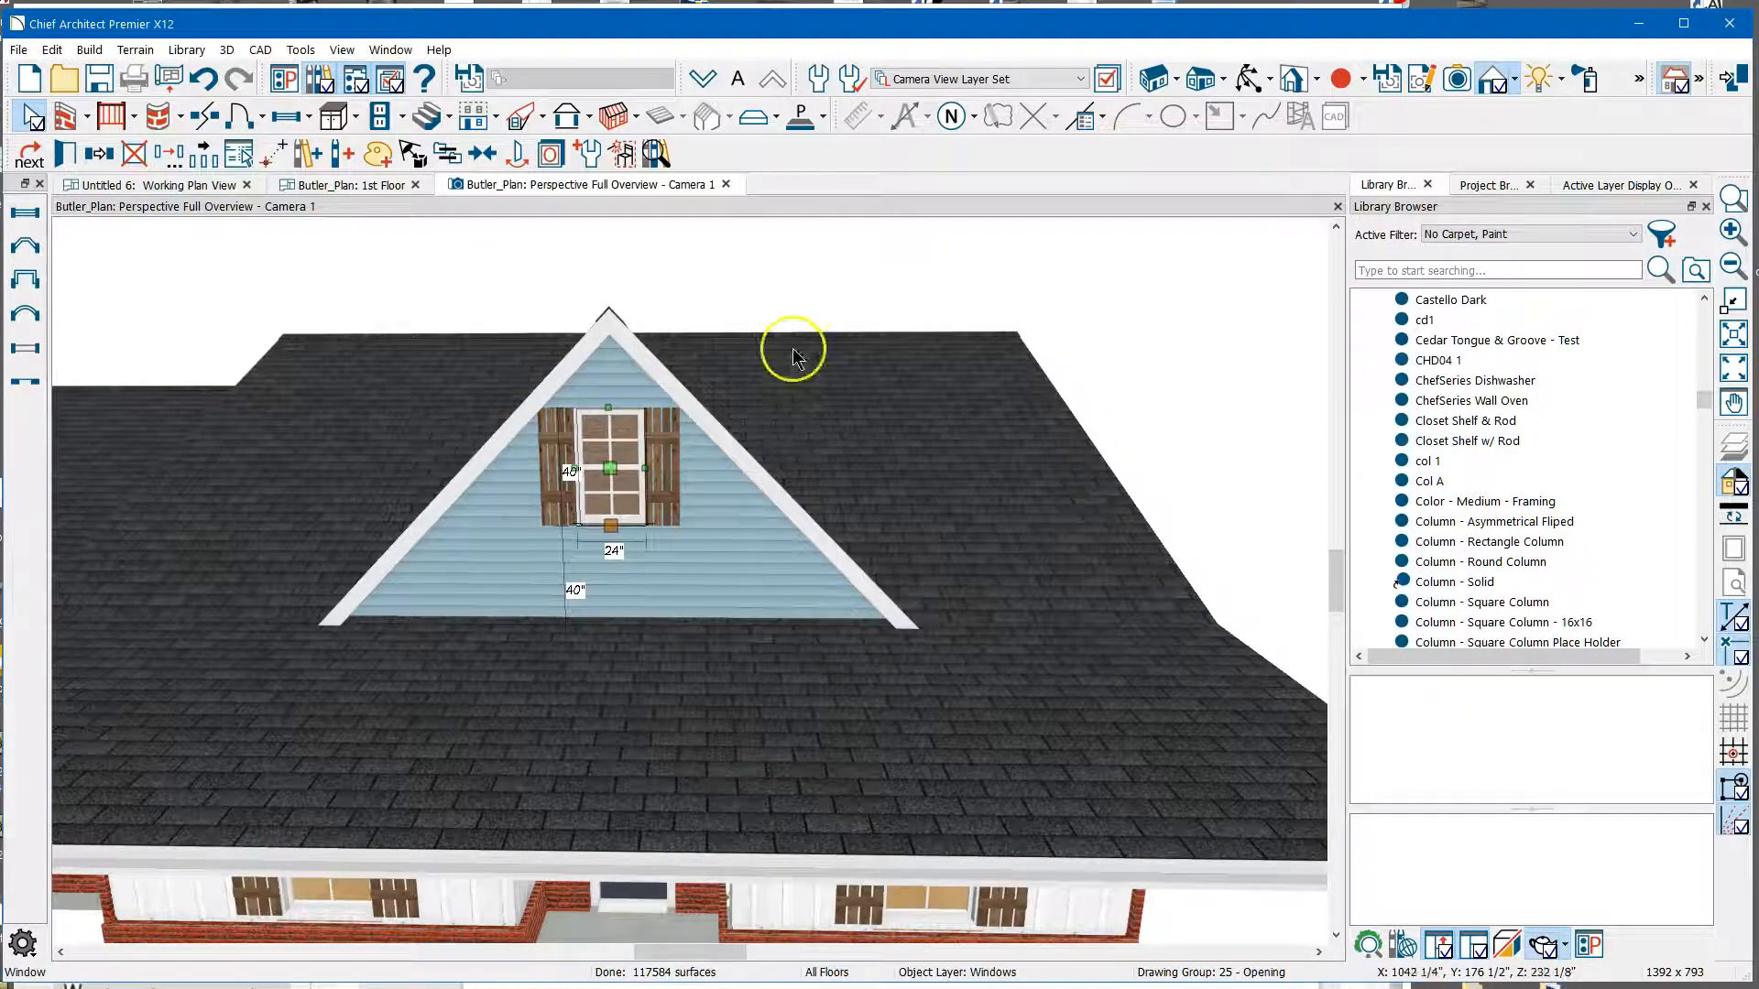
Lower the dormer window to about 24 13/16" above the floor and center it on the front door below.
{"action": "left_click_drag", "start_coordinate": [587, 511], "coordinate": [590, 556]}
{"action": "key", "text": "Escape"}
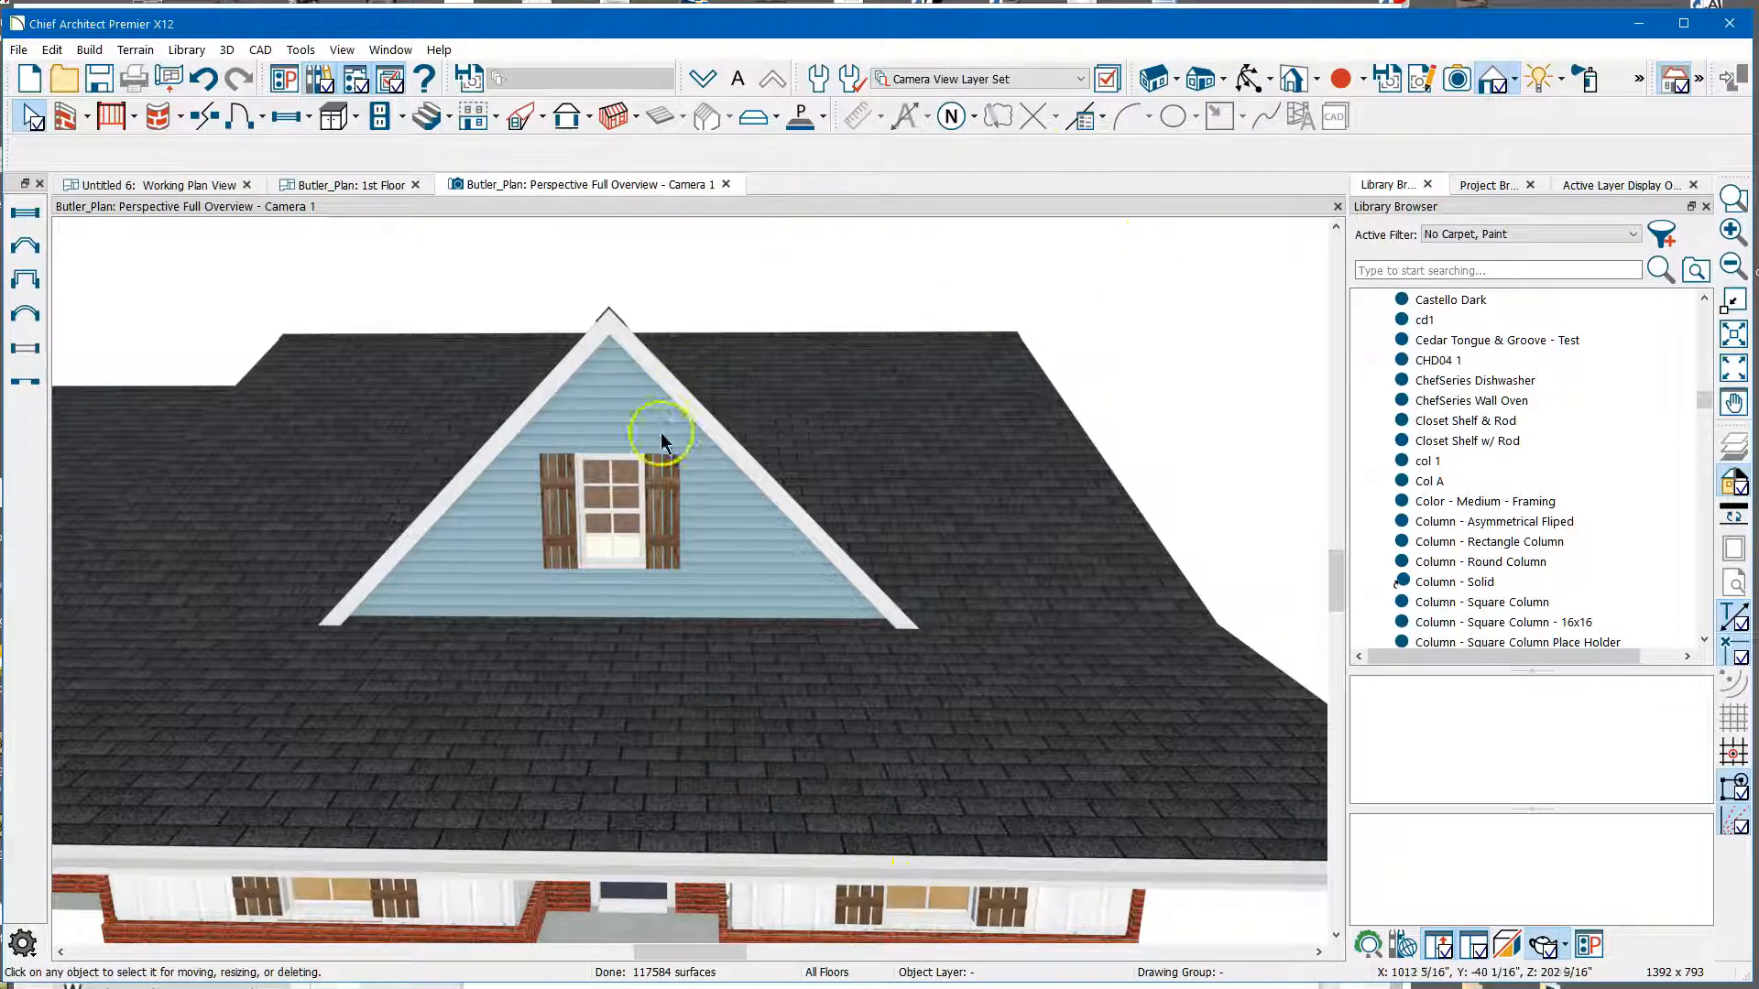
{"action": "left_click", "coordinate": [647, 473]}
{"action": "left_click", "coordinate": [486, 154]}
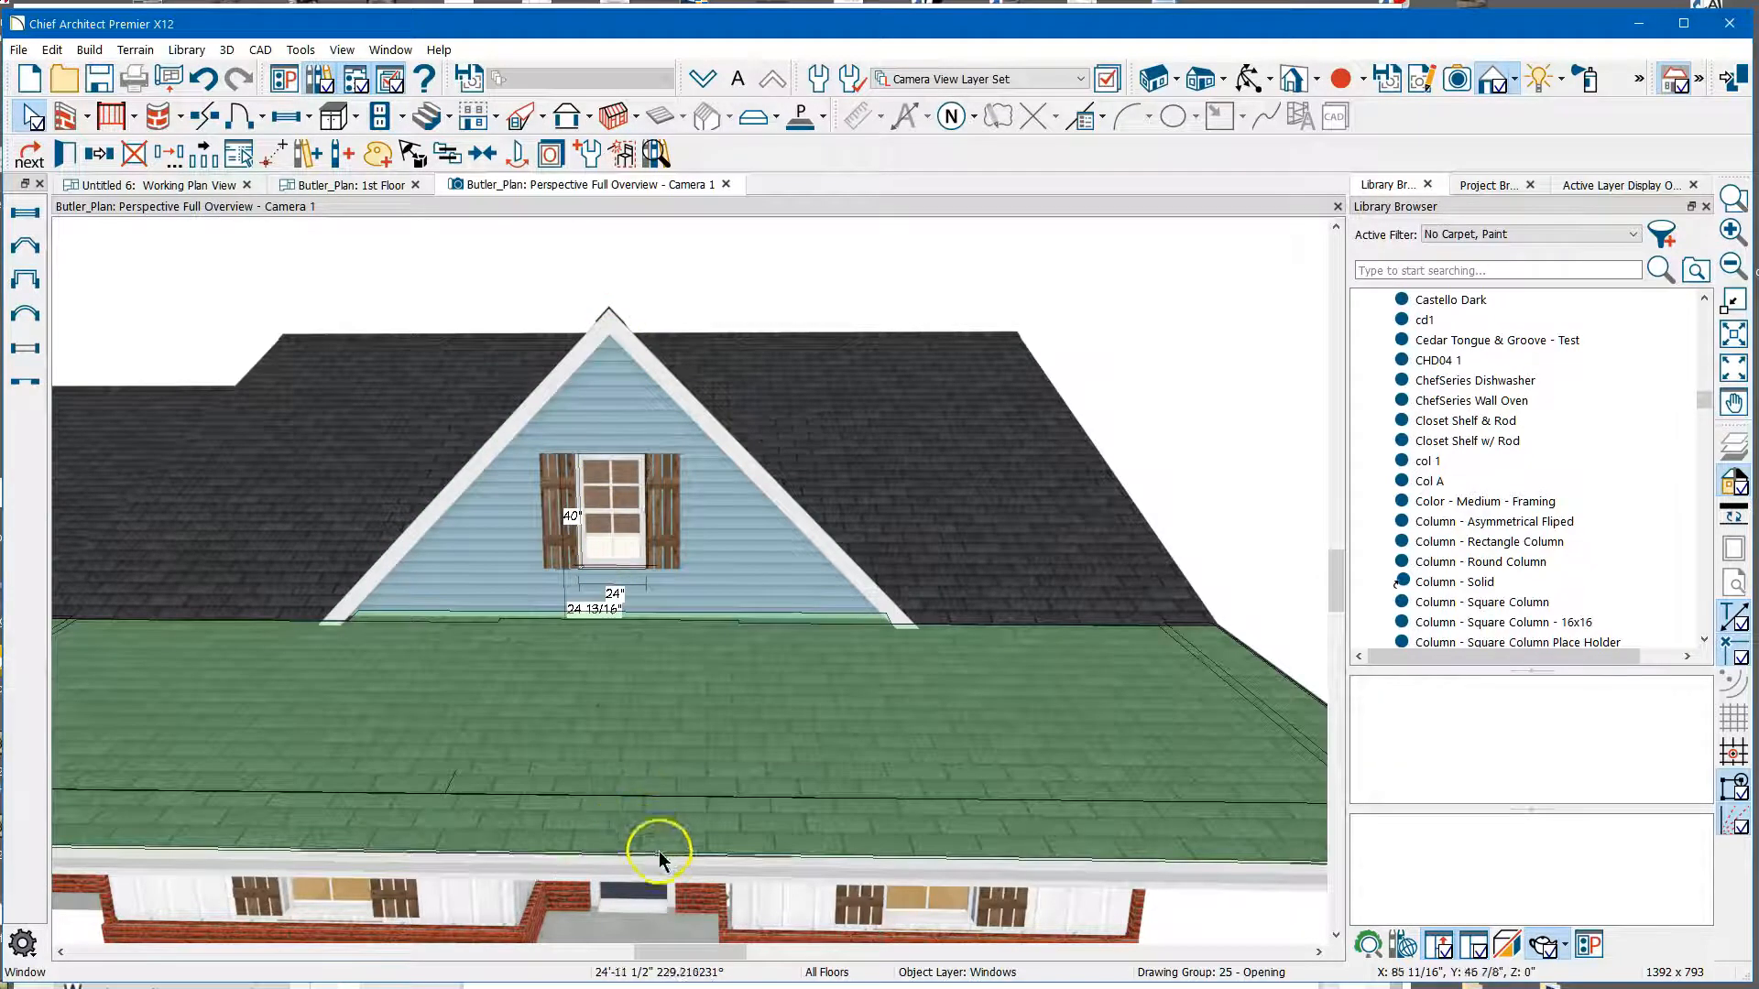
{"action": "left_click", "coordinate": [641, 892]}
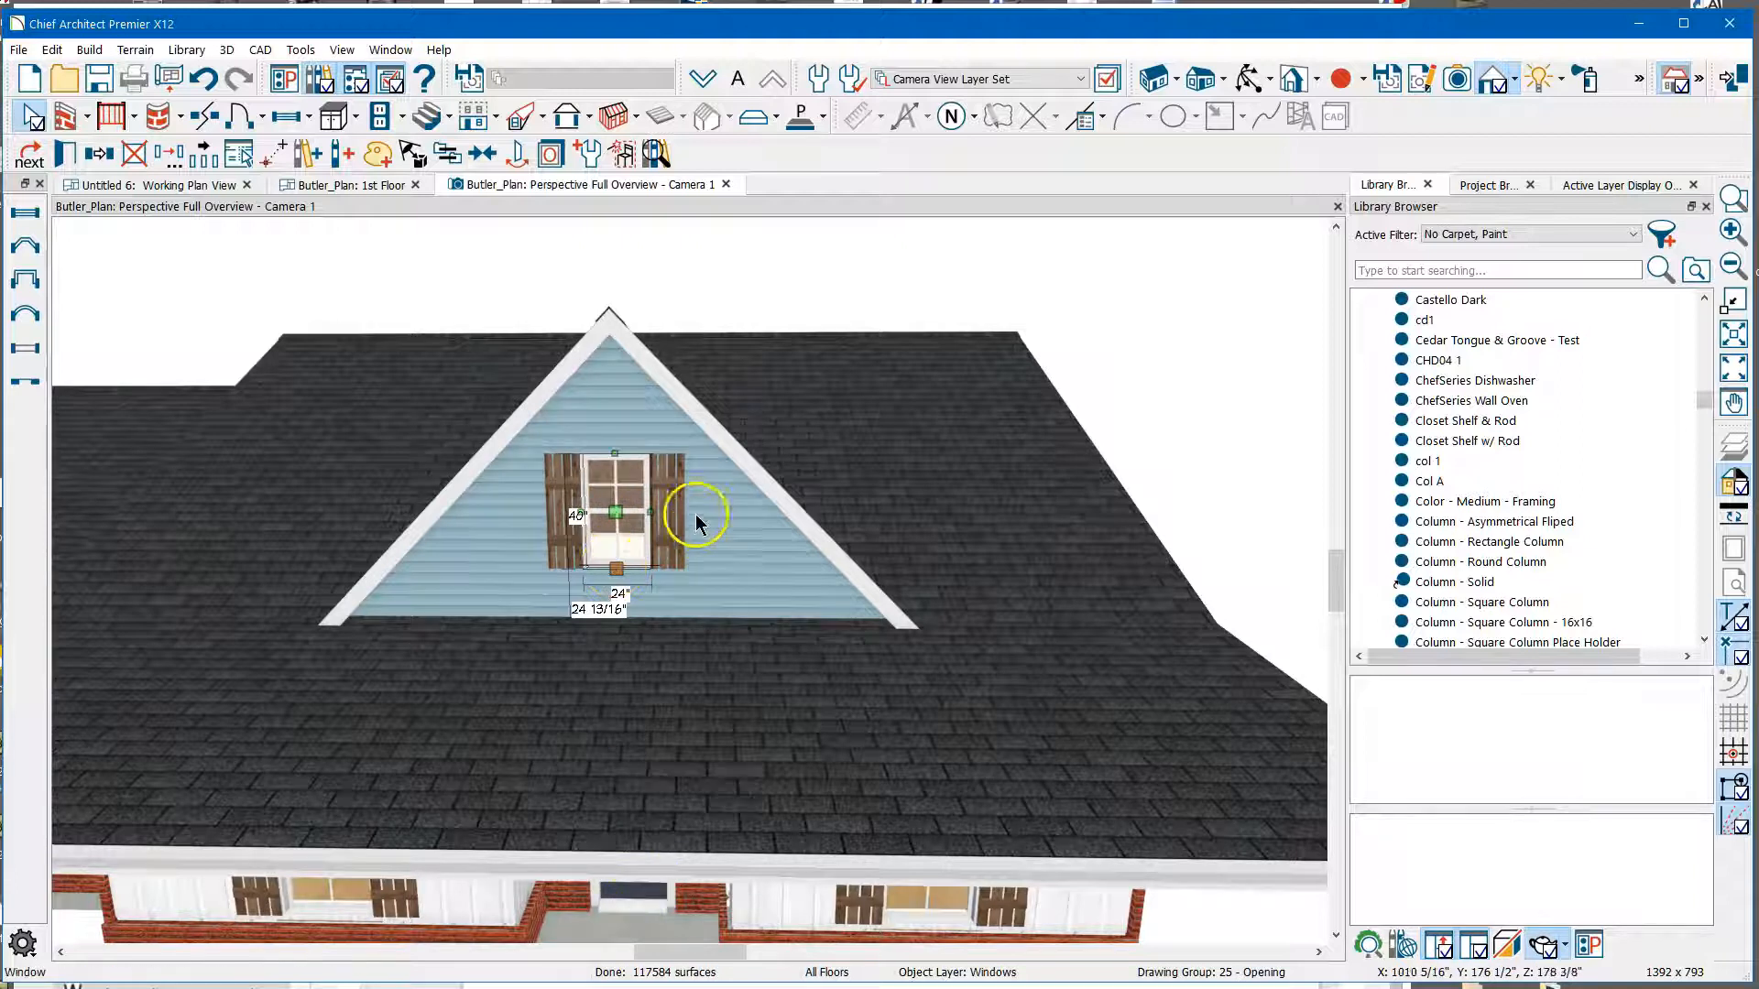
Examine the gable dormer against the whole front of the house and from a higher angle.
{"action": "scroll", "coordinate": [964, 277], "scroll_direction": "down", "scroll_amount": 1}
{"action": "scroll", "coordinate": [751, 460], "scroll_direction": "down", "scroll_amount": 1}
{"action": "scroll", "coordinate": [700, 463], "scroll_direction": "down", "scroll_amount": 1}
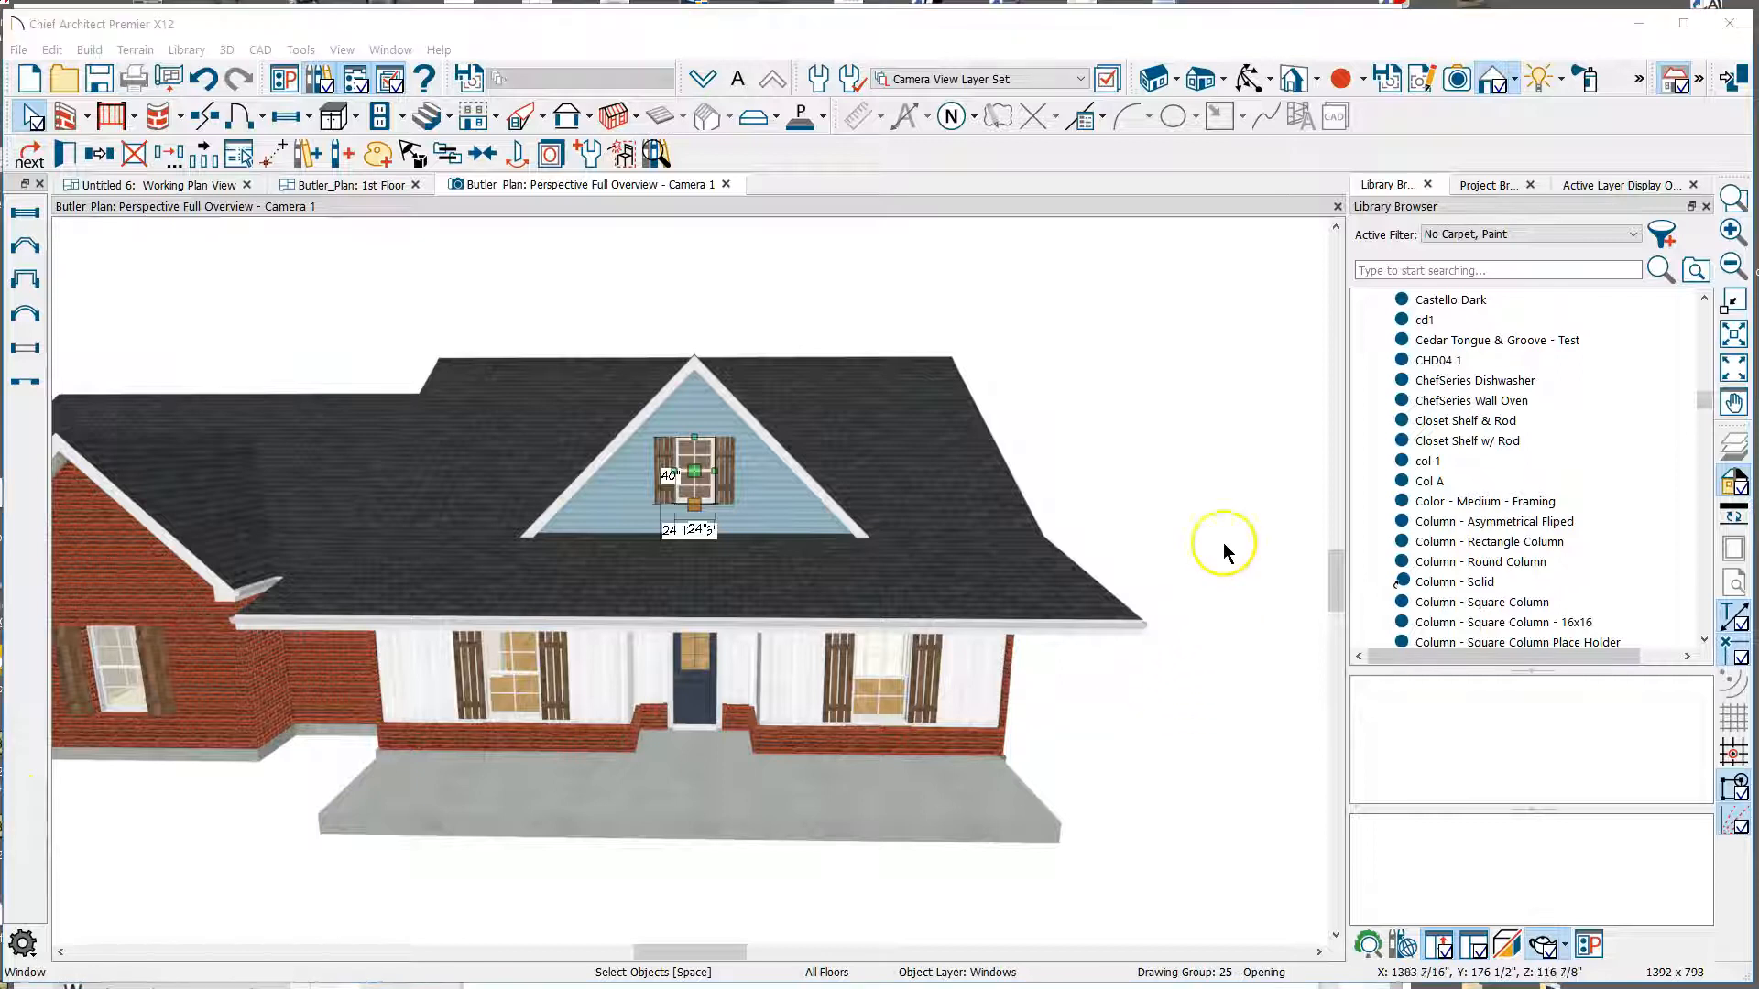
{"action": "left_click", "coordinate": [1246, 84]}
{"action": "left_click_drag", "start_coordinate": [1115, 408], "coordinate": [792, 525]}
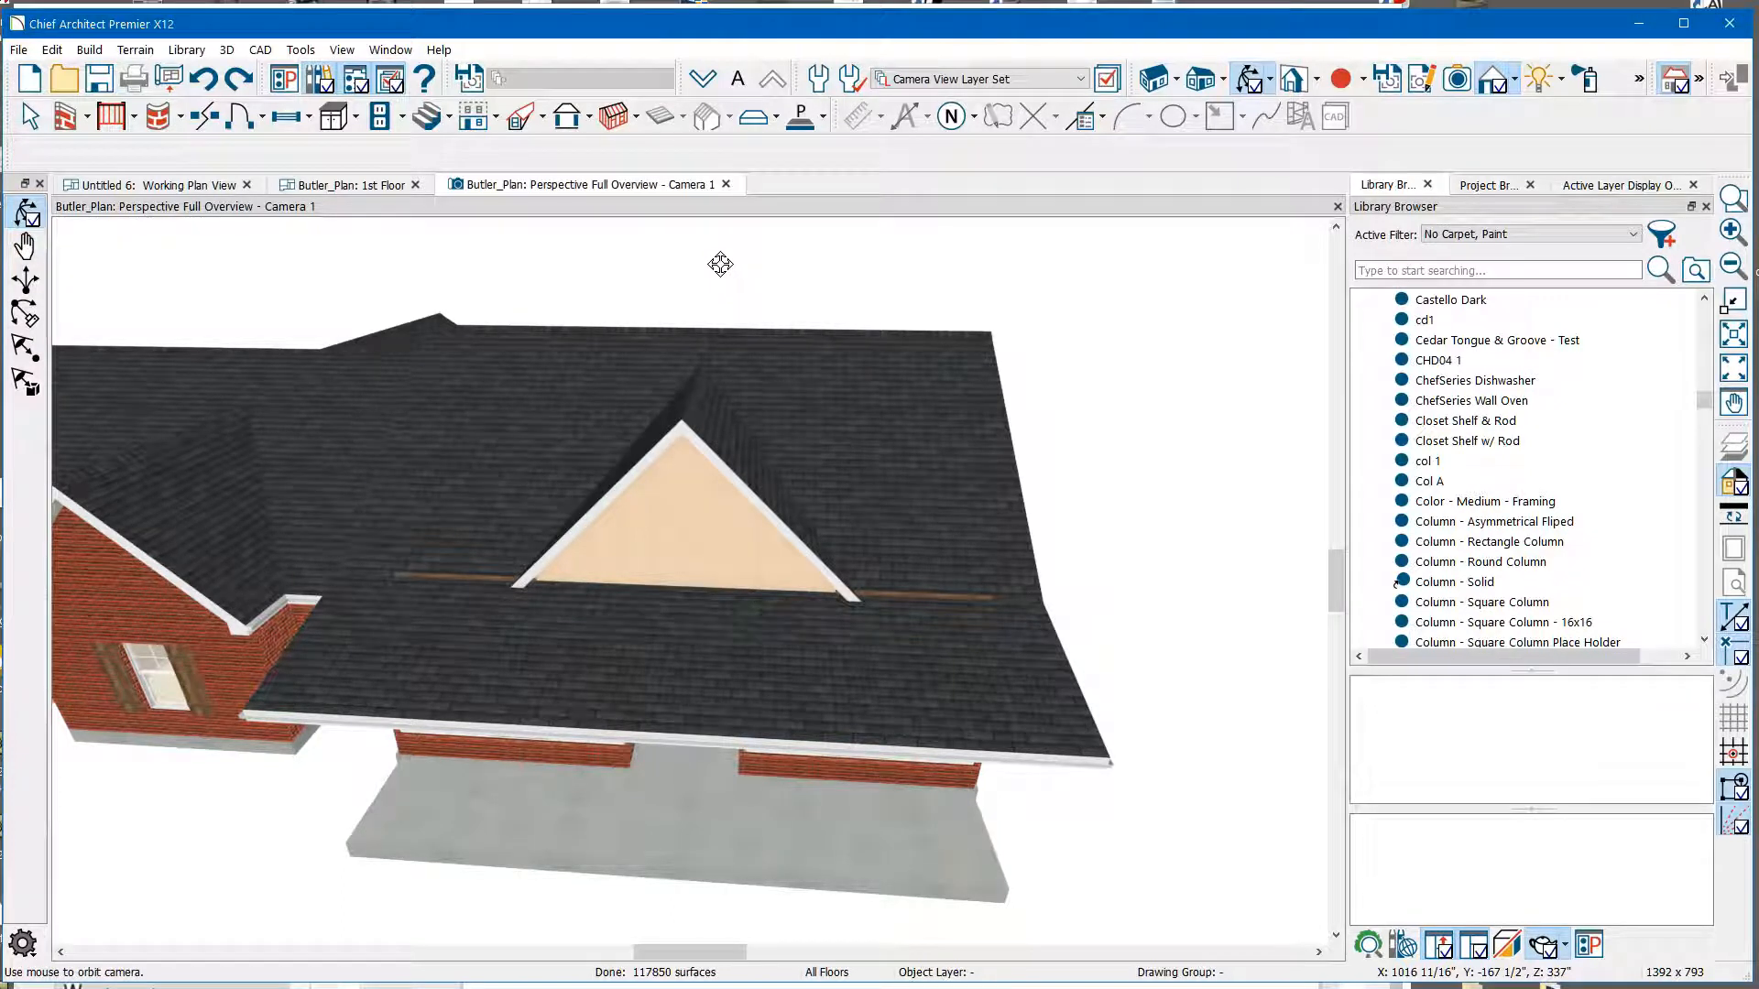
{"action": "left_click", "coordinate": [640, 319]}
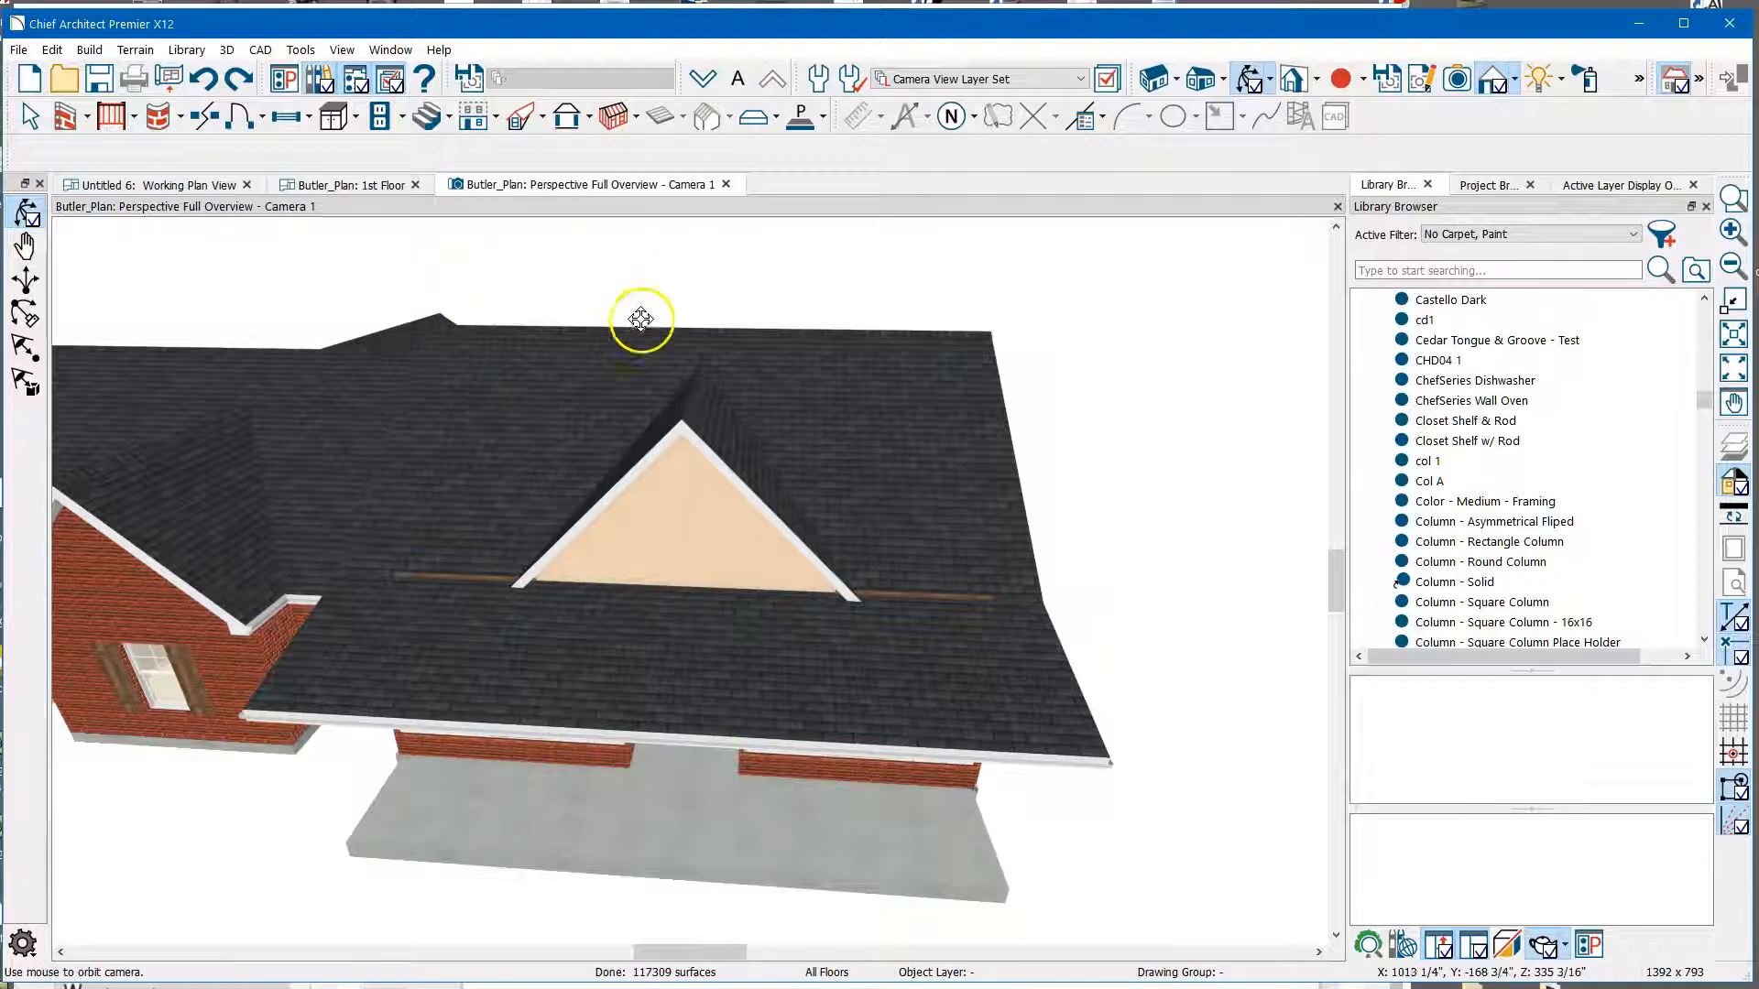
Close the perspective overview and, in the Attic plan, undo the dormer edits step by step until the dormer is removed.
{"action": "left_click", "coordinate": [729, 185]}
{"action": "scroll", "coordinate": [478, 621], "scroll_direction": "down", "scroll_amount": 5}
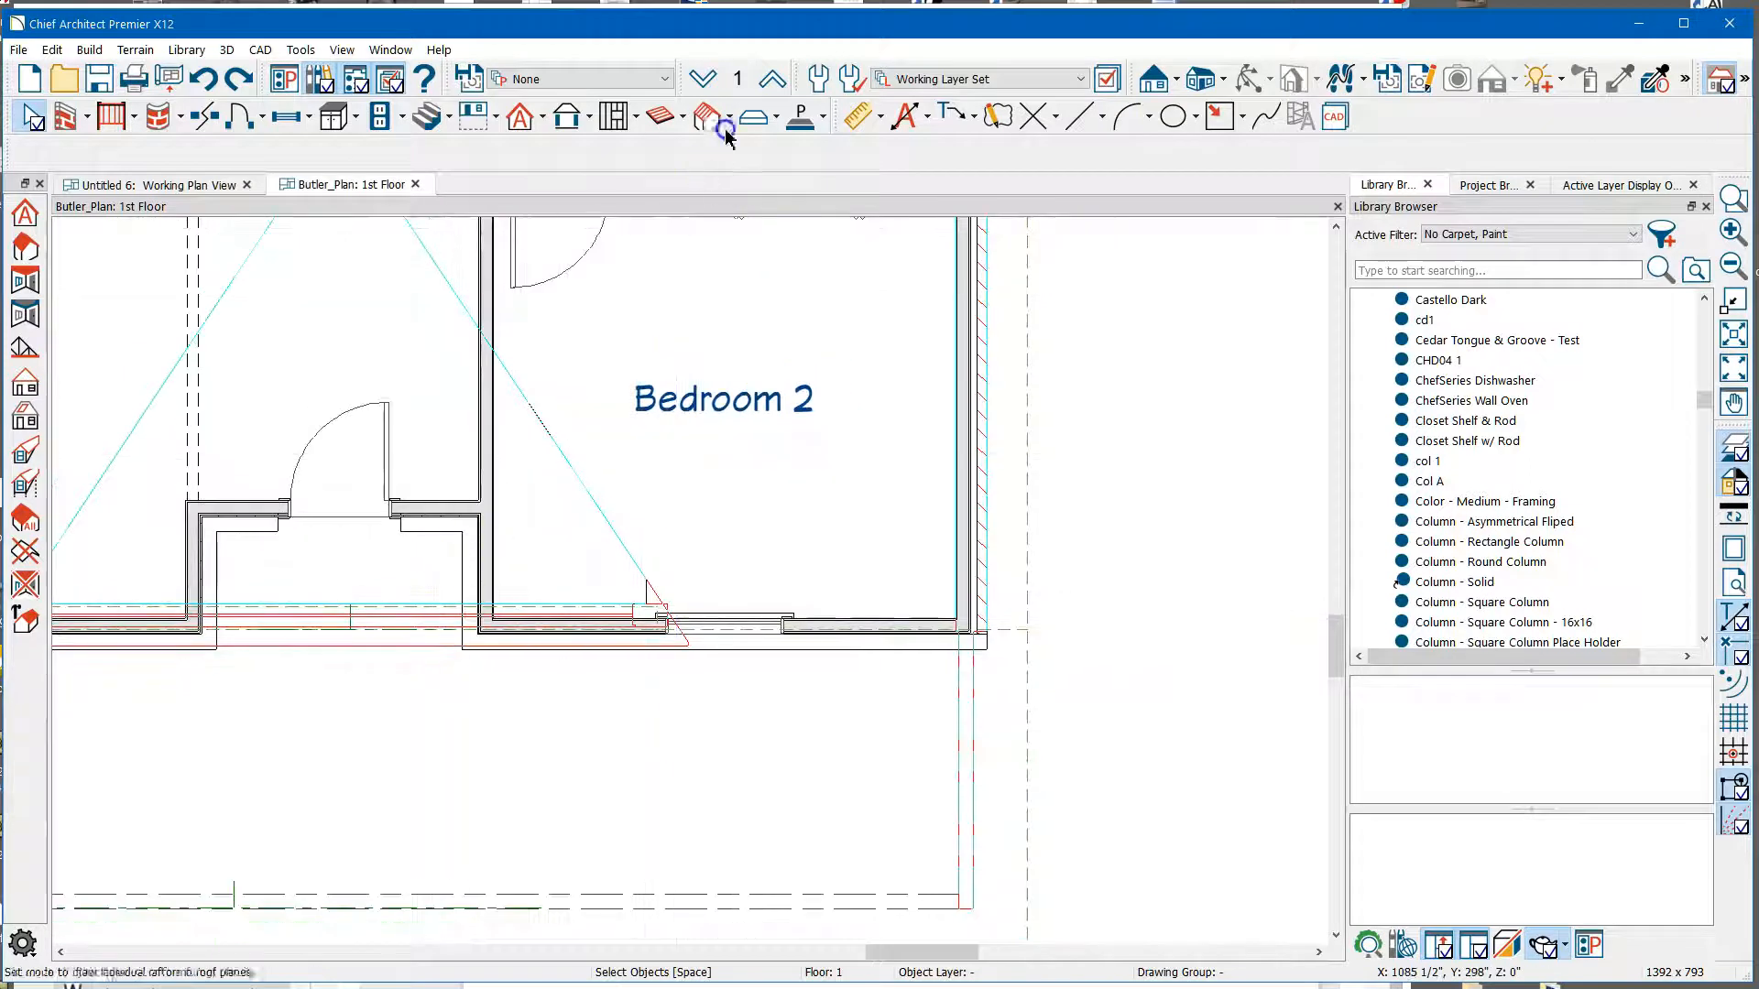
{"action": "left_click", "coordinate": [772, 79]}
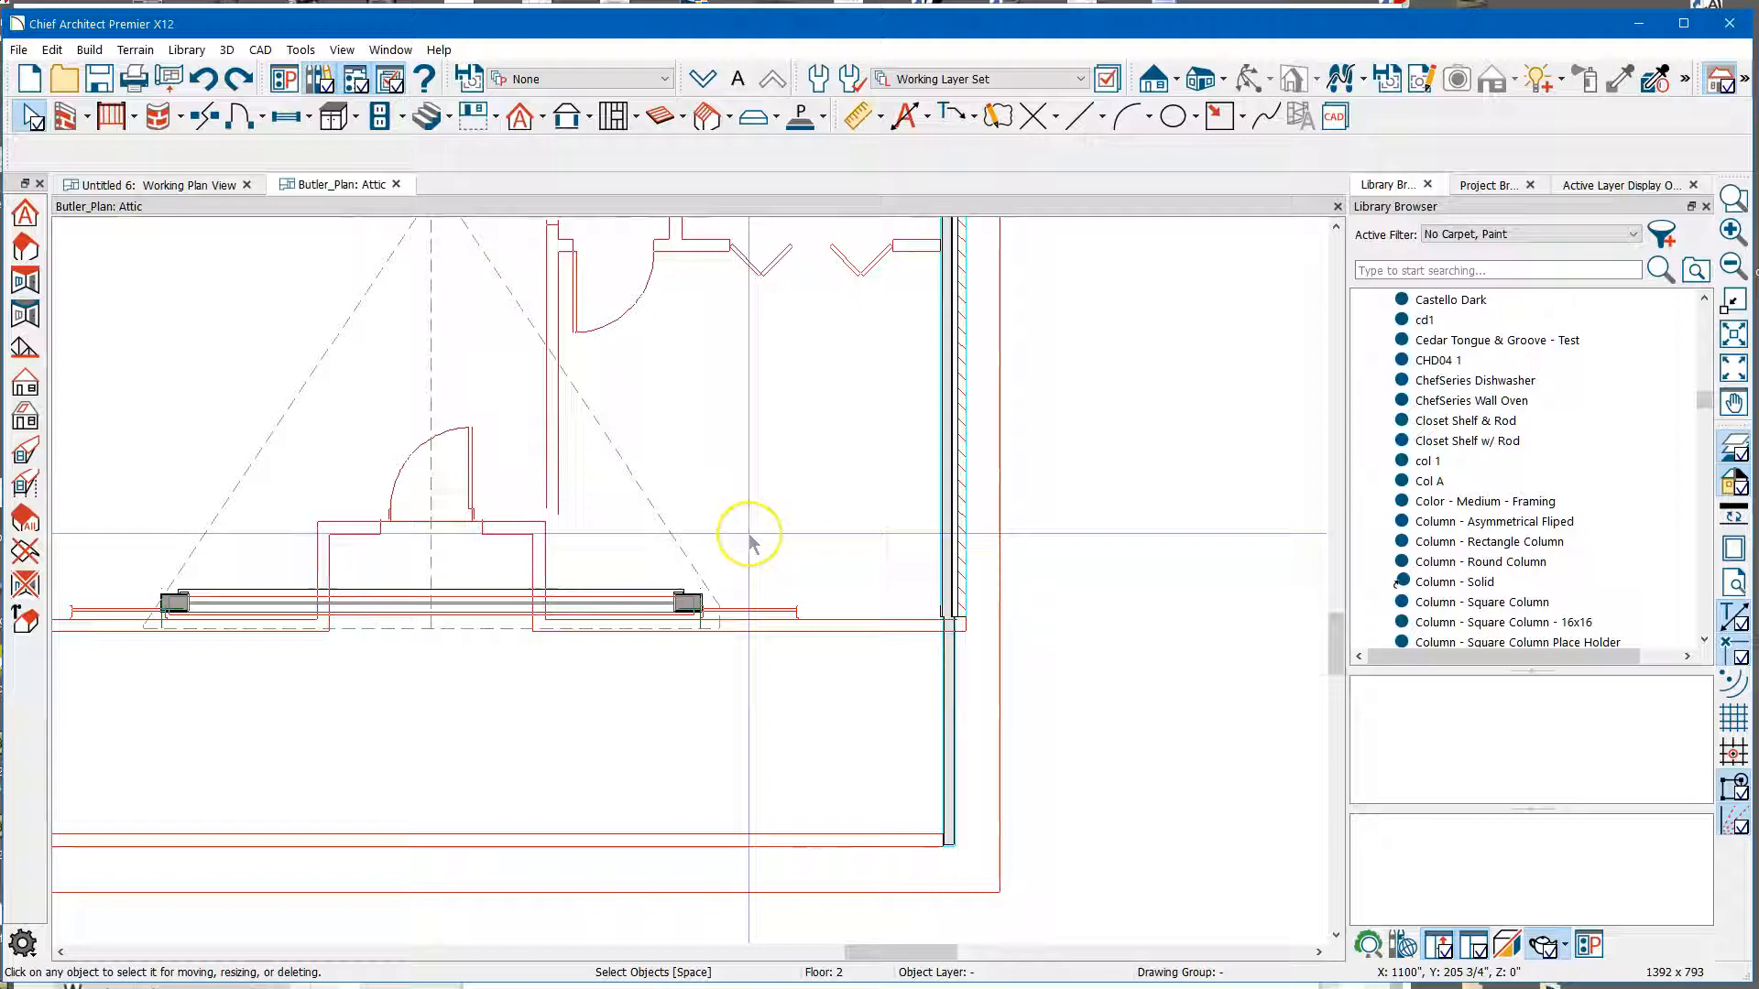
{"action": "key", "text": "ctrl+z"}
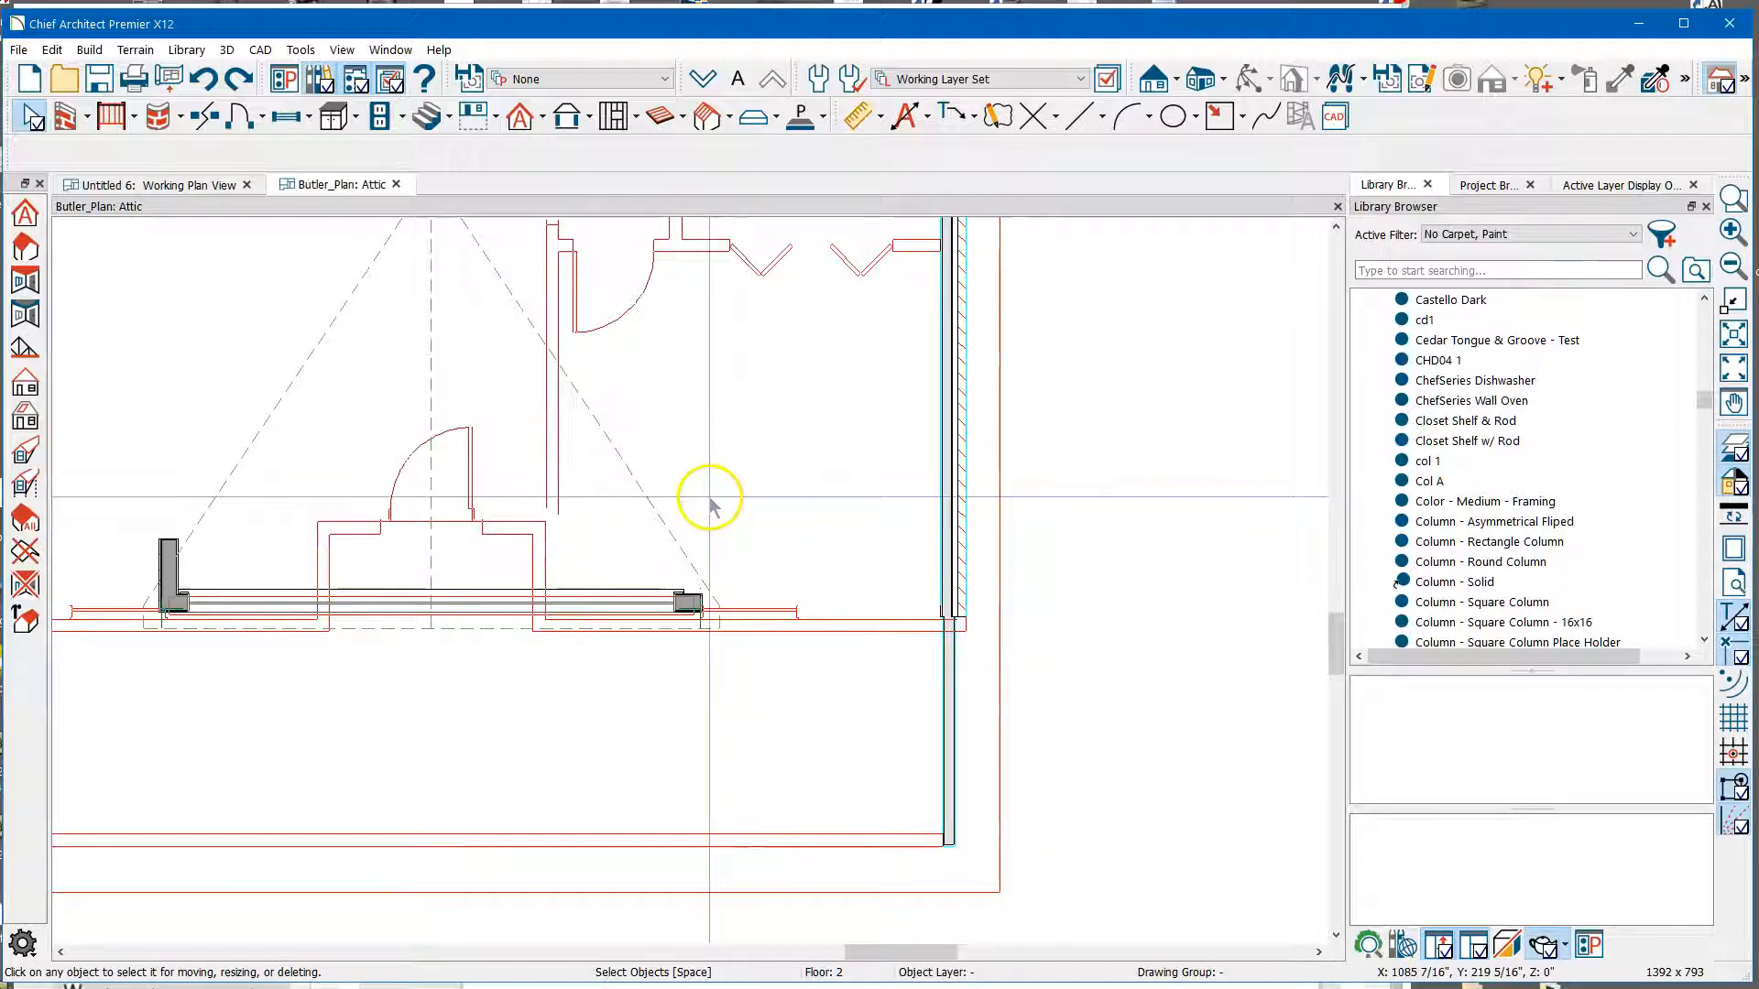
{"action": "key", "text": "ctrl+z"}
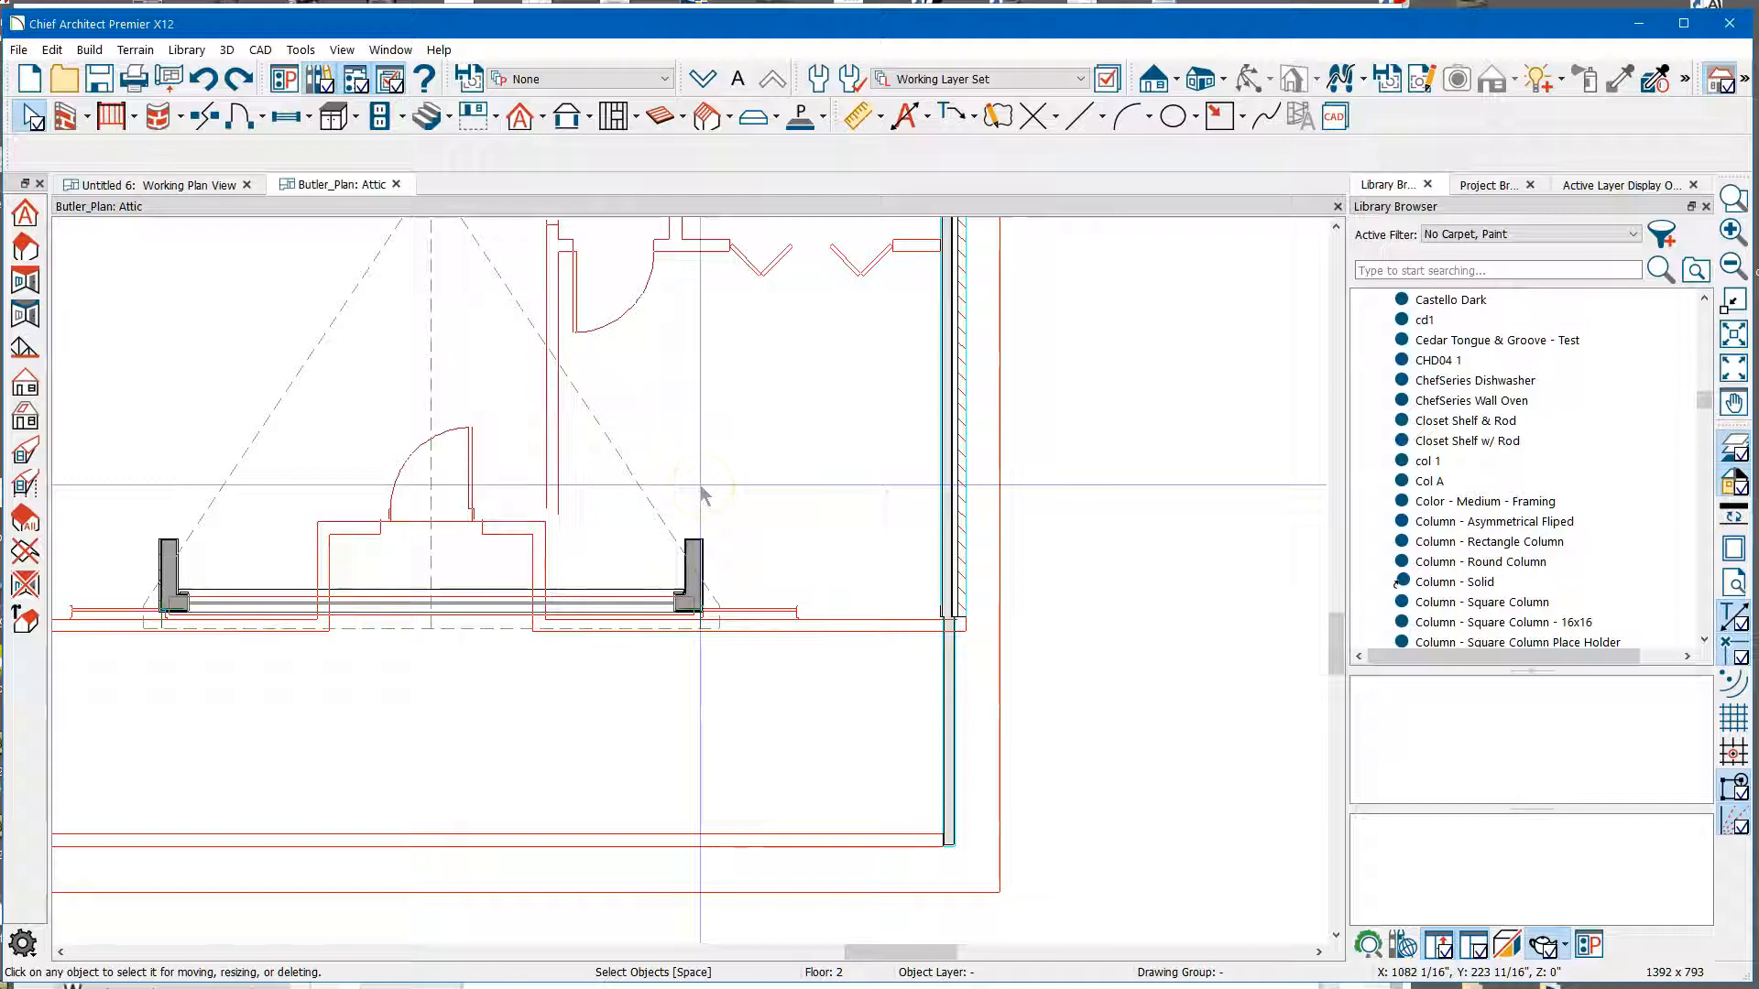
{"action": "key", "text": "ctrl+z"}
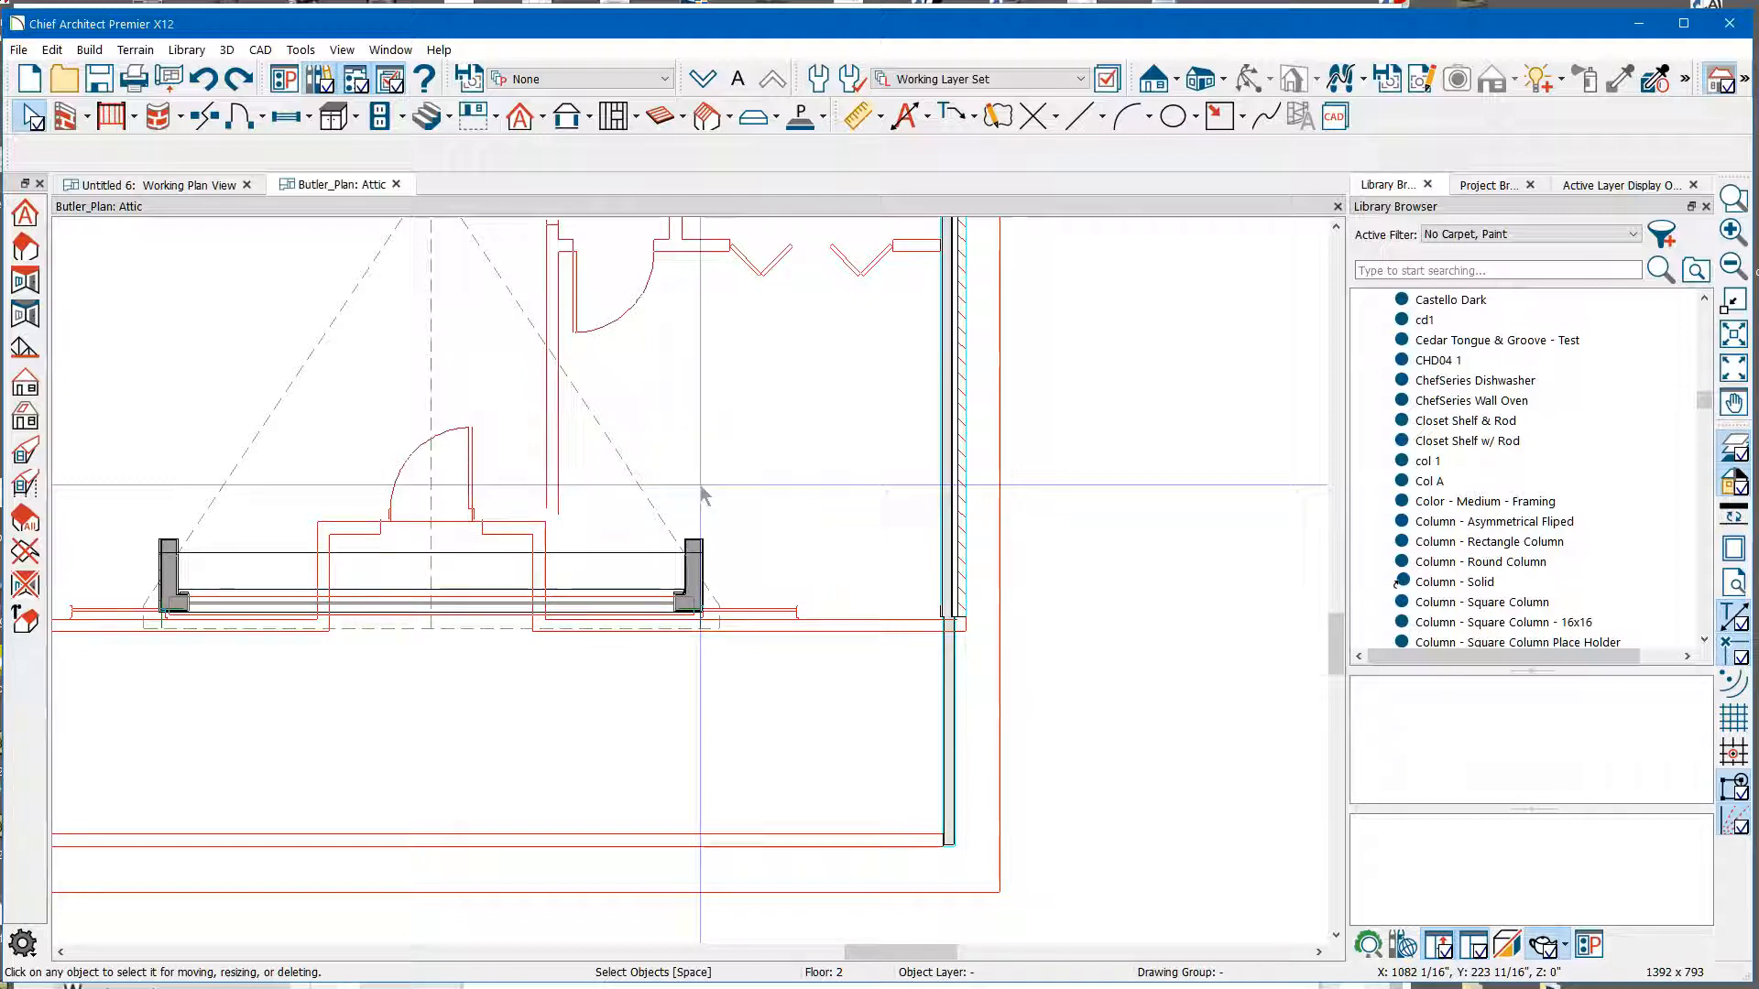
{"action": "key", "text": "ctrl+z"}
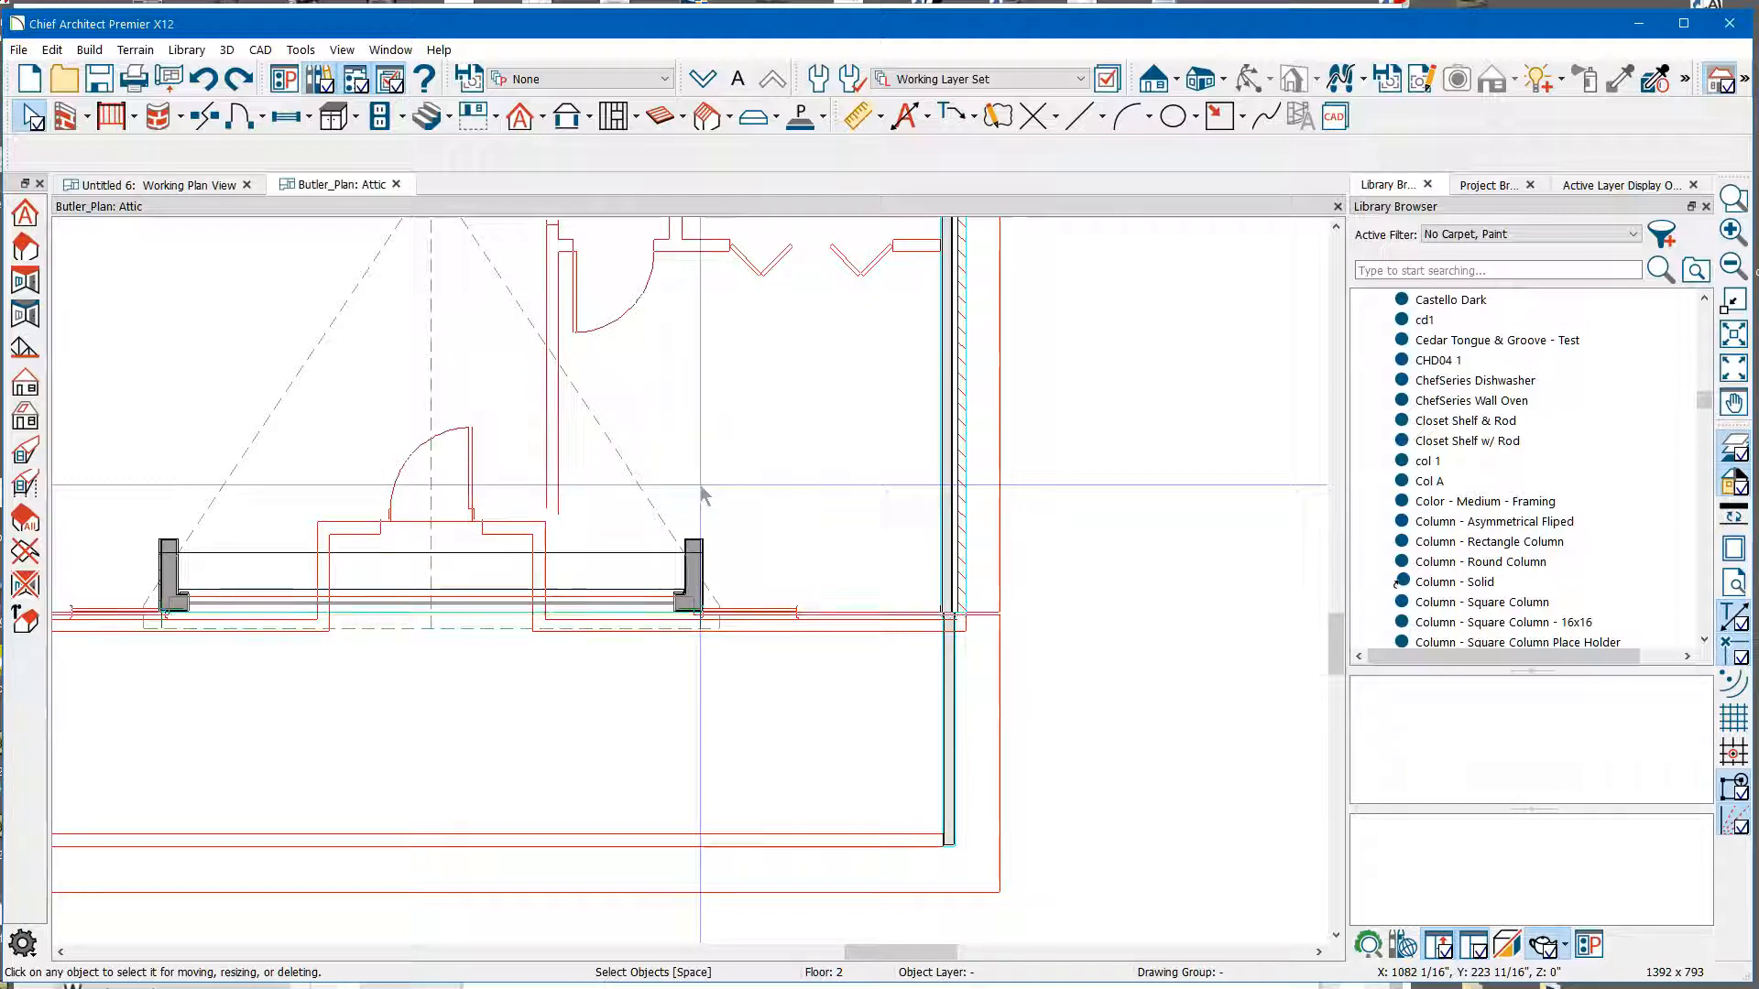
{"action": "key", "text": "ctrl+z"}
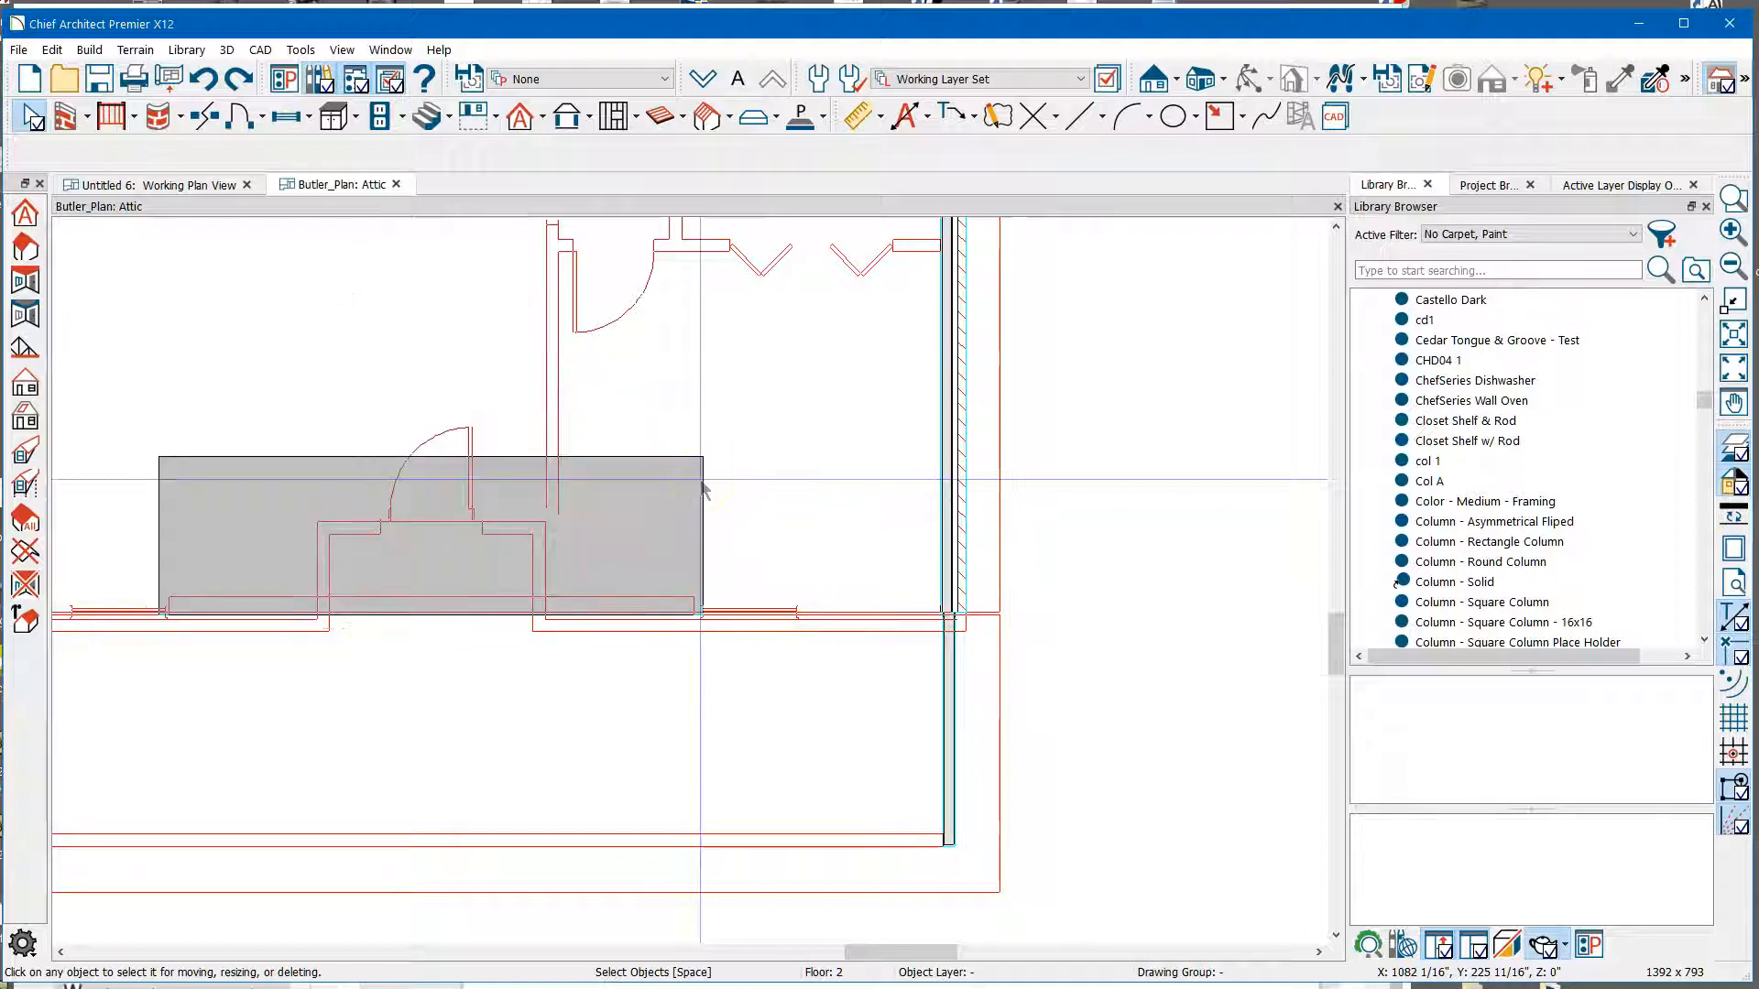
{"action": "key", "text": "ctrl+z"}
{"action": "key", "text": "ctrl+z"}
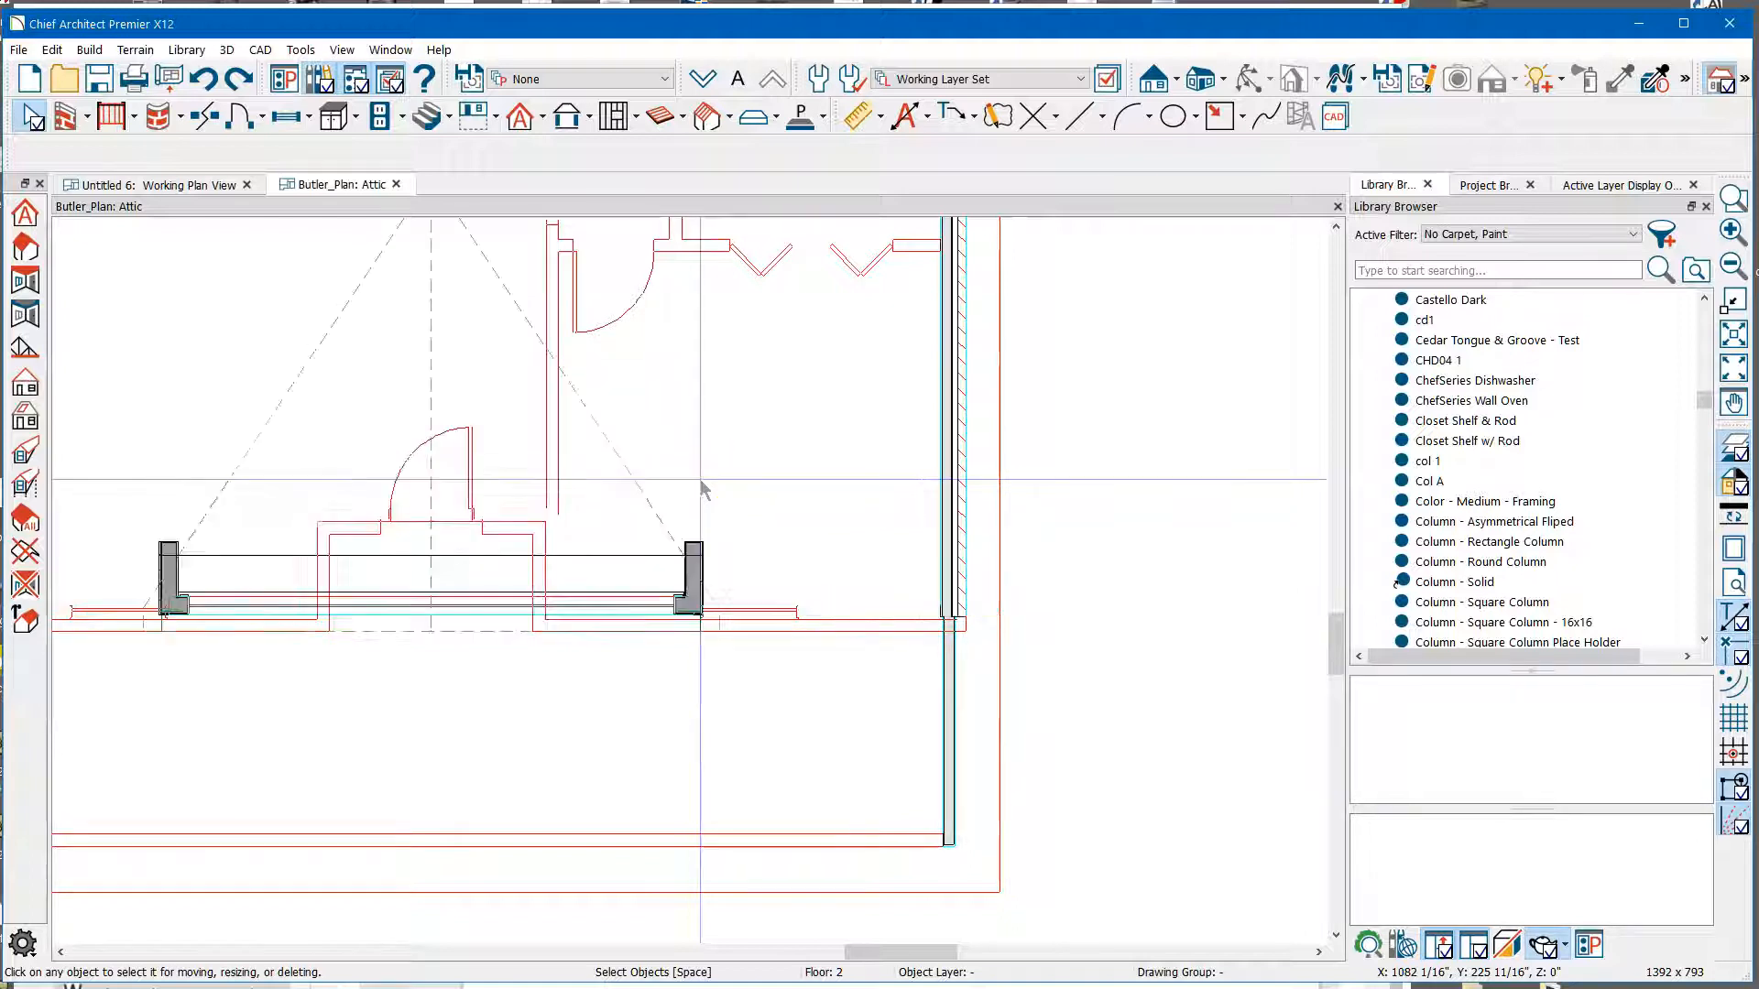
{"action": "key", "text": "ctrl+z"}
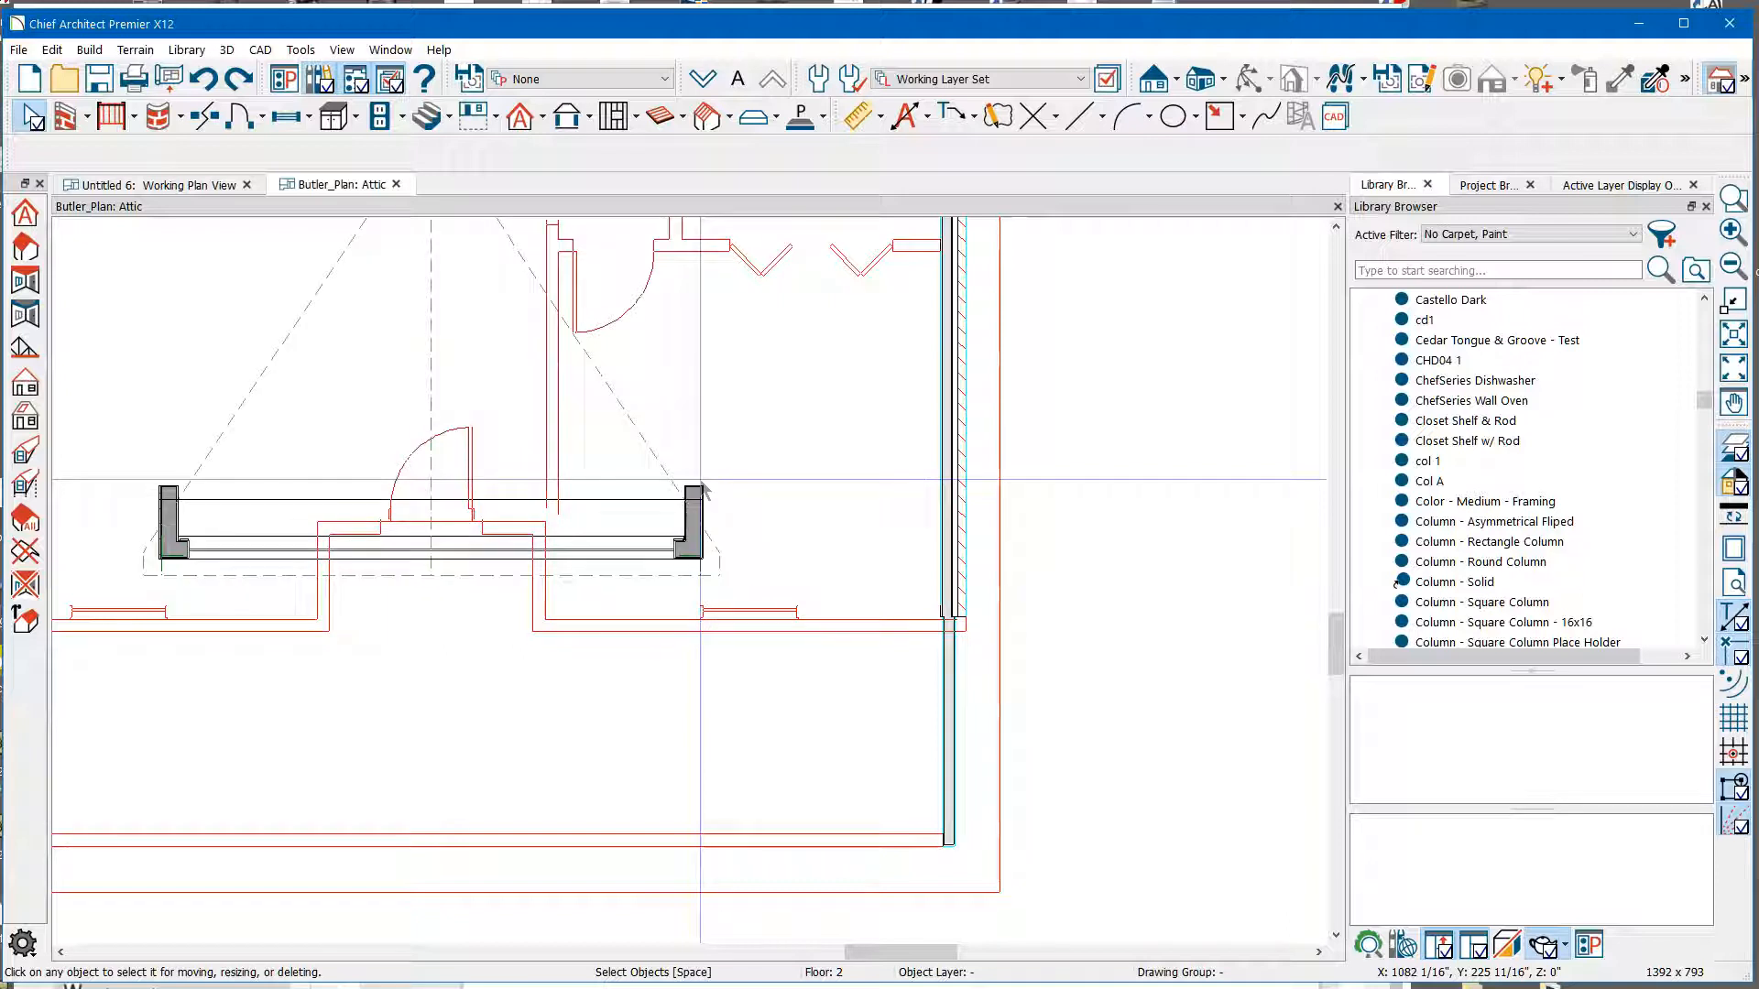
{"action": "key", "text": "ctrl+z"}
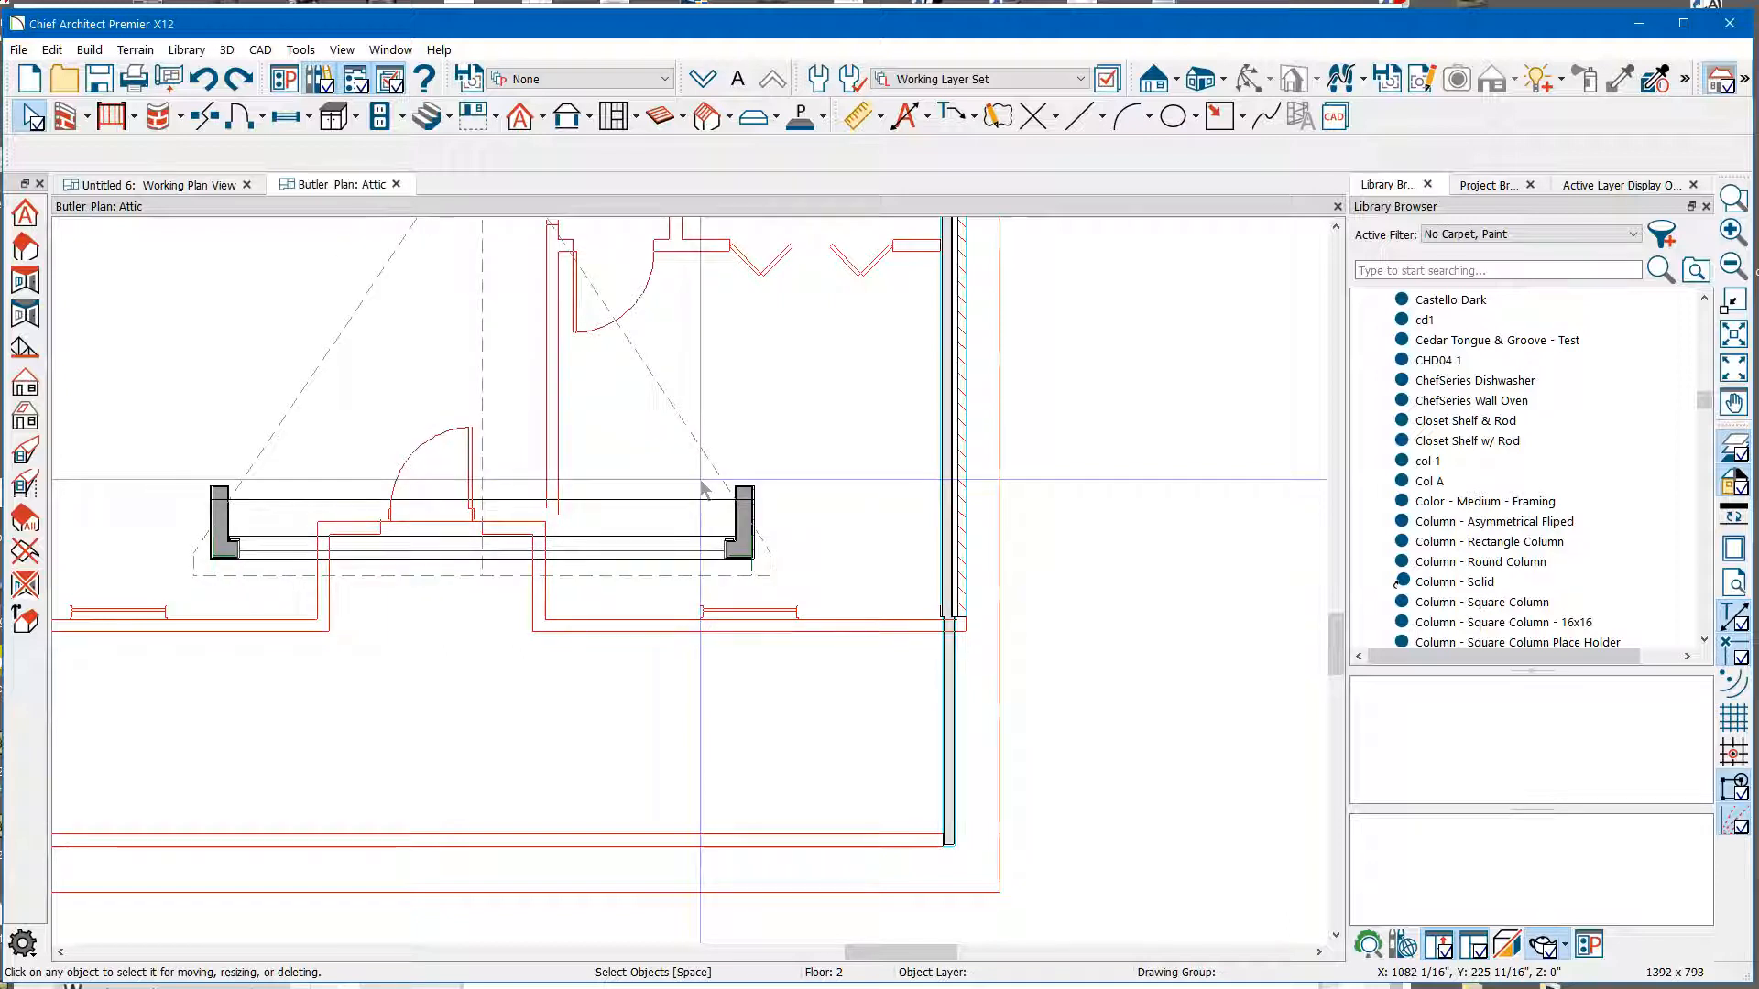
{"action": "key", "text": "ctrl+z"}
{"action": "key", "text": "ctrl+z"}
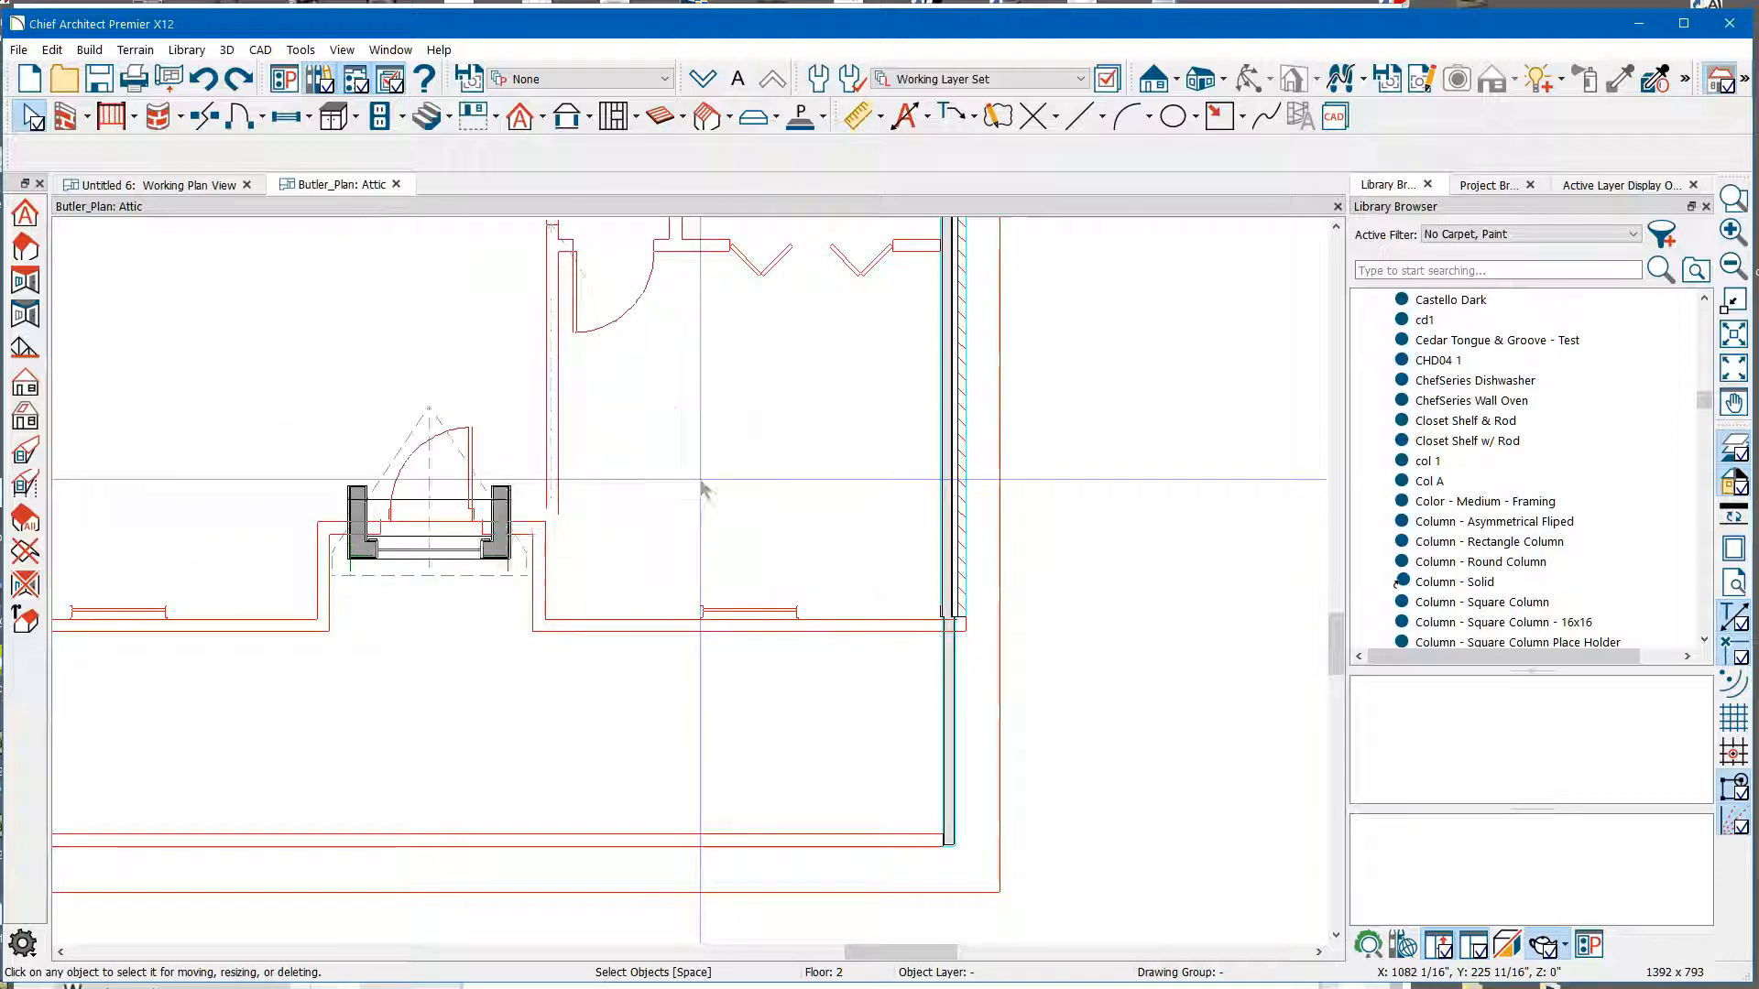
{"action": "key", "text": "ctrl+z"}
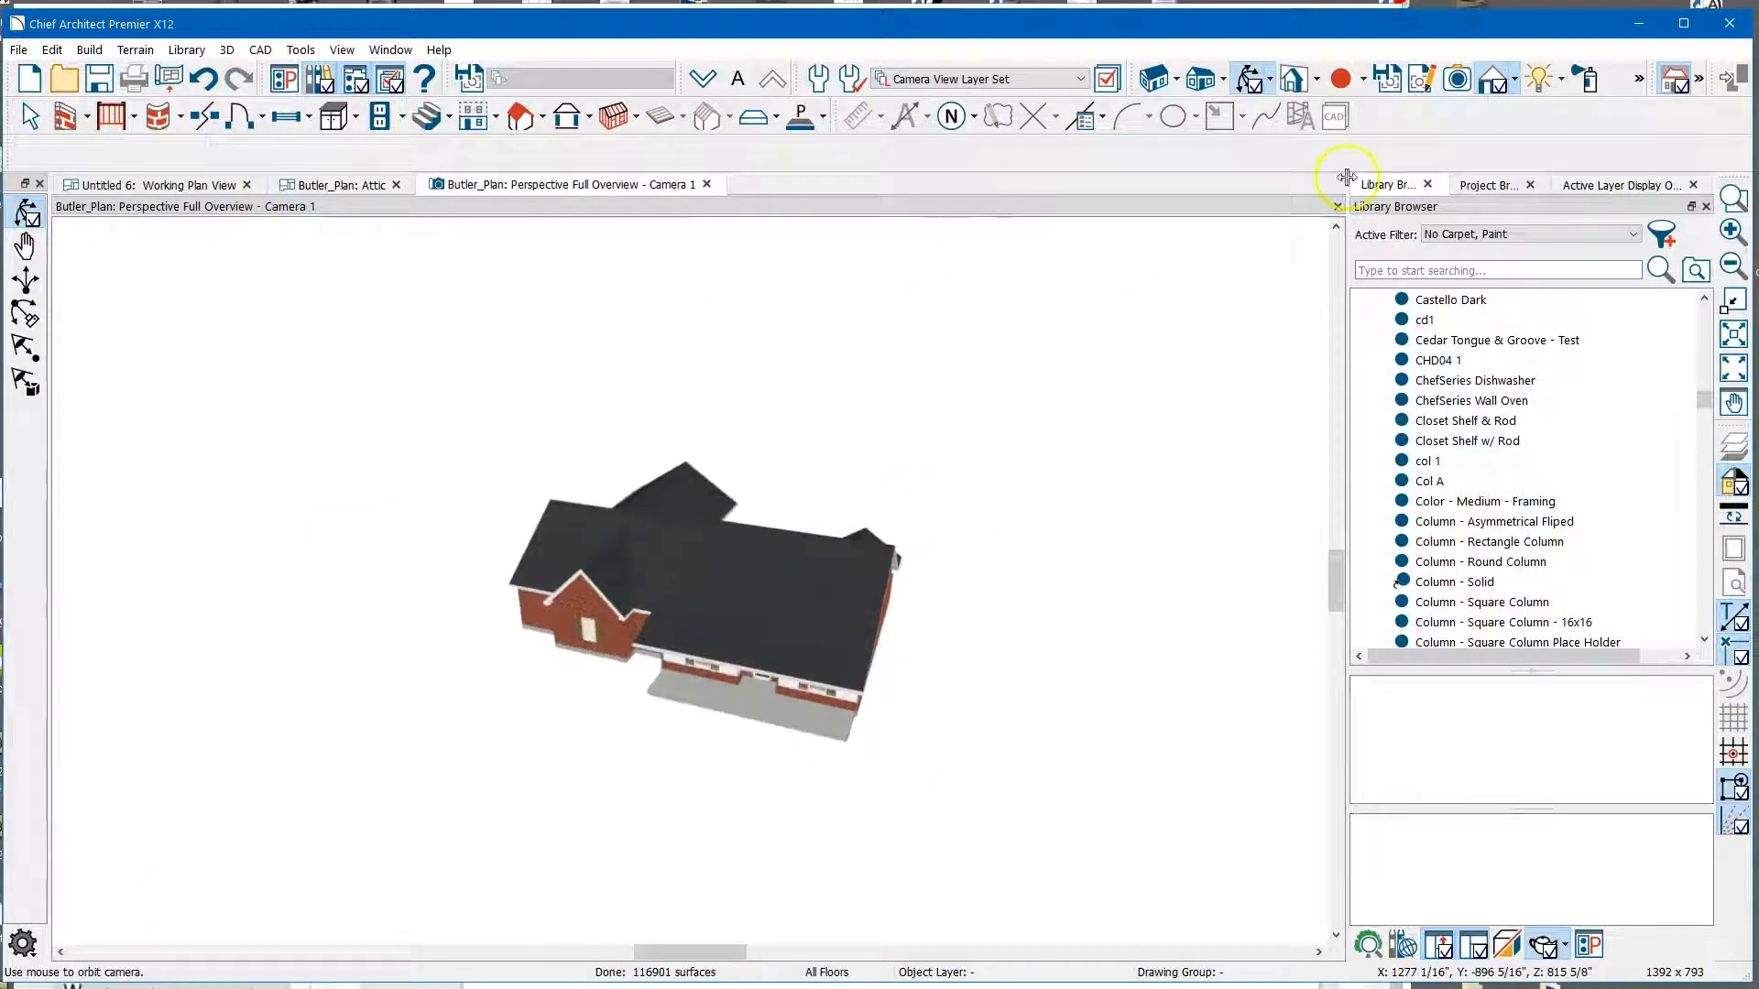
Show the front roof in the perspective full overview with the Technical Illustration rendering technique.
{"action": "left_click", "coordinate": [1513, 81]}
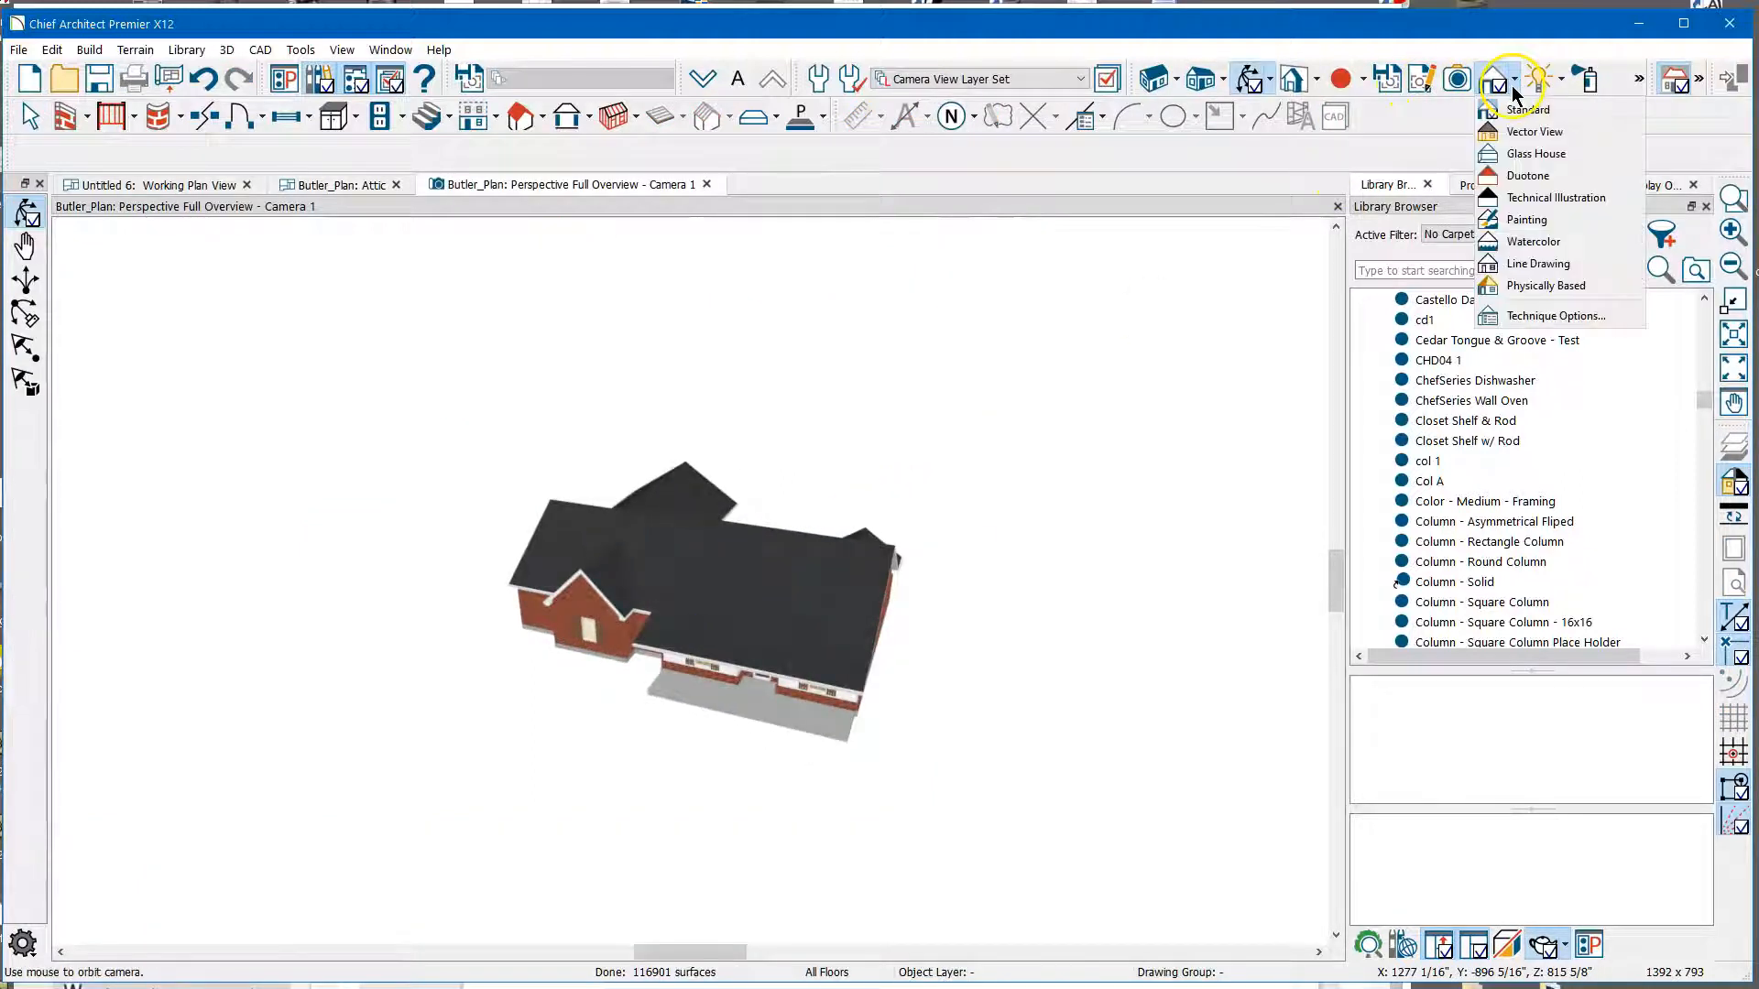
{"action": "left_click", "coordinate": [1563, 198]}
{"action": "left_click_drag", "start_coordinate": [723, 633], "coordinate": [764, 660]}
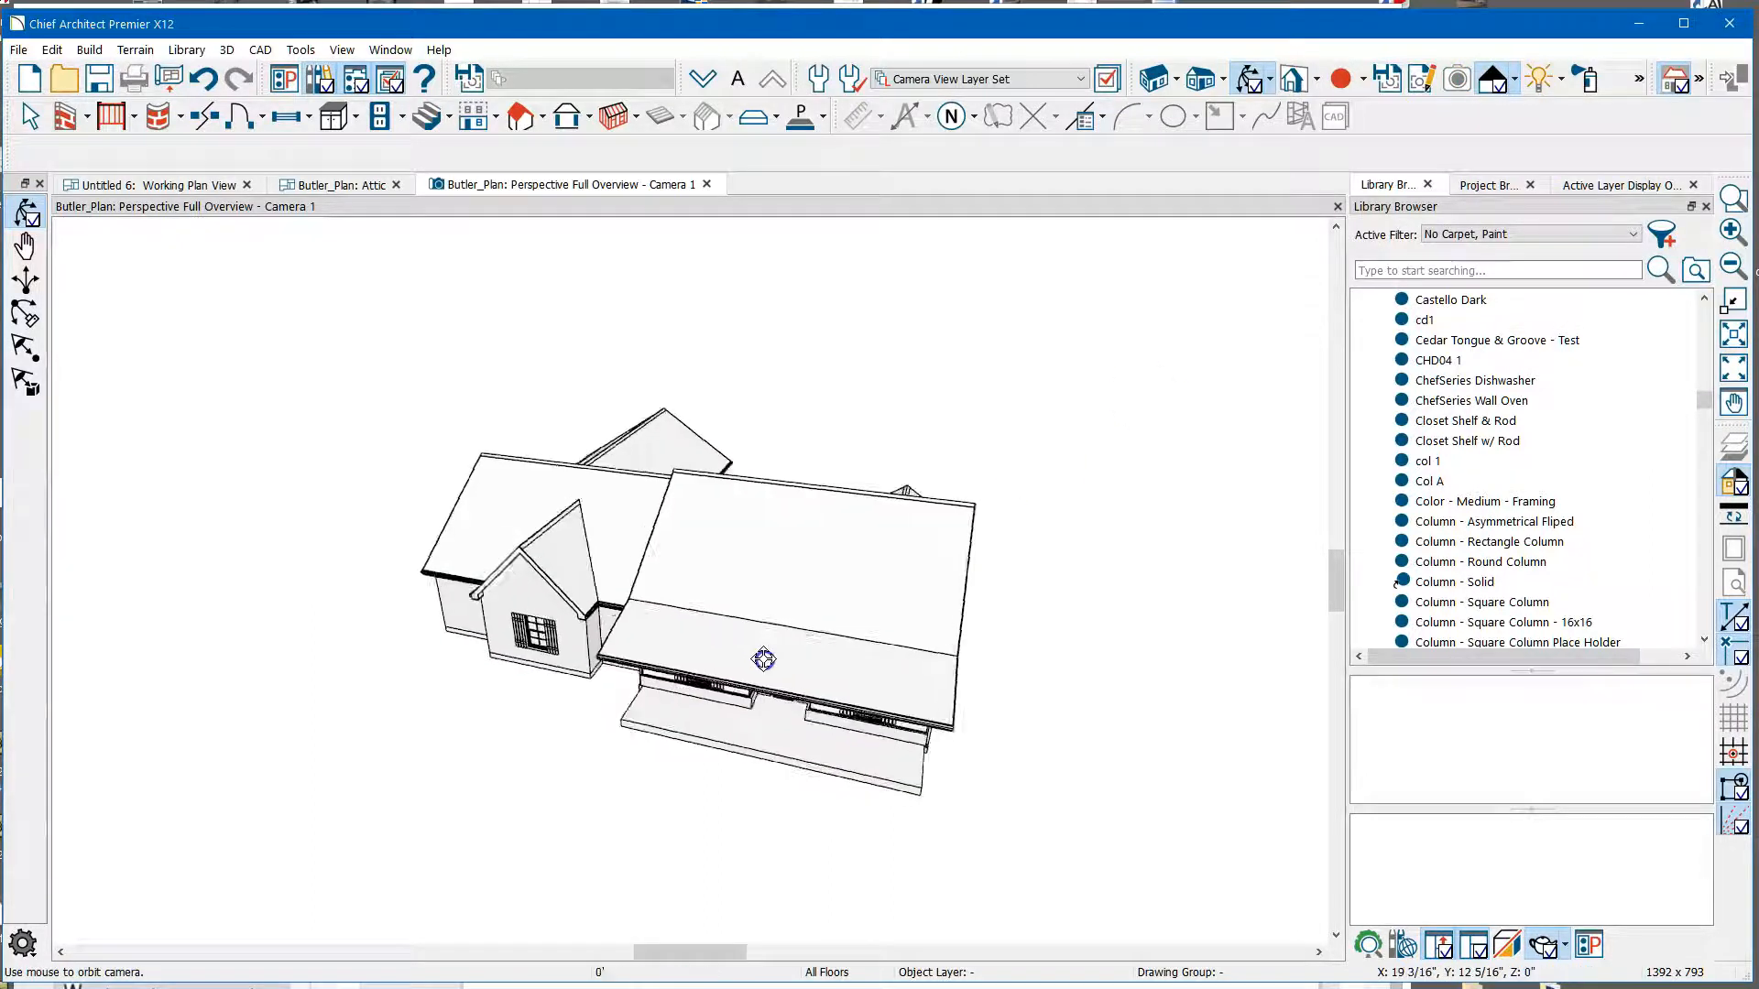
{"action": "scroll", "coordinate": [821, 589], "scroll_direction": "up", "scroll_amount": 5}
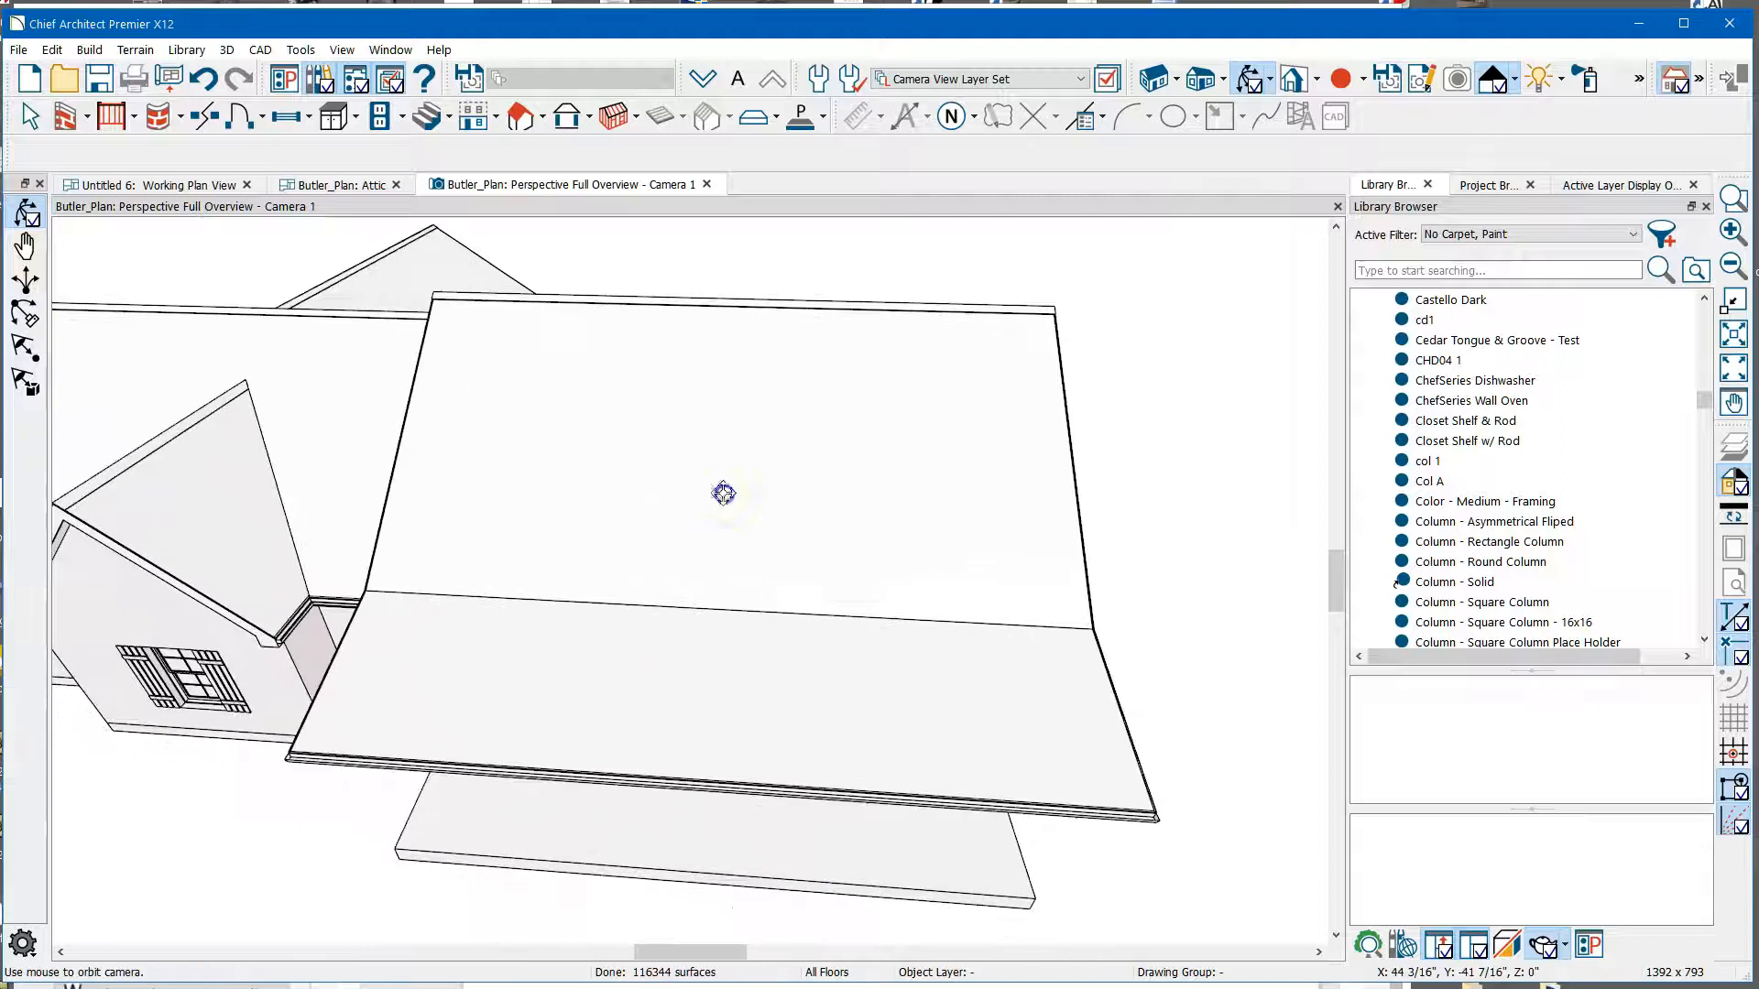
Break the lower edge of the upper front roof plane at three points: the middle and both ends of the dormer opening.
{"action": "left_click_drag", "start_coordinate": [724, 494], "coordinate": [729, 546]}
{"action": "key", "text": "space"}
{"action": "left_click", "coordinate": [729, 546]}
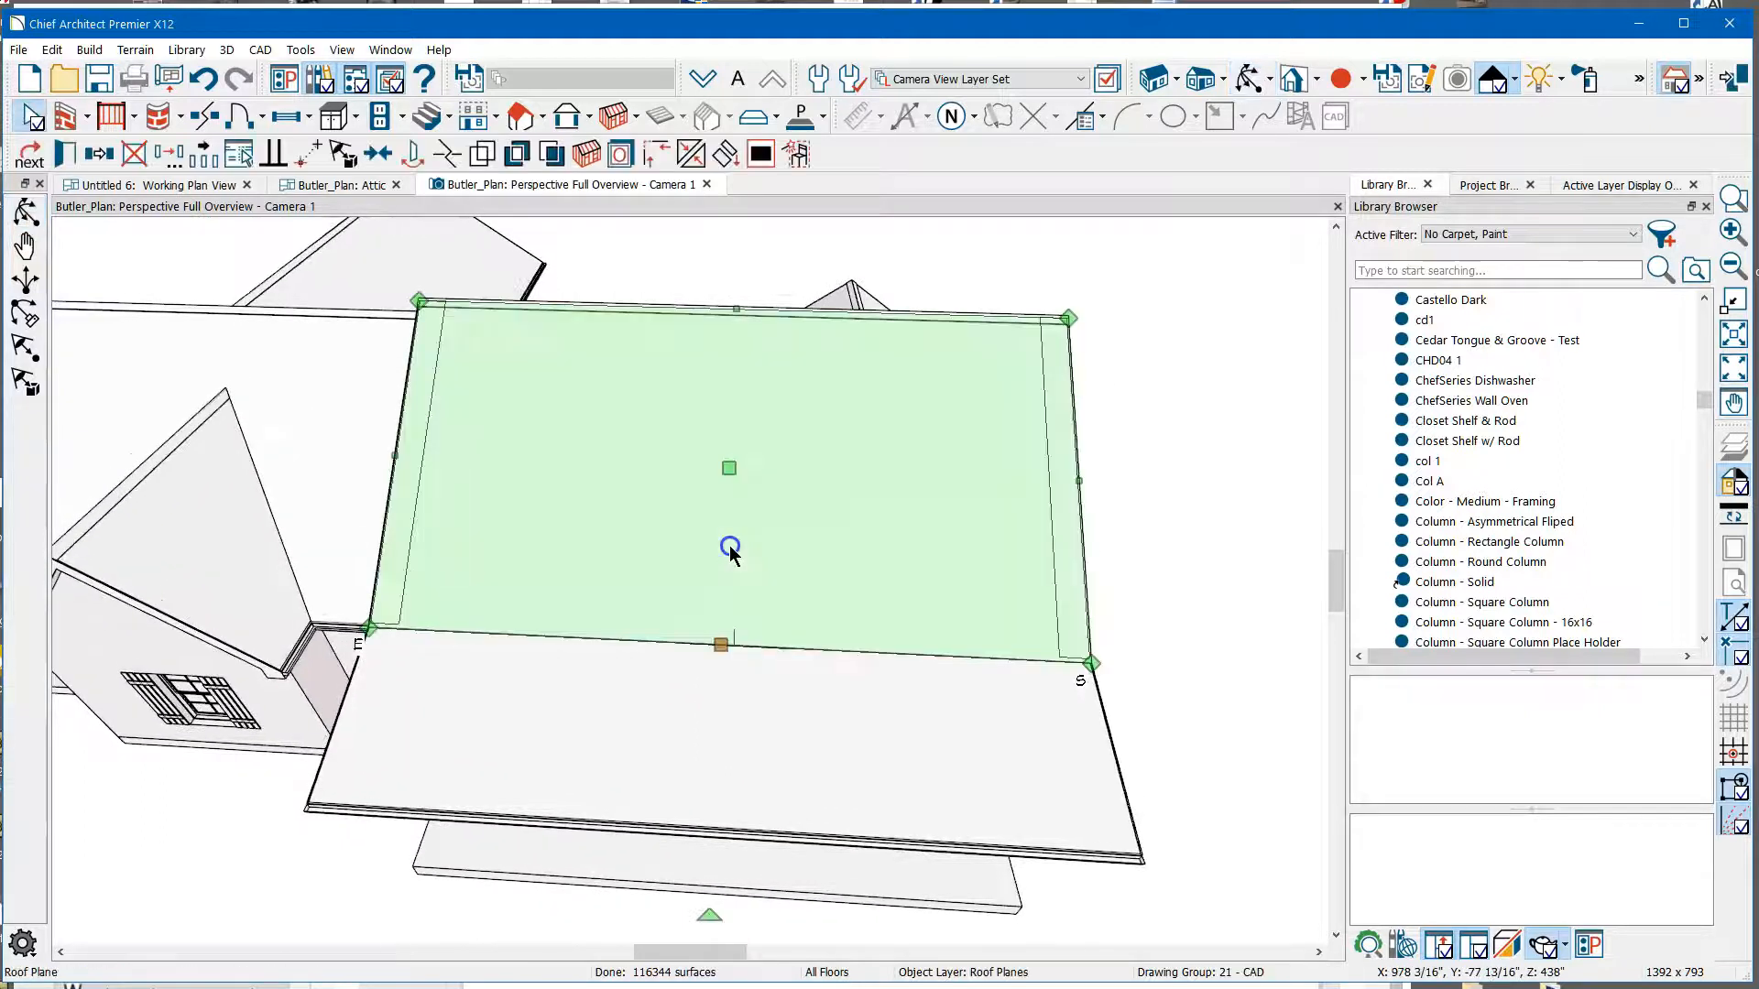
{"action": "key", "text": "Escape"}
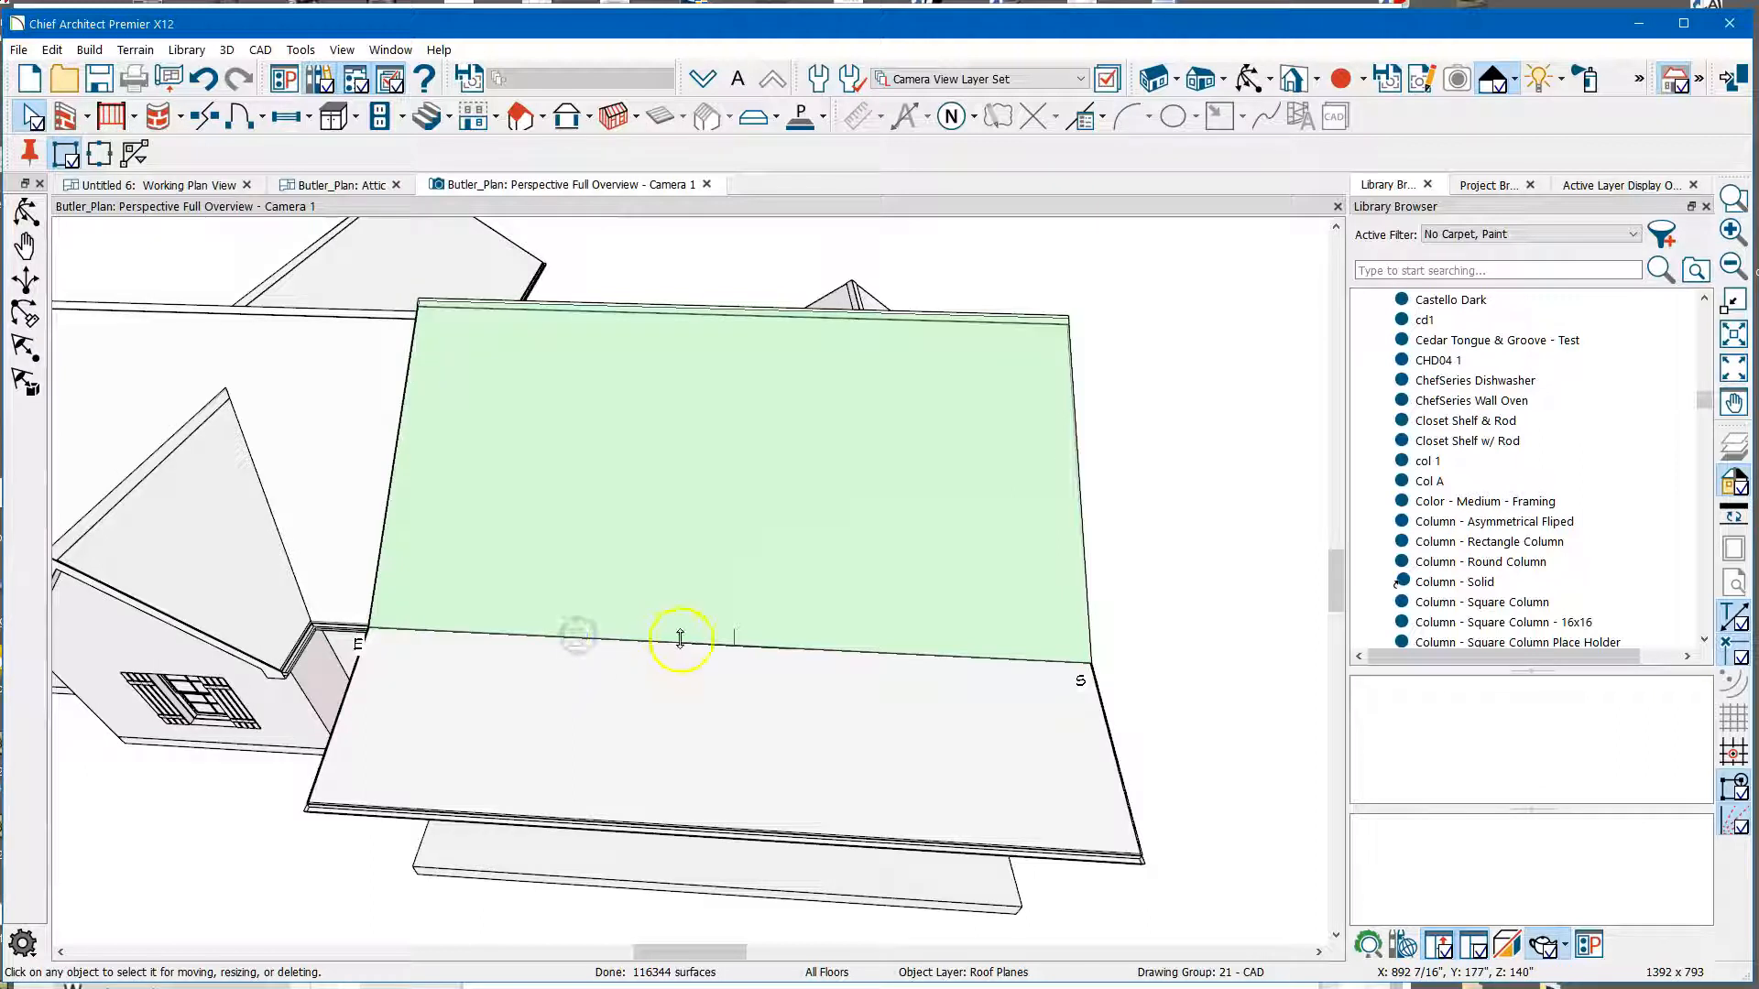
{"action": "left_click", "coordinate": [724, 636]}
{"action": "left_click_drag", "start_coordinate": [724, 636], "coordinate": [870, 652]}
{"action": "key", "text": "Escape"}
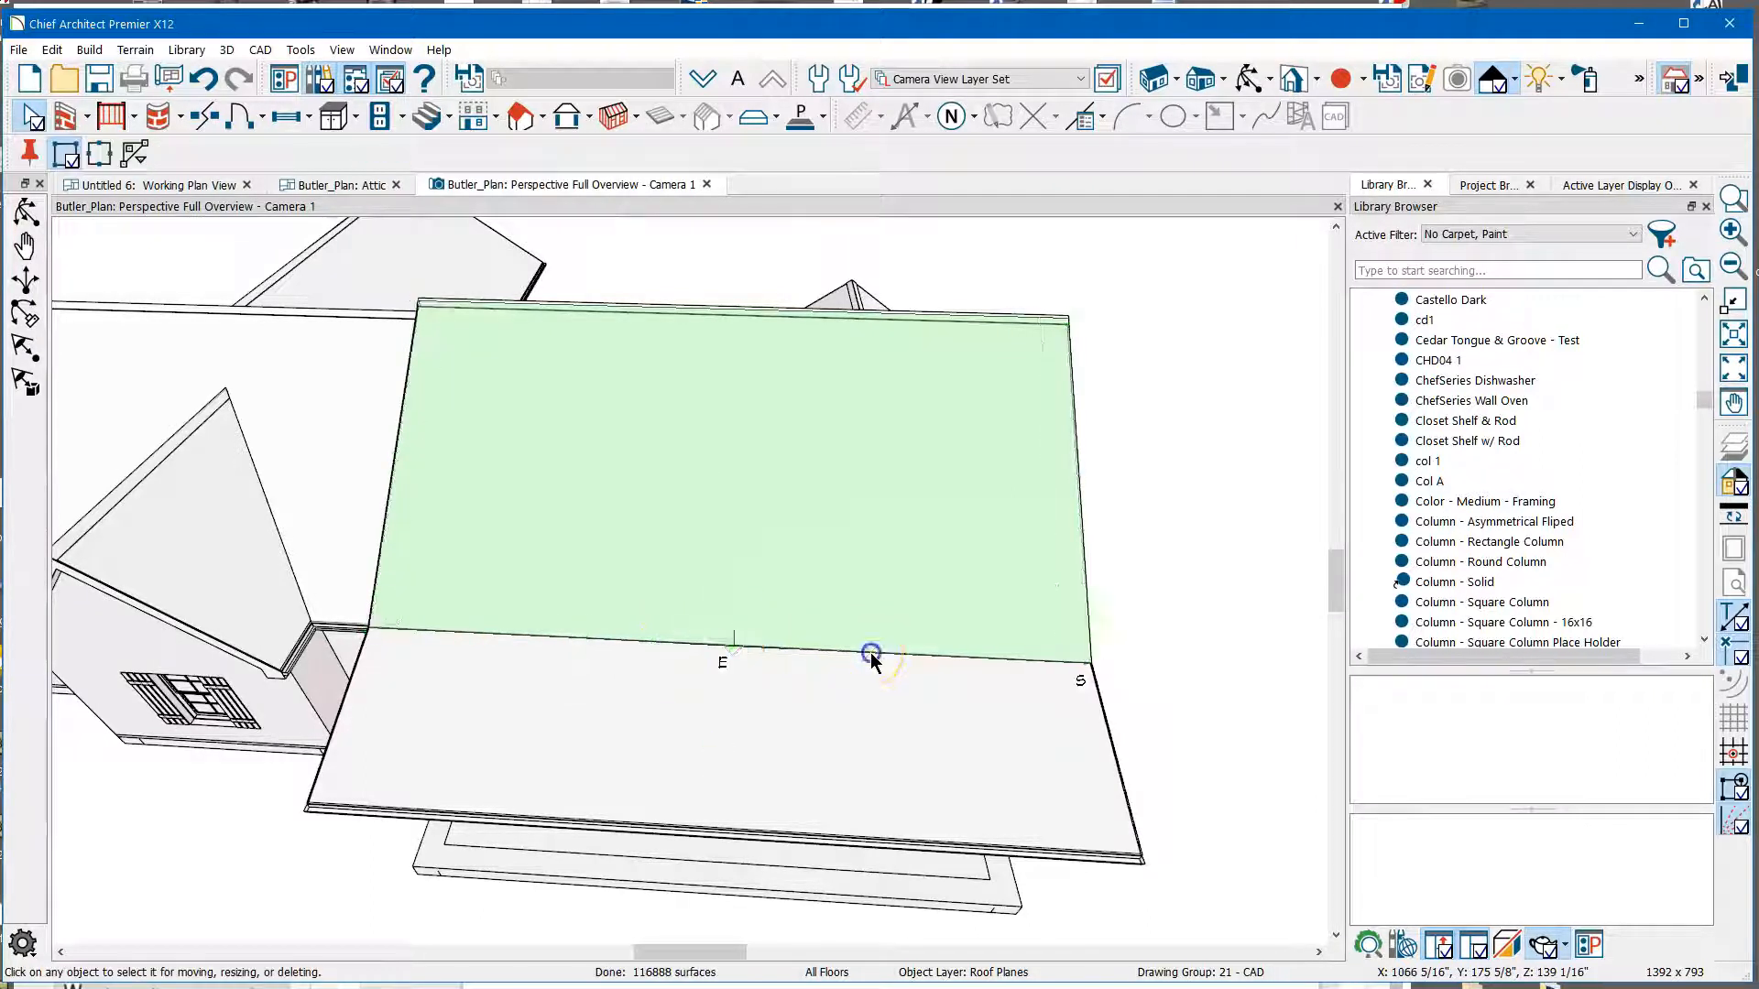
Pull the middle break point up the slope to cut a triangular dormer opening, and view it from the front corner of the house.
{"action": "left_click", "coordinate": [743, 625]}
{"action": "left_click_drag", "start_coordinate": [743, 626], "coordinate": [735, 396]}
{"action": "left_click", "coordinate": [588, 415]}
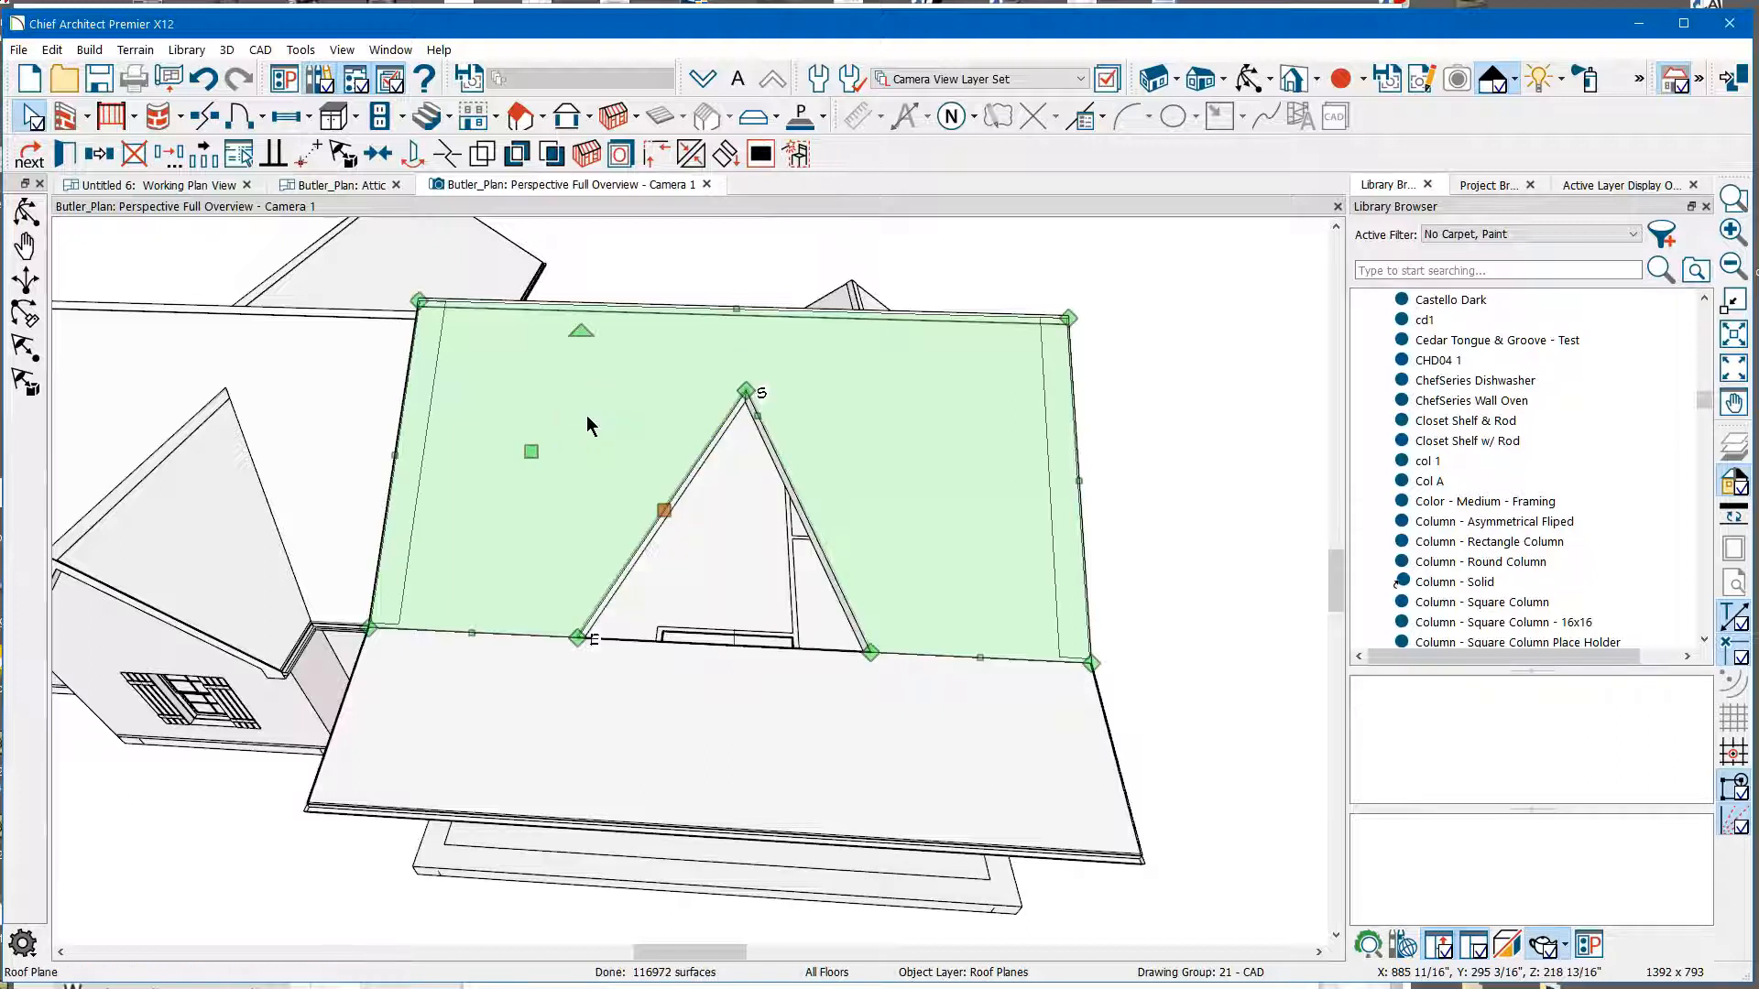
{"action": "left_click", "coordinate": [1251, 82]}
{"action": "left_click_drag", "start_coordinate": [1088, 314], "coordinate": [922, 294]}
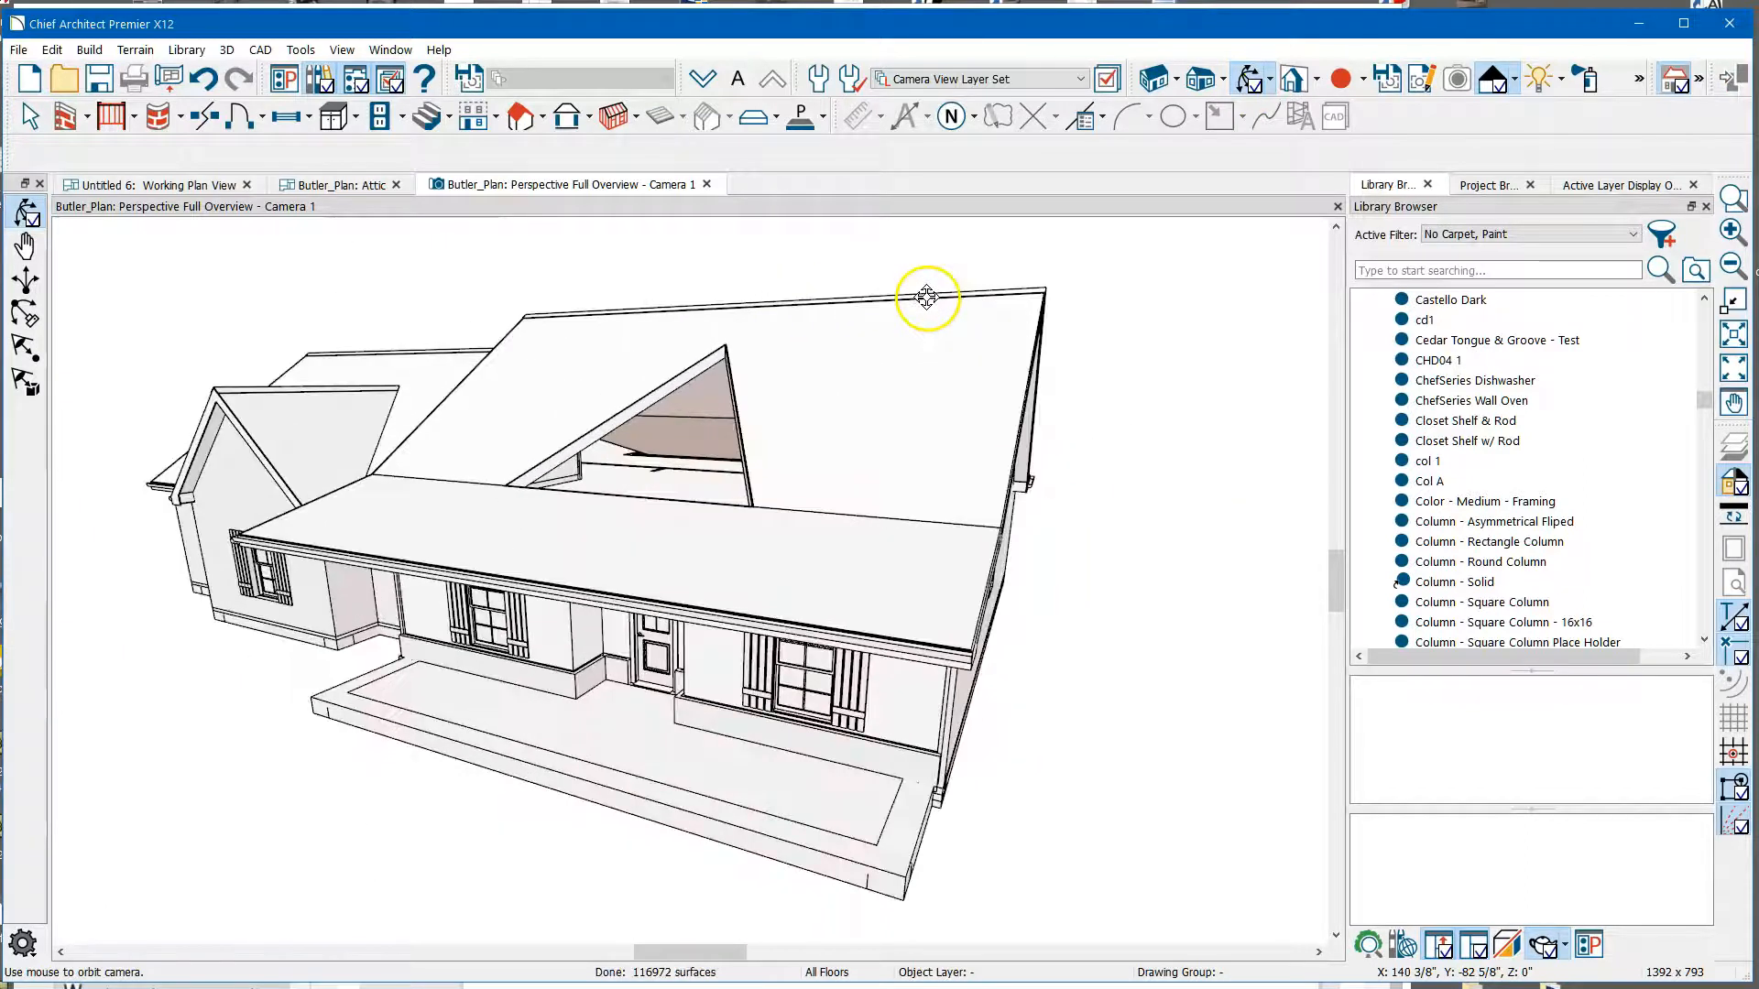
In the 1st Floor plan, examine how the triangular opening's Dining-side corner lines up with the roof plane edges and the front wall.
{"action": "left_click", "coordinate": [325, 186]}
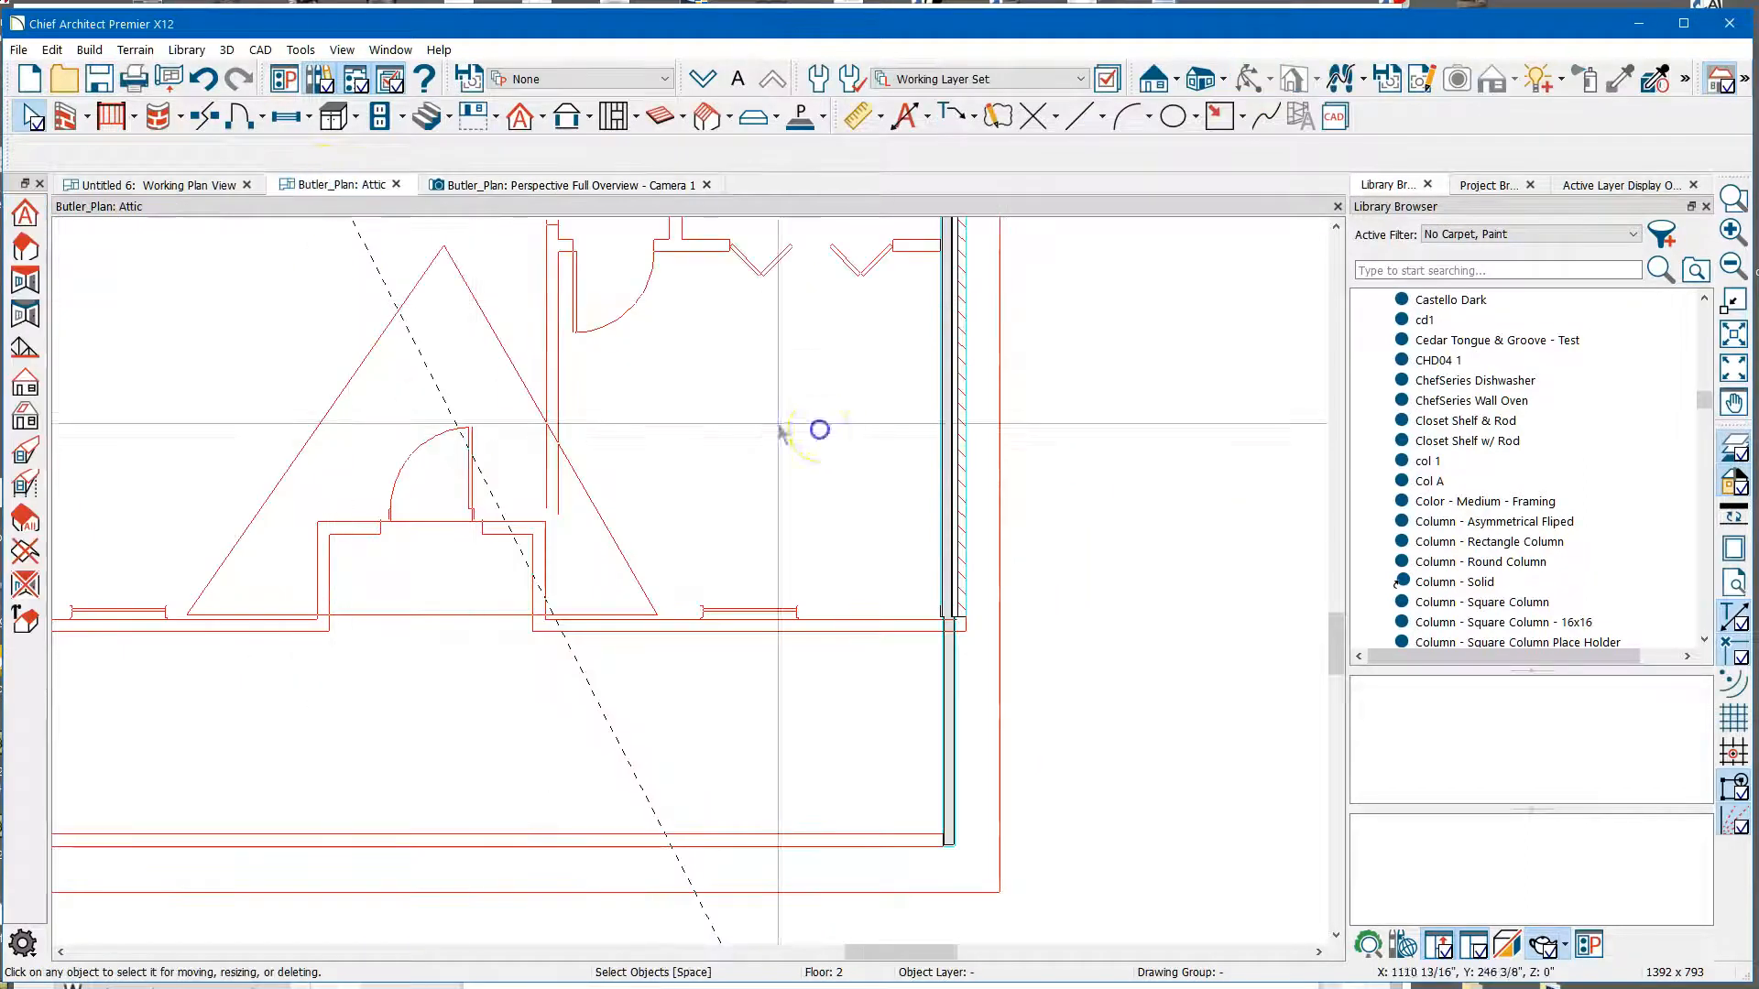
{"action": "left_click", "coordinate": [720, 77]}
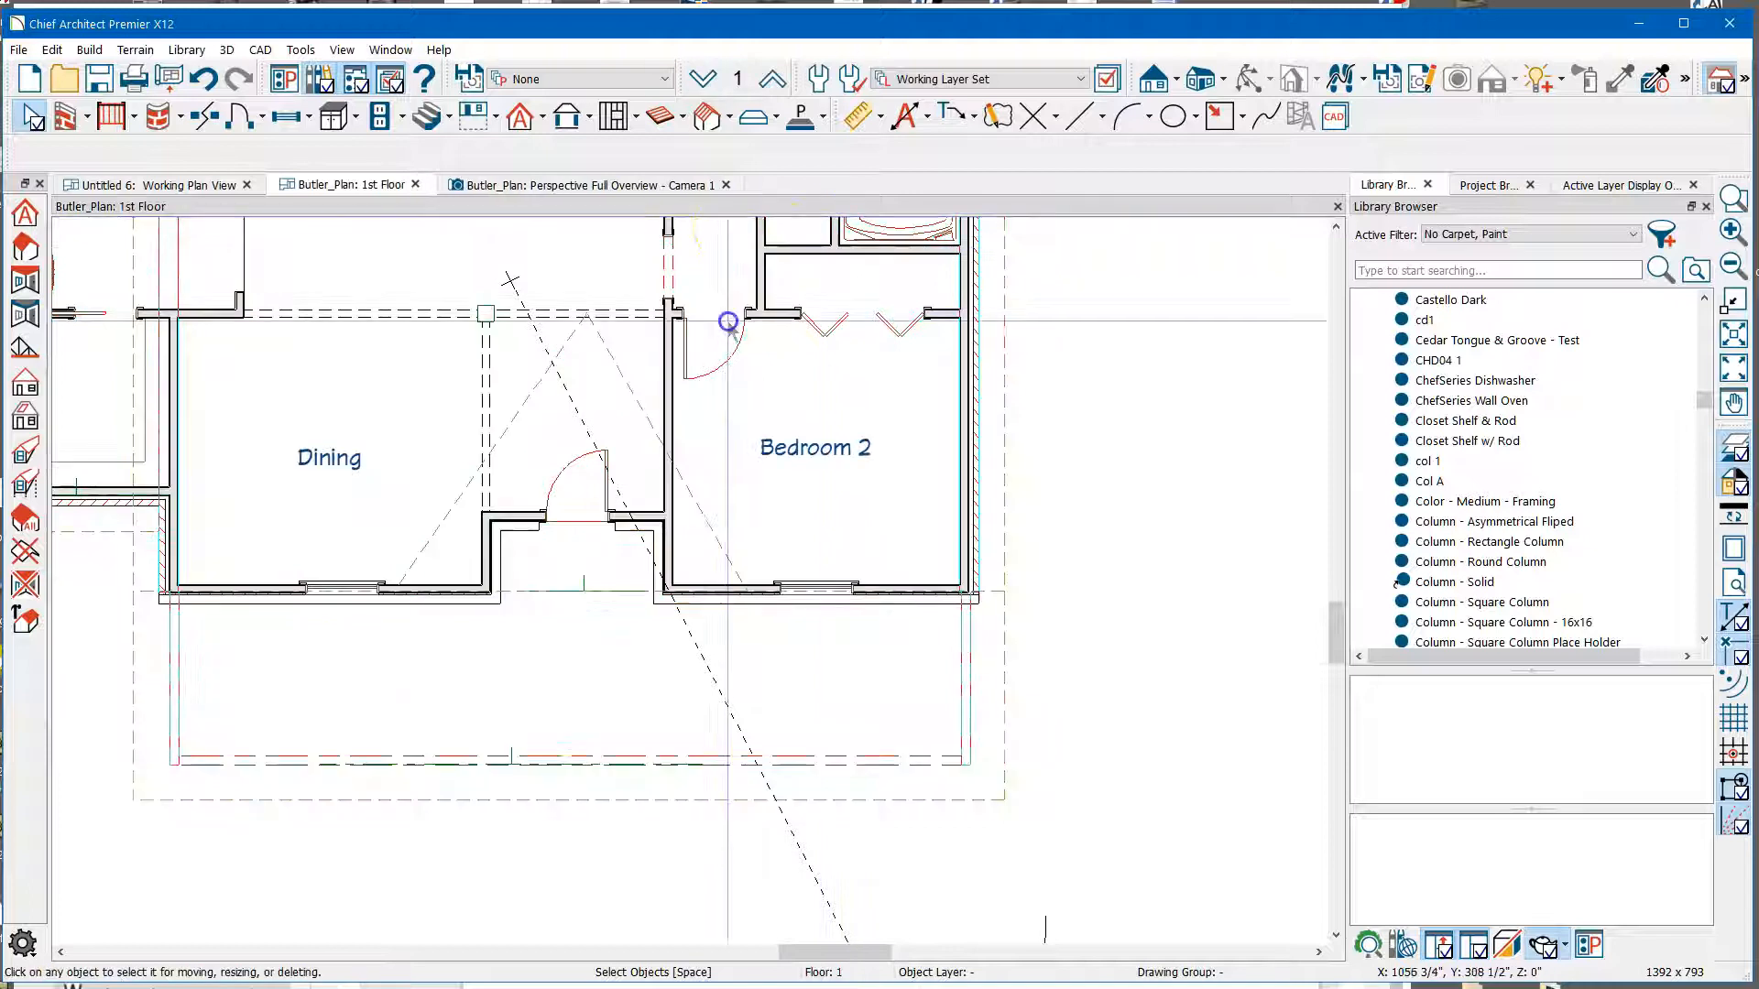
{"action": "scroll", "coordinate": [349, 653], "scroll_direction": "up", "scroll_amount": 2}
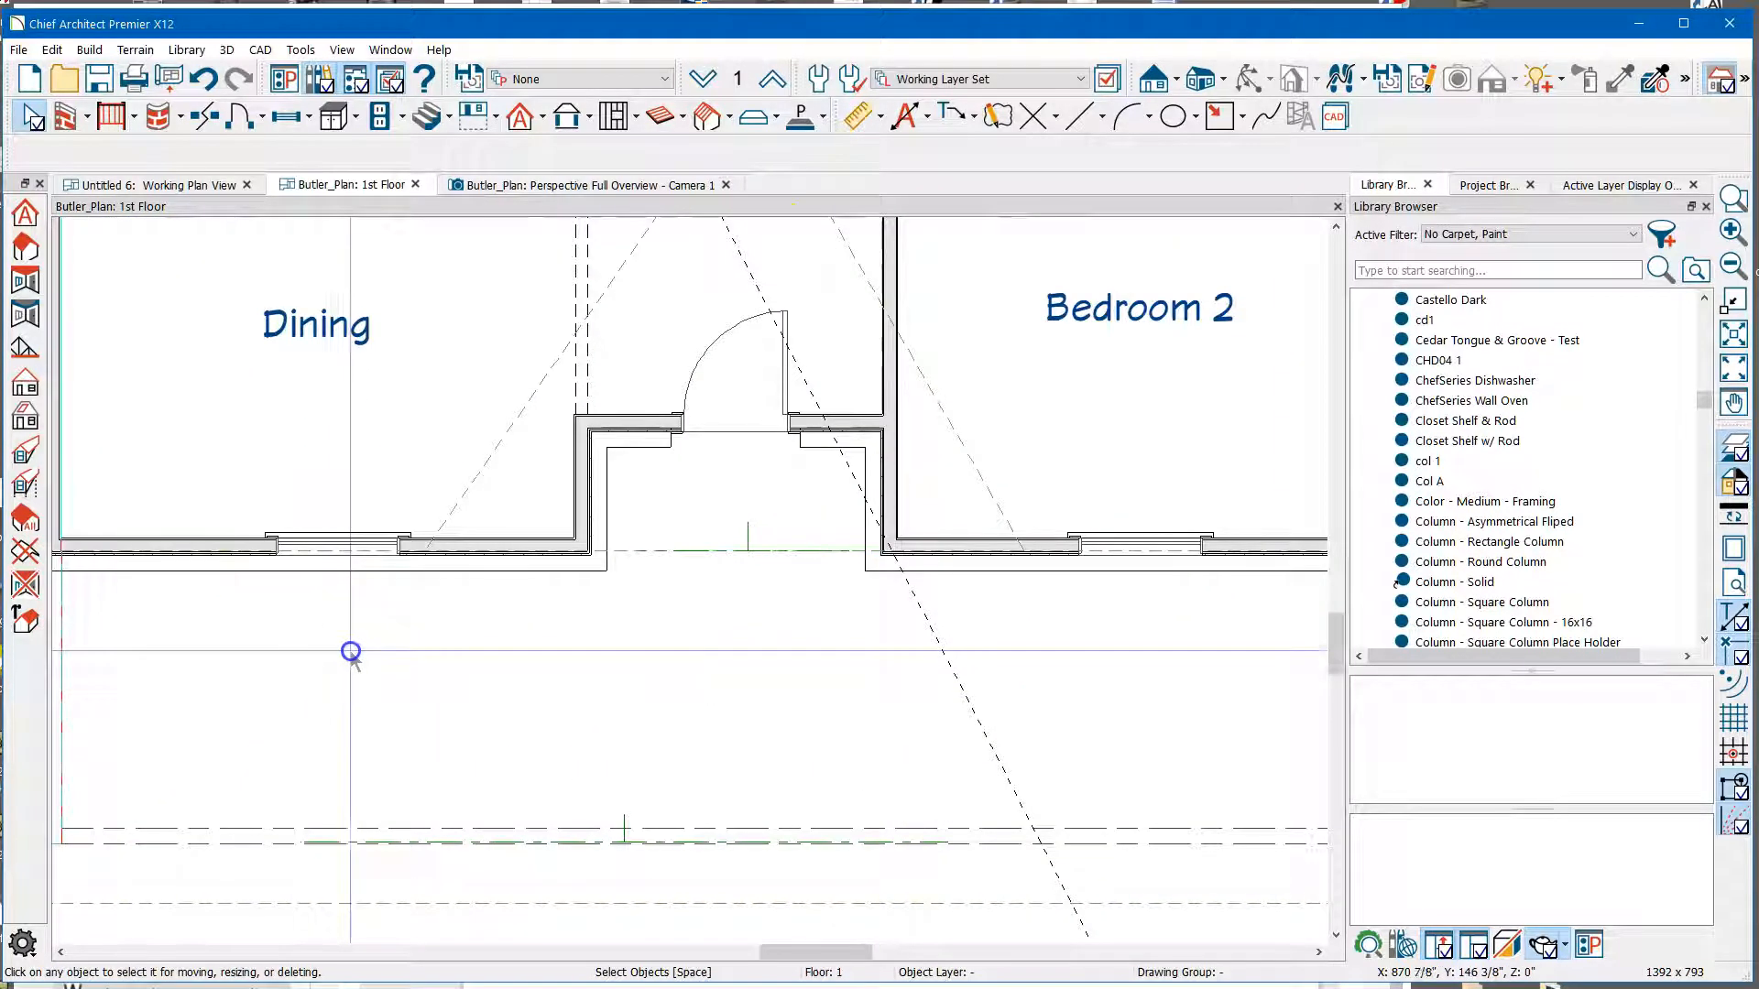
{"action": "scroll", "coordinate": [432, 619], "scroll_direction": "up", "scroll_amount": 1}
{"action": "scroll", "coordinate": [376, 491], "scroll_direction": "up", "scroll_amount": 4}
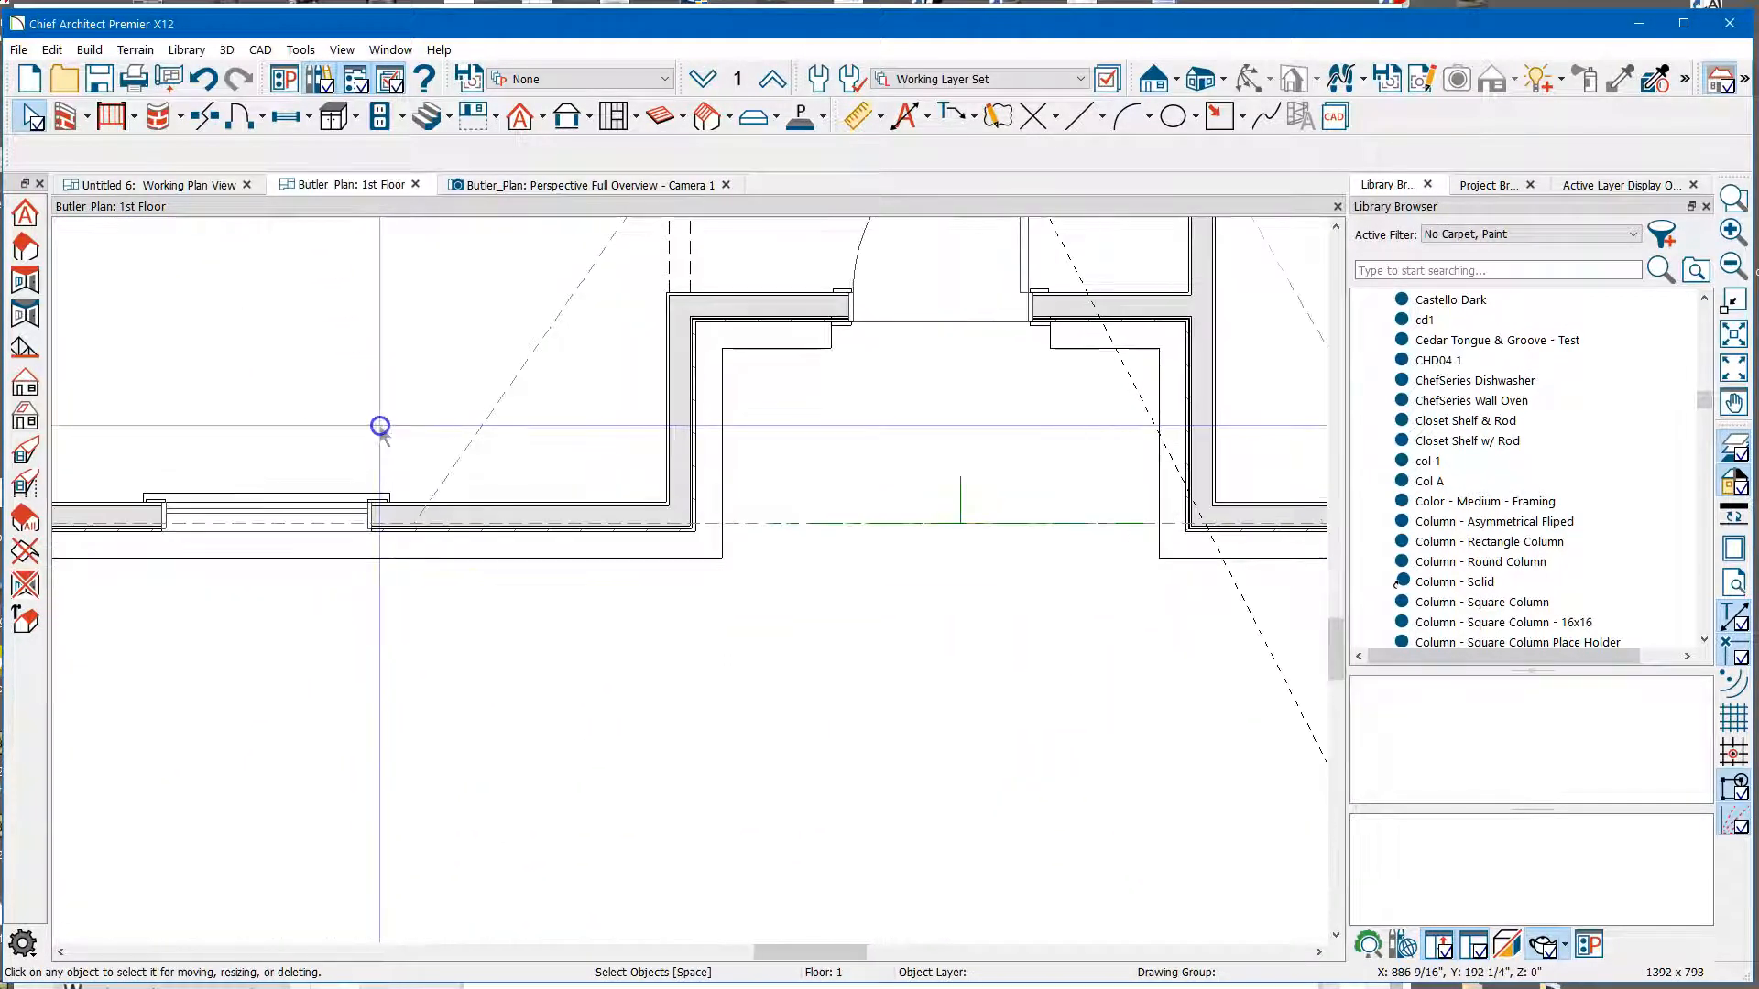
{"action": "scroll", "coordinate": [420, 672], "scroll_direction": "up", "scroll_amount": 4}
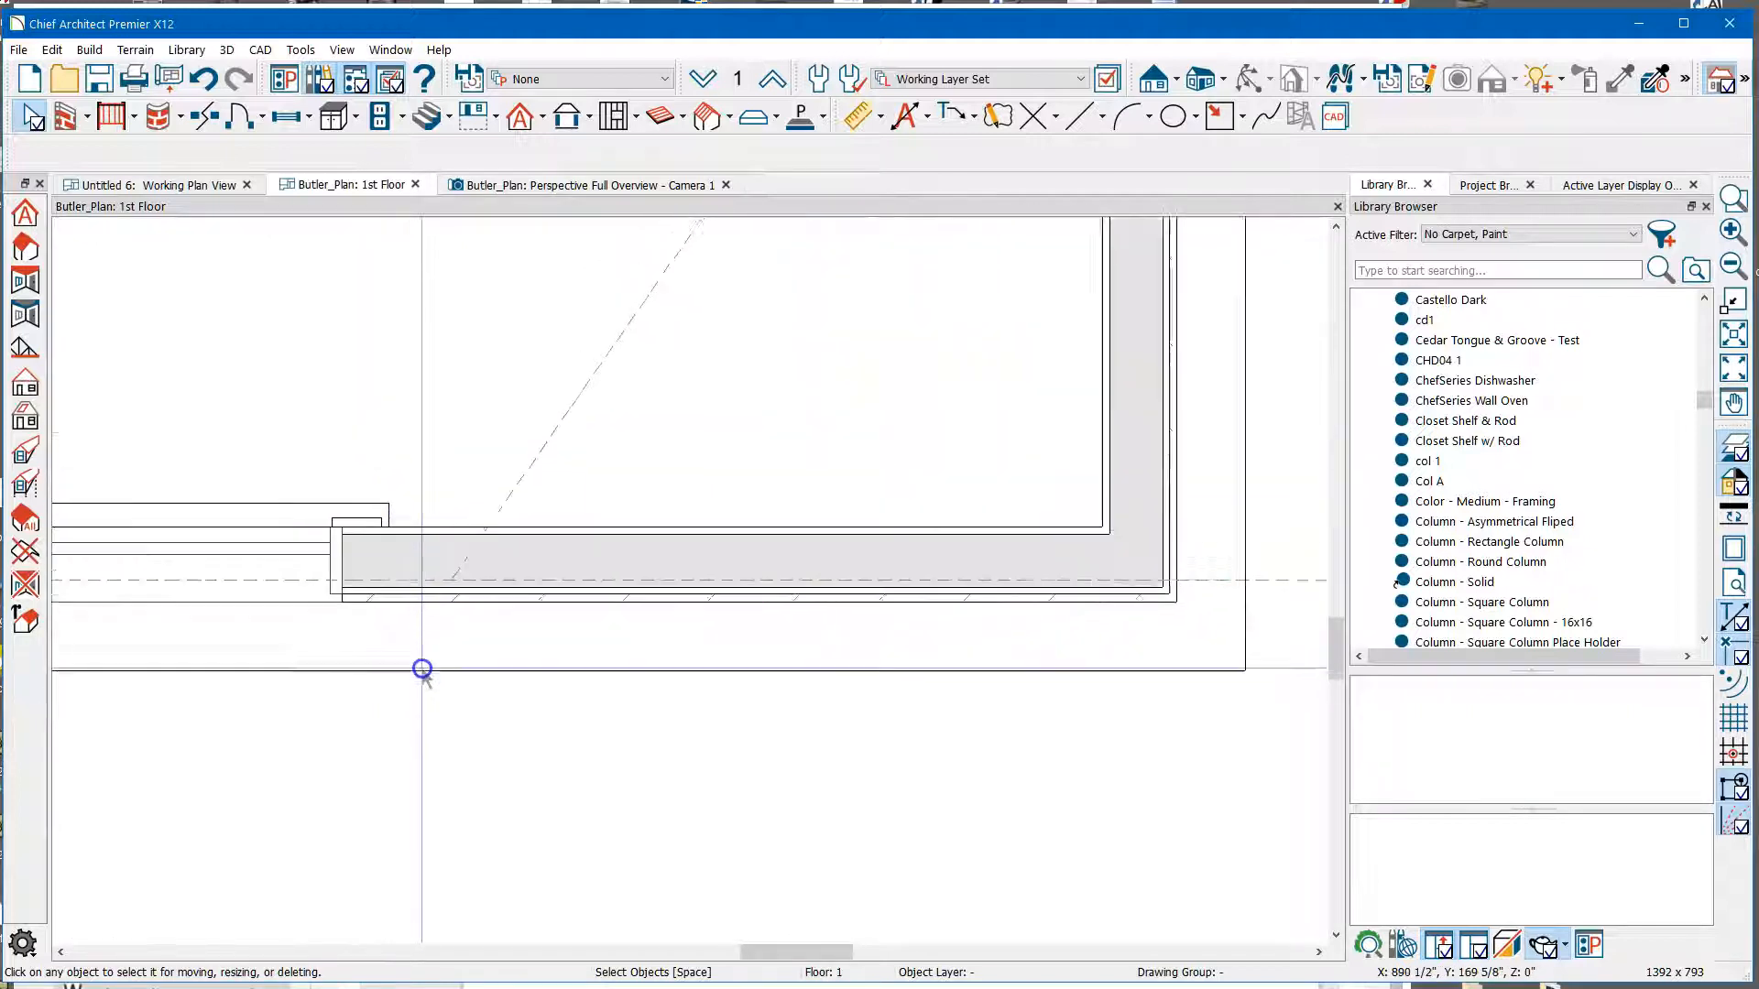
{"action": "left_click", "coordinate": [454, 571]}
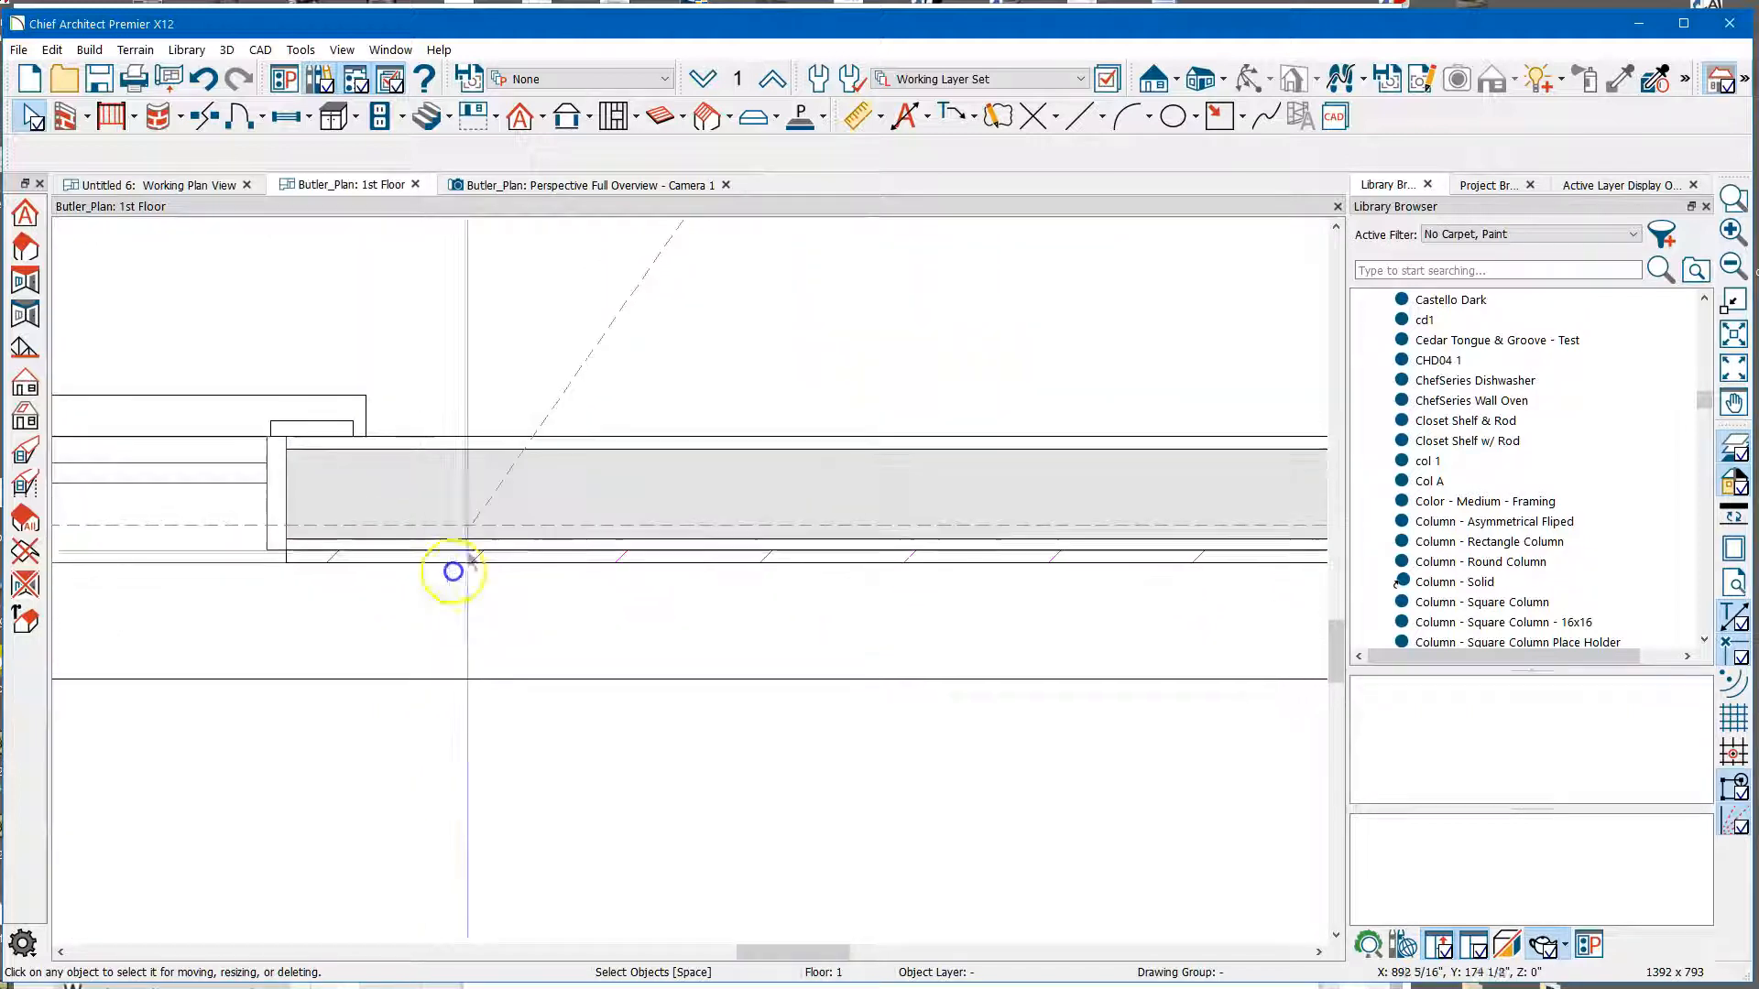
{"action": "left_click", "coordinate": [550, 409]}
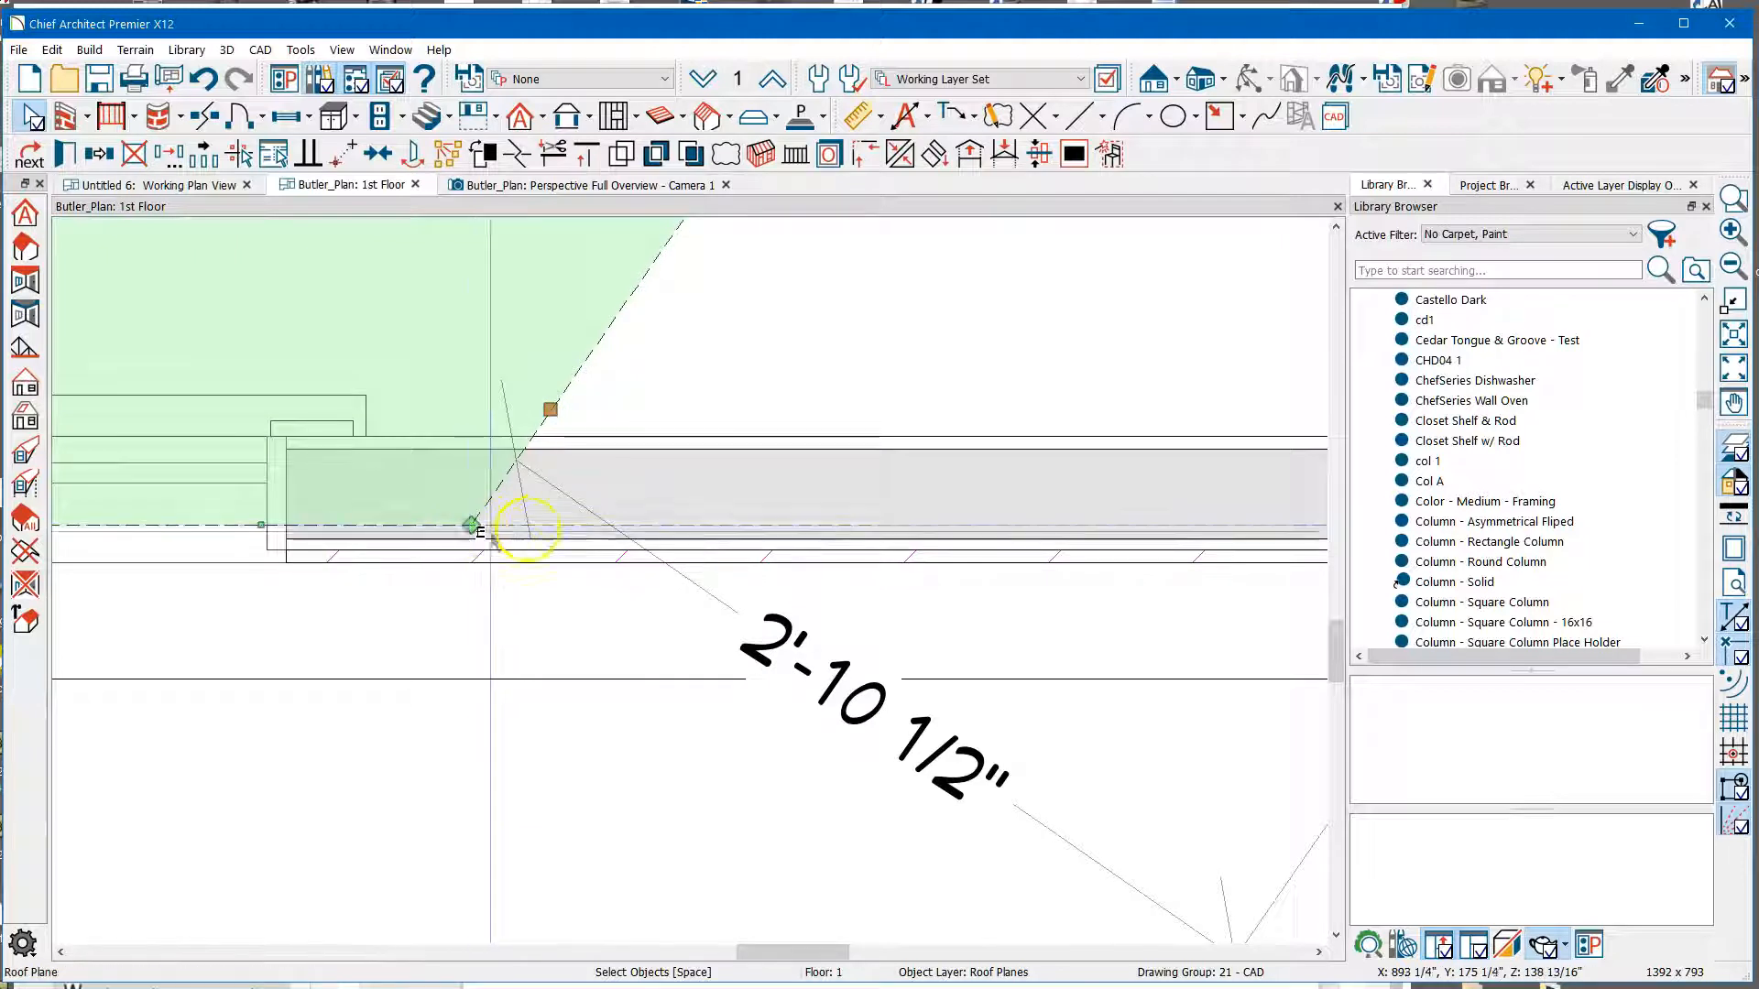
{"action": "left_click", "coordinate": [642, 526]}
{"action": "left_click", "coordinate": [643, 534]}
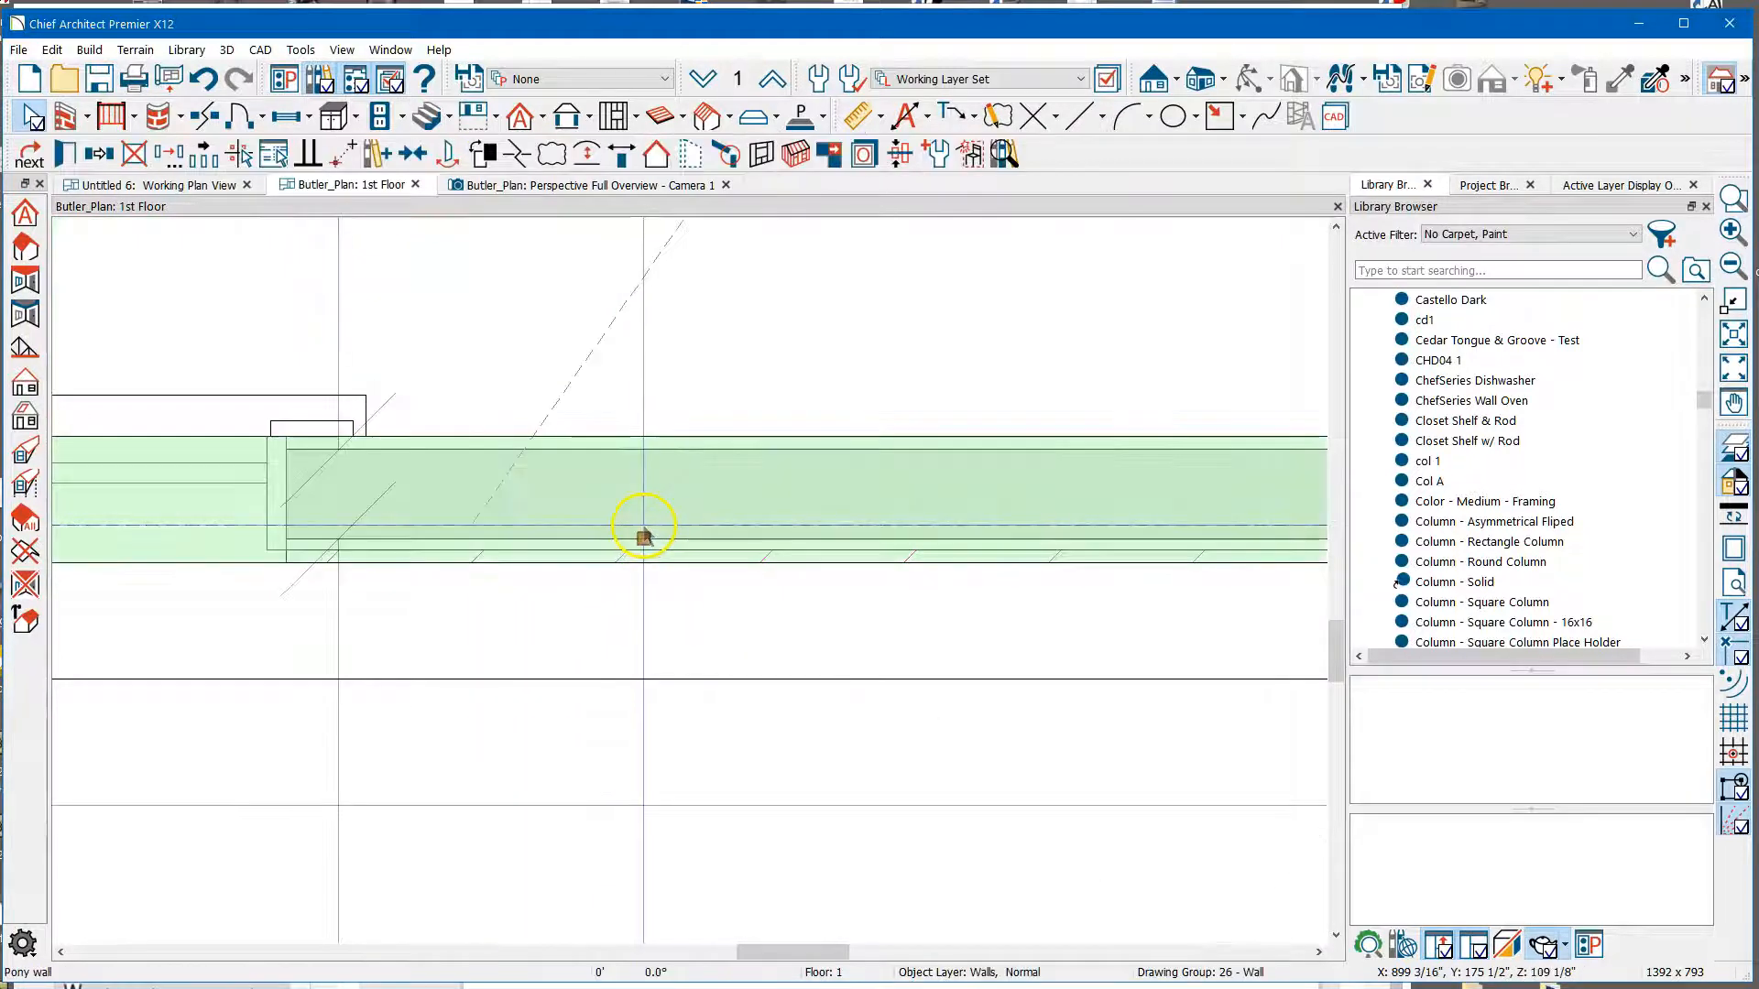
{"action": "left_click", "coordinate": [642, 525]}
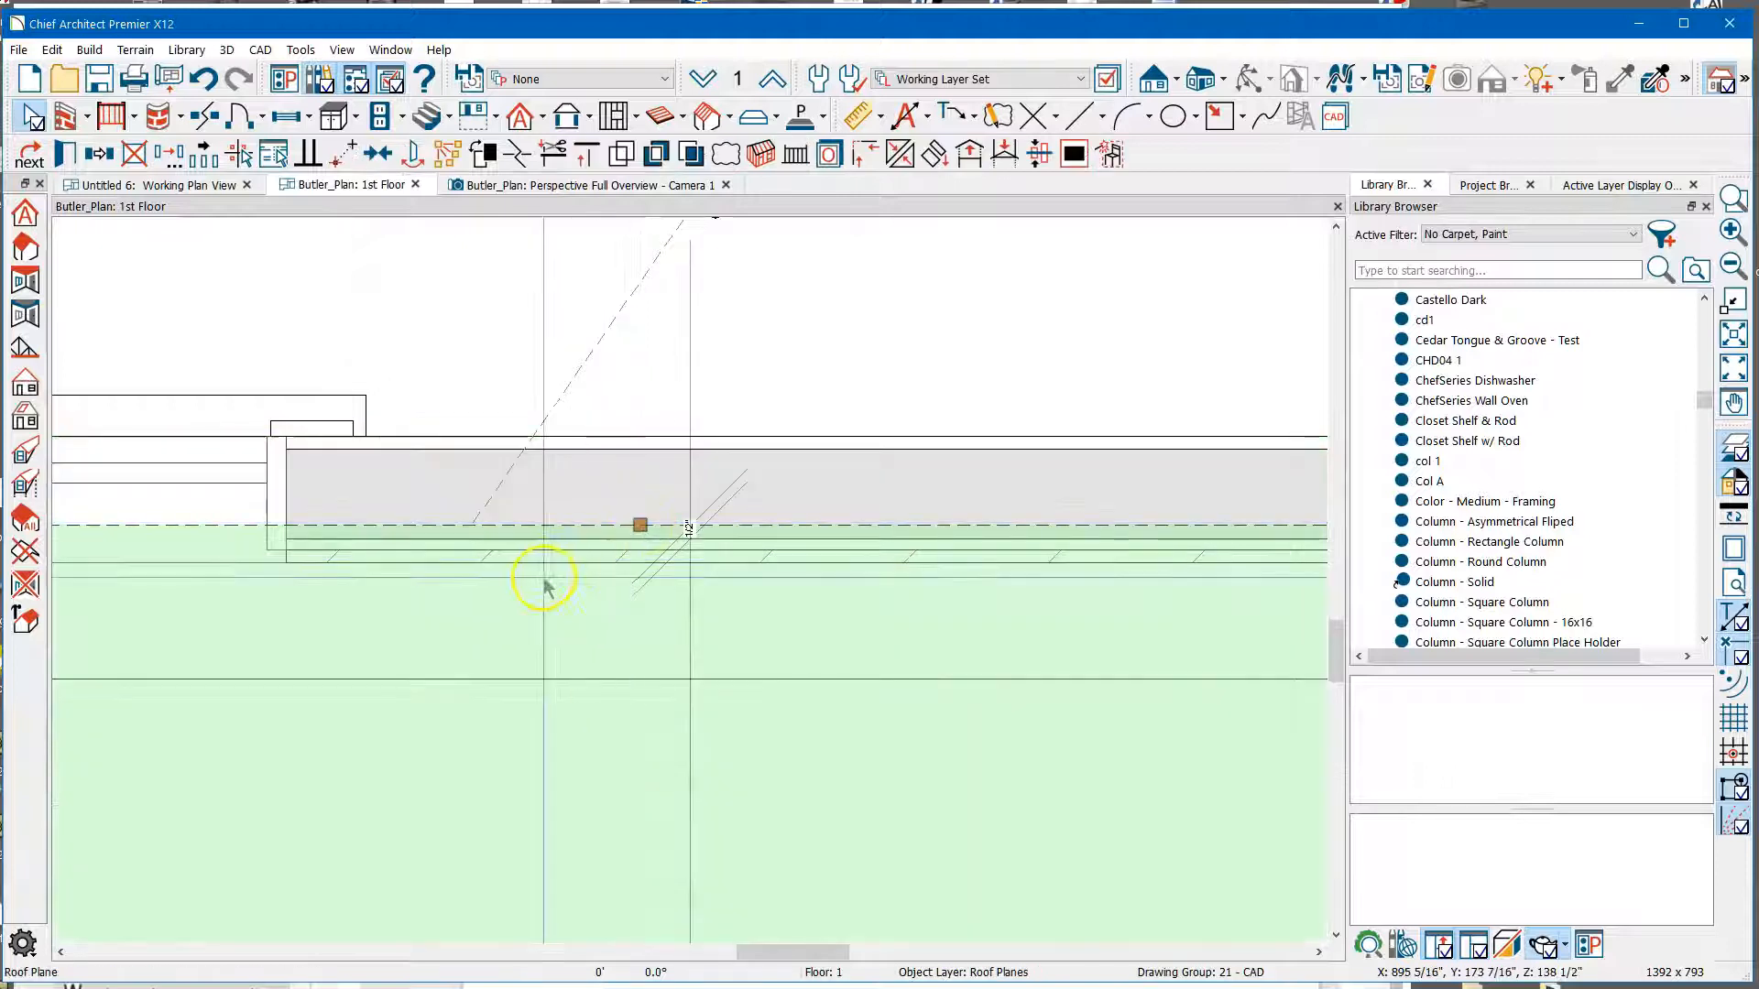
{"action": "left_click", "coordinate": [566, 394]}
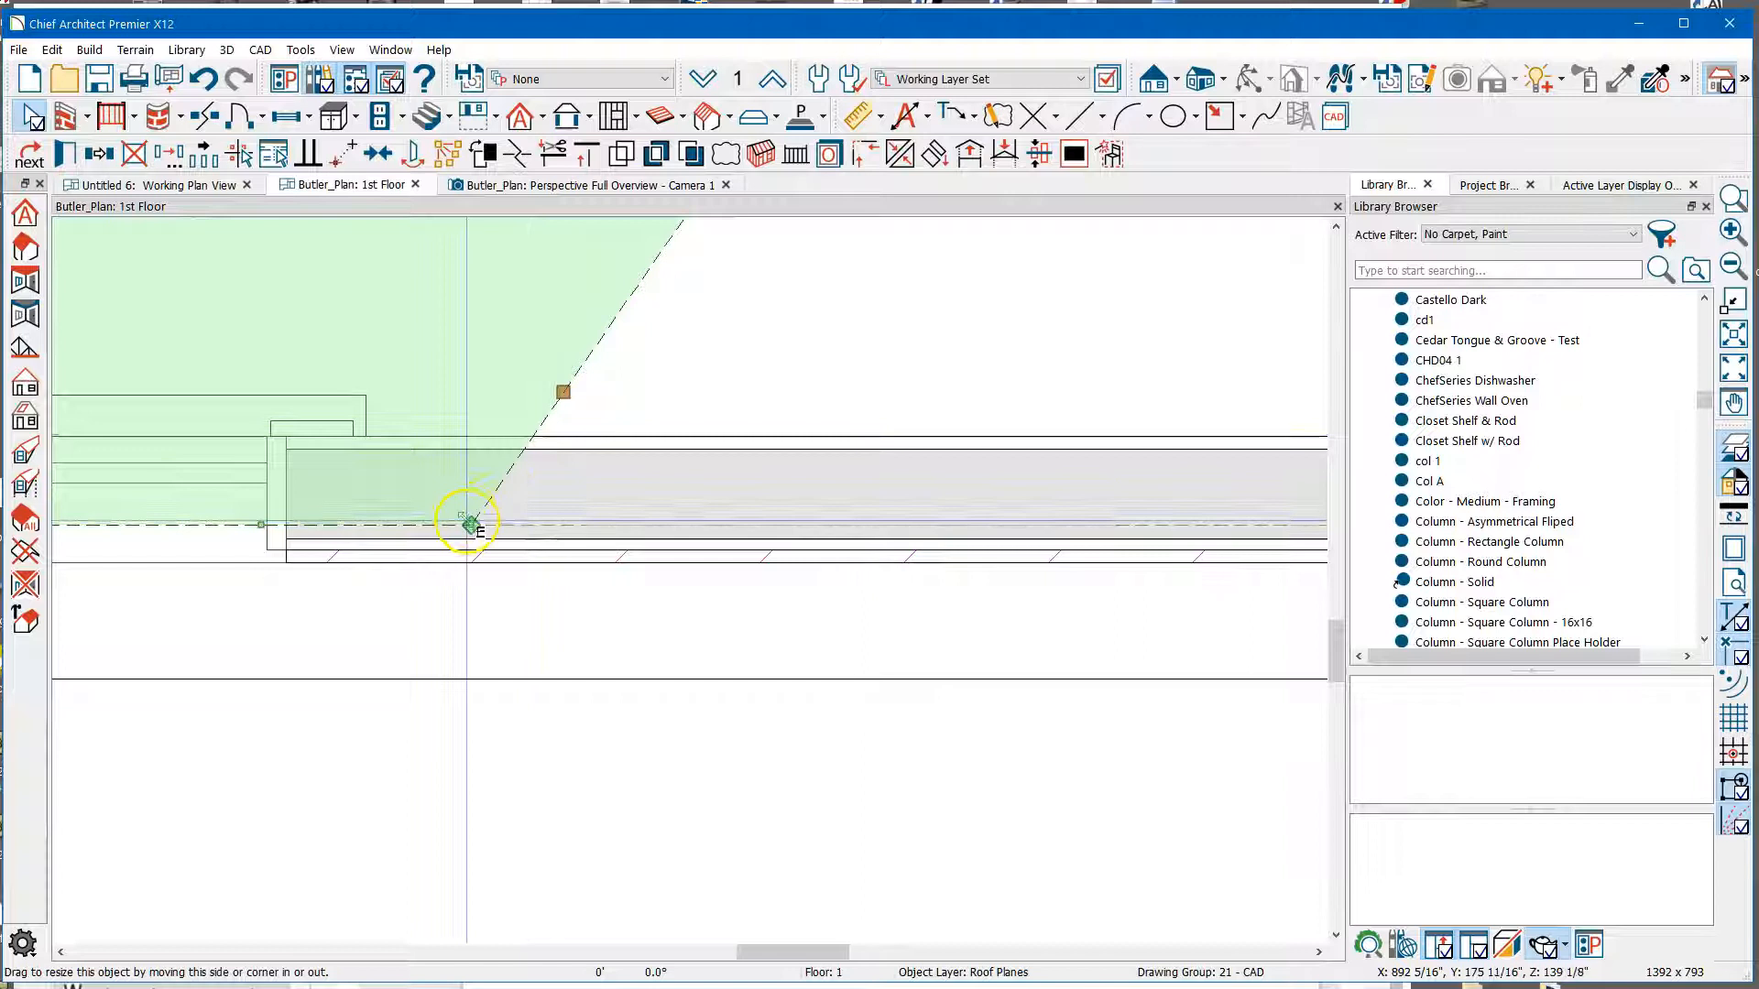
{"action": "scroll", "coordinate": [719, 727], "scroll_direction": "down", "scroll_amount": 1}
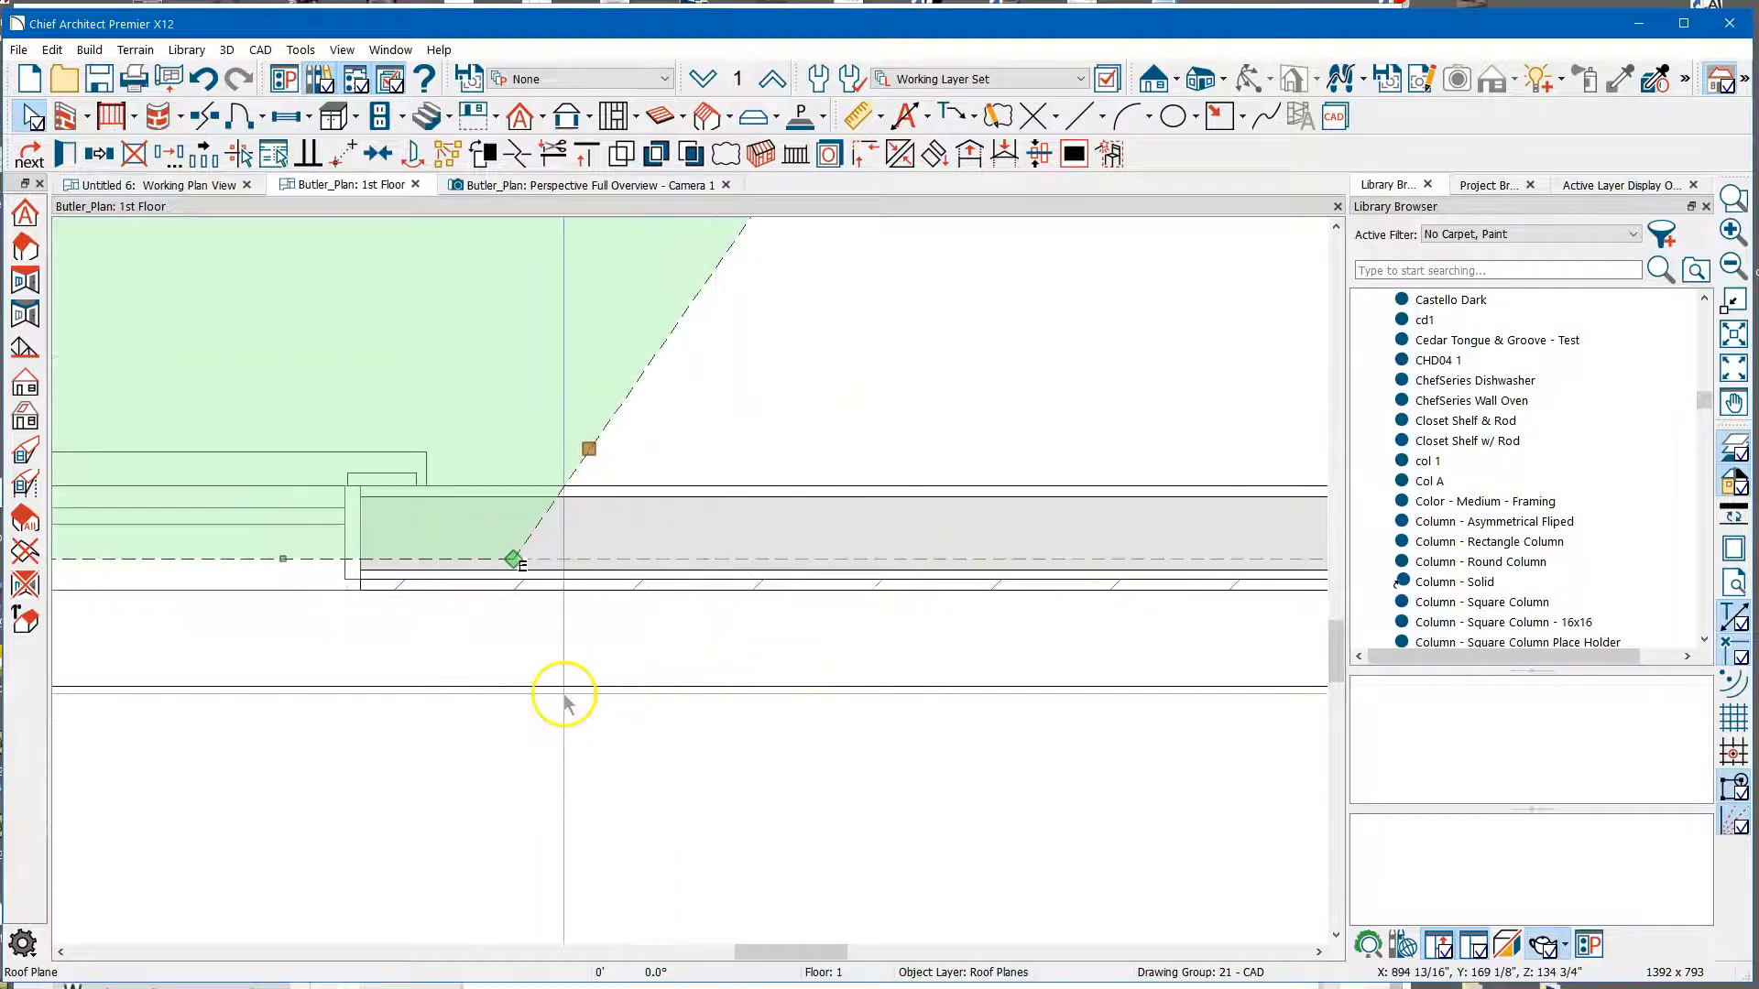
{"action": "left_click", "coordinate": [448, 700]}
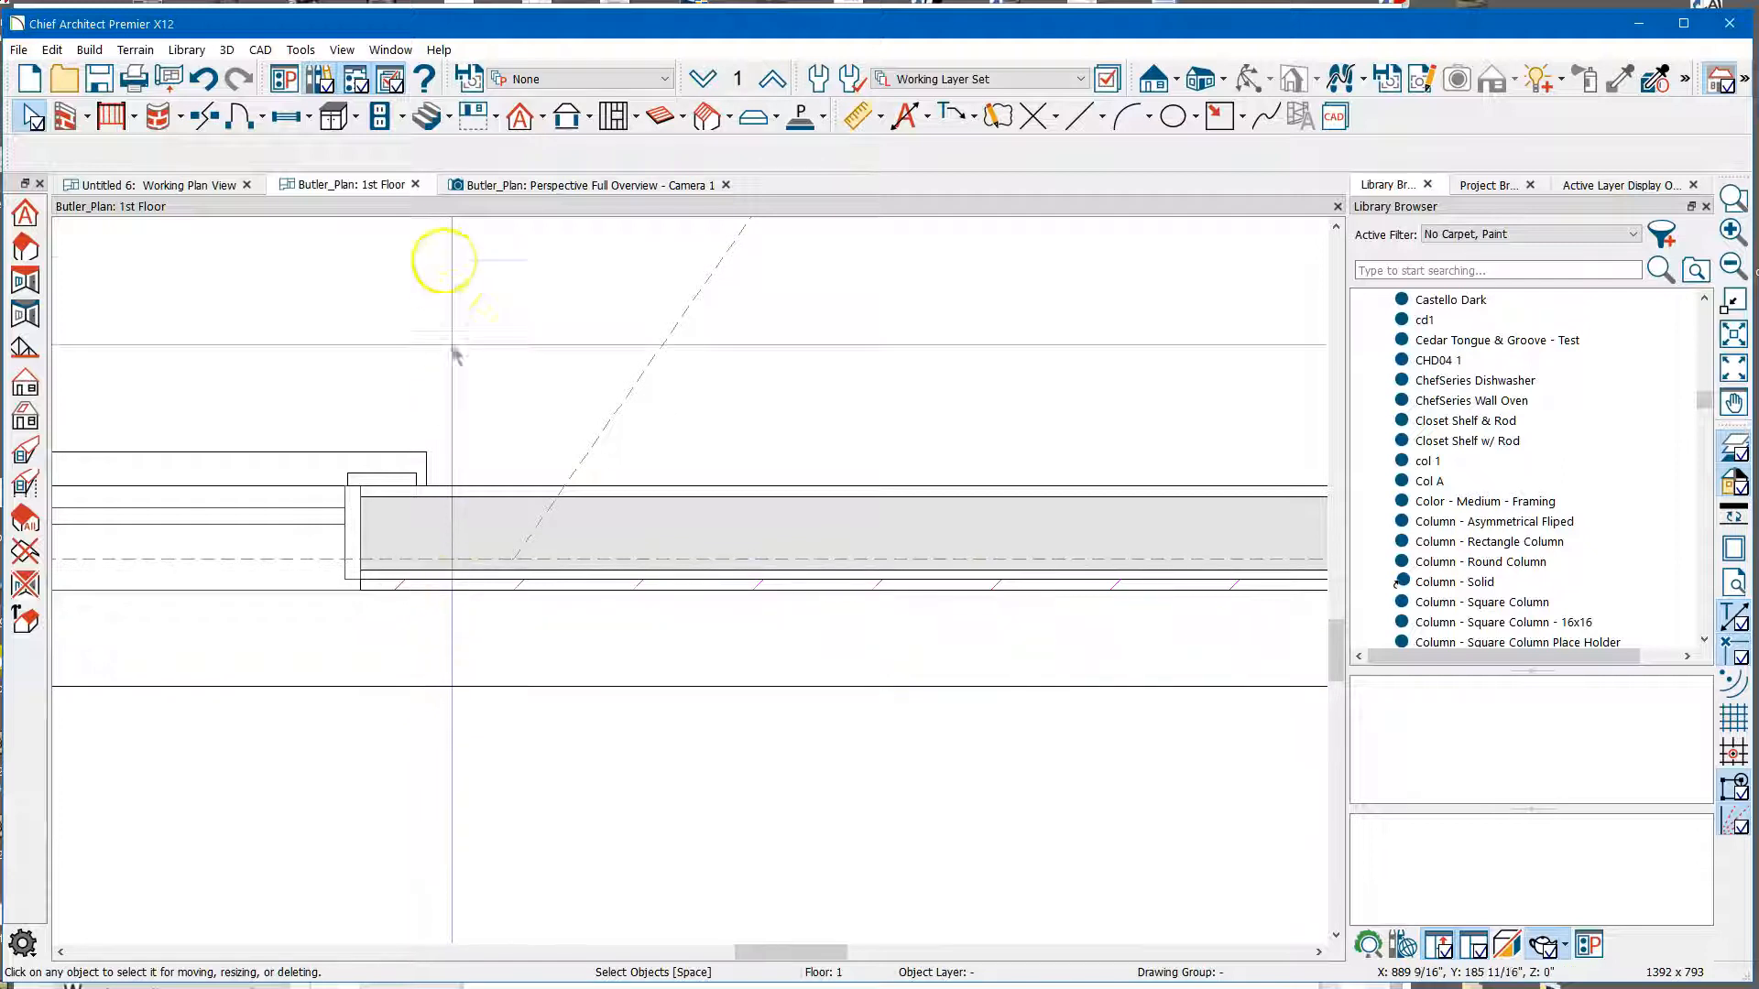
Set the roof pitch to 12 in 12 and draw a dormer roof plane about 2'-9" deep from the opening's Dining-side corner, rising toward the entry.
{"action": "left_click", "coordinate": [524, 119]}
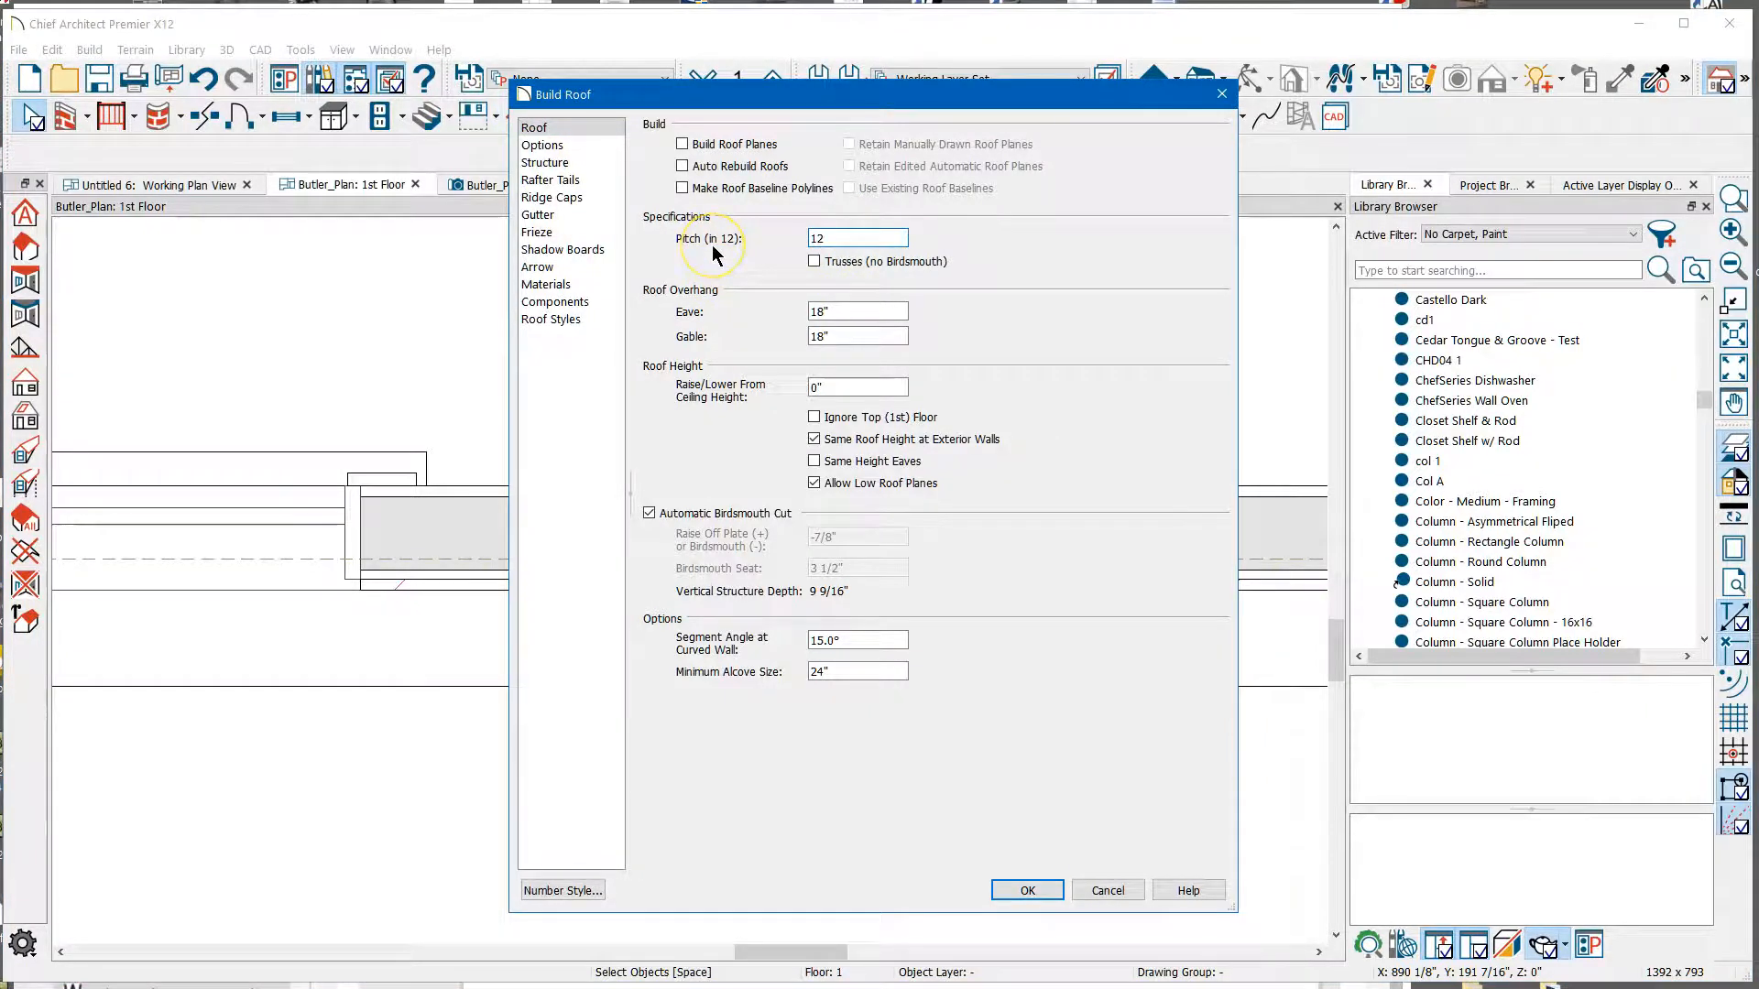
{"action": "key", "text": "Return"}
{"action": "left_click", "coordinate": [675, 241]}
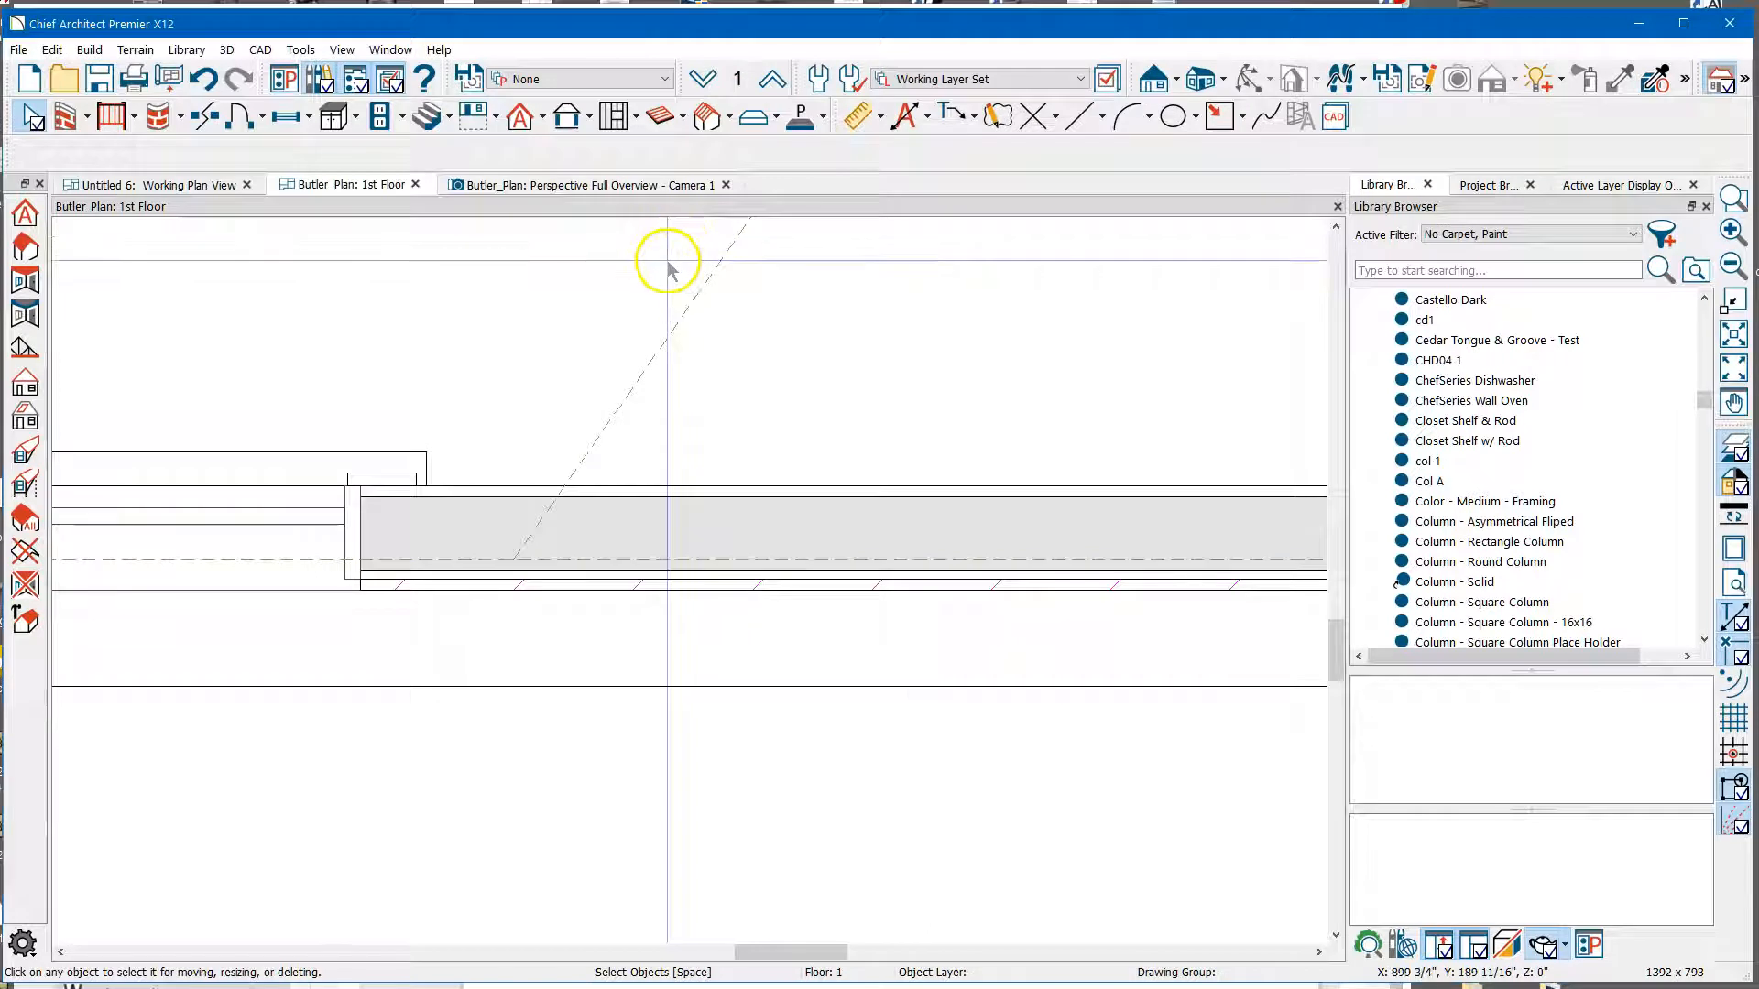
{"action": "key", "text": "r"}
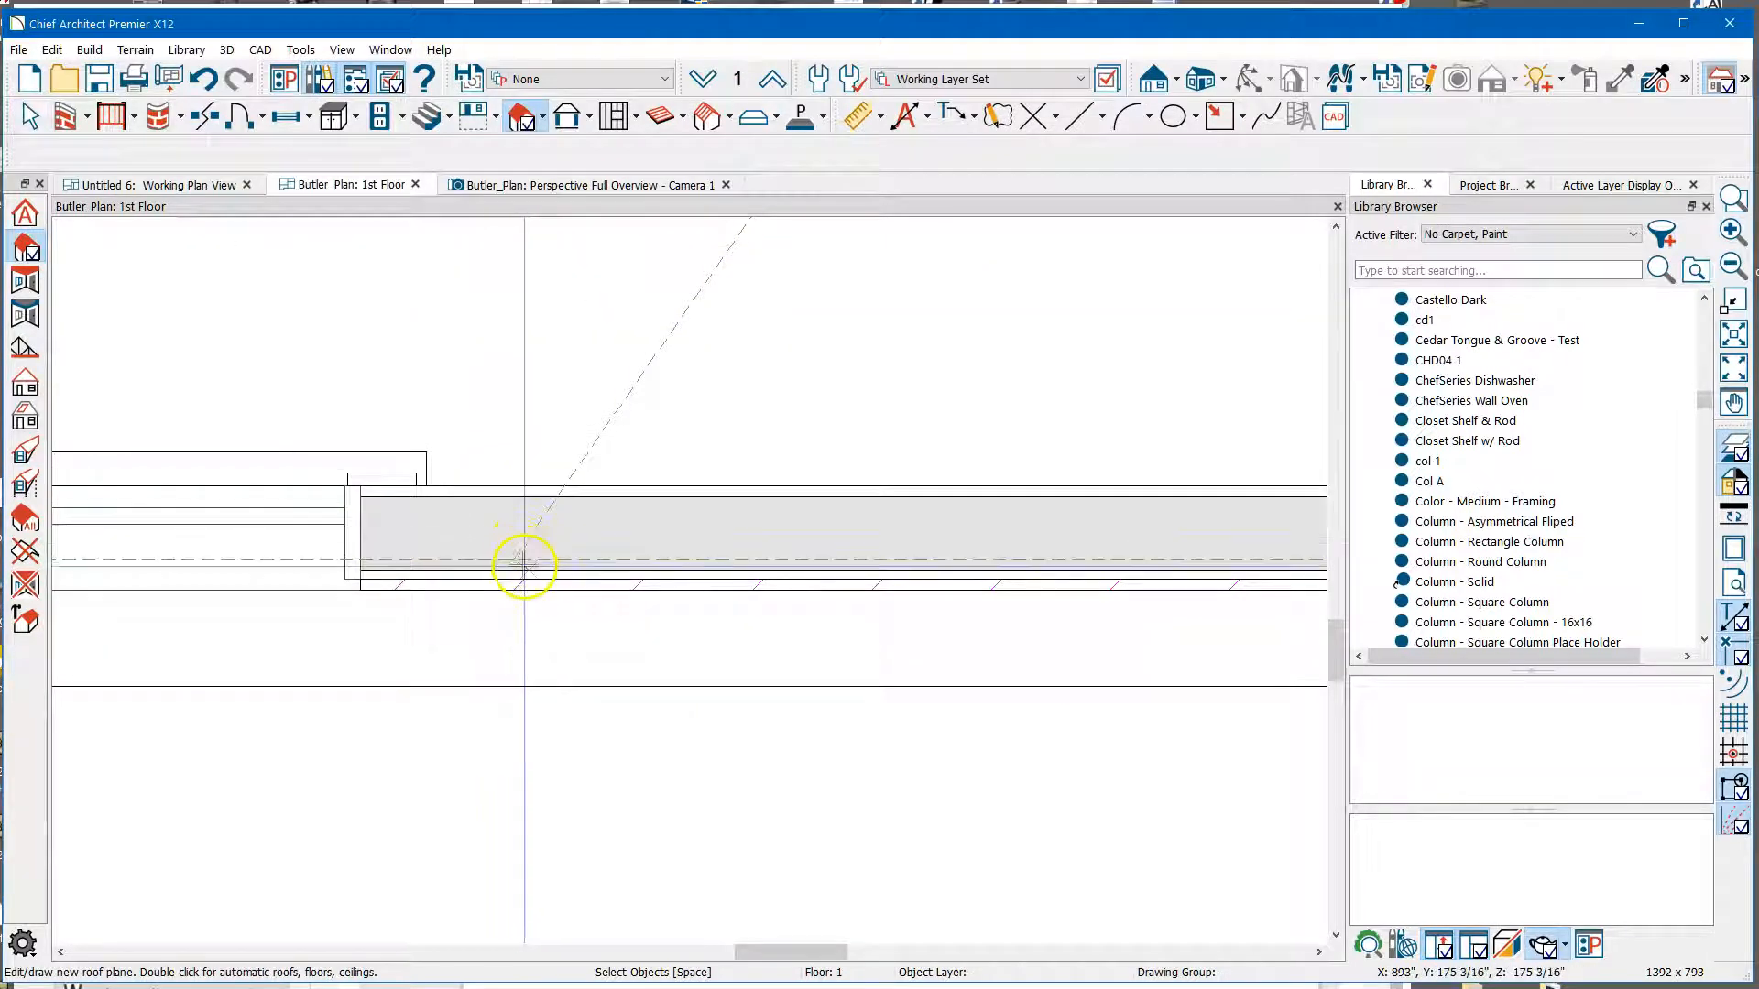
{"action": "left_click_drag", "start_coordinate": [521, 561], "coordinate": [538, 244]}
{"action": "left_click", "coordinate": [756, 243]}
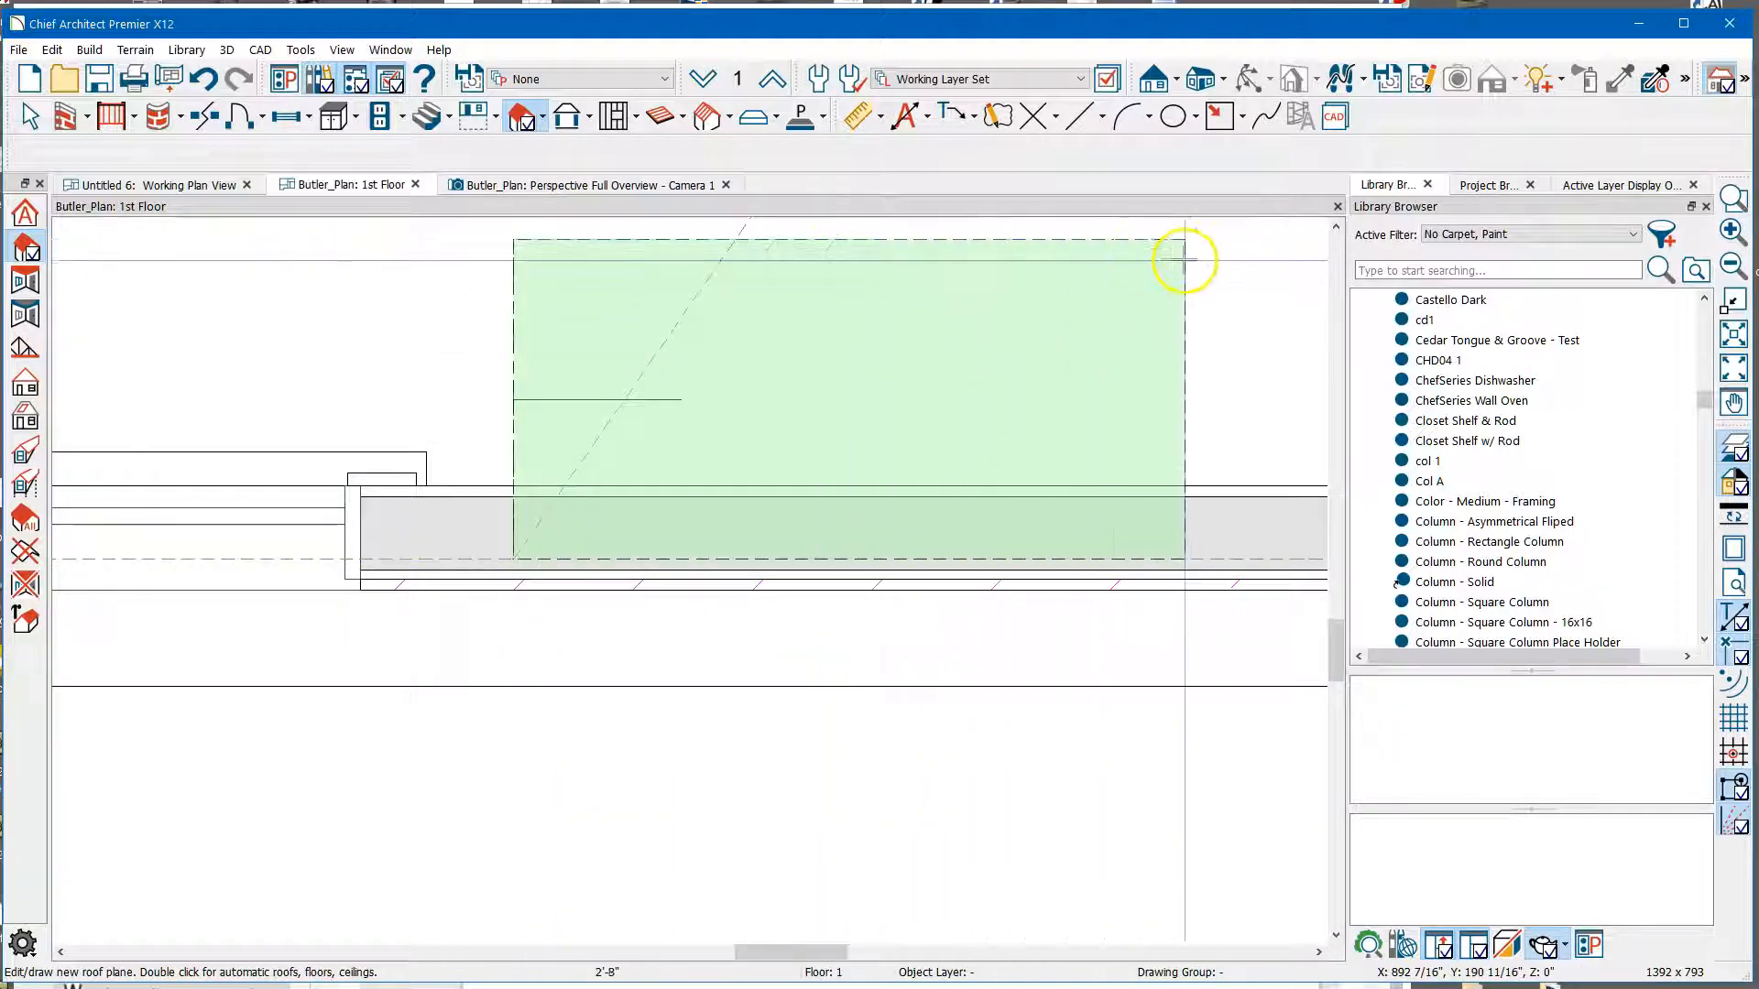
Draw the opposite dormer roof plane, about 2'-5" deep, from the opening's Bedroom 2-side corner, rising toward the entry.
{"action": "scroll", "coordinate": [330, 443], "scroll_direction": "down", "scroll_amount": 4}
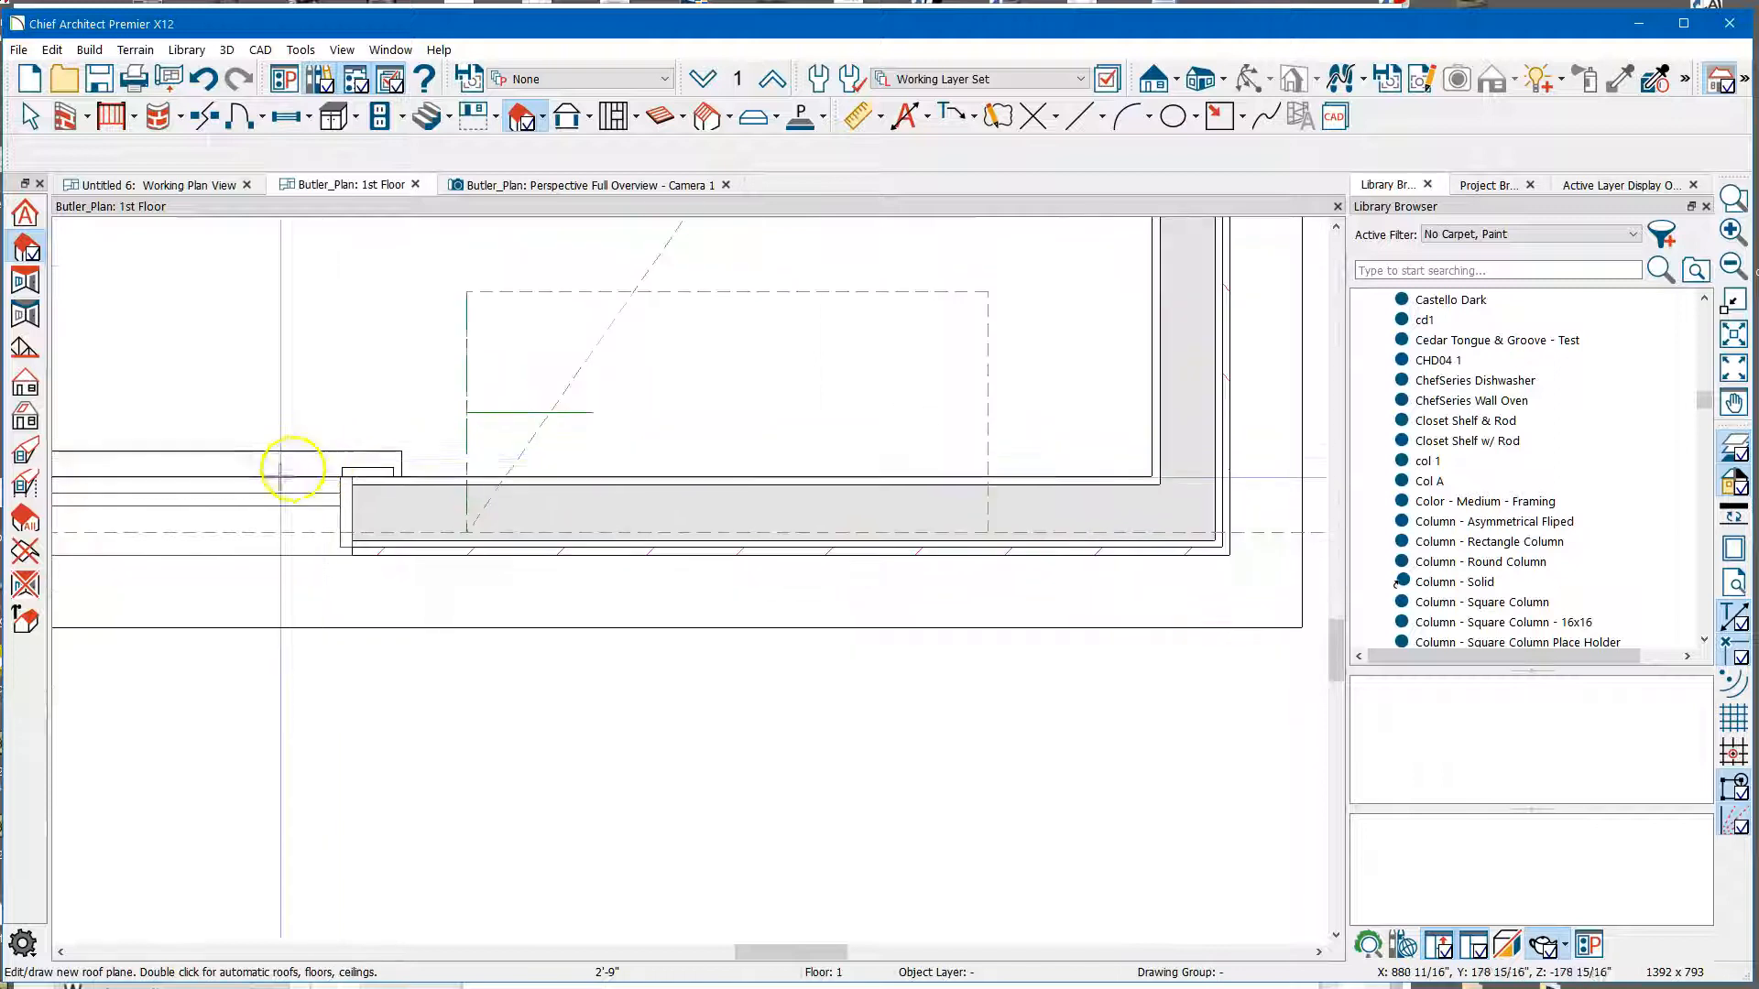
{"action": "scroll", "coordinate": [249, 497], "scroll_direction": "down", "scroll_amount": 4}
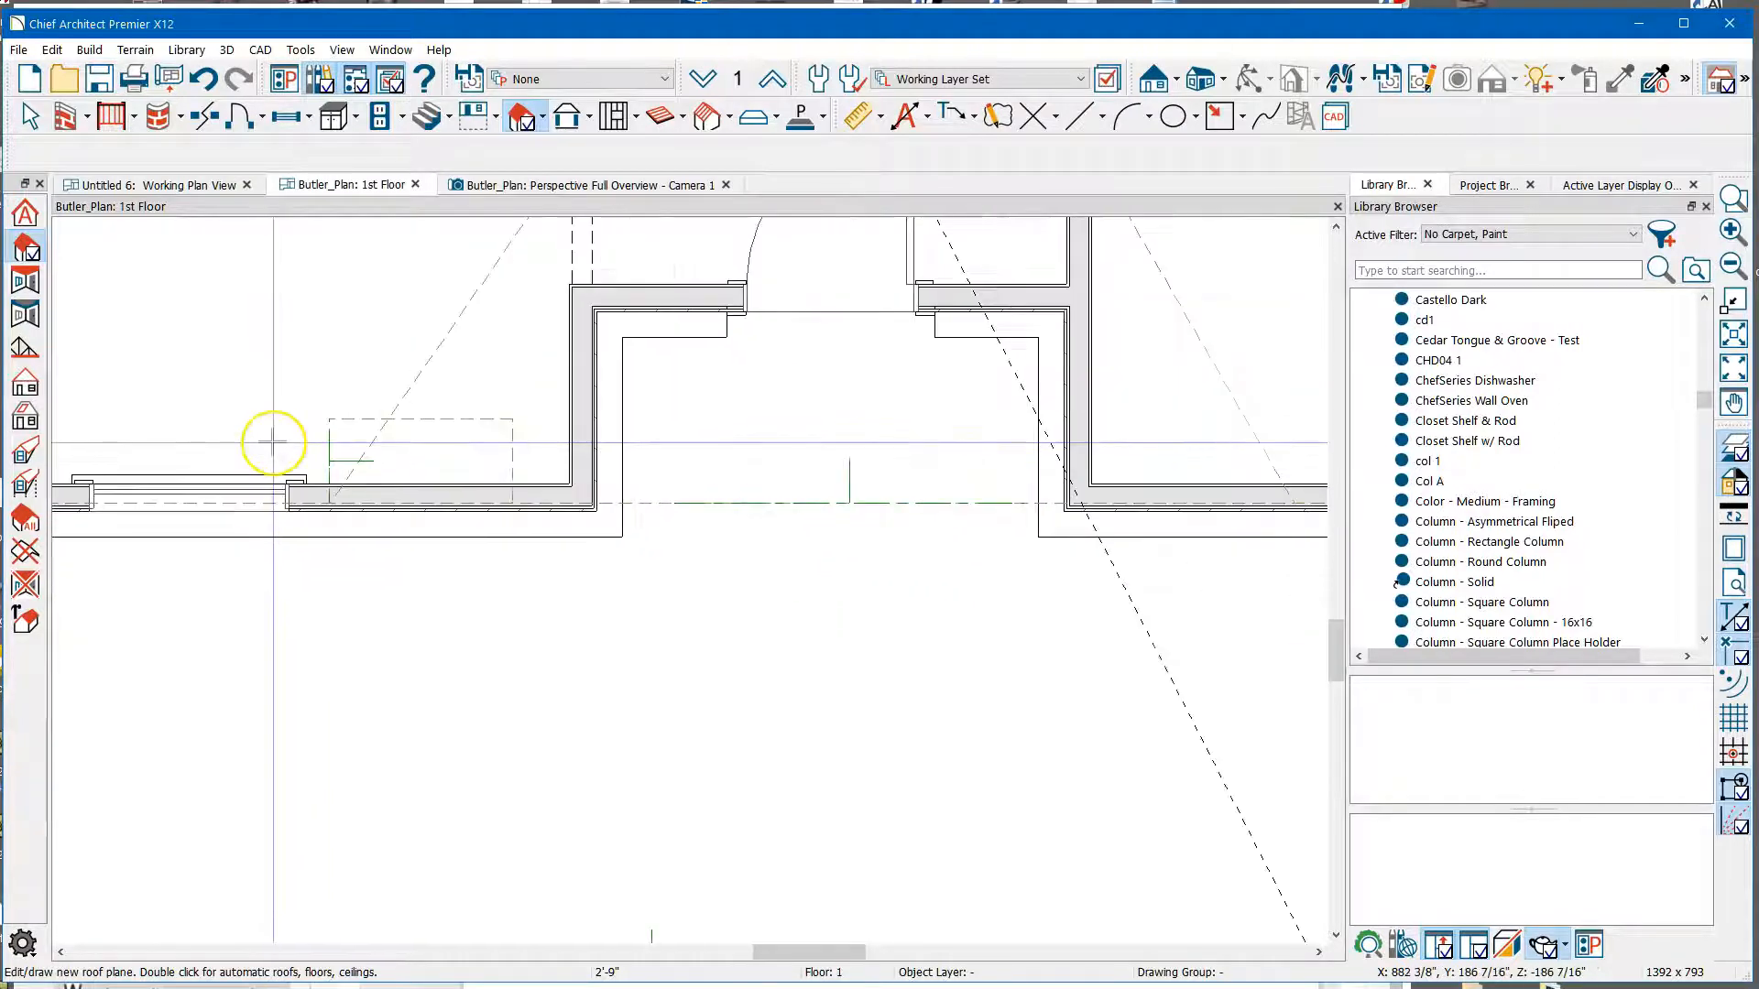
{"action": "scroll", "coordinate": [273, 443], "scroll_direction": "down", "scroll_amount": 2}
{"action": "scroll", "coordinate": [1090, 467], "scroll_direction": "up", "scroll_amount": 11}
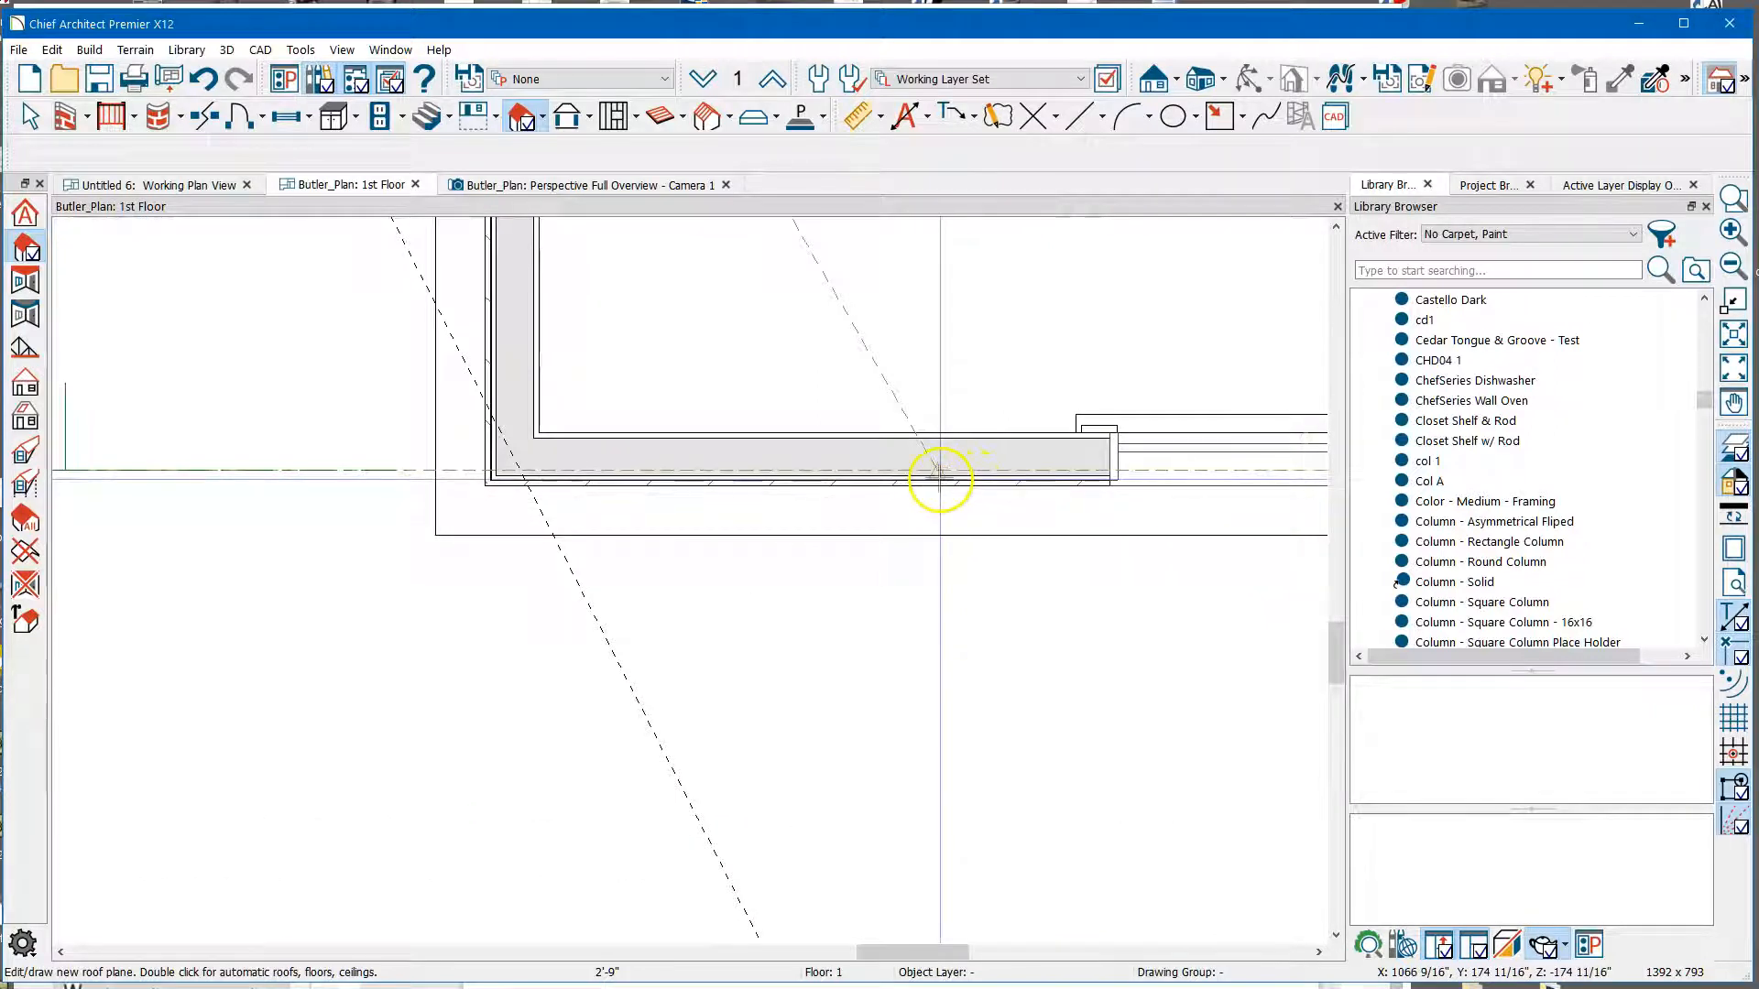
{"action": "left_click_drag", "start_coordinate": [937, 471], "coordinate": [937, 291]}
{"action": "left_click", "coordinate": [623, 310]}
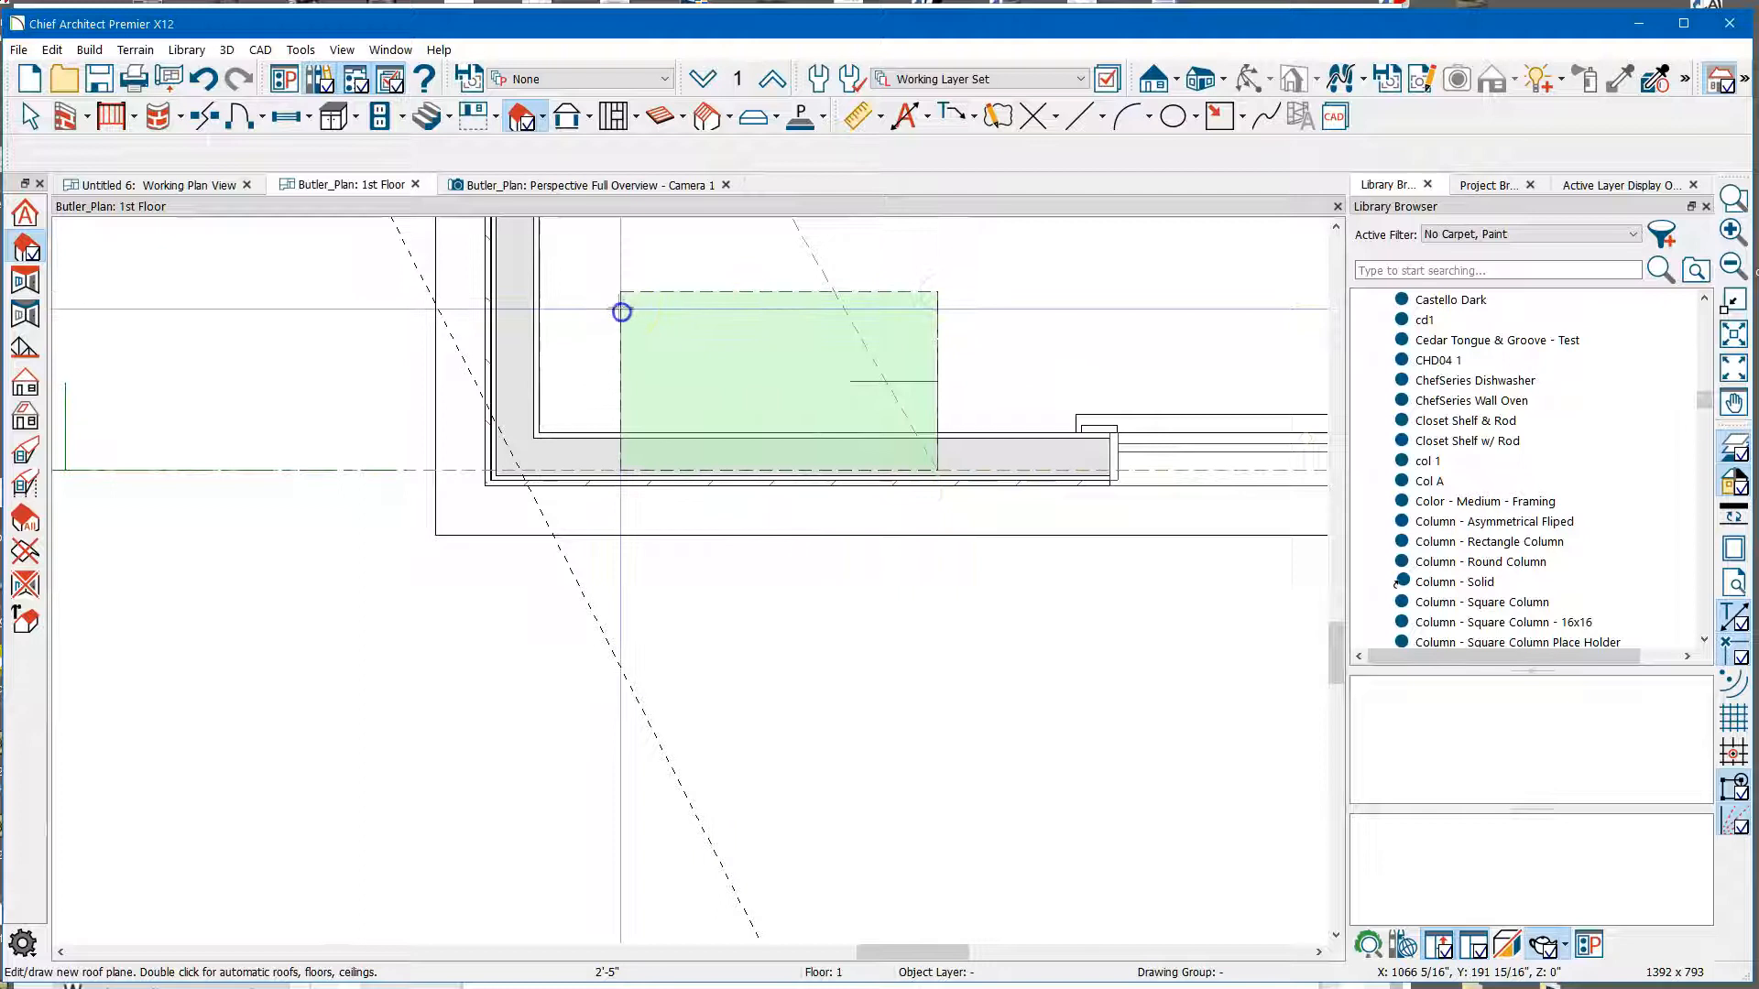
{"action": "key", "text": "space"}
Join the high edges of the two dormer roof planes at a ridge centered over the front entry.
{"action": "scroll", "coordinate": [756, 389], "scroll_direction": "down", "scroll_amount": 2}
{"action": "scroll", "coordinate": [757, 389], "scroll_direction": "down", "scroll_amount": 4}
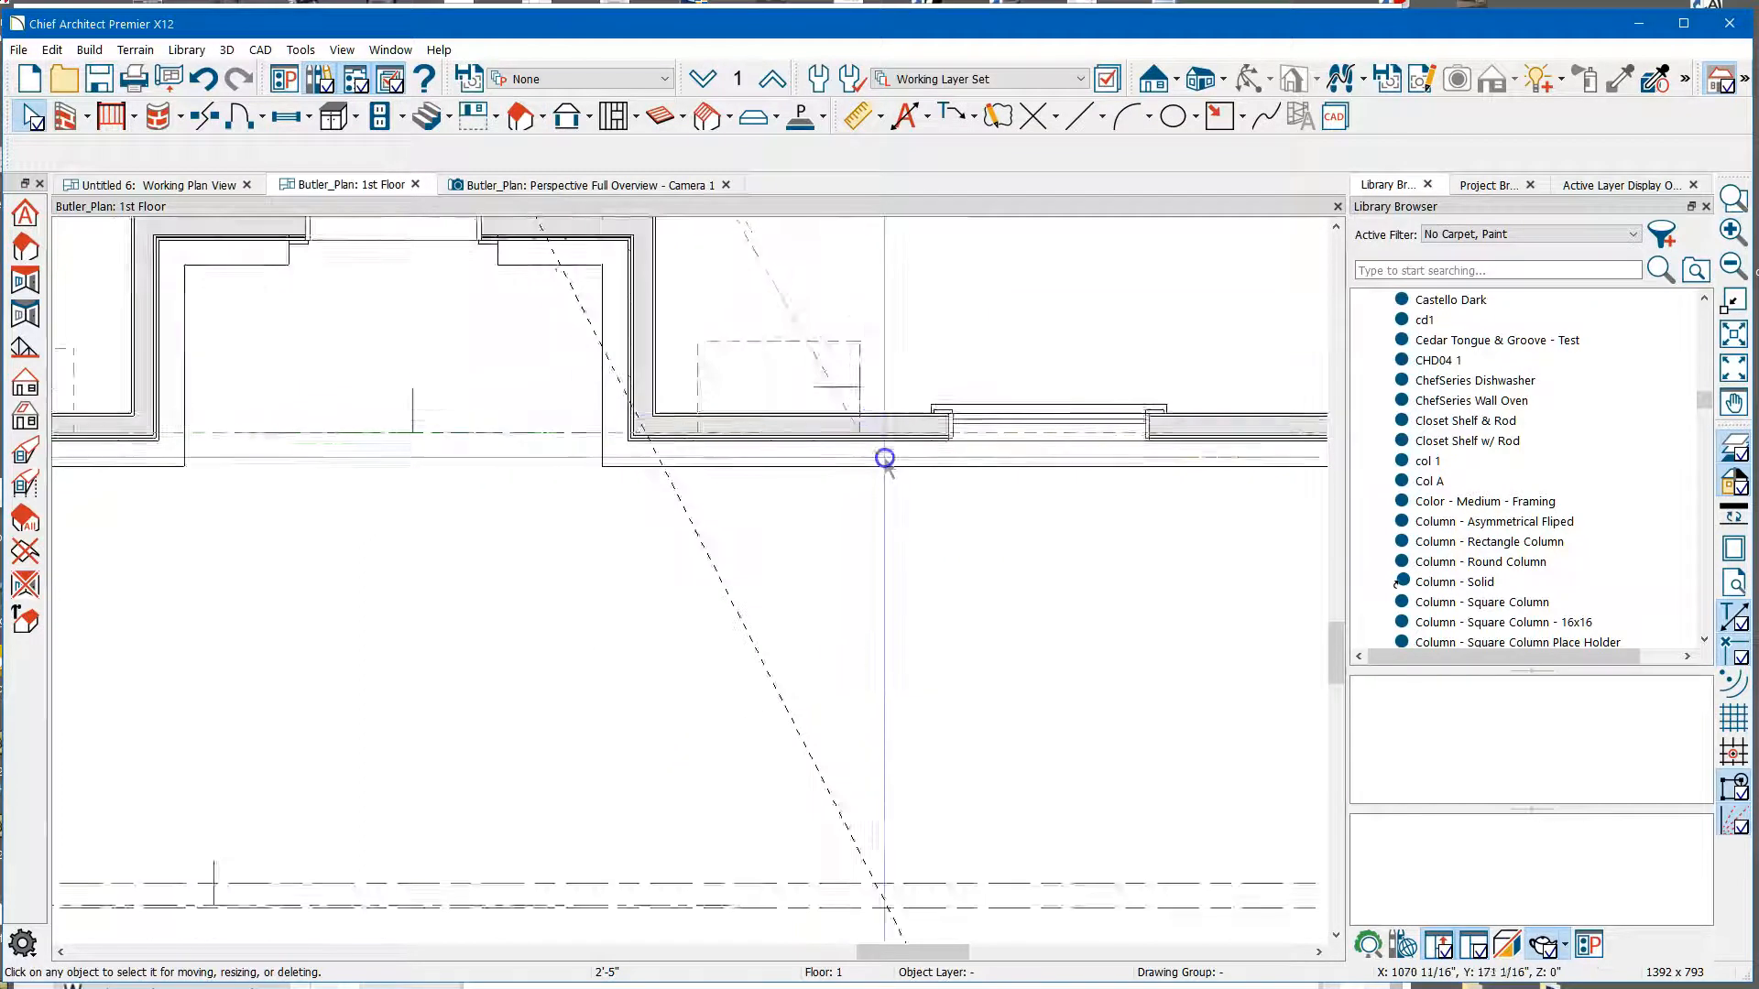
{"action": "left_click", "coordinate": [776, 423]}
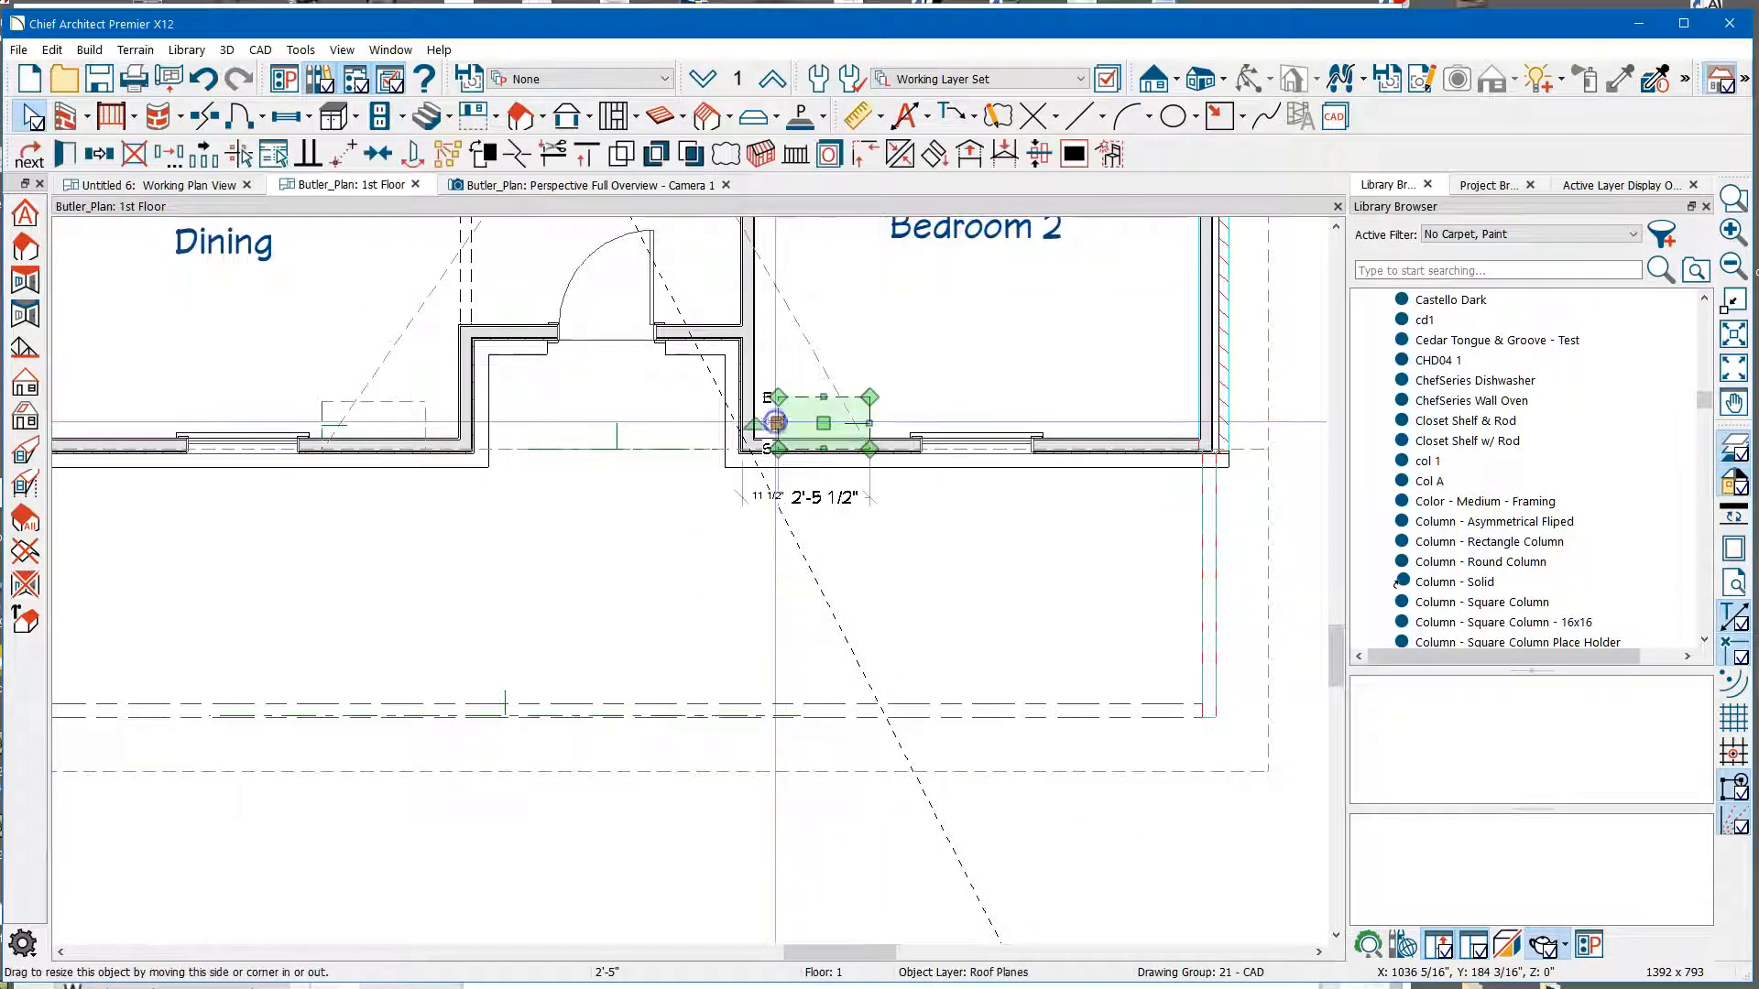
{"action": "left_click_drag", "start_coordinate": [777, 423], "coordinate": [596, 424]}
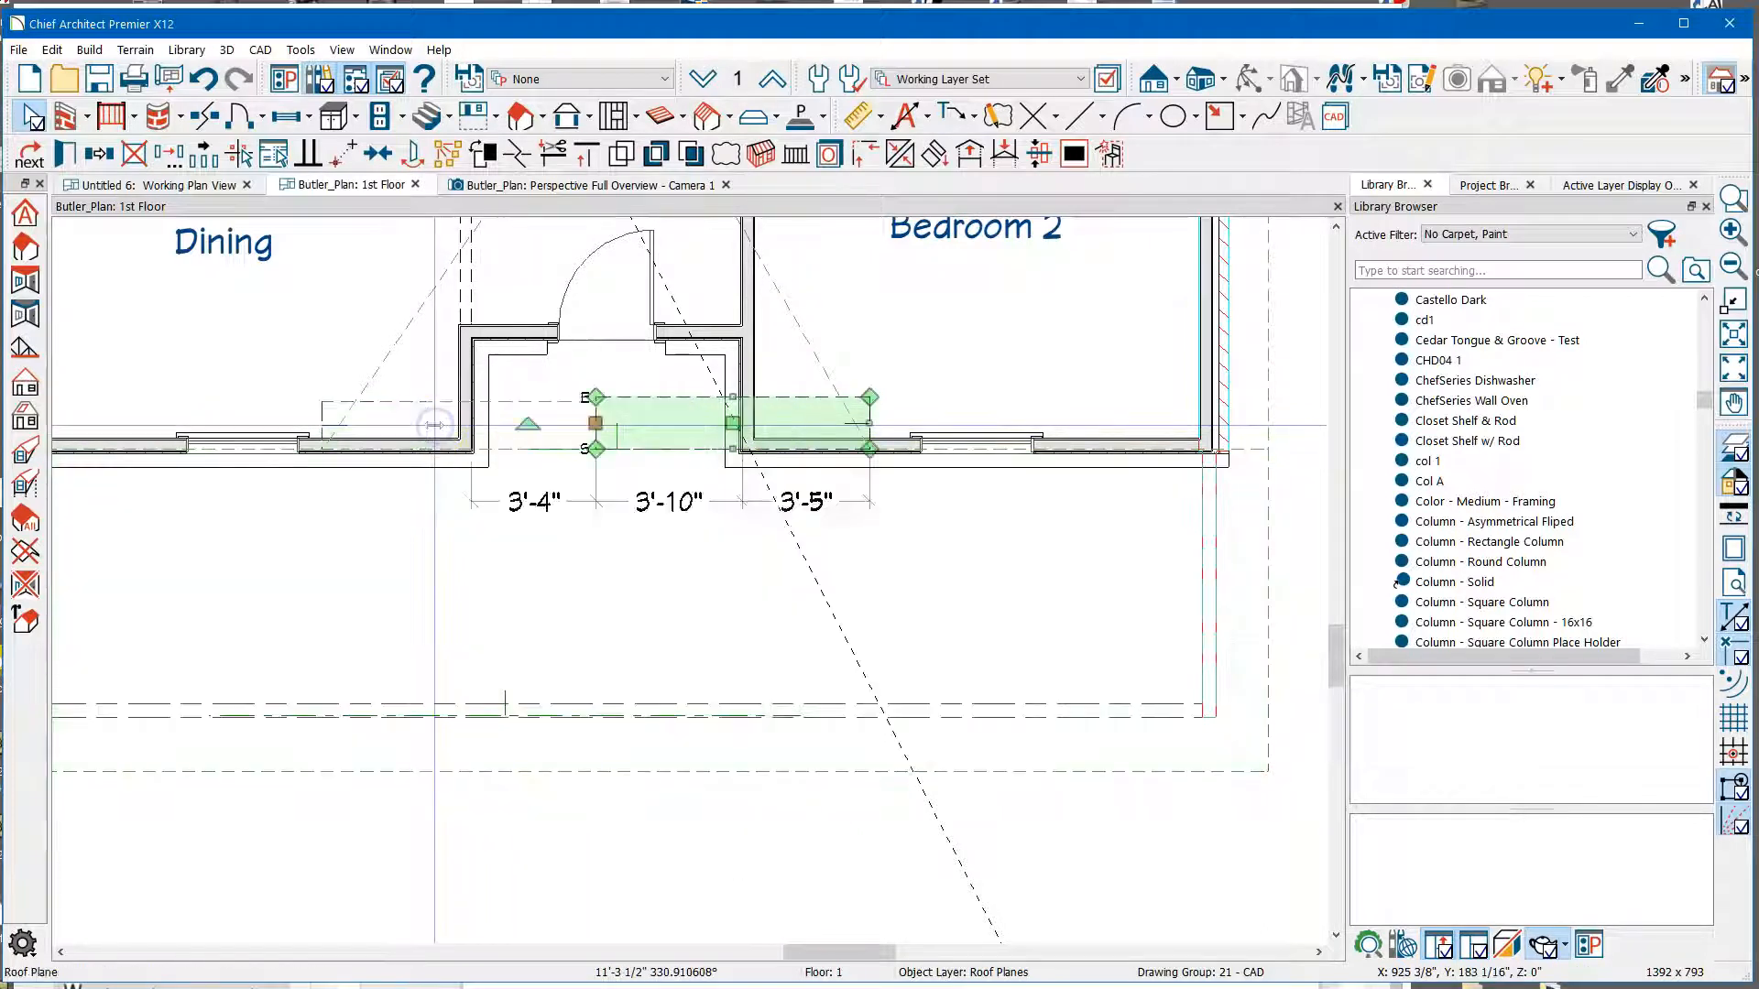
Extend the front edge of the Bedroom 2-side dormer roof plane about 11" forward and bring the Dining-side plane's front edge to the same line.
{"action": "left_click_drag", "start_coordinate": [732, 449], "coordinate": [730, 483]}
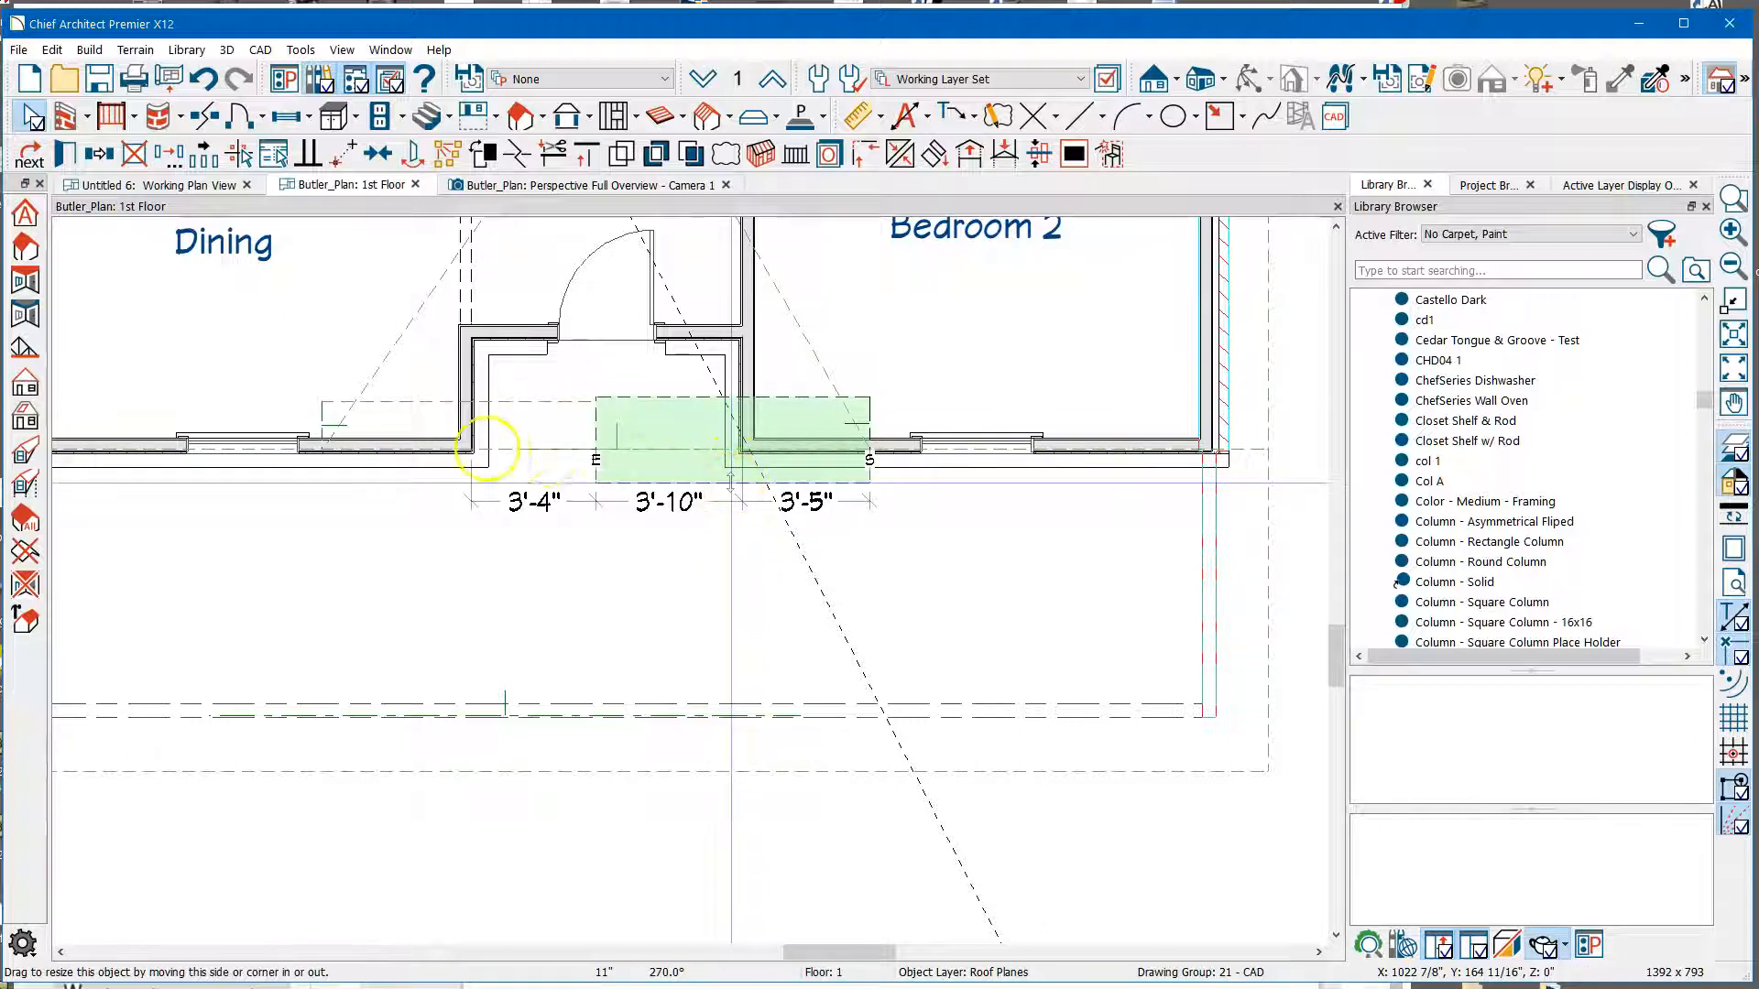
{"action": "left_click", "coordinate": [520, 445]}
{"action": "left_click_drag", "start_coordinate": [520, 446], "coordinate": [621, 477]}
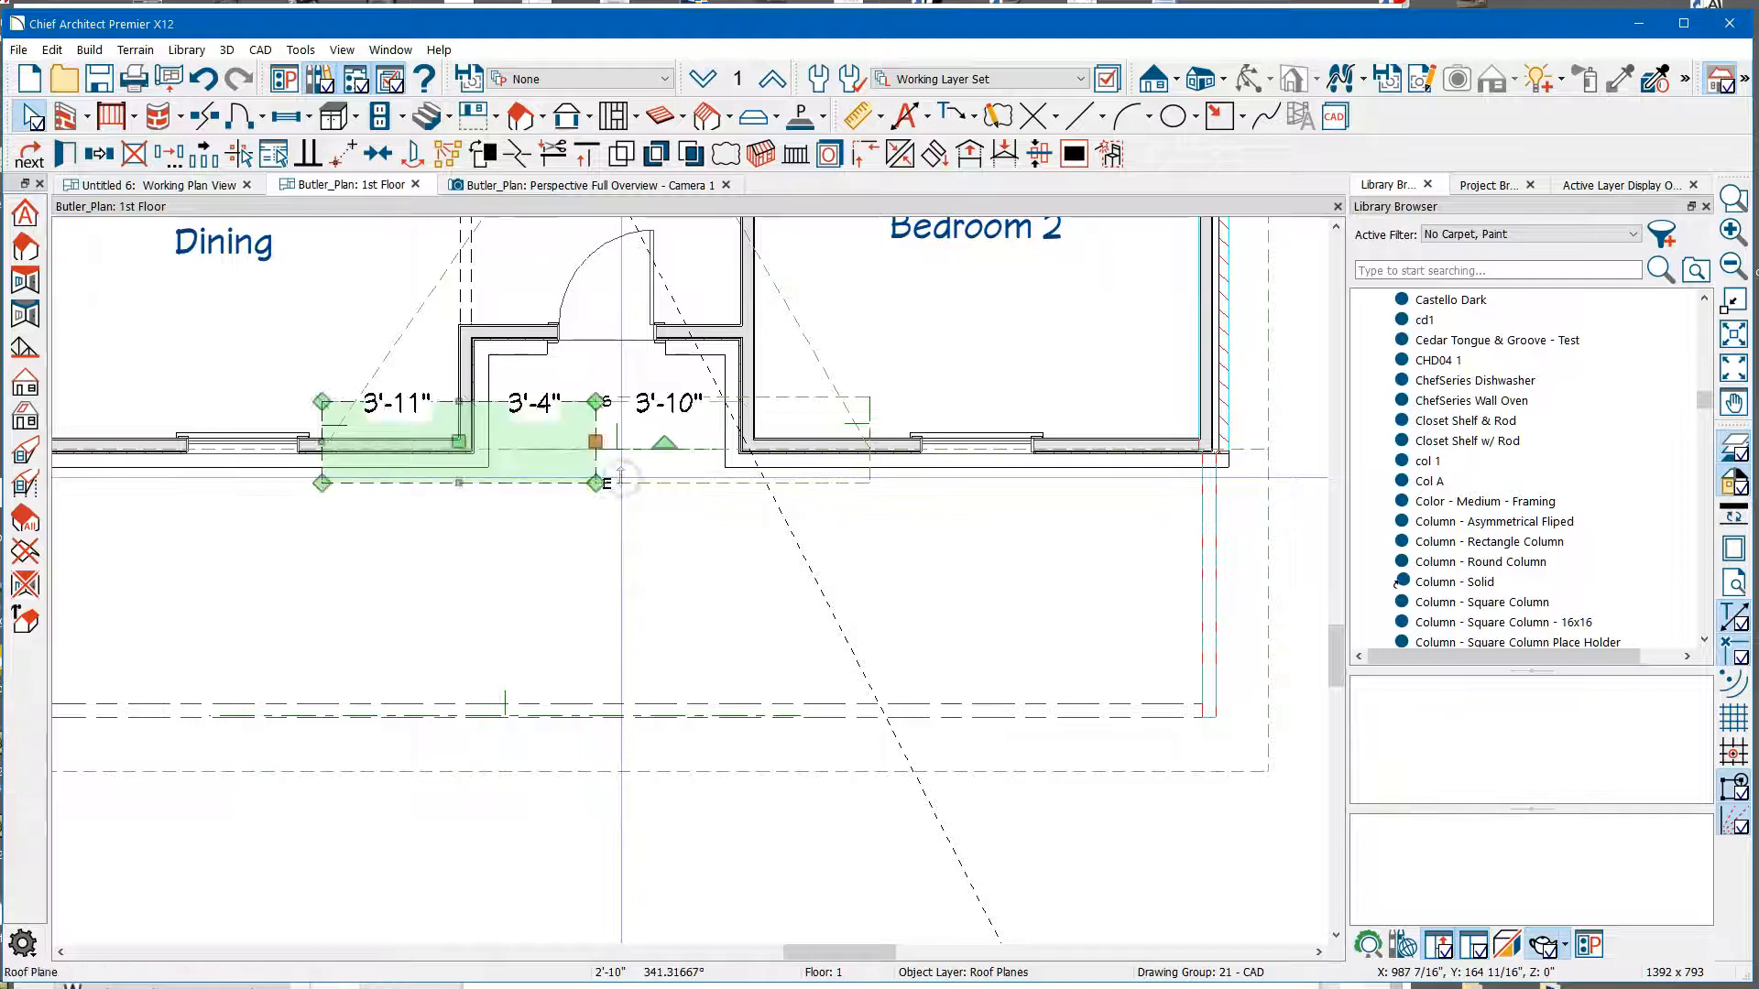
Pull the Dining-side dormer plane's rear edge forward to the main roof edge and join it to the opening's sloped side.
{"action": "scroll", "coordinate": [443, 494], "scroll_direction": "down", "scroll_amount": 3}
{"action": "scroll", "coordinate": [446, 573], "scroll_direction": "up", "scroll_amount": 5}
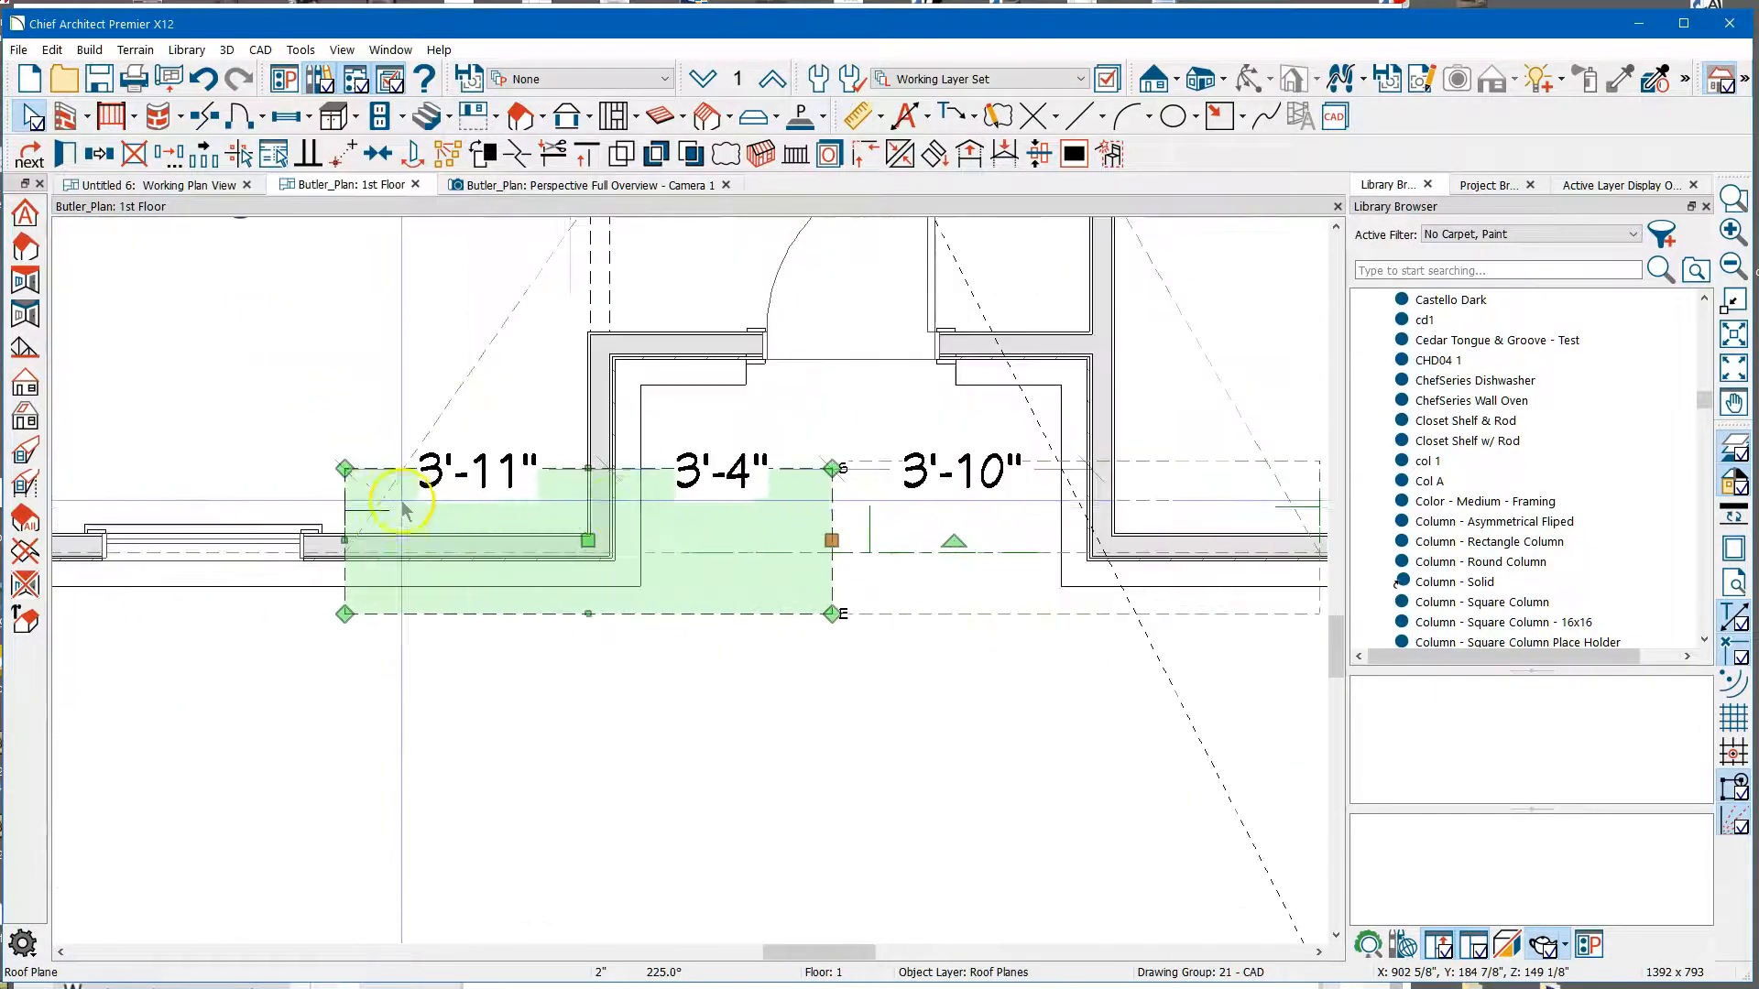
{"action": "left_click_drag", "start_coordinate": [588, 470], "coordinate": [572, 558]}
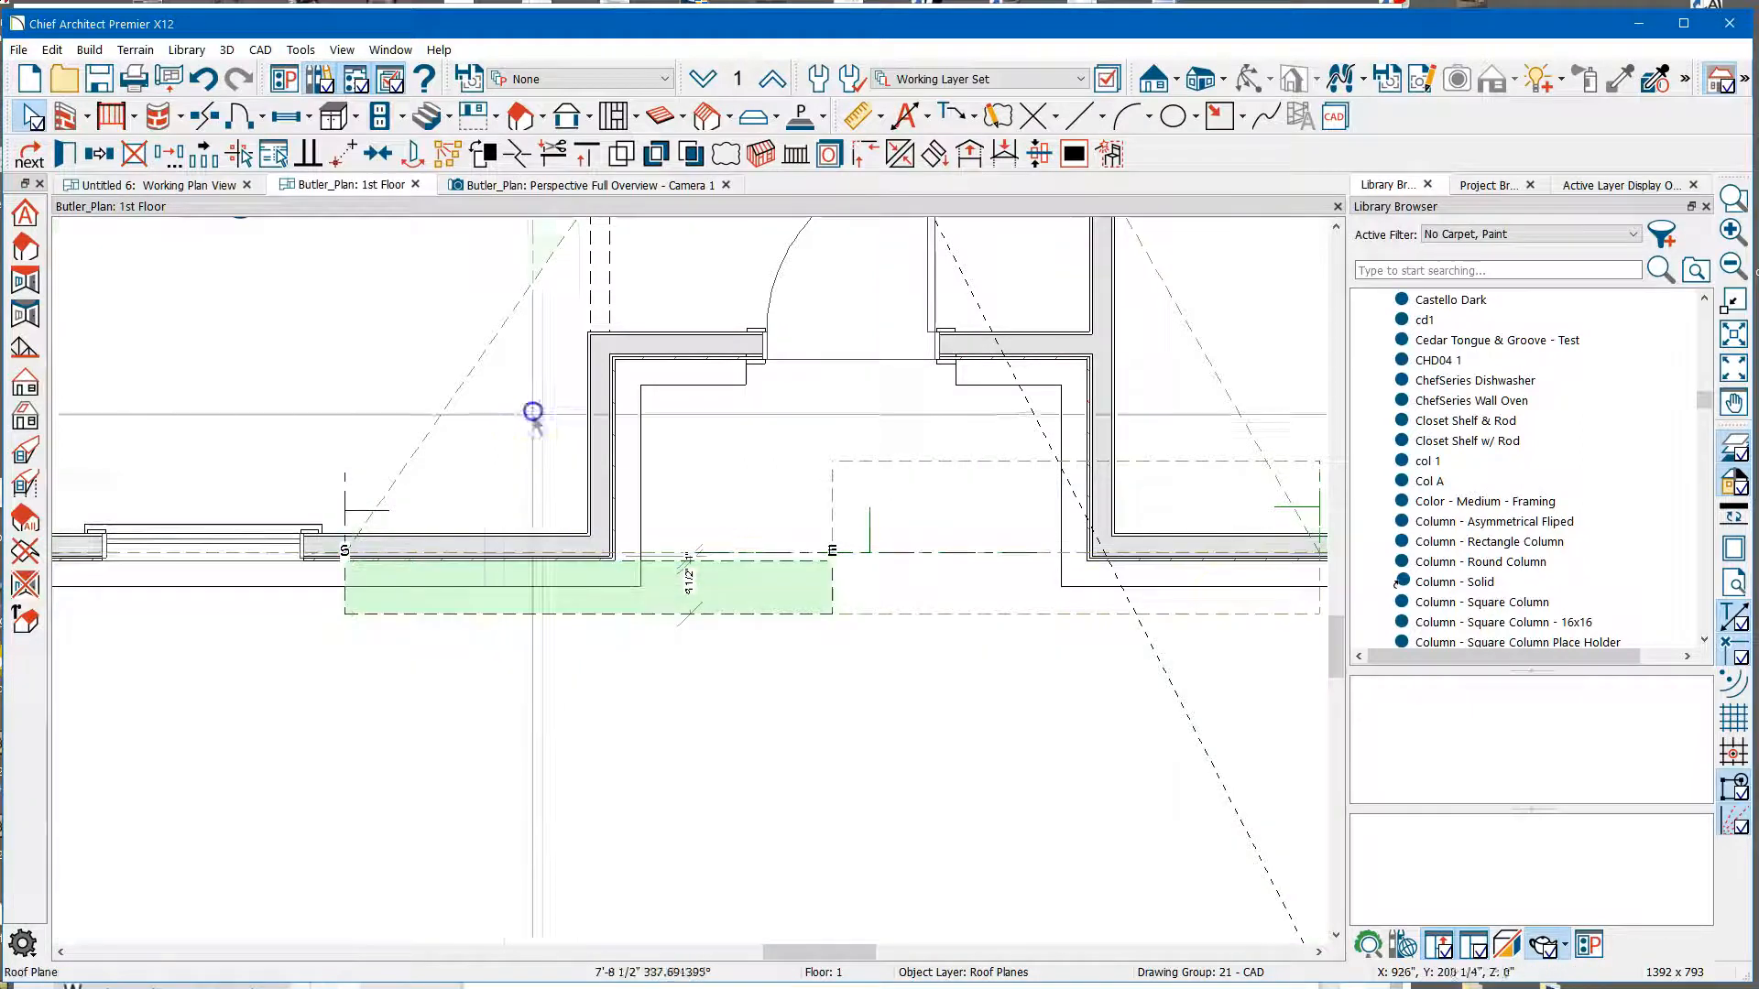
{"action": "left_click", "coordinate": [475, 371]}
{"action": "scroll", "coordinate": [420, 726], "scroll_direction": "down", "scroll_amount": 4}
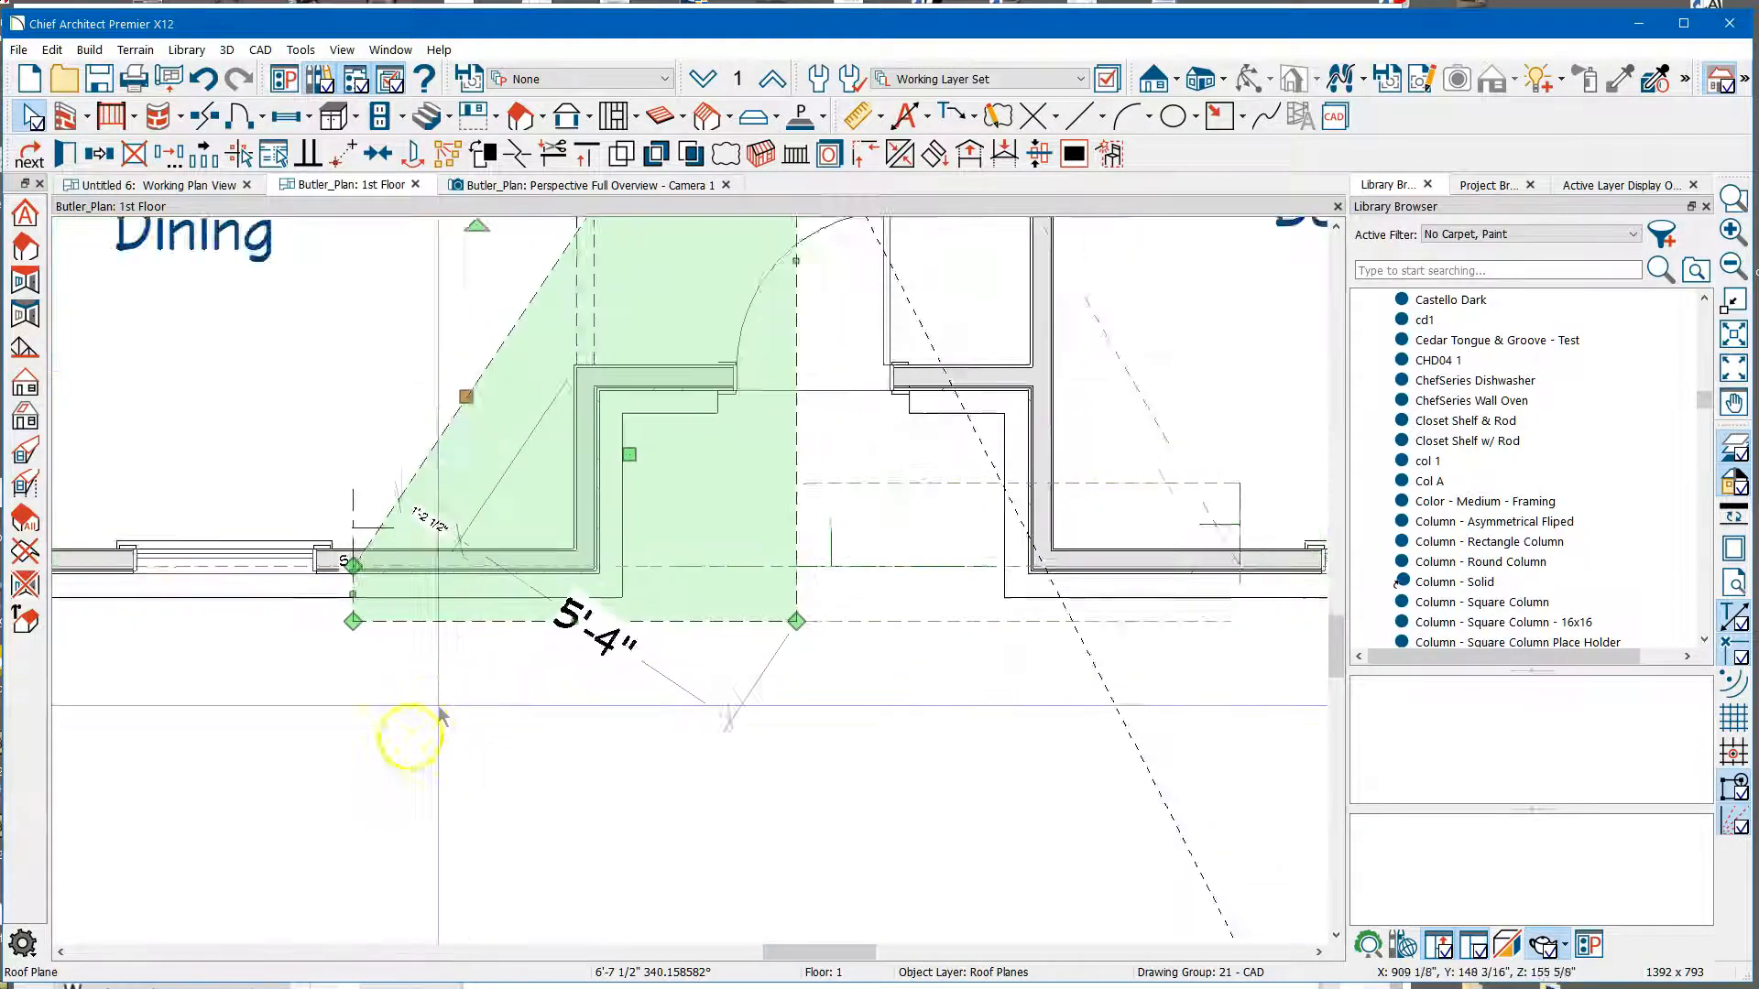
Pull the Bedroom 2-side dormer plane's rear edge forward near the main roof edge and join it to the opening's sloped side.
{"action": "left_click", "coordinate": [813, 646]}
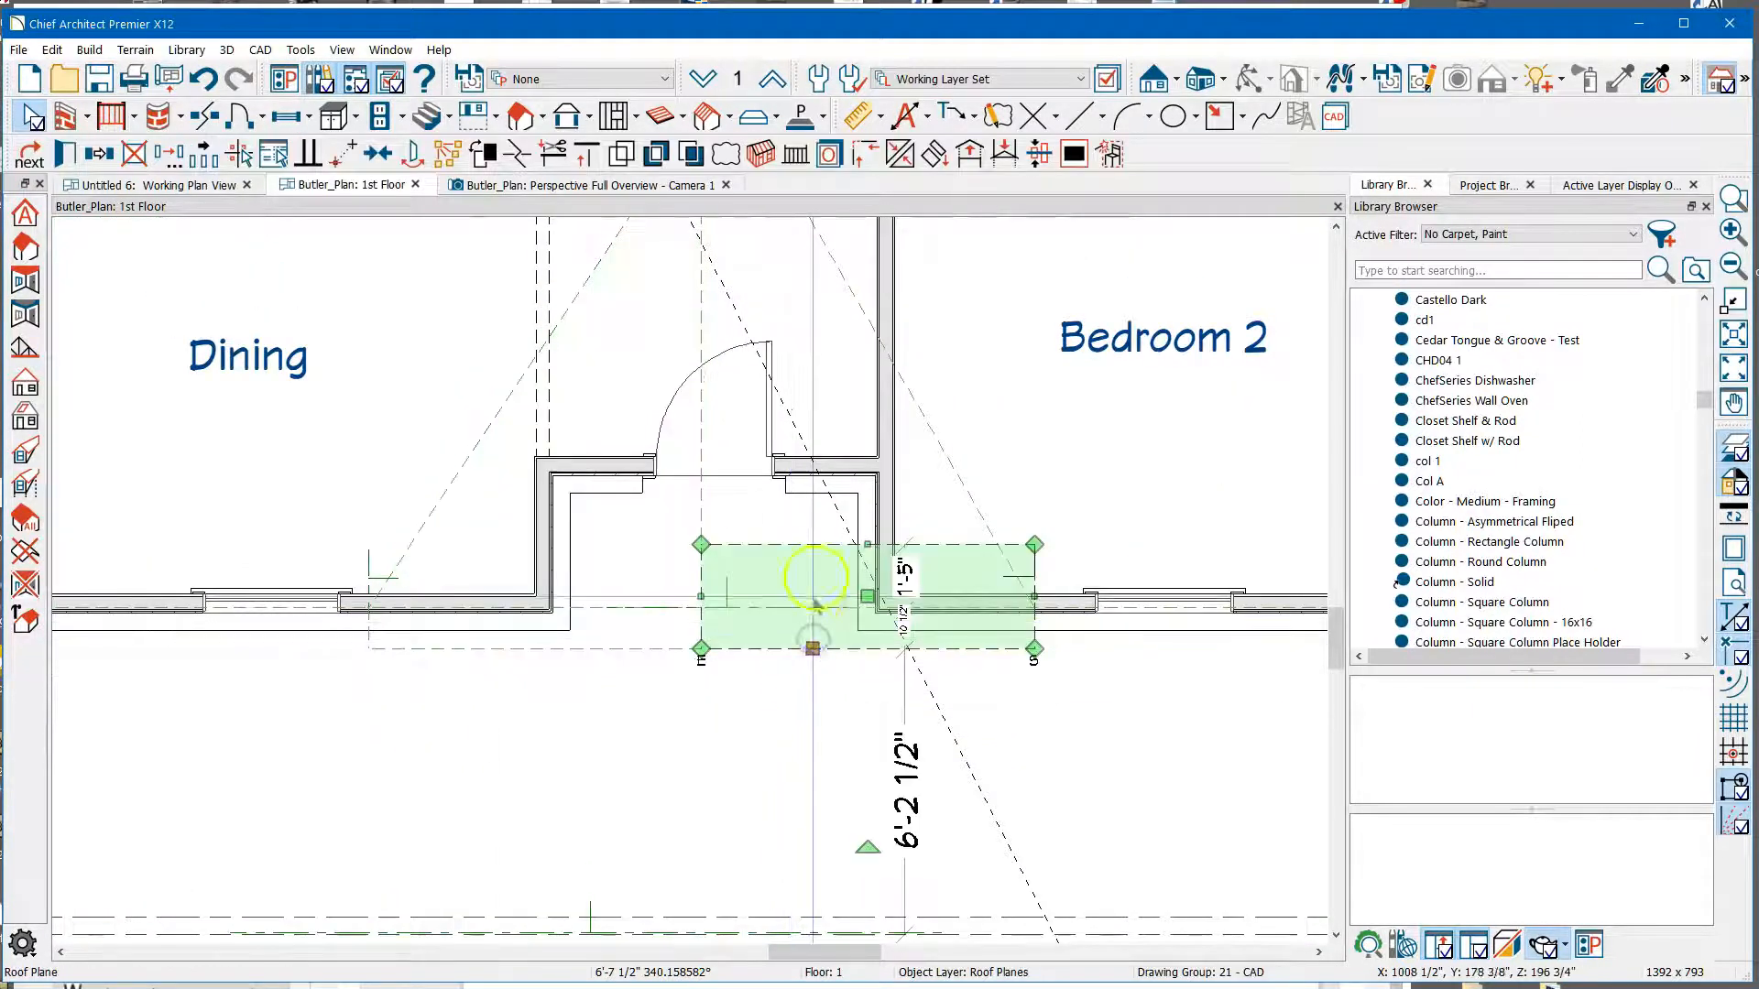
{"action": "left_click_drag", "start_coordinate": [863, 547], "coordinate": [867, 634]}
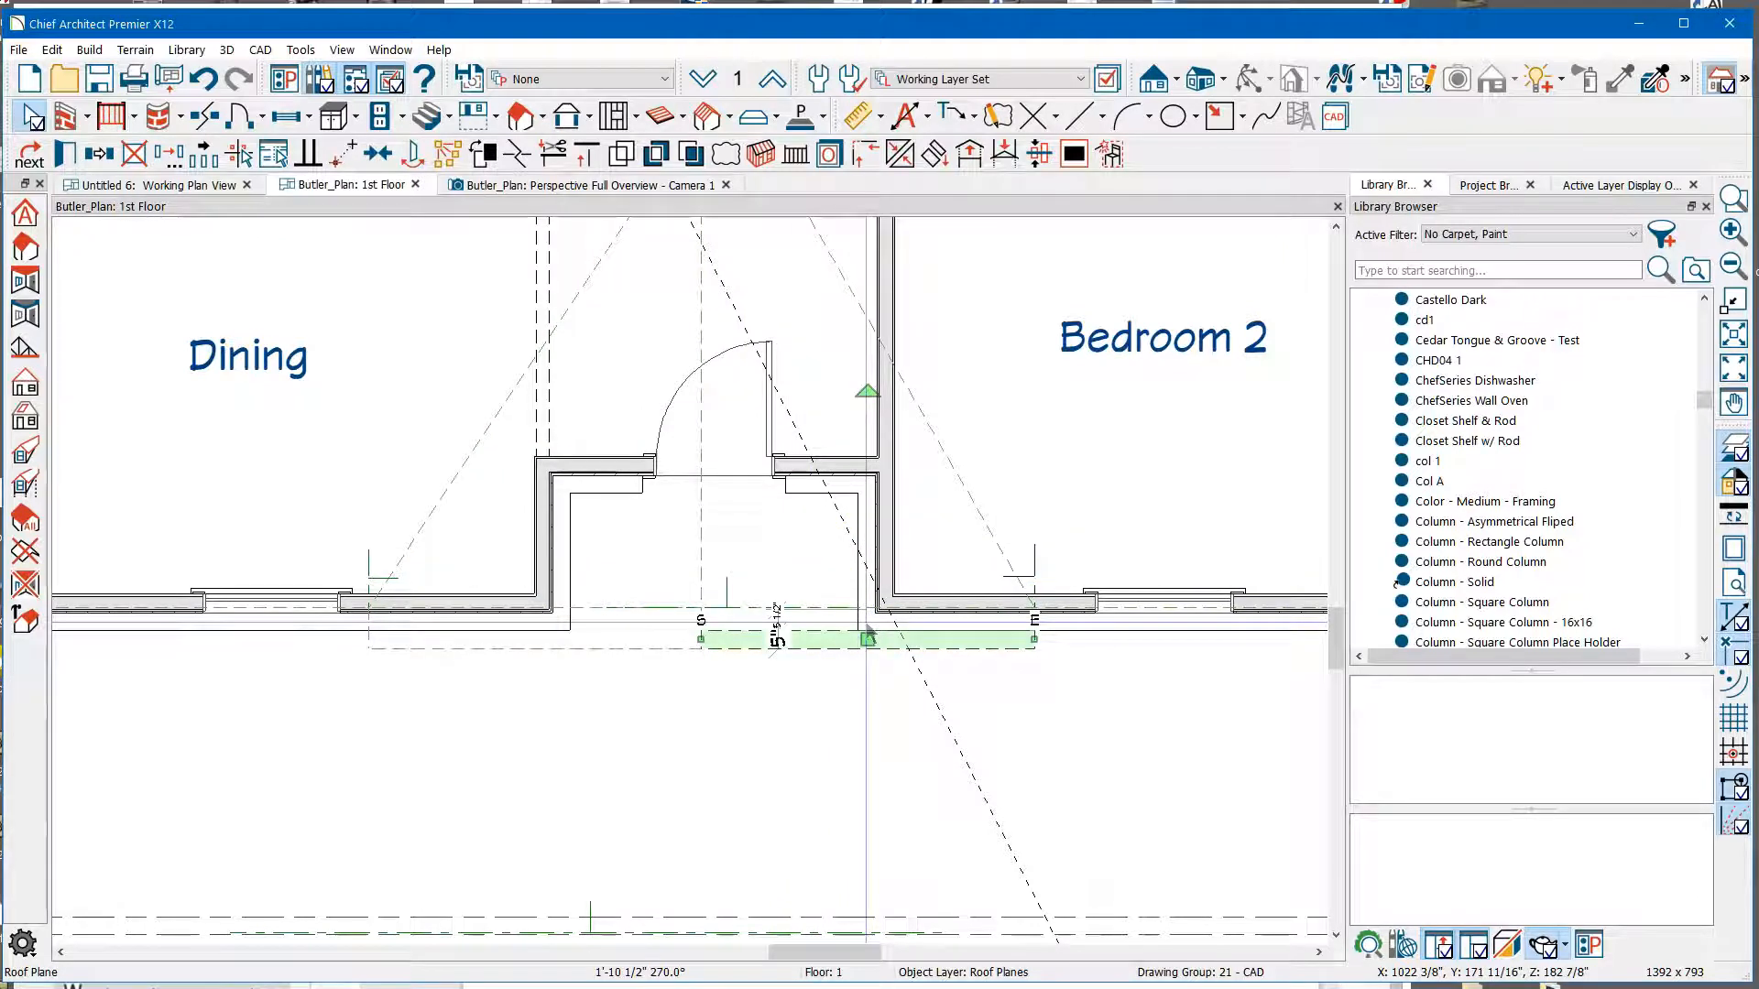
{"action": "scroll", "coordinate": [948, 638], "scroll_direction": "up", "scroll_amount": 1}
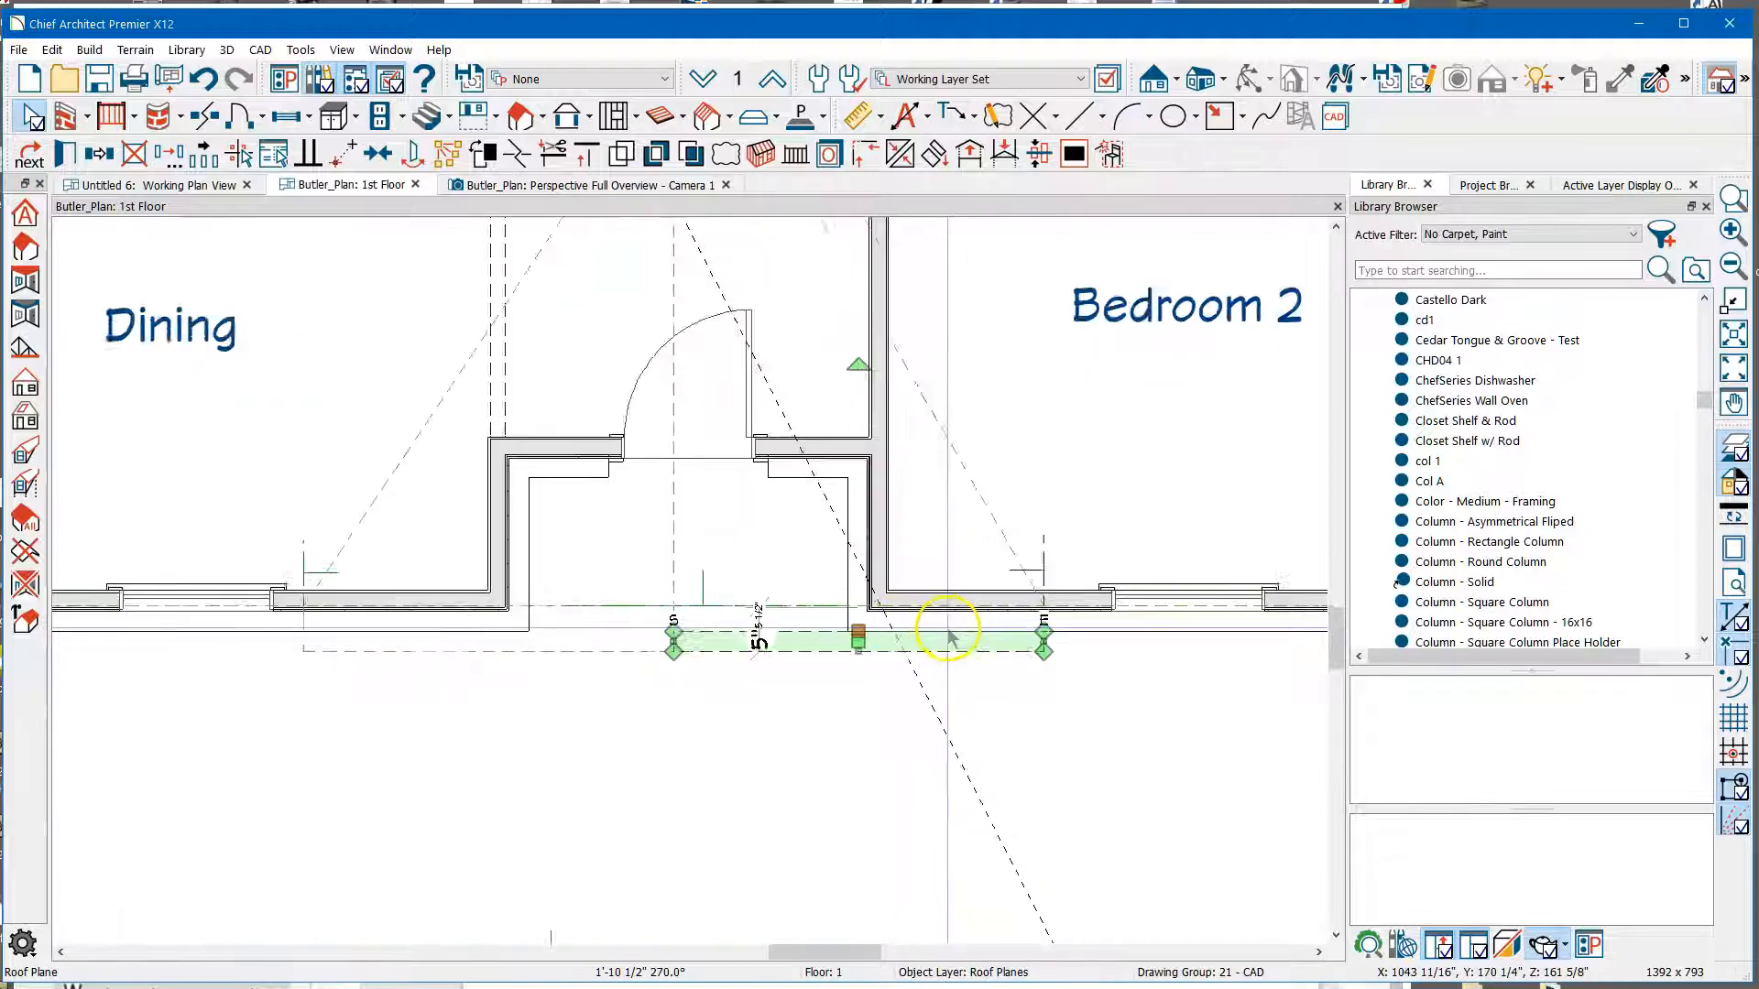
{"action": "scroll", "coordinate": [948, 630], "scroll_direction": "up", "scroll_amount": 1}
{"action": "left_click", "coordinate": [984, 452], "text": "shift"}
{"action": "left_click", "coordinate": [972, 449]}
{"action": "scroll", "coordinate": [604, 545], "scroll_direction": "down", "scroll_amount": 3}
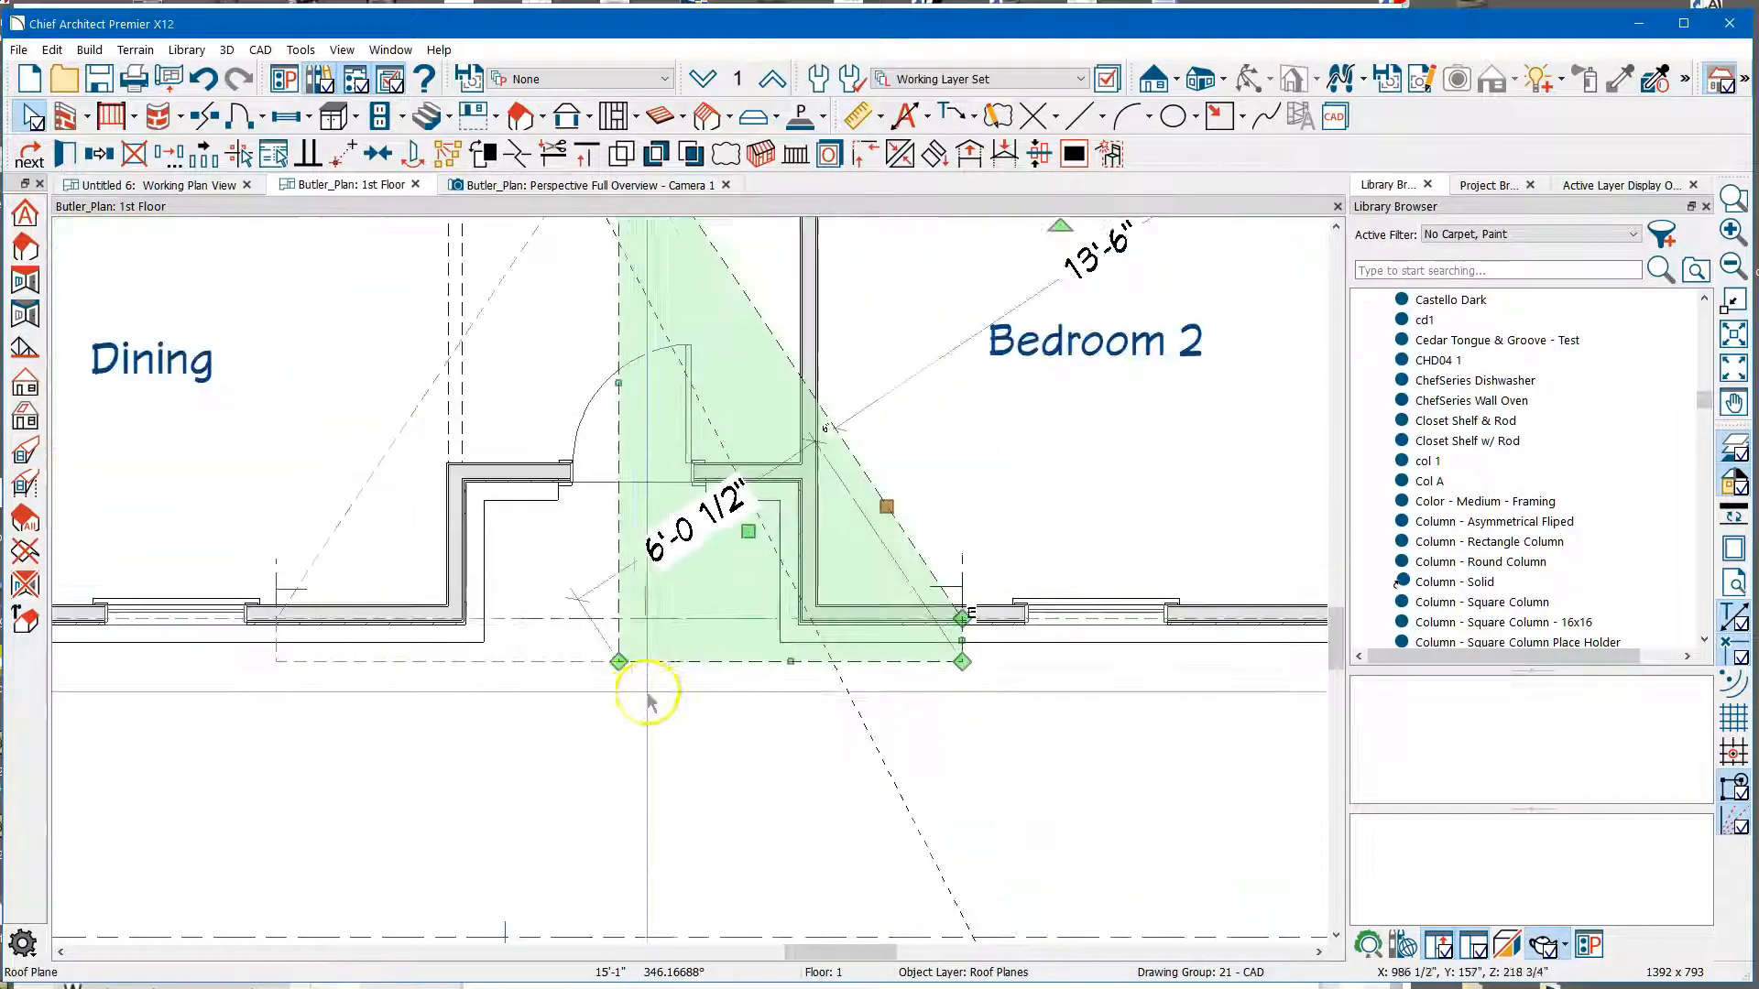
In the Camera 1 perspective, view the dormer from the front and raise both dormer roof planes together by a small vertical offset.
{"action": "left_click", "coordinate": [638, 190]}
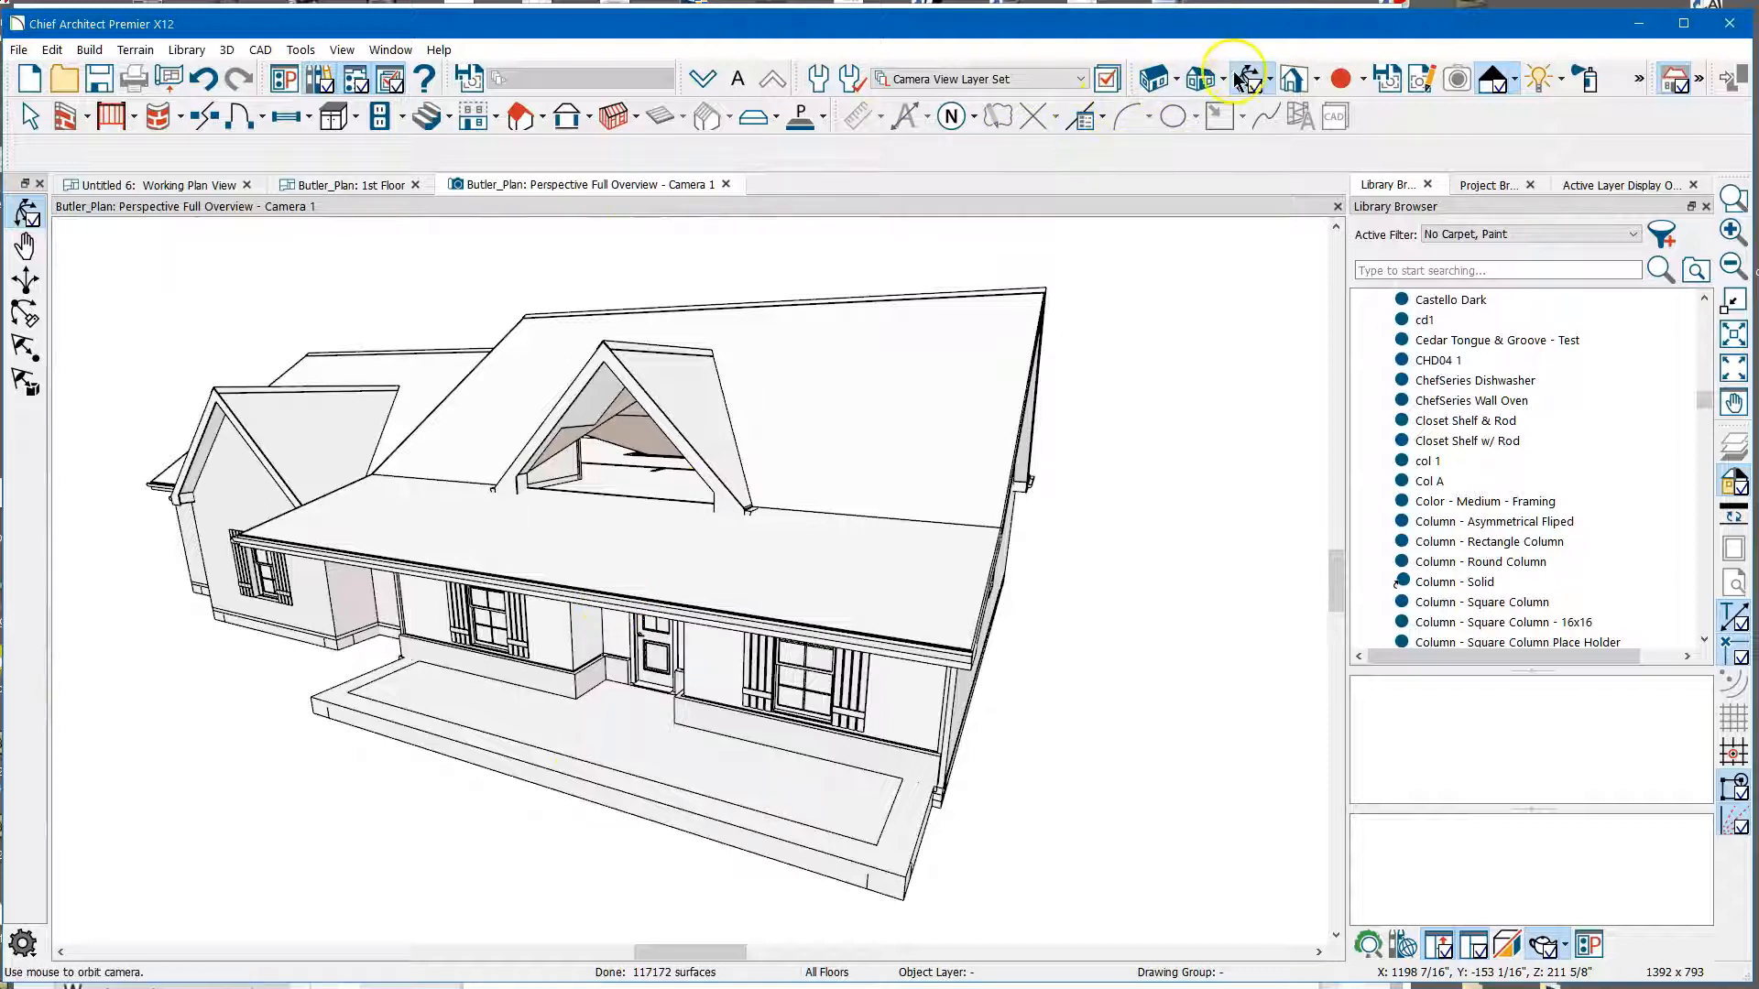
{"action": "left_click_drag", "start_coordinate": [699, 551], "coordinate": [794, 522]}
{"action": "left_click_drag", "start_coordinate": [654, 444], "coordinate": [723, 453]}
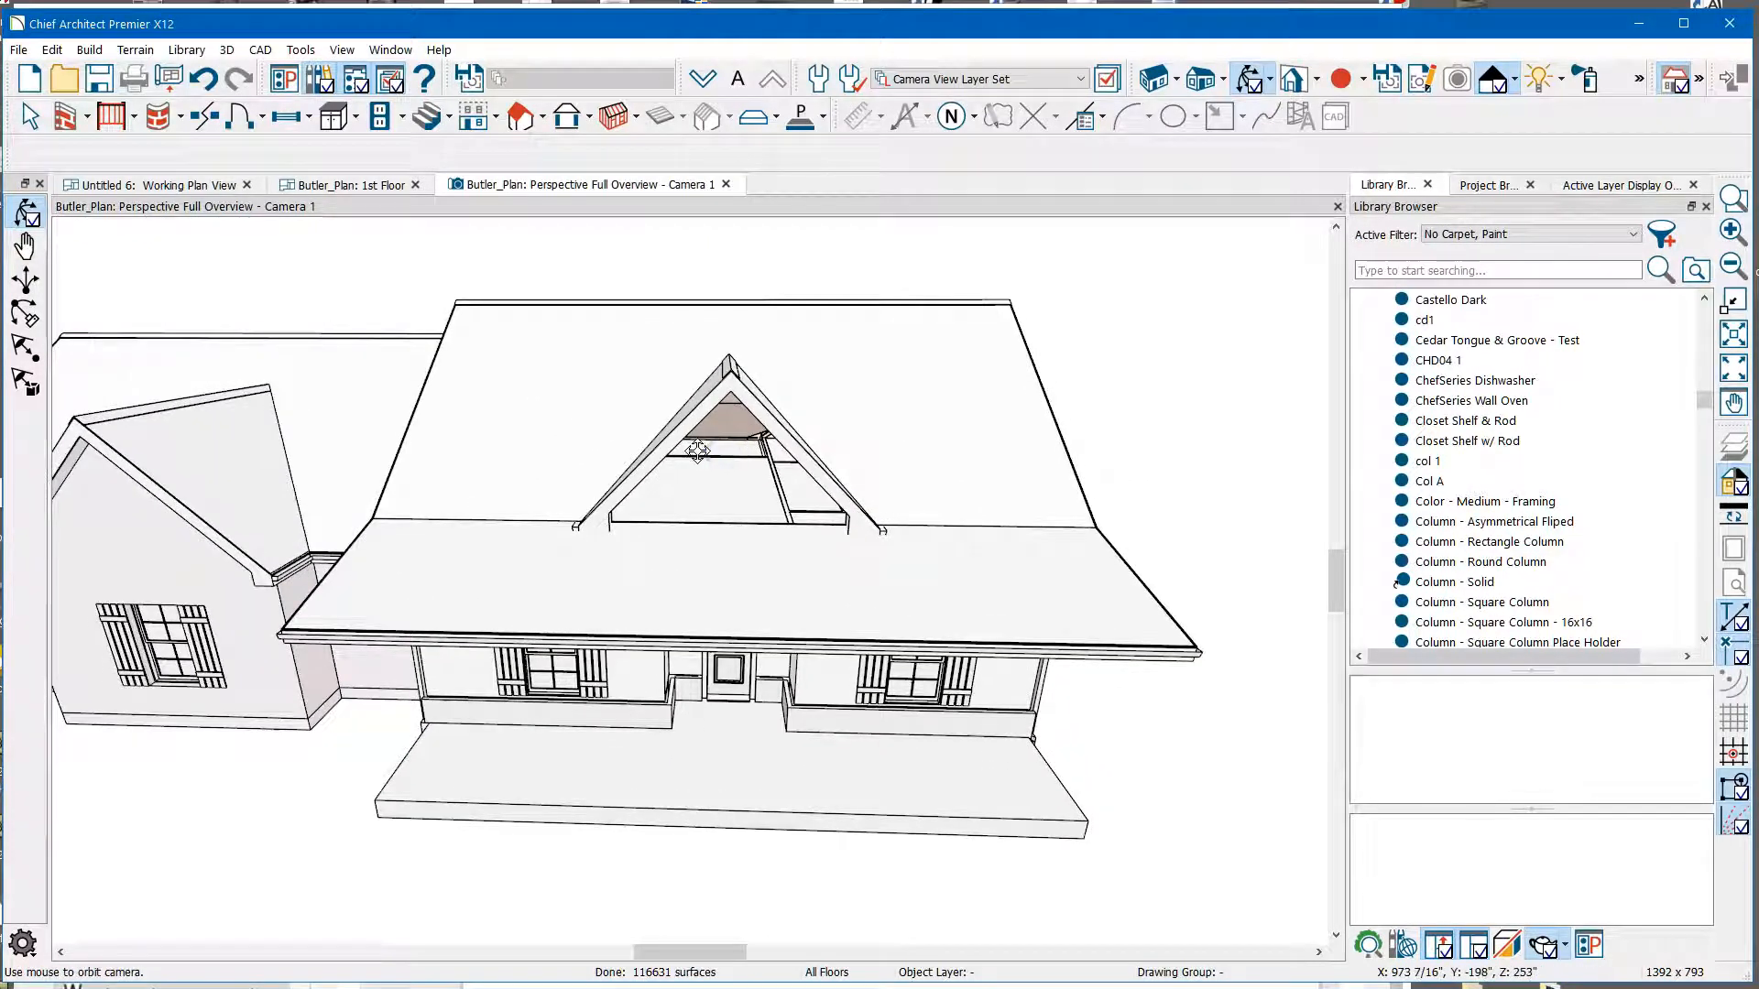
{"action": "key", "text": "space"}
{"action": "left_click", "coordinate": [688, 474]}
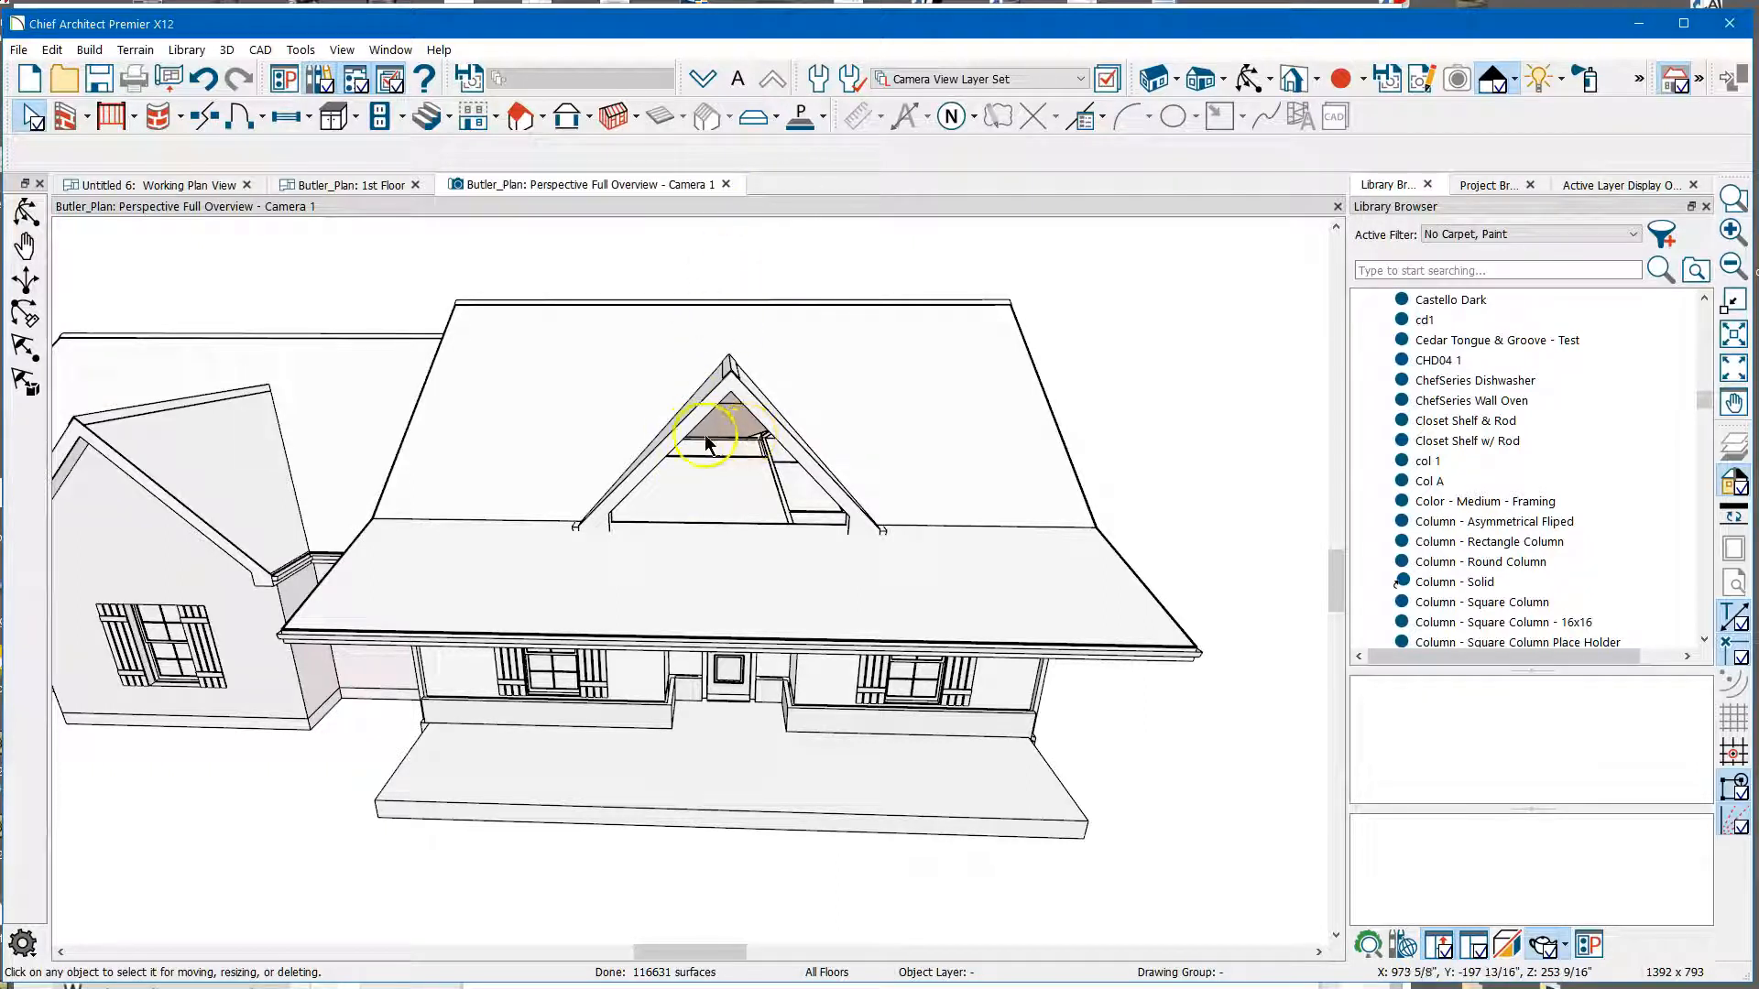
{"action": "left_click", "coordinate": [724, 403]}
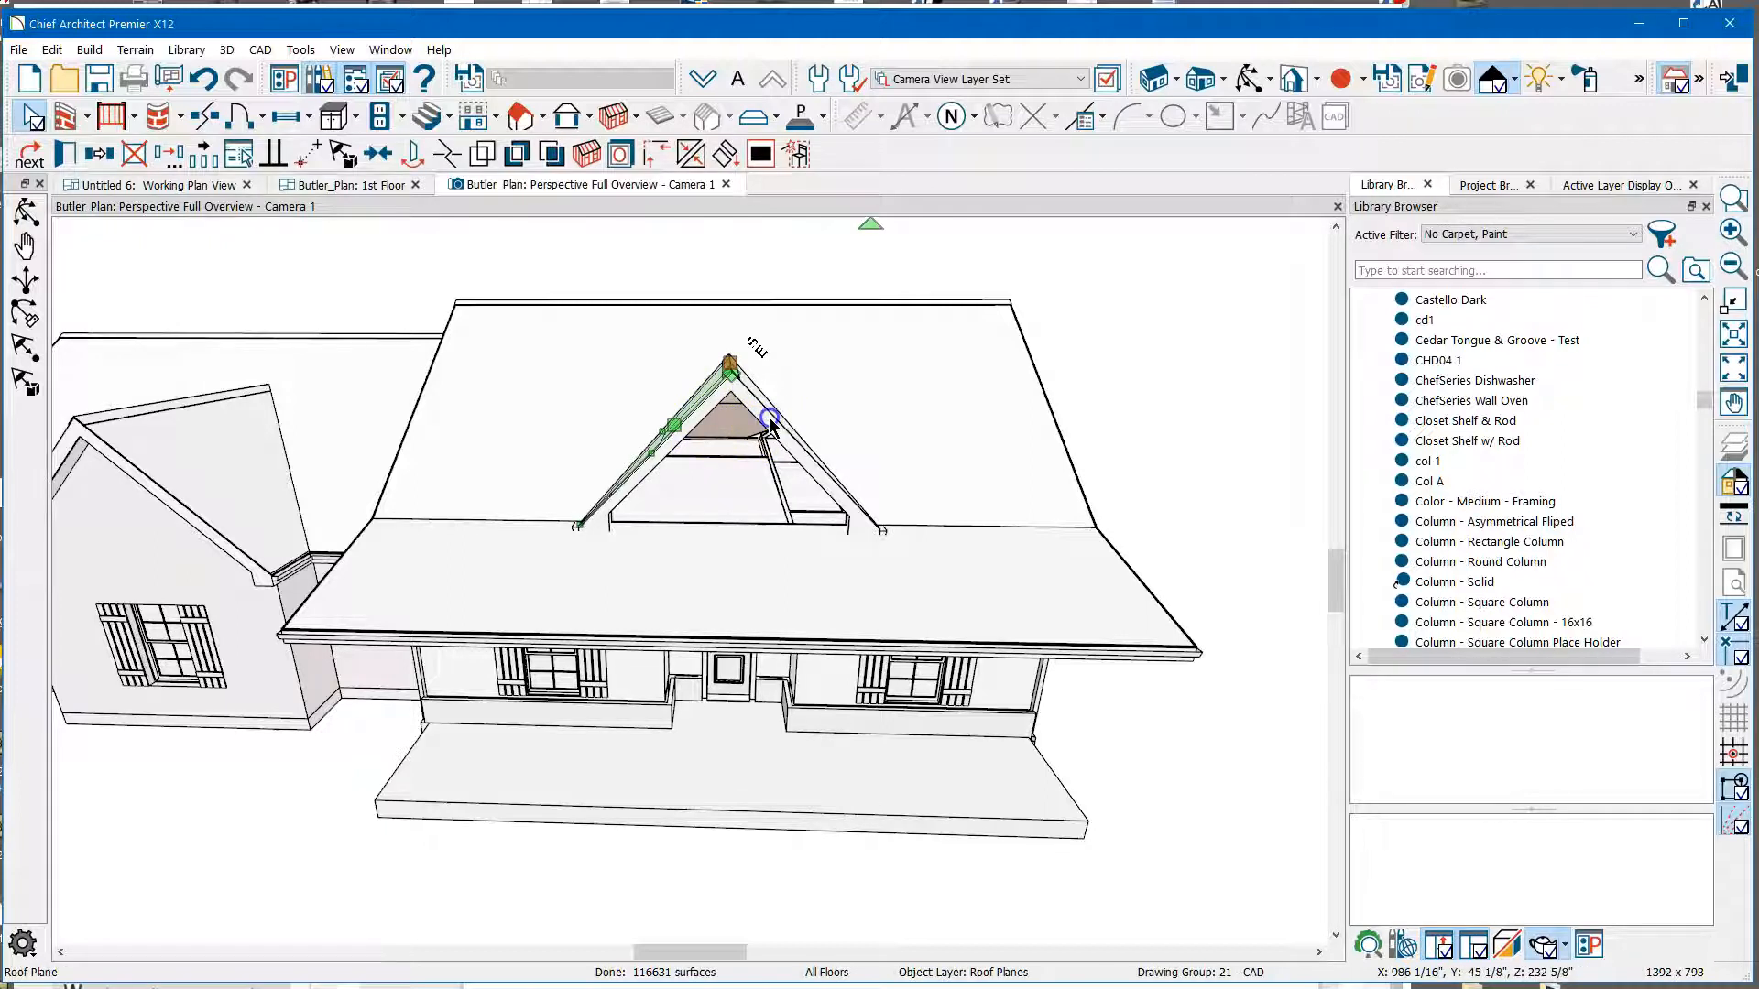
{"action": "left_click", "coordinate": [769, 420]}
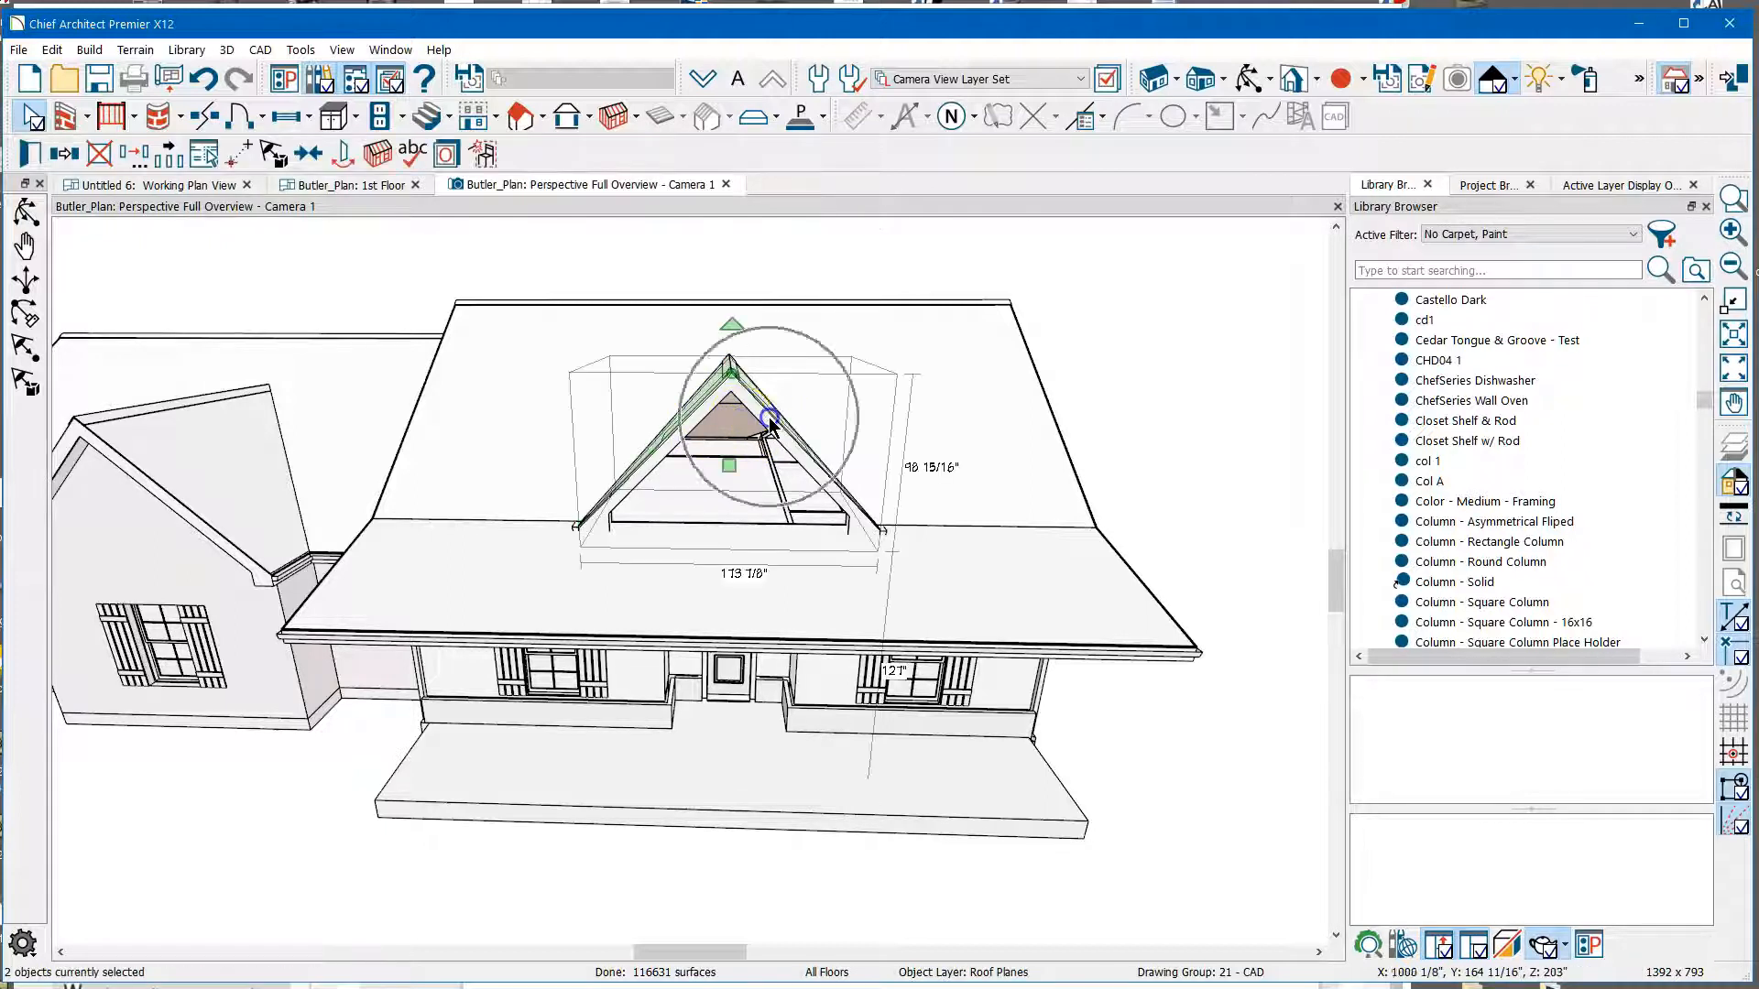
{"action": "left_click", "coordinate": [143, 163]}
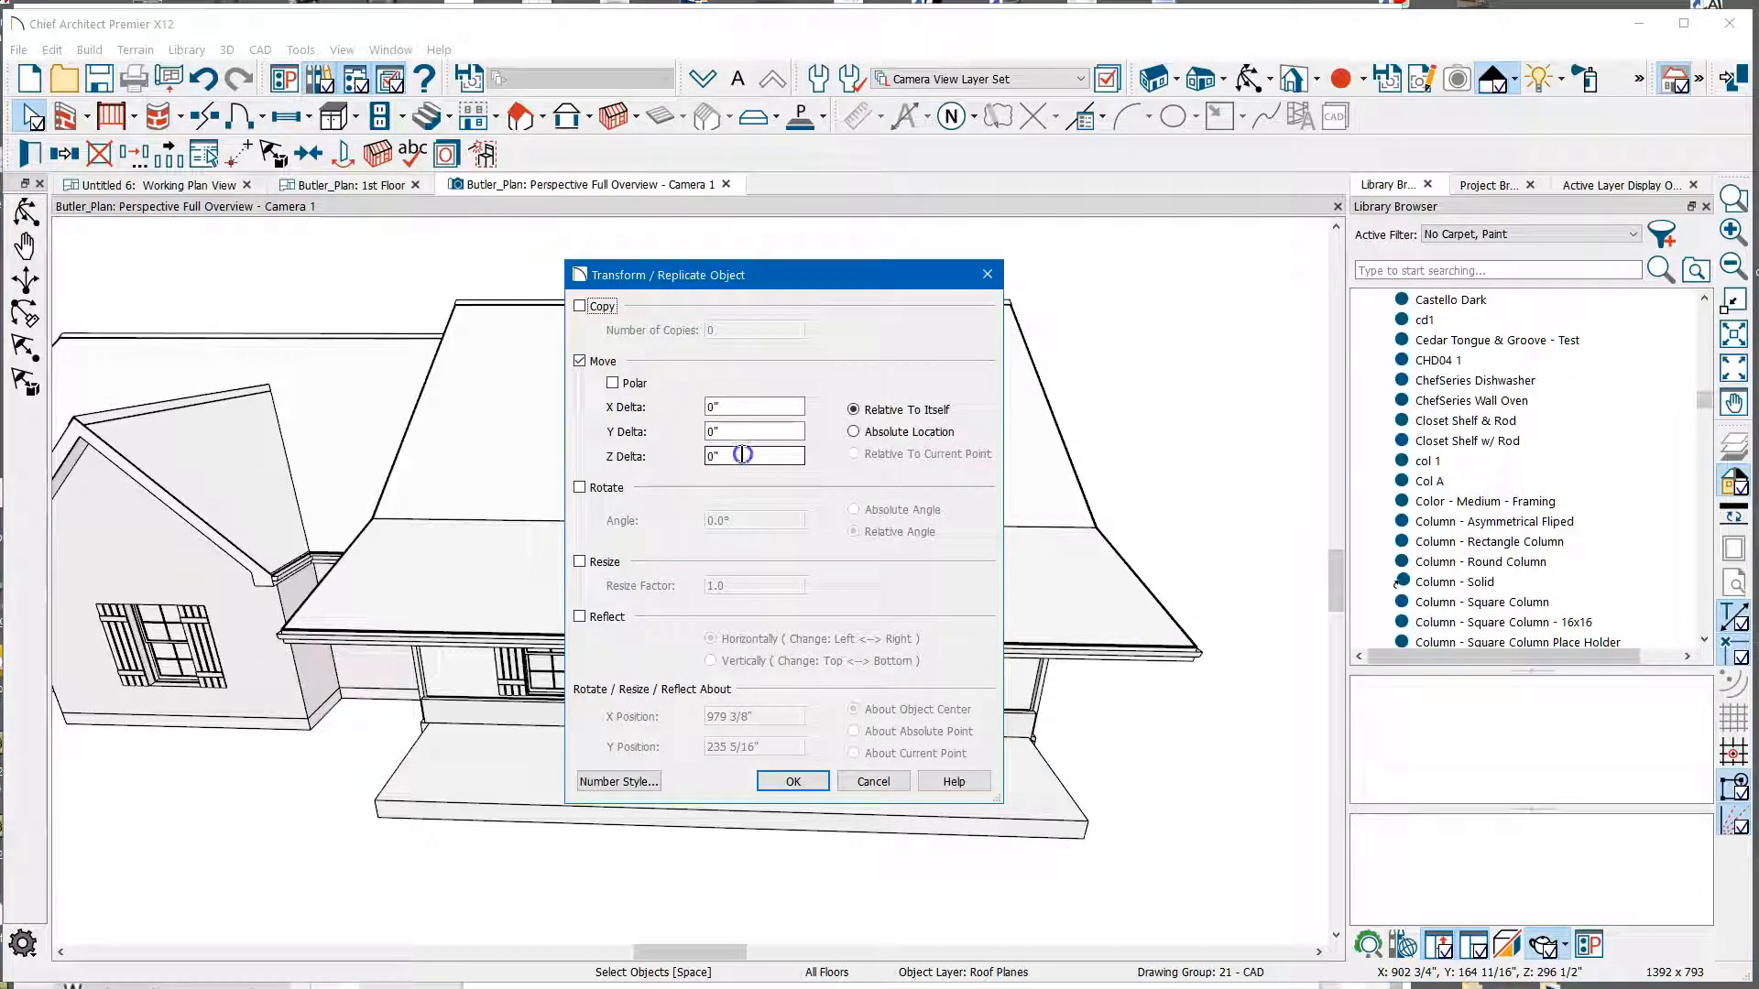
{"action": "key", "text": "Return"}
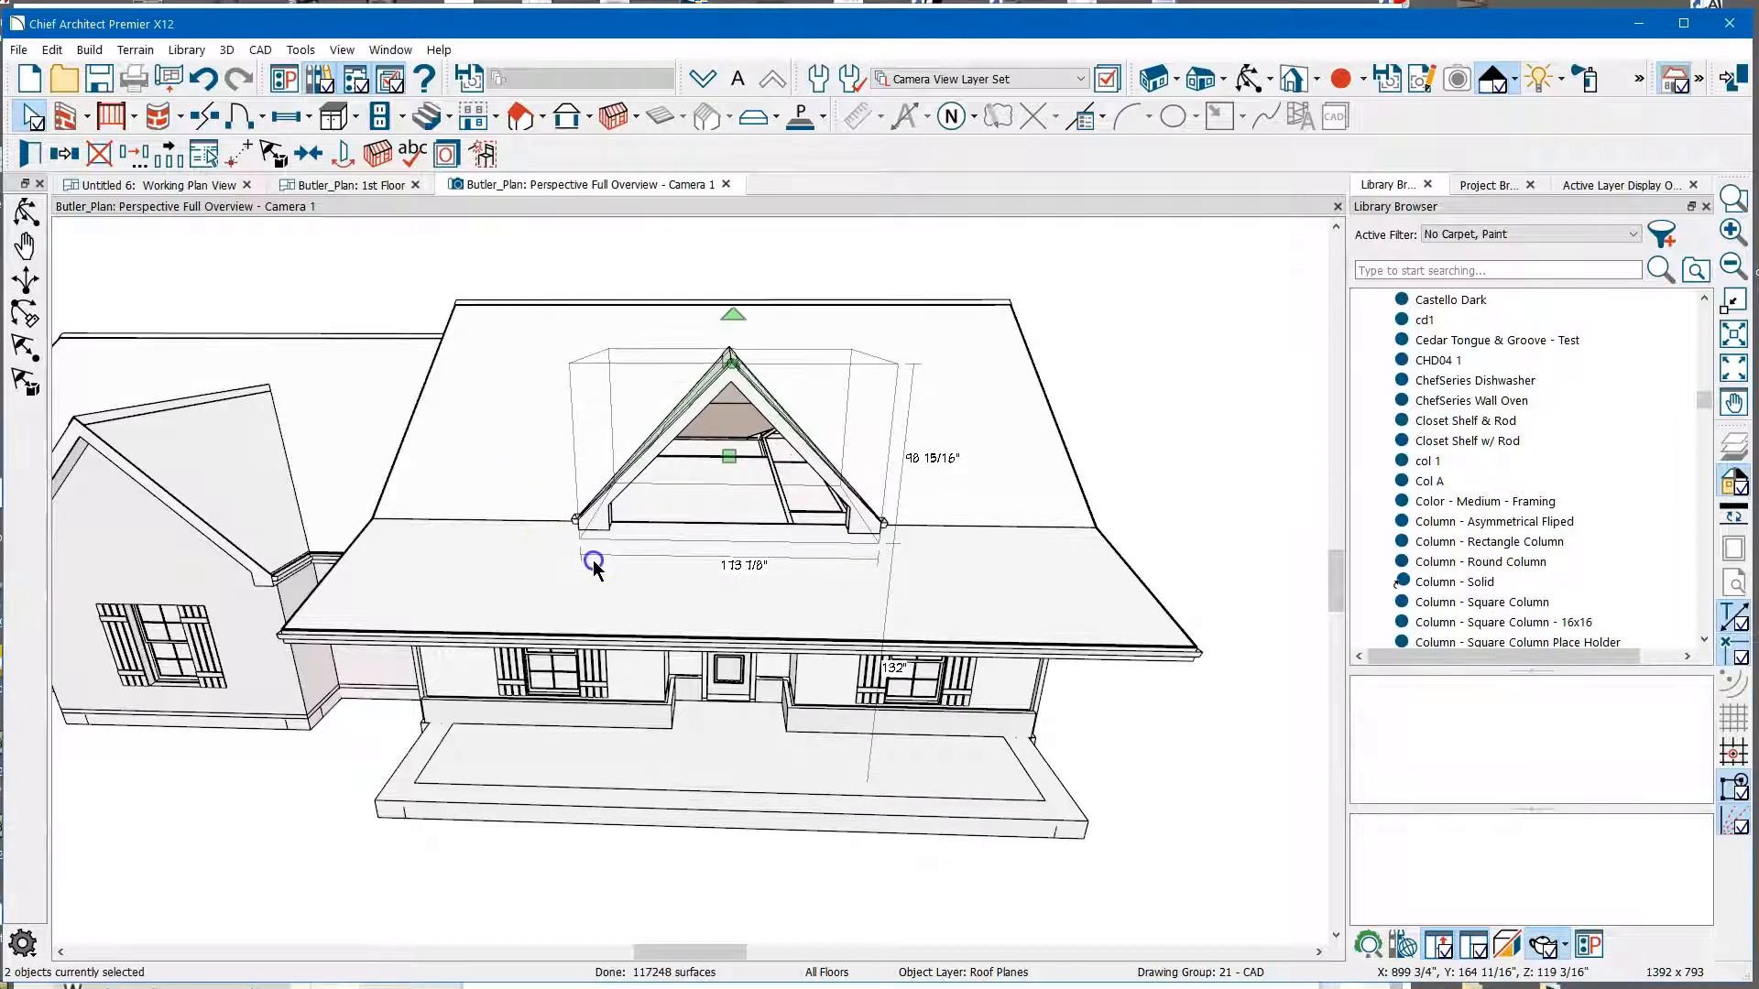
{"action": "left_click", "coordinate": [655, 470]}
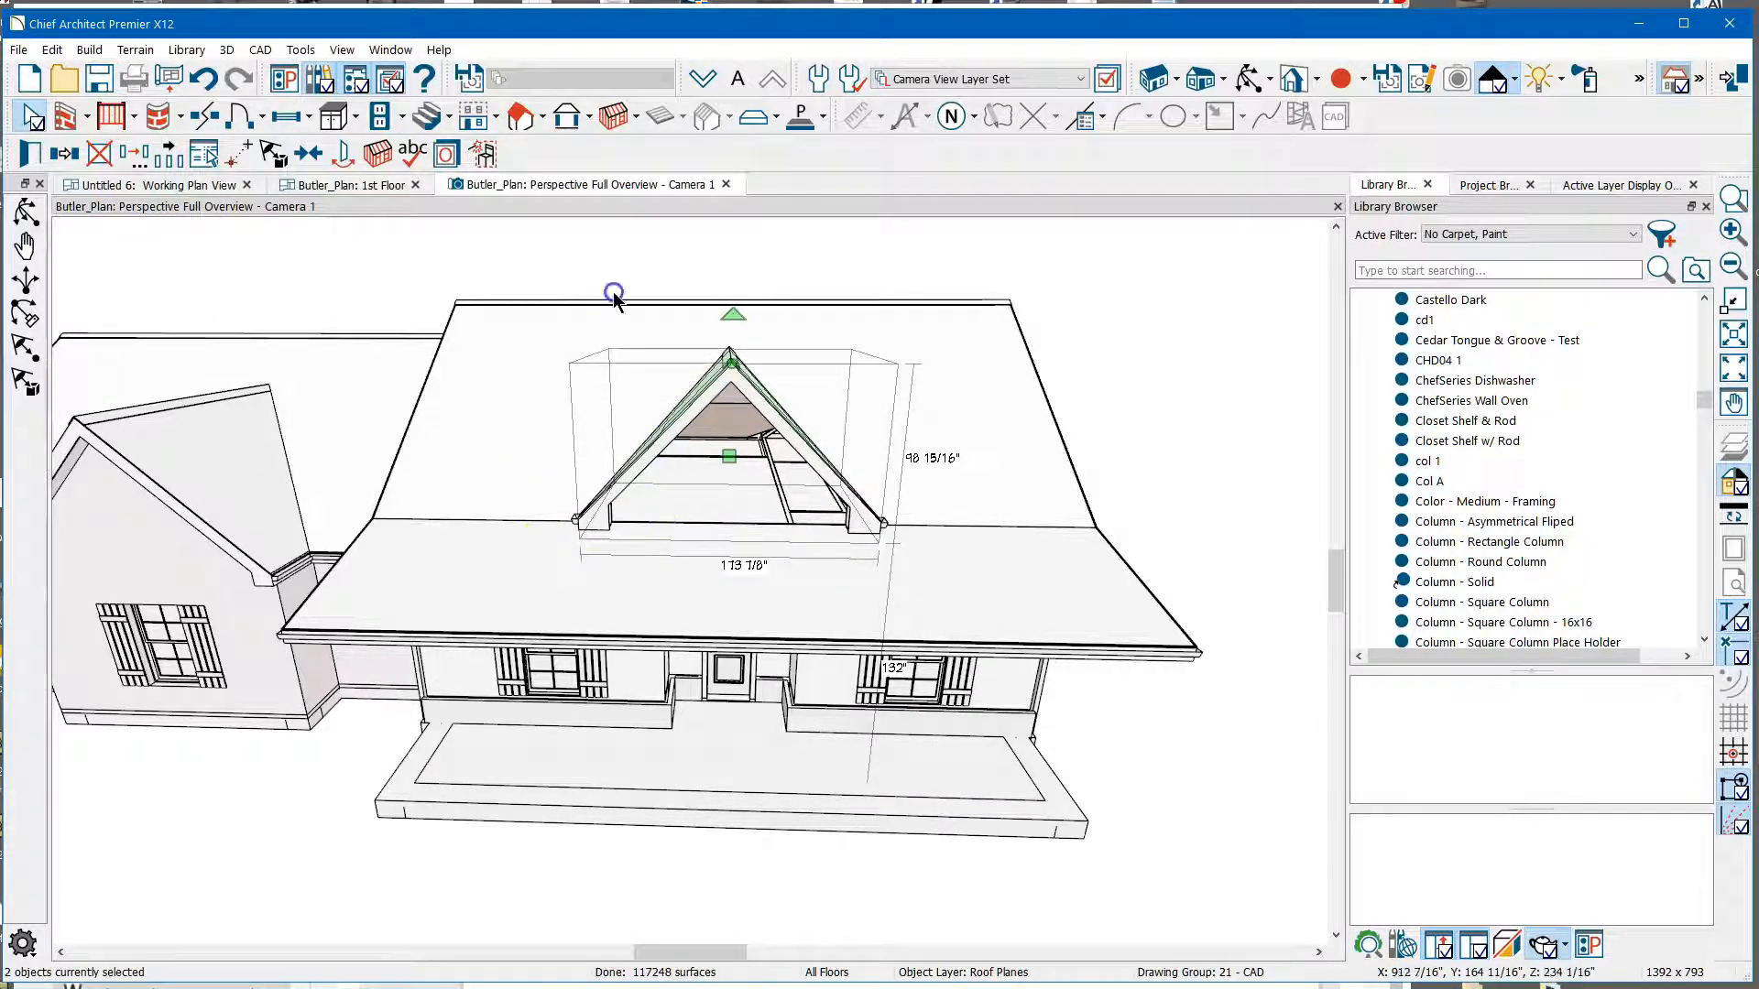
{"action": "double_click", "coordinate": [733, 499]}
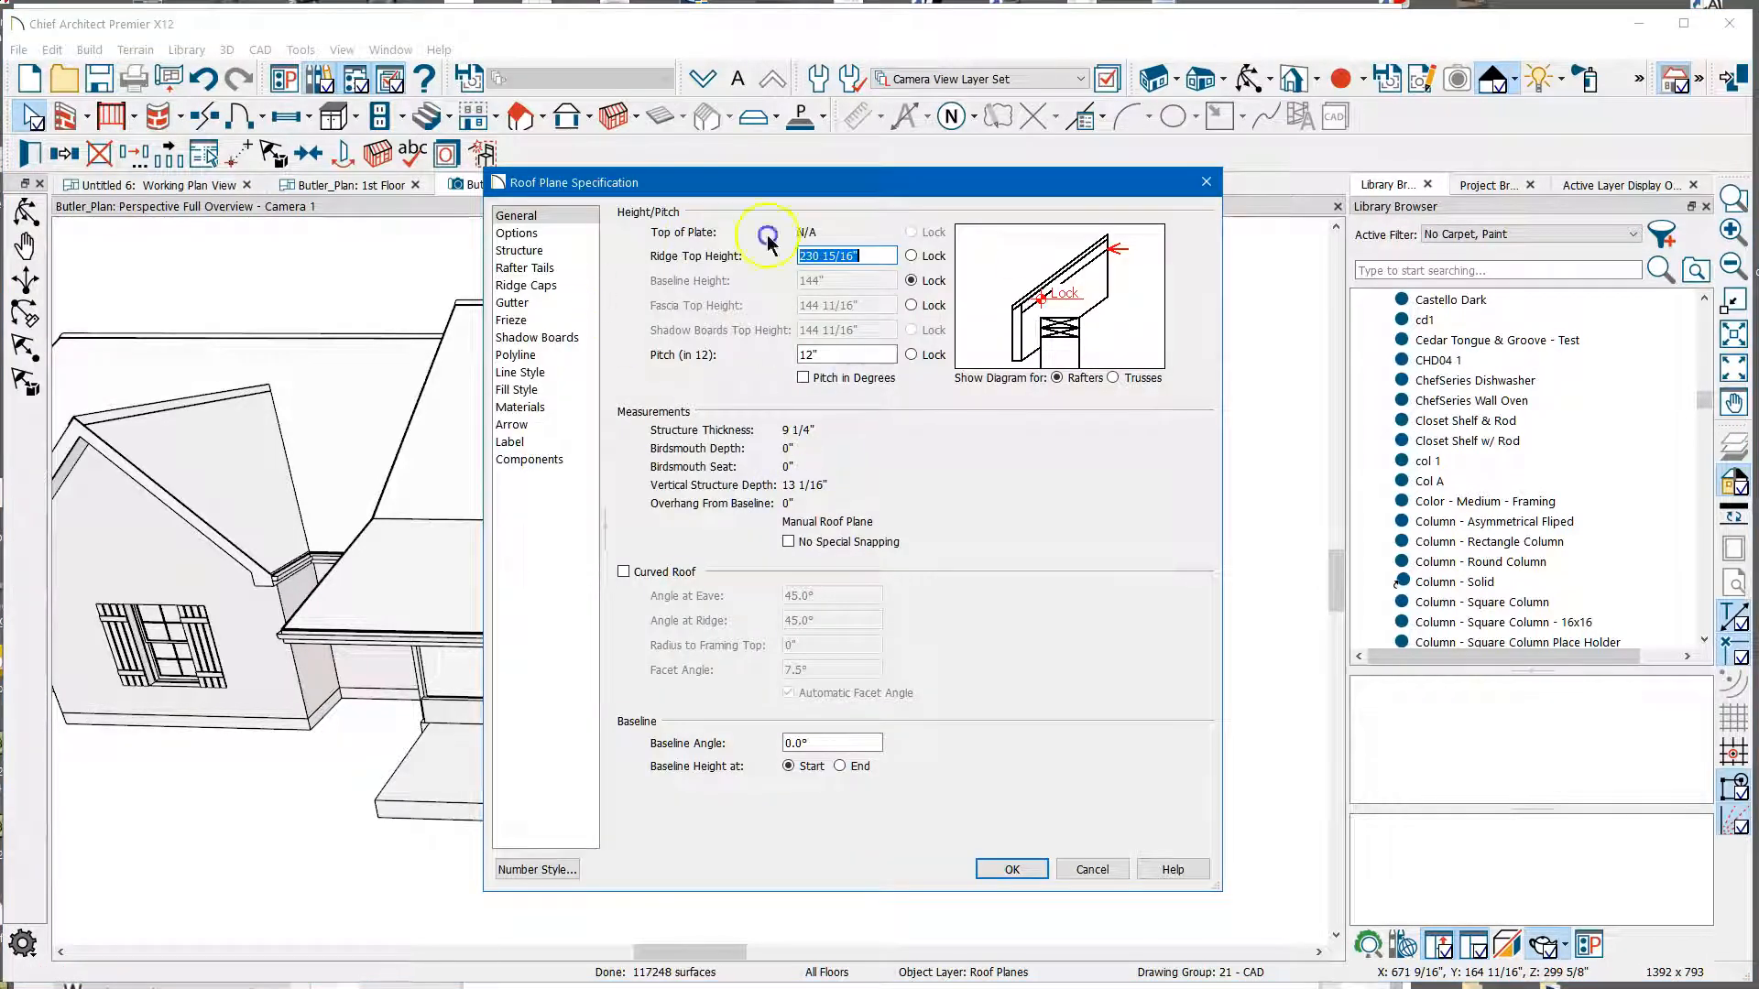
{"action": "key", "text": "Escape"}
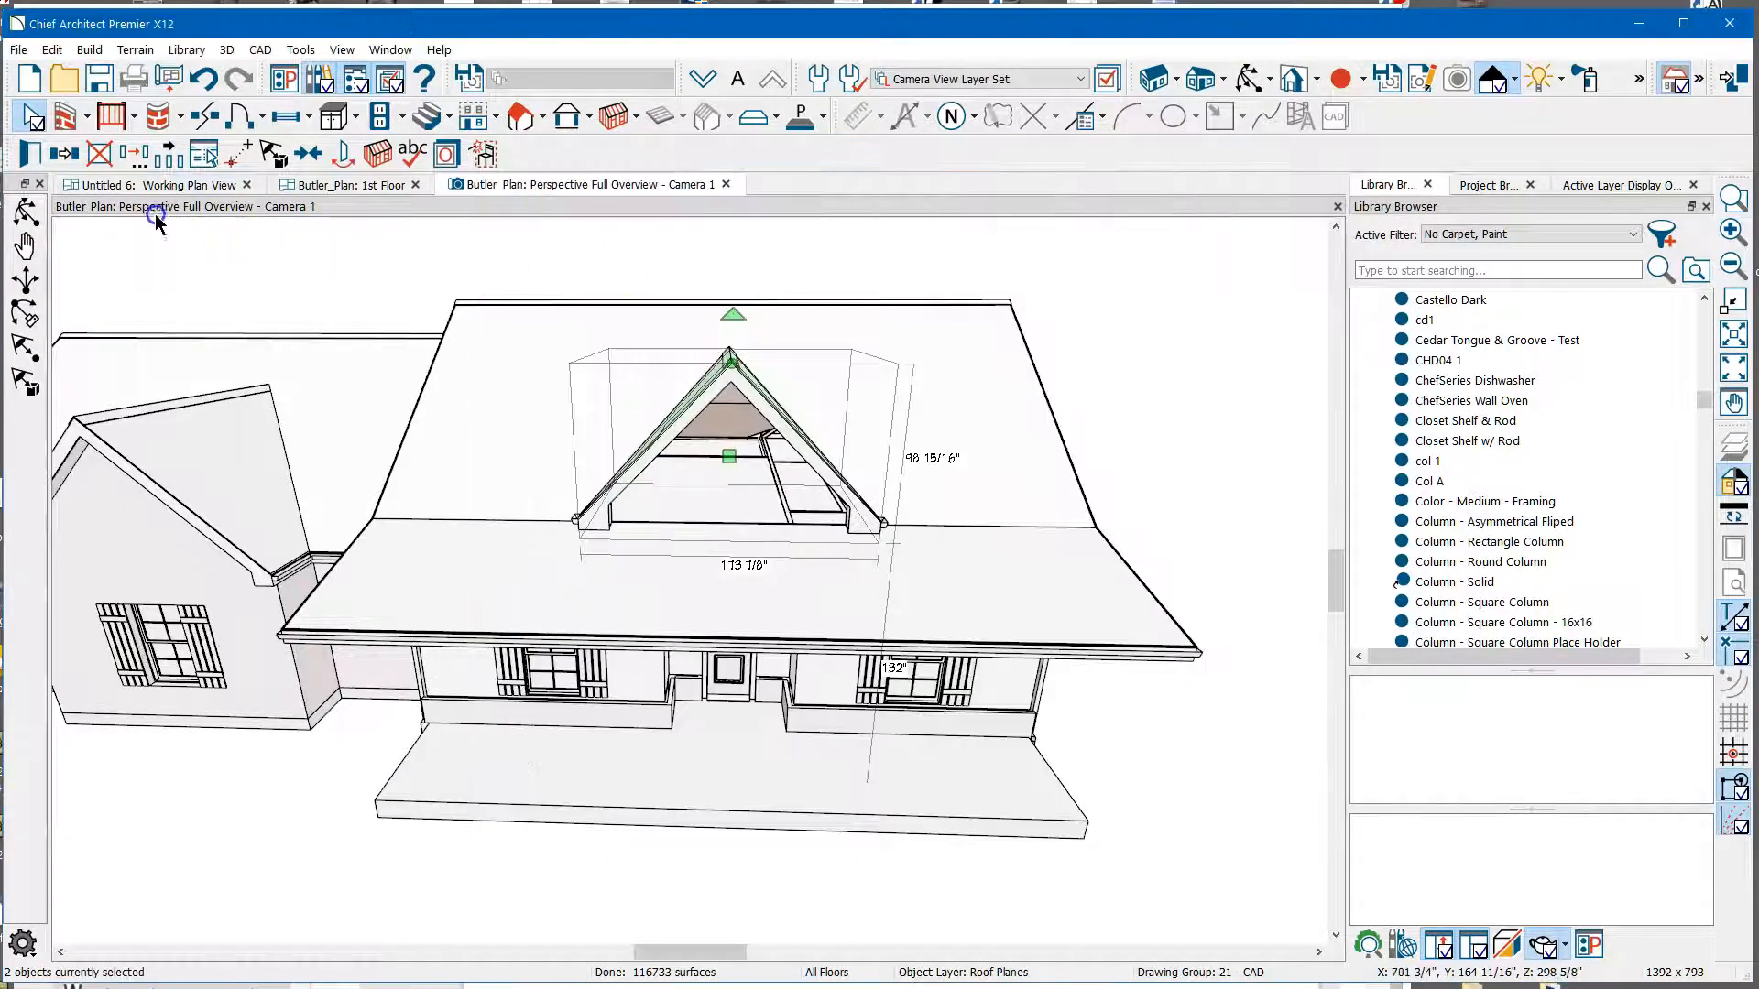
Move both dormer roof planes down together by 10".
{"action": "left_click", "coordinate": [142, 161]}
{"action": "left_click", "coordinate": [778, 456]}
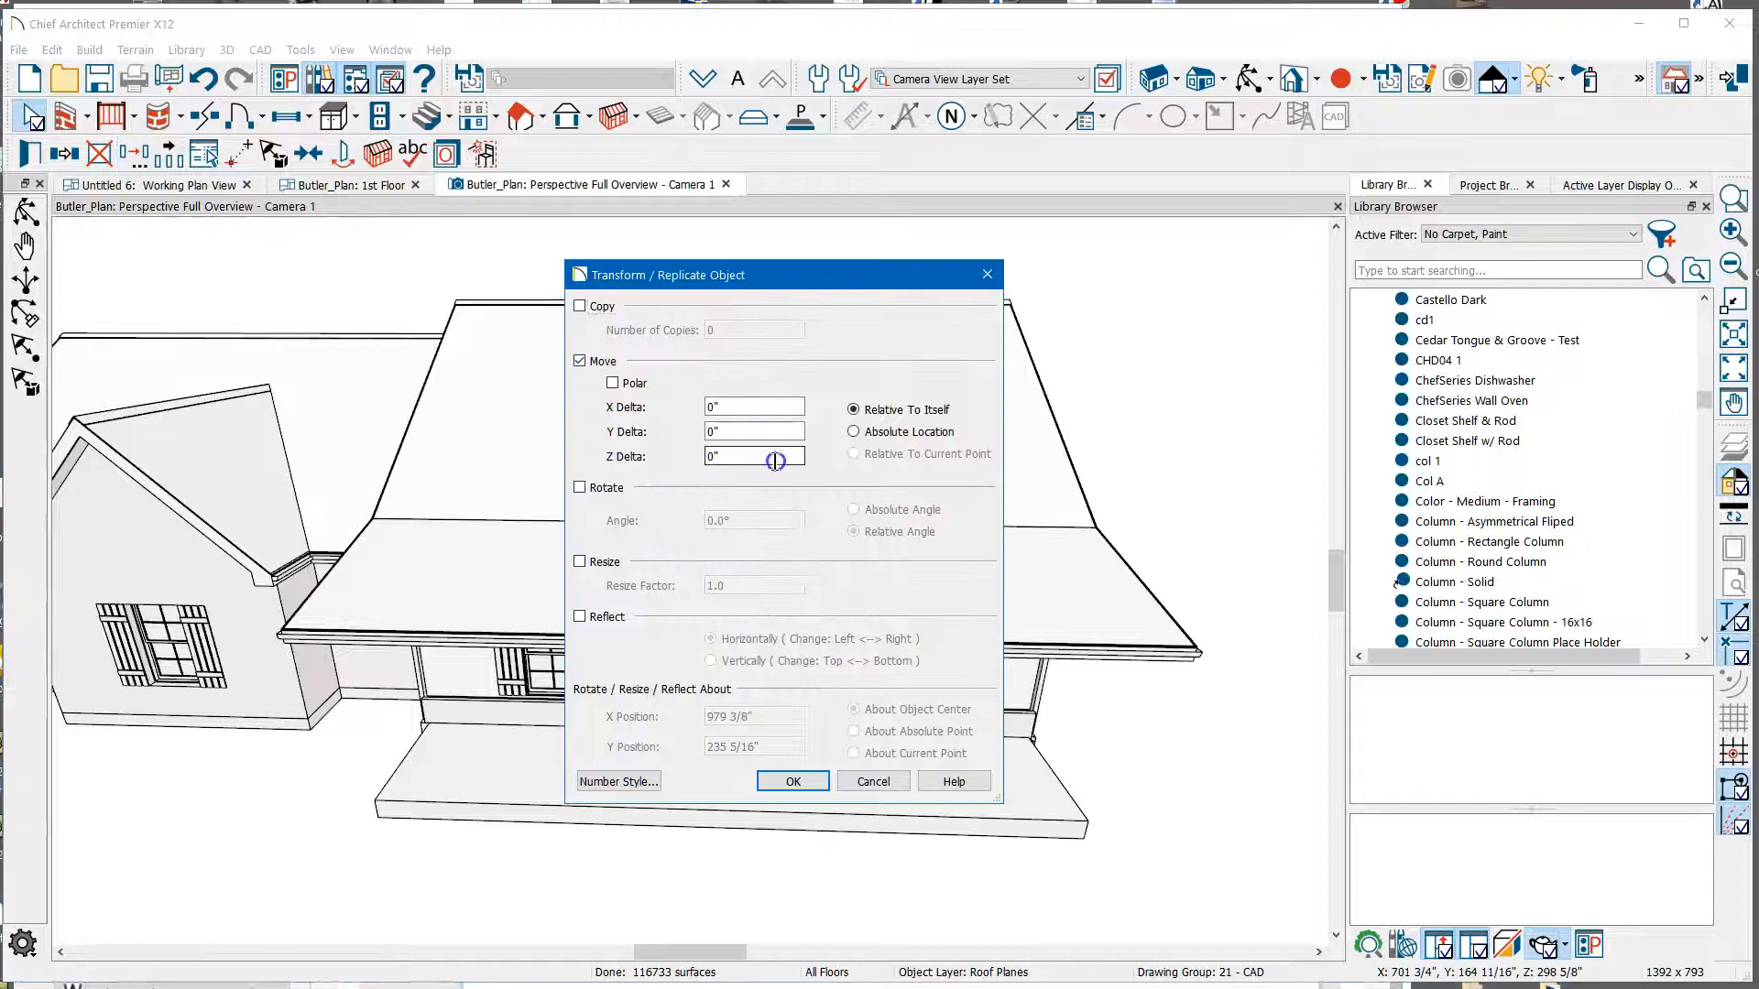
{"action": "key", "text": "Return"}
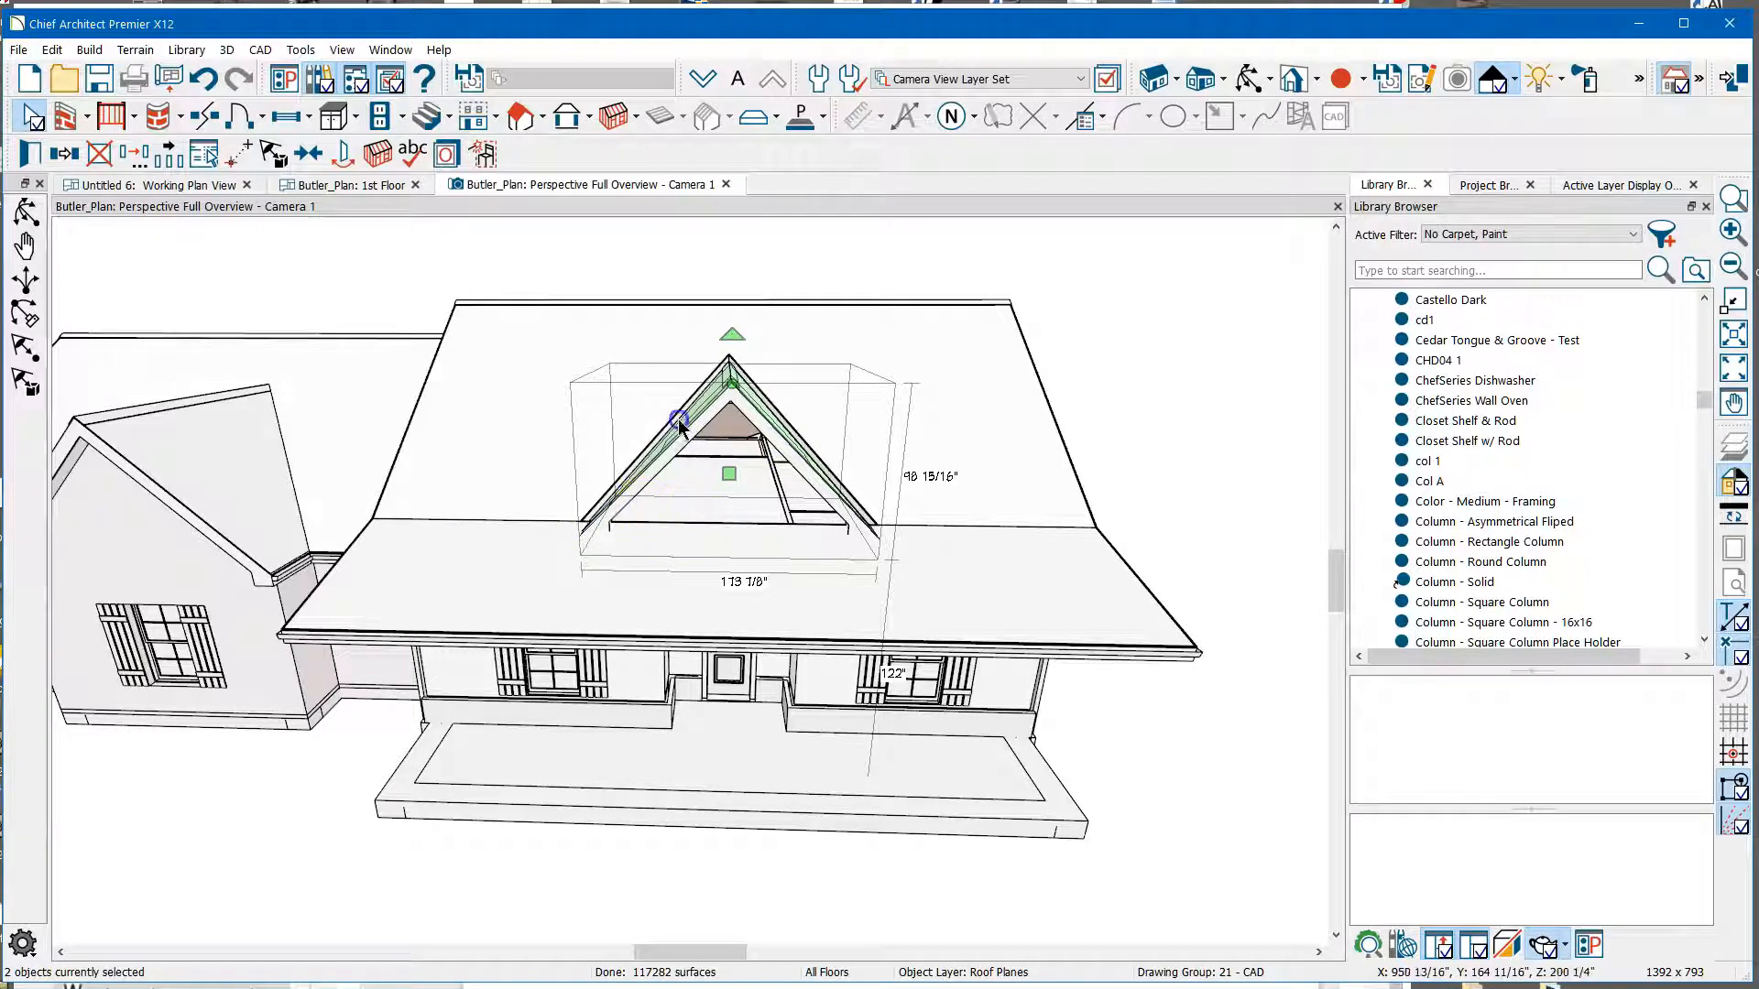
Turn off the Boxed Eave option for both dormer roof planes.
{"action": "left_click", "coordinate": [27, 156]}
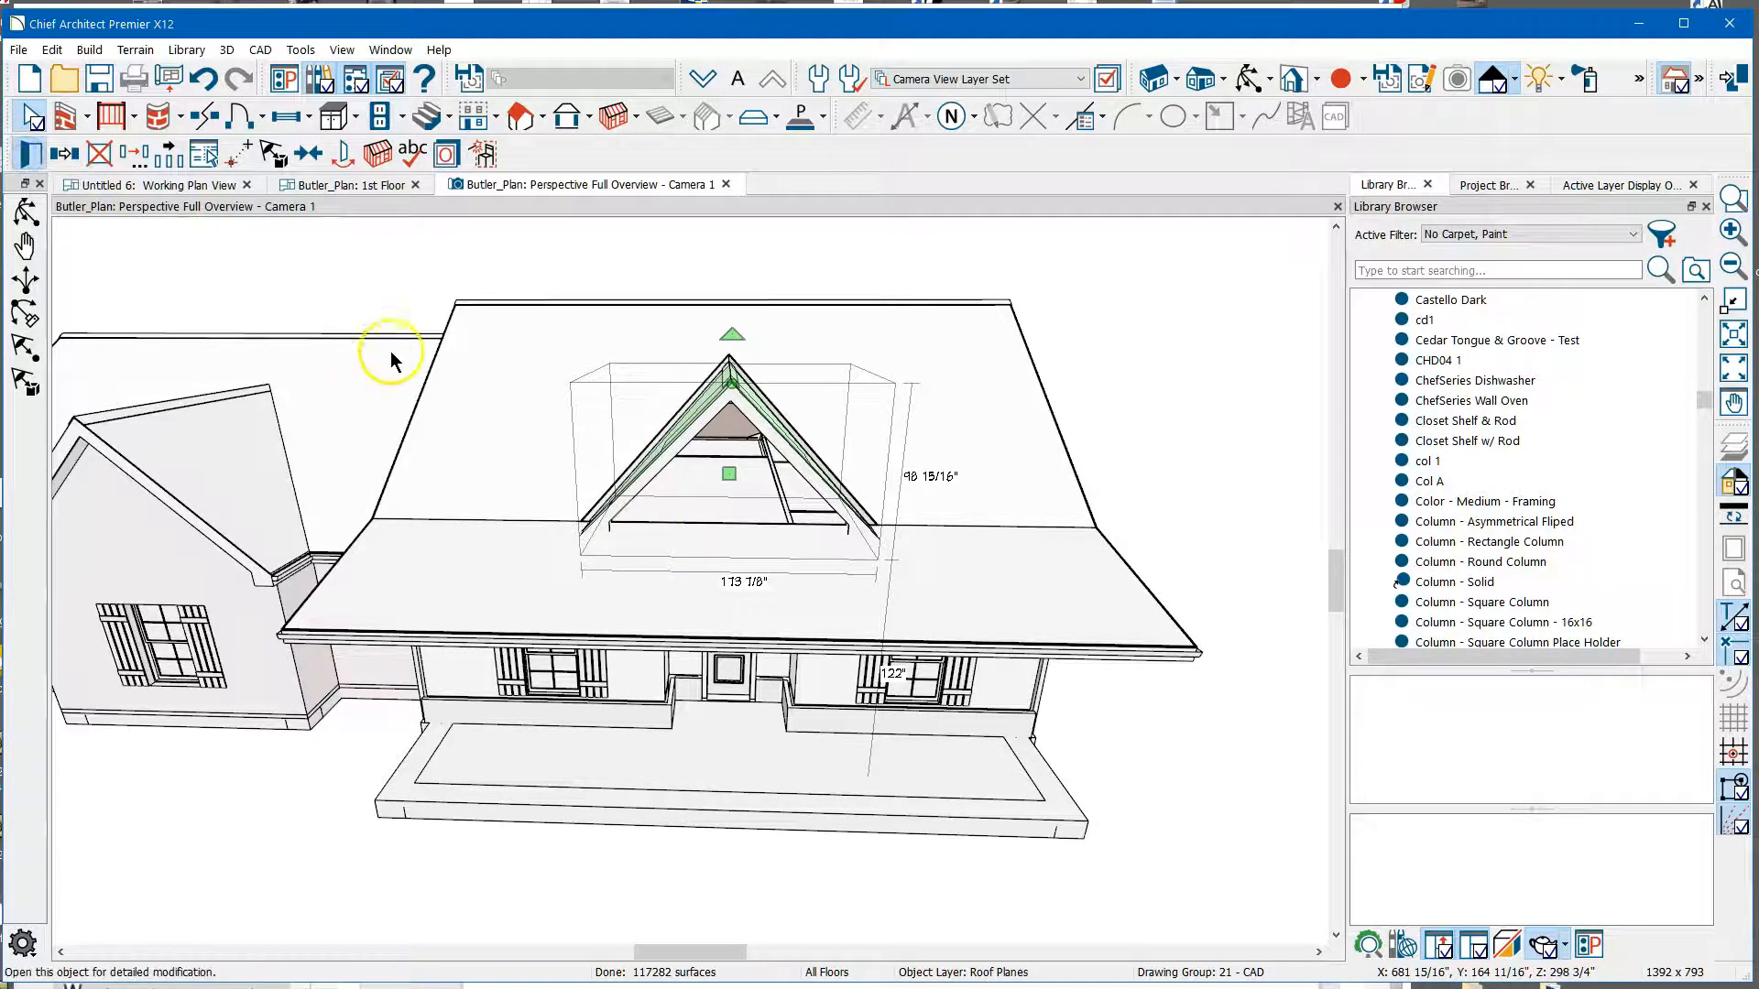
{"action": "left_click", "coordinate": [529, 240]}
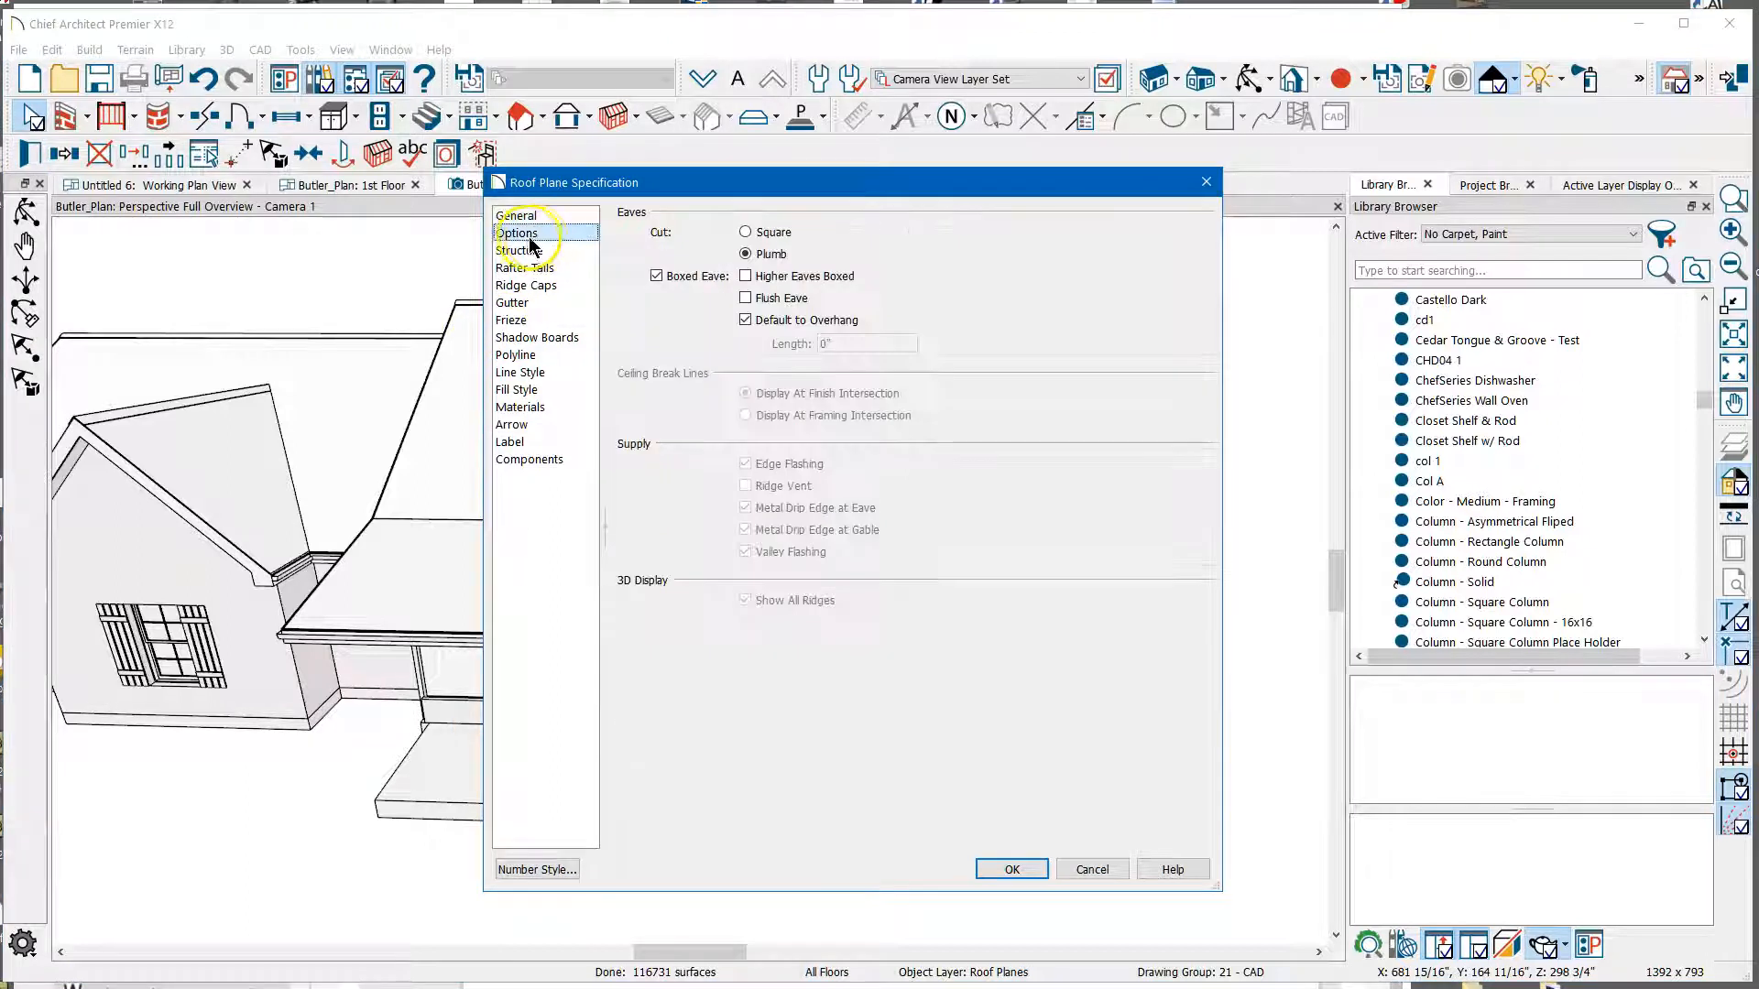
{"action": "left_click", "coordinate": [665, 277]}
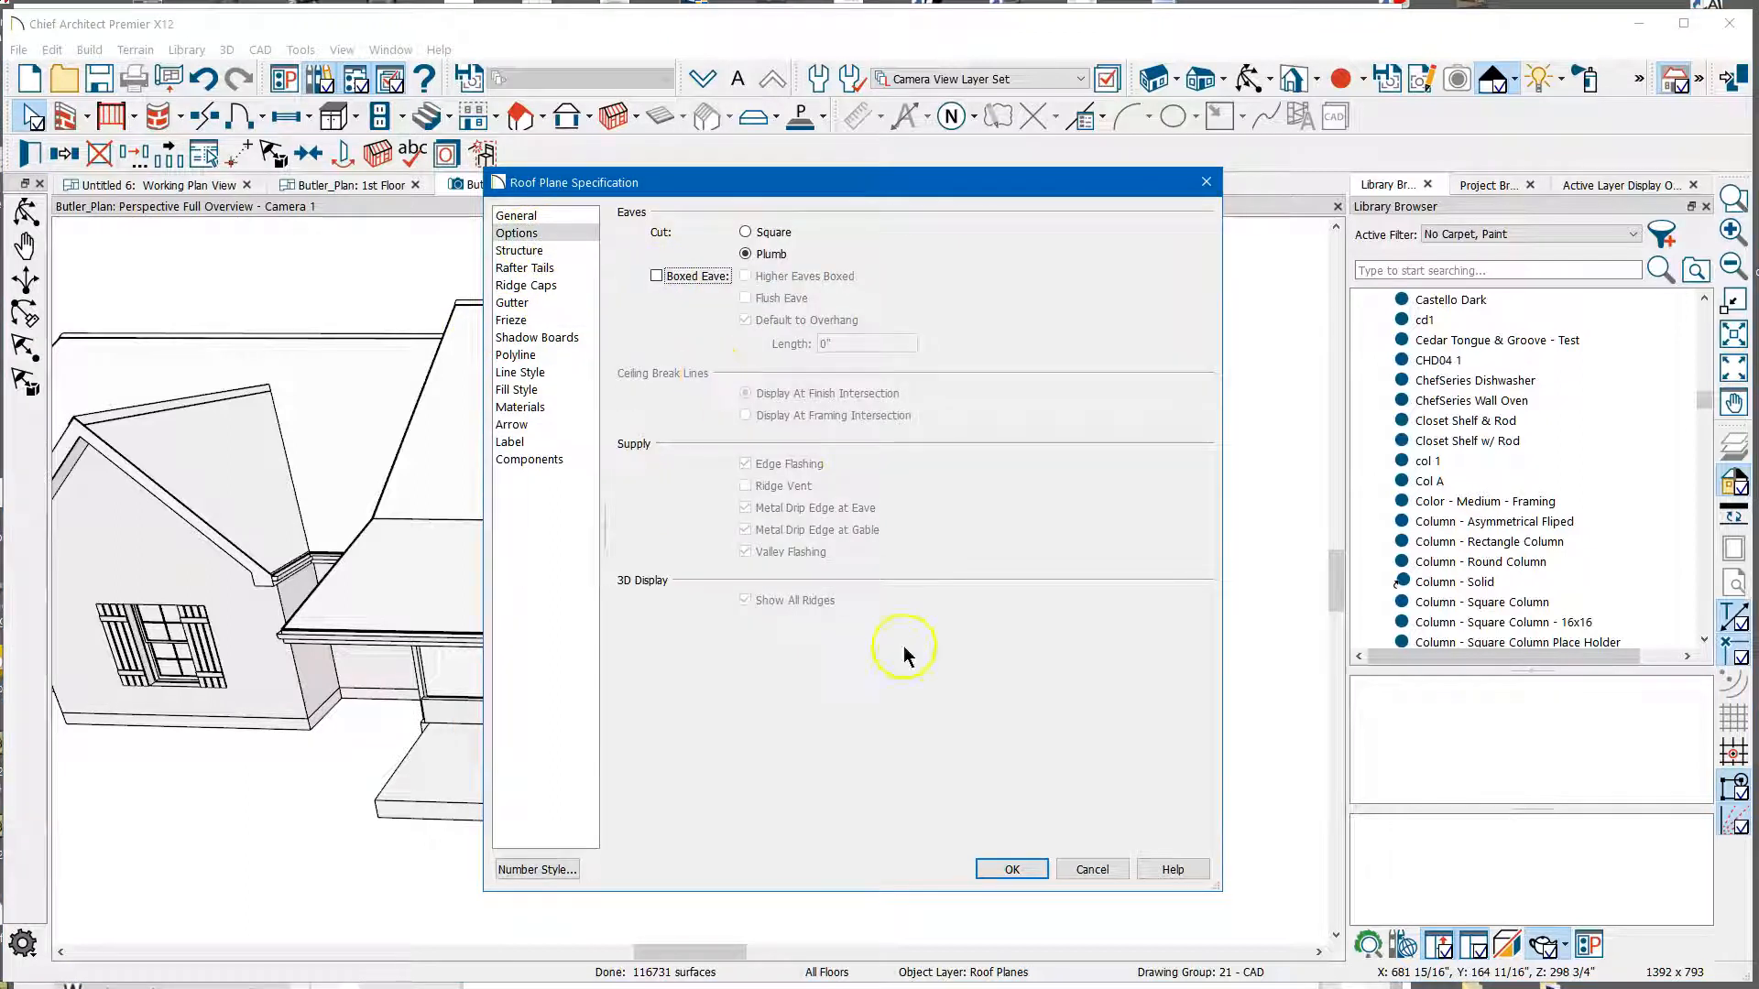
{"action": "left_click", "coordinate": [1024, 870]}
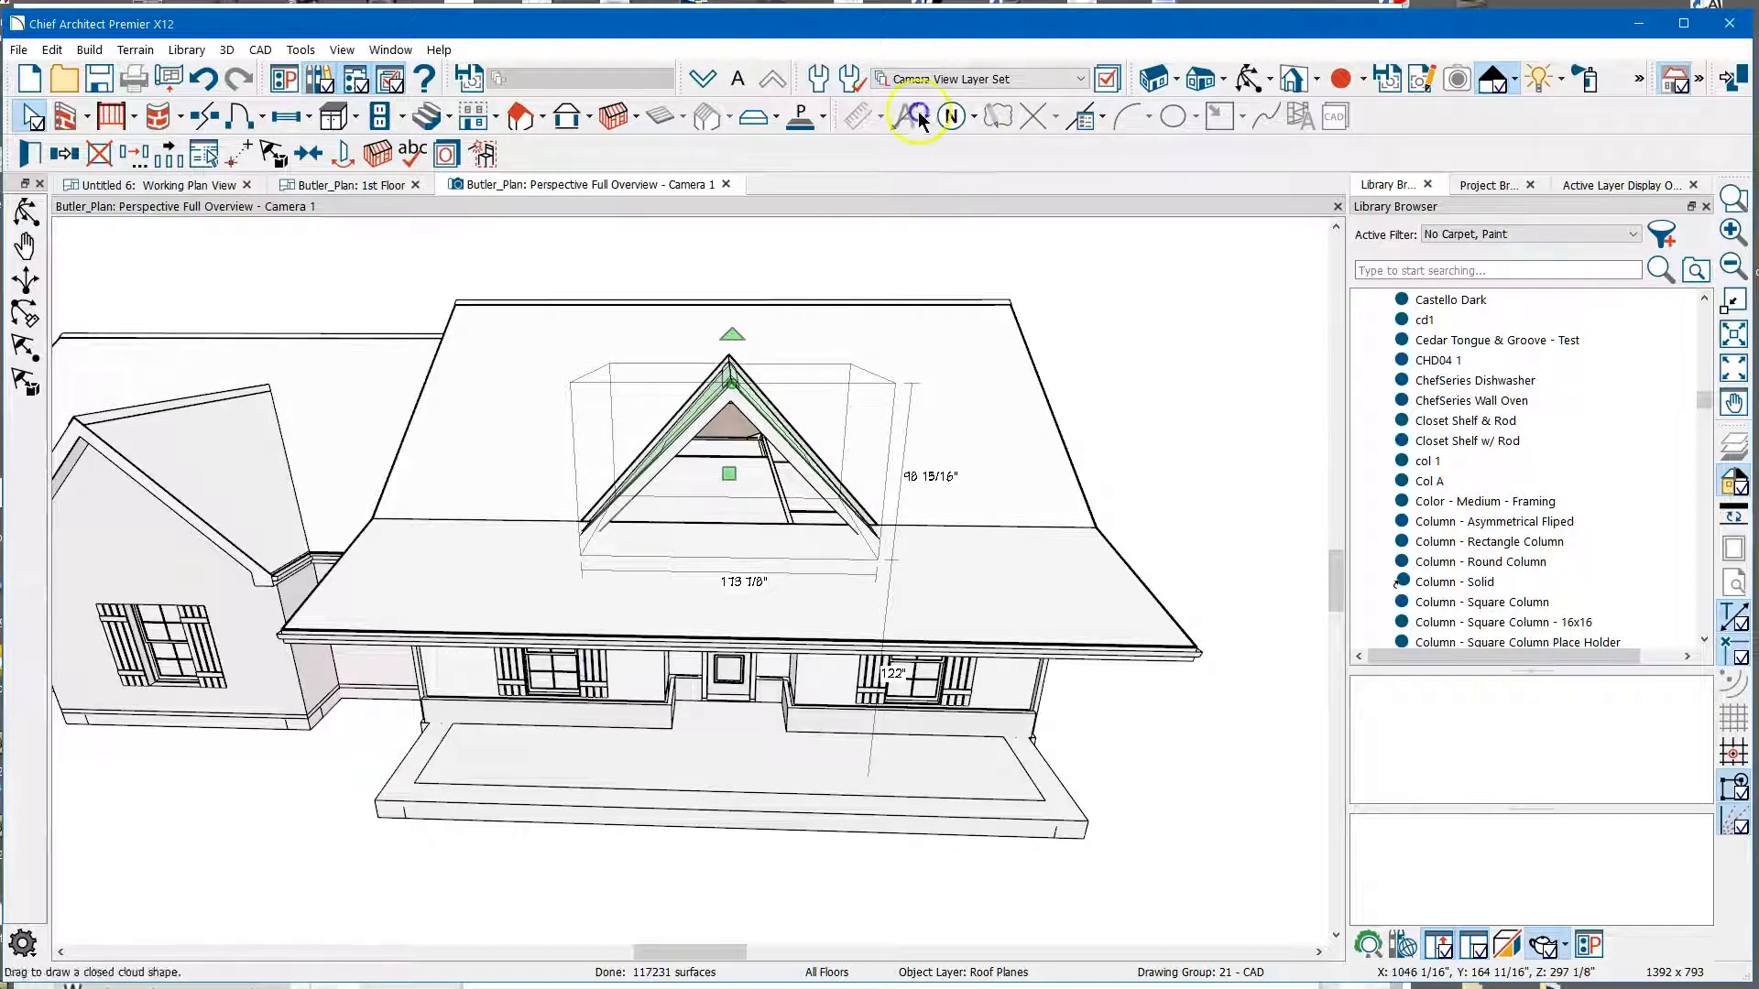
Shift both dormer roof planes slightly toward Bedroom 2 and rejoin the Dining-side plane's rear edge to the main roof.
{"action": "left_click", "coordinate": [612, 742]}
{"action": "left_click", "coordinate": [709, 696]}
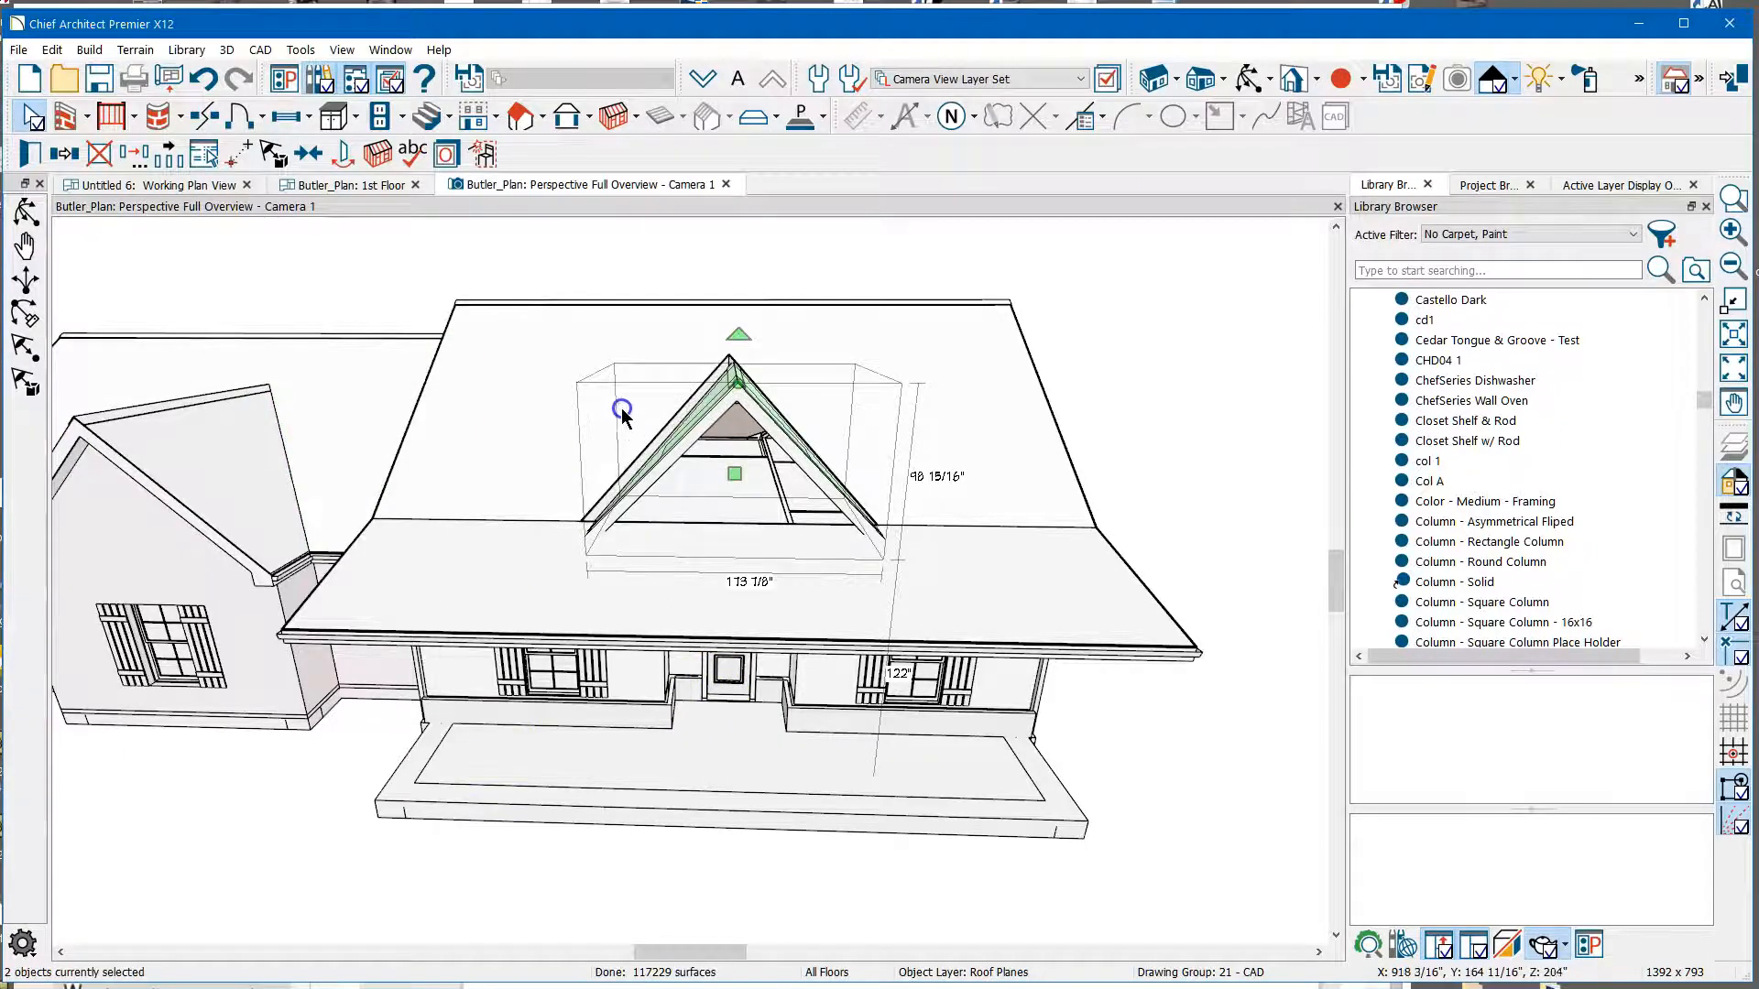
{"action": "scroll", "coordinate": [650, 440], "scroll_direction": "up", "scroll_amount": 3}
{"action": "left_click", "coordinate": [738, 479]}
{"action": "left_click_drag", "start_coordinate": [732, 482], "coordinate": [713, 476]}
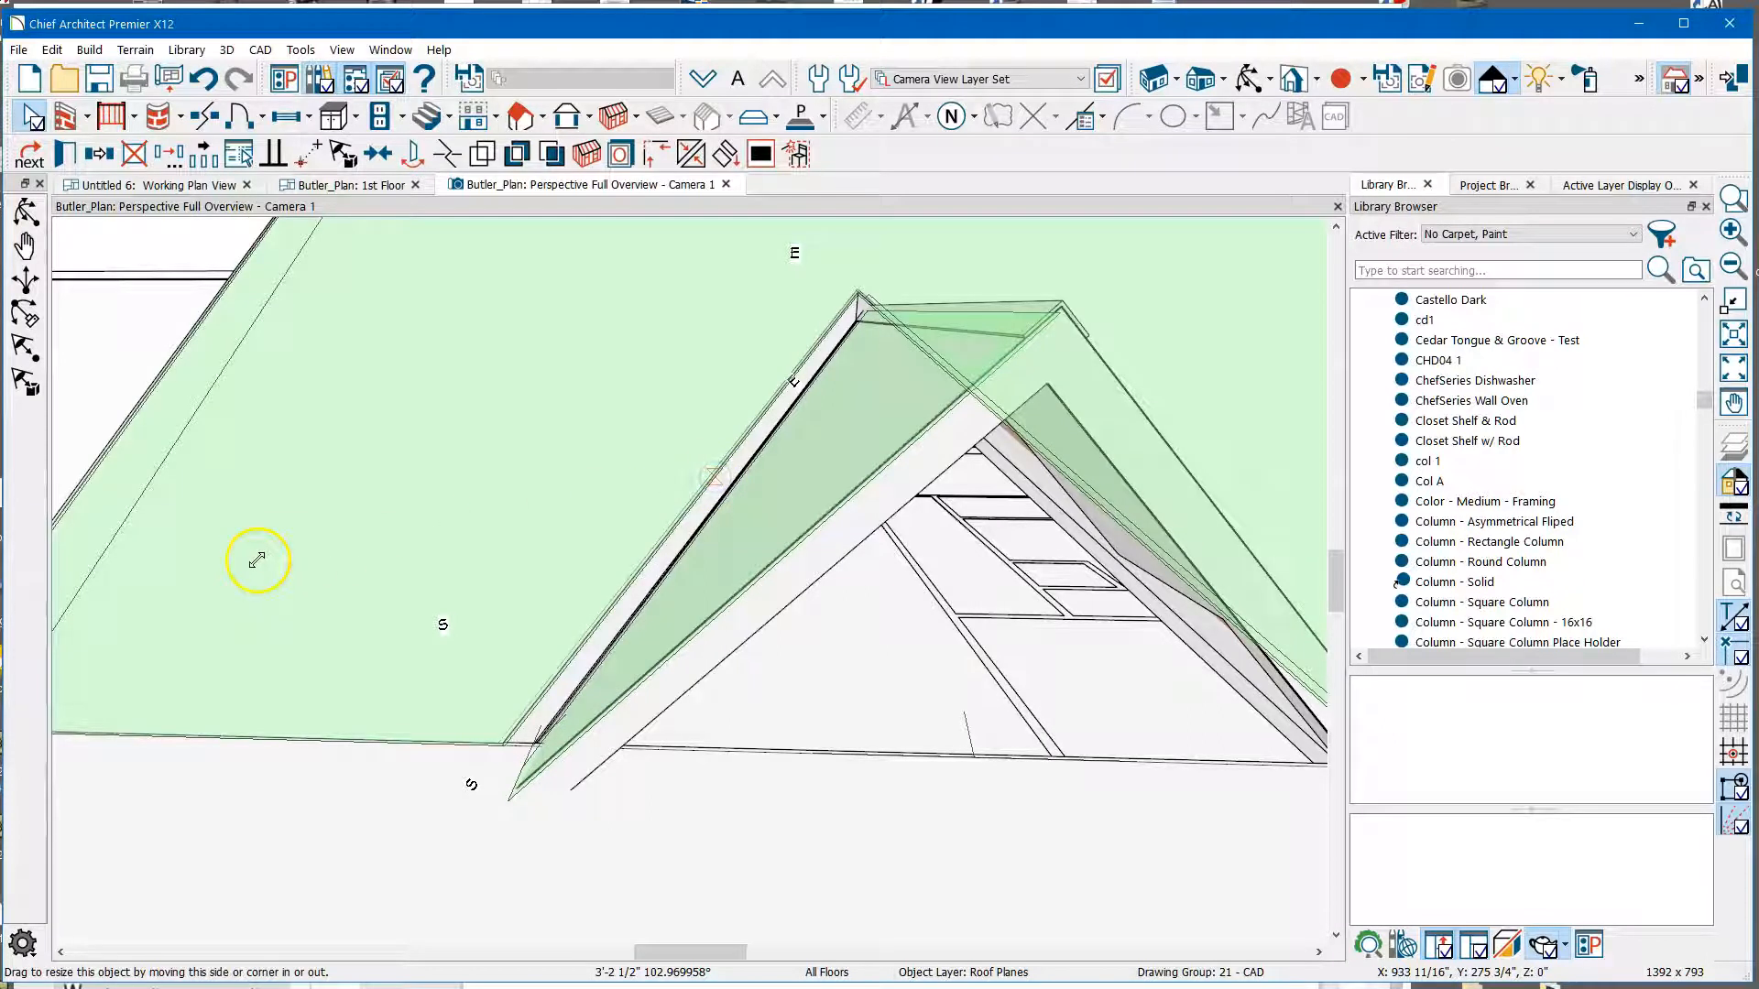
{"action": "left_click_drag", "start_coordinate": [254, 558], "coordinate": [255, 558]}
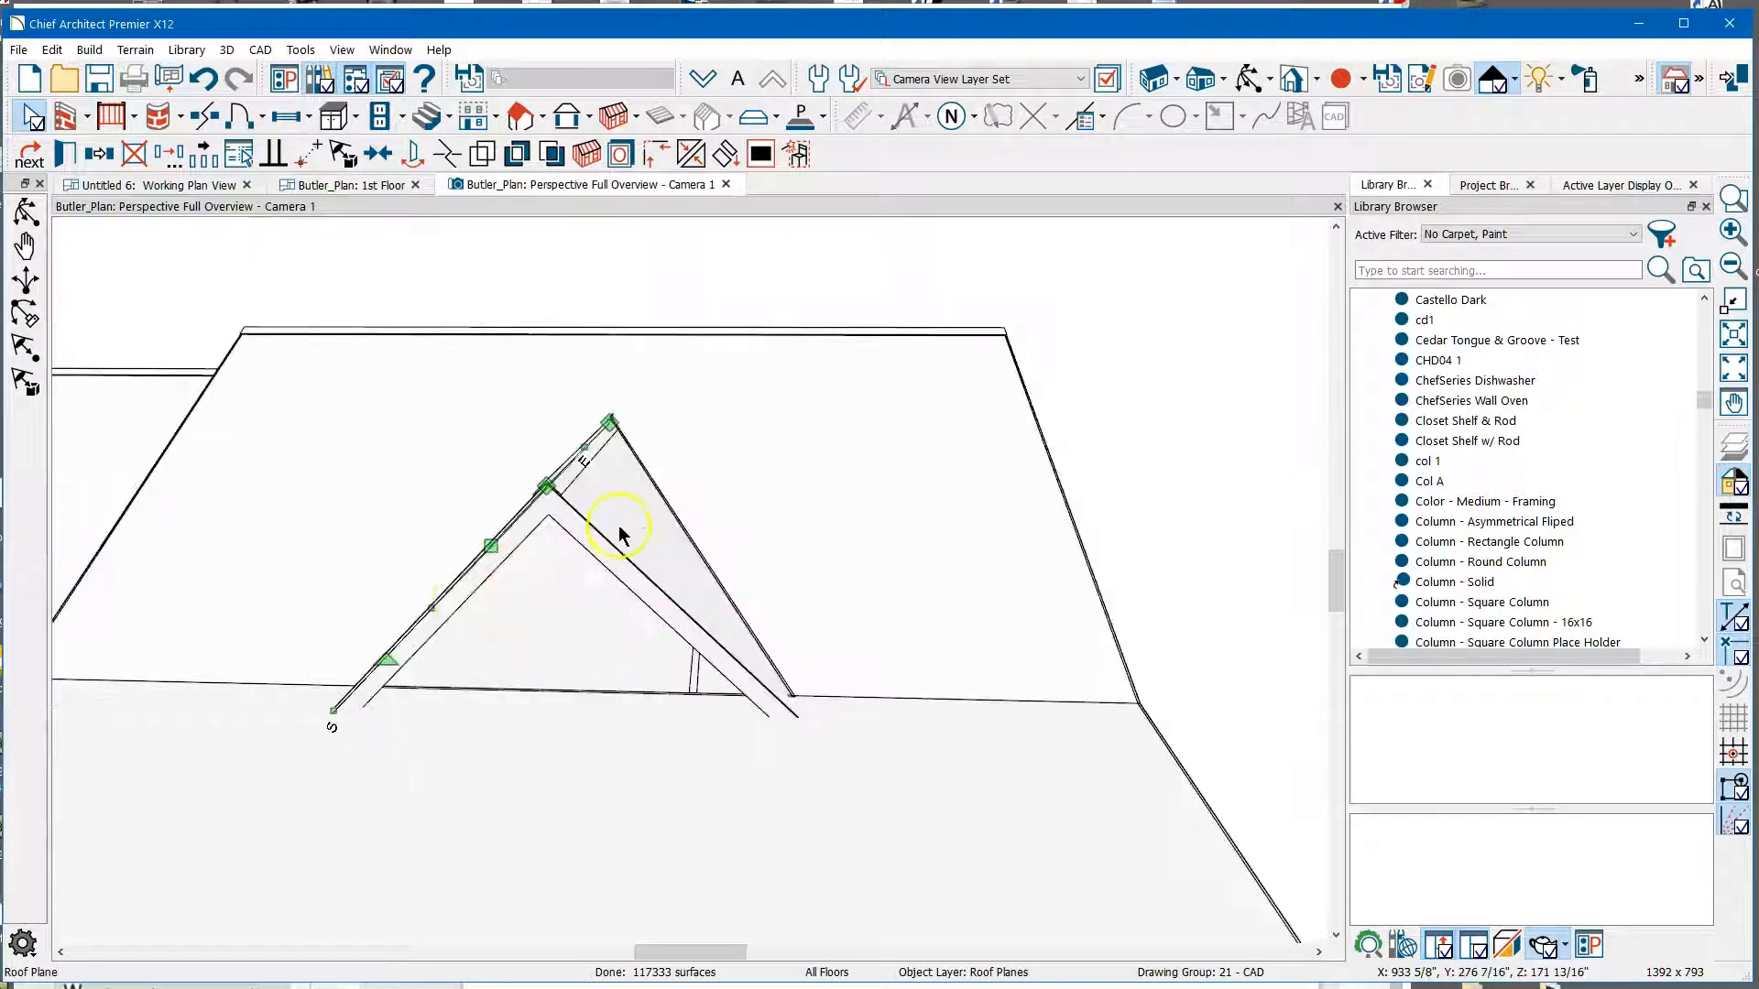
Join the Bedroom 2-side dormer plane's rear edge to the main roof's opening edge.
{"action": "left_click", "coordinate": [647, 503]}
{"action": "left_click", "coordinate": [679, 505]}
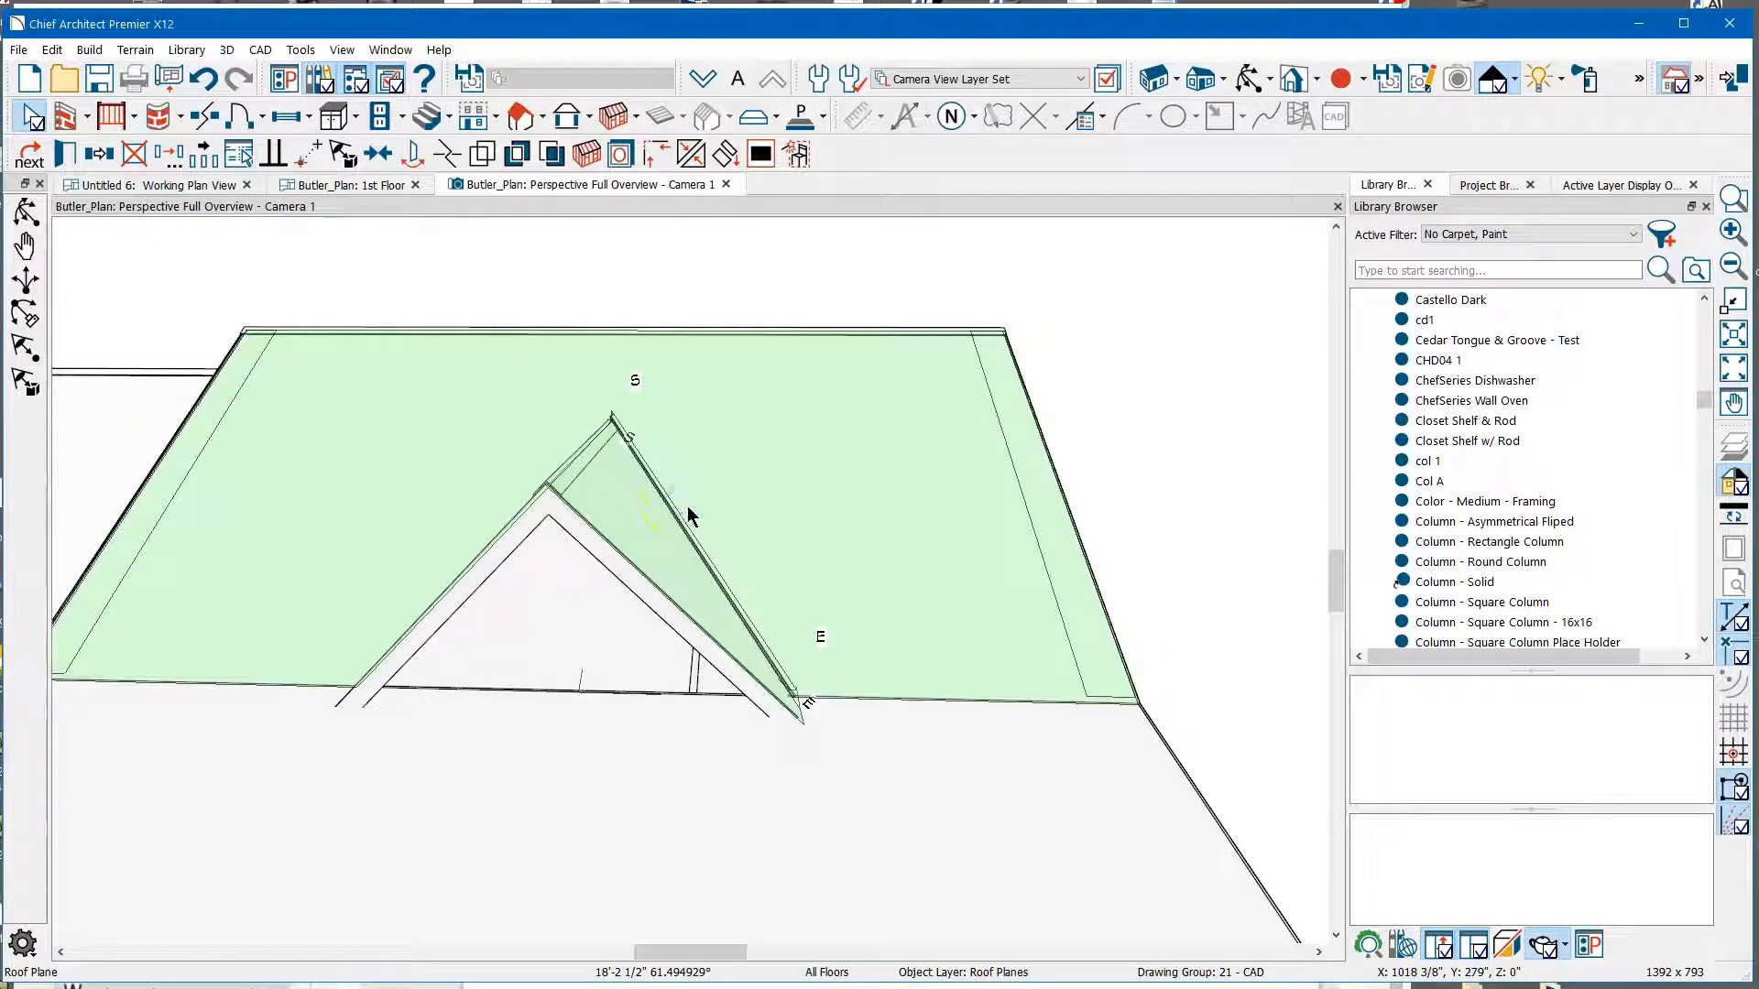
{"action": "left_click", "coordinate": [685, 507]}
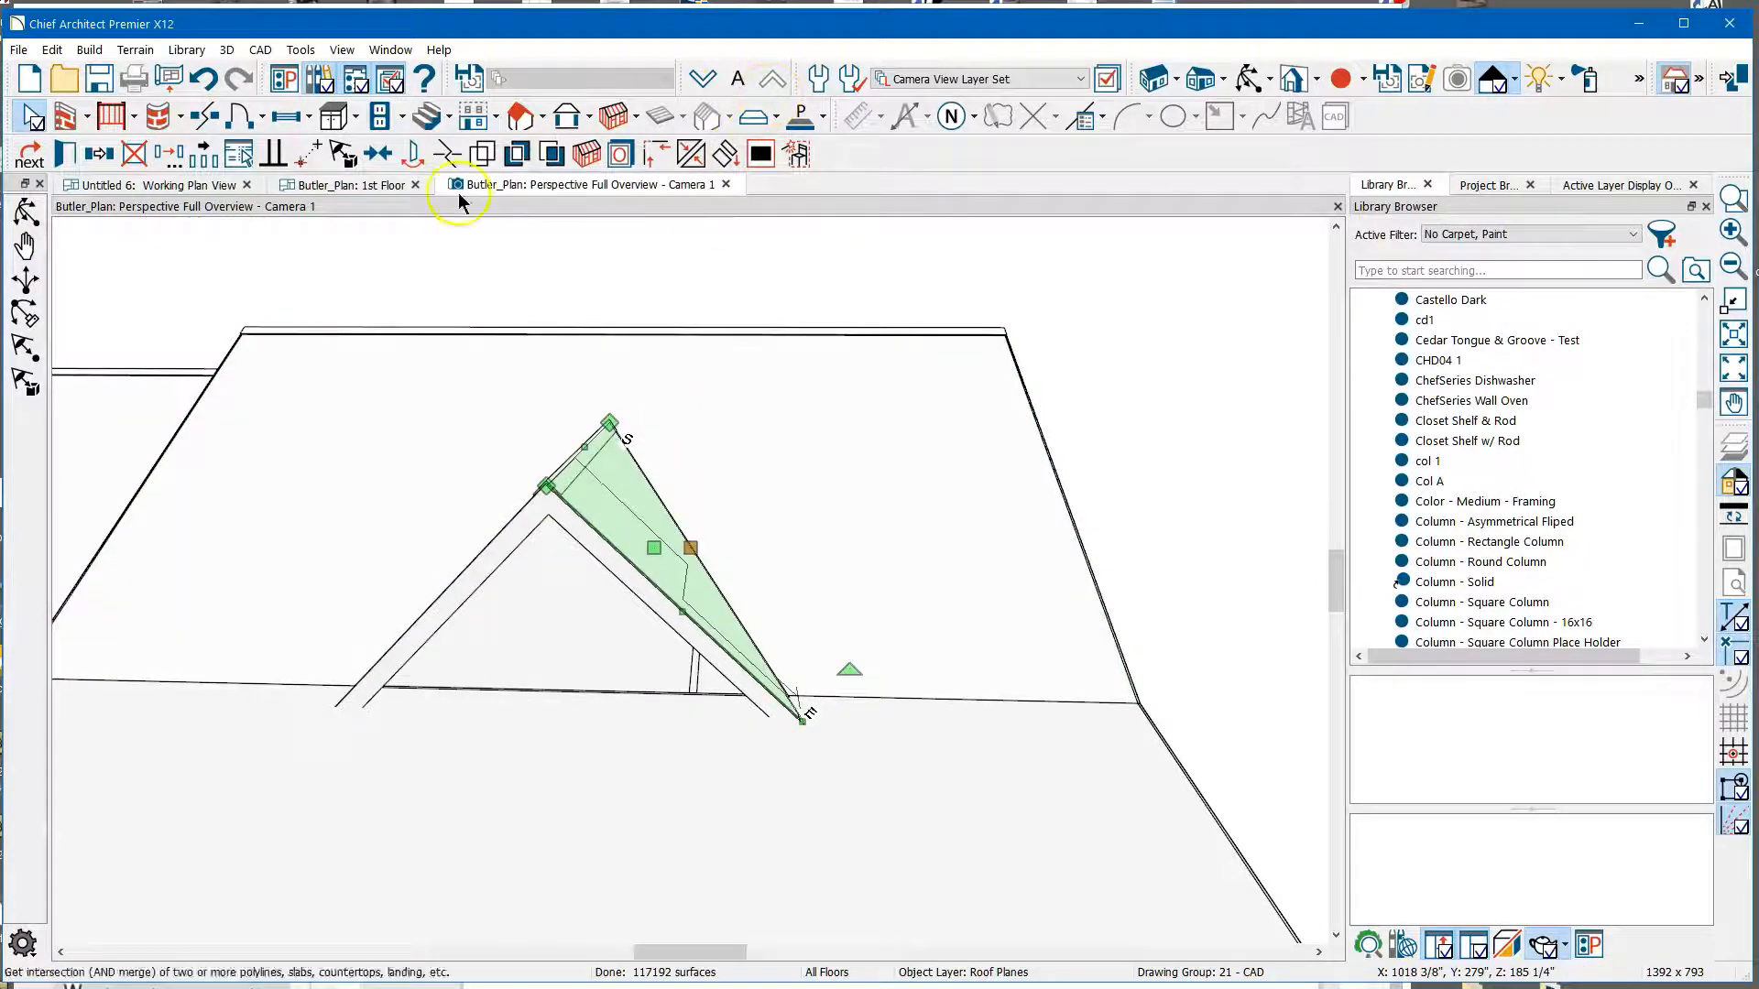
On the attic floor, draw a straight exterior wall about 174" long across the dormer's front and suppress the attic-floor warning for this session.
{"action": "left_click", "coordinate": [354, 187]}
{"action": "left_click", "coordinate": [772, 80]}
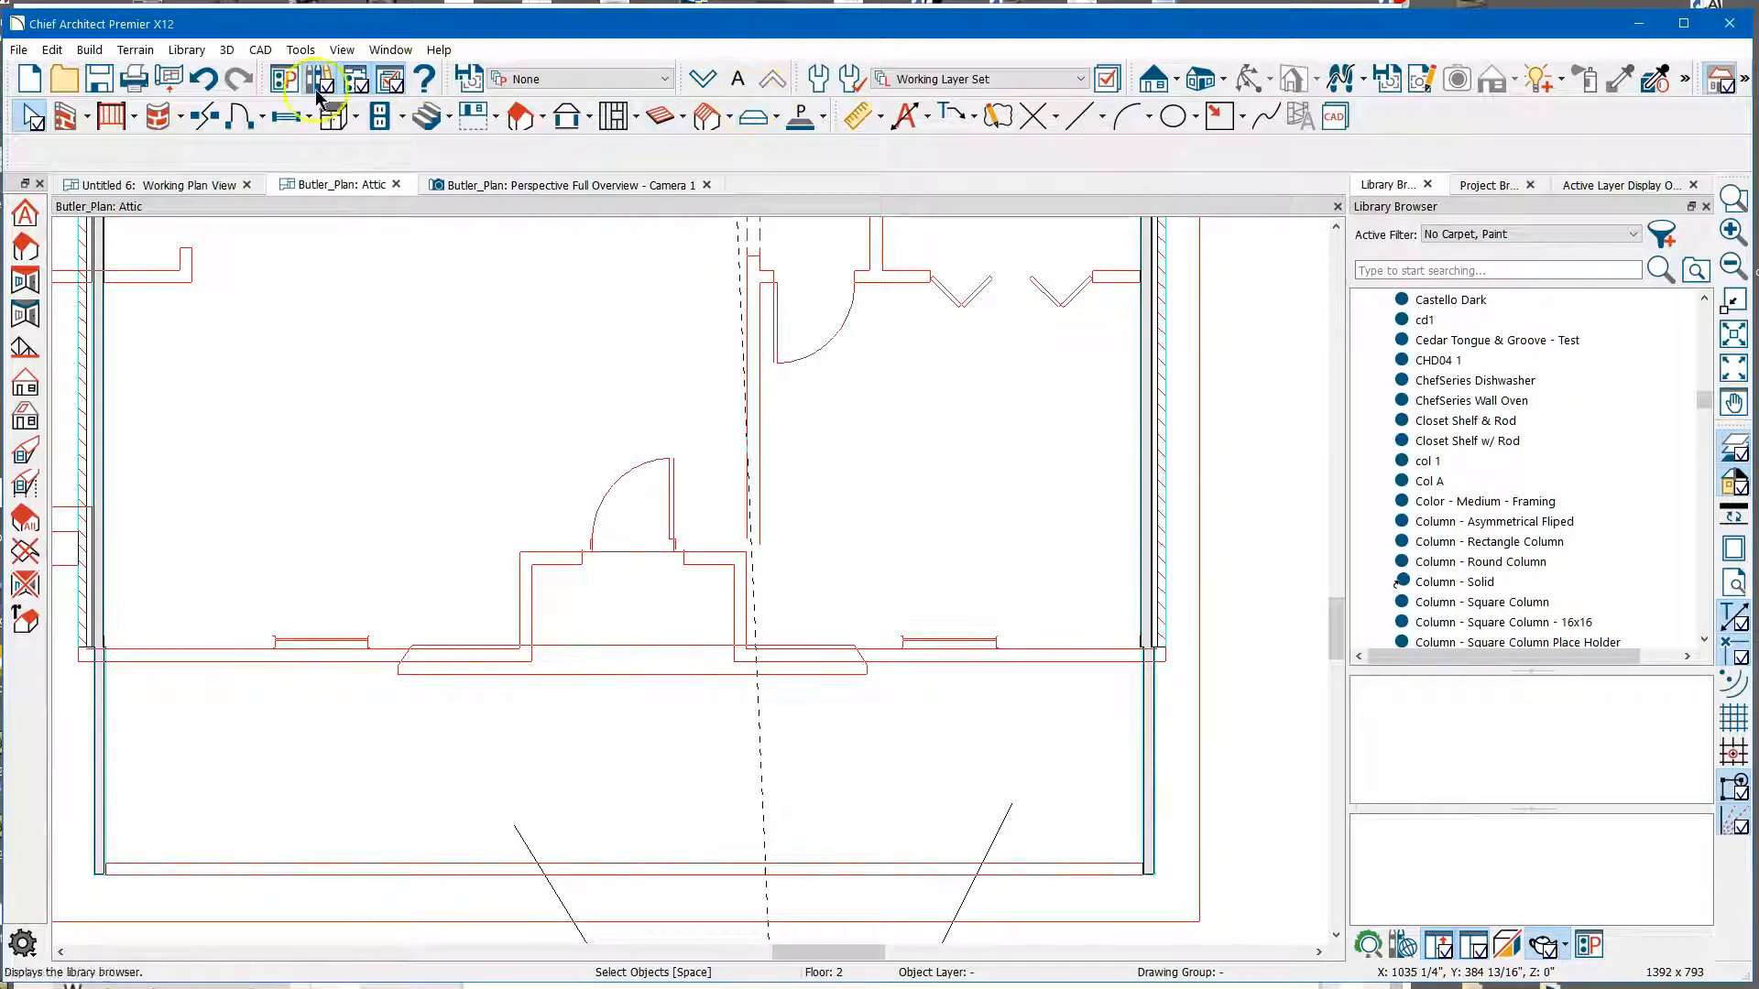
{"action": "left_click", "coordinate": [62, 116]}
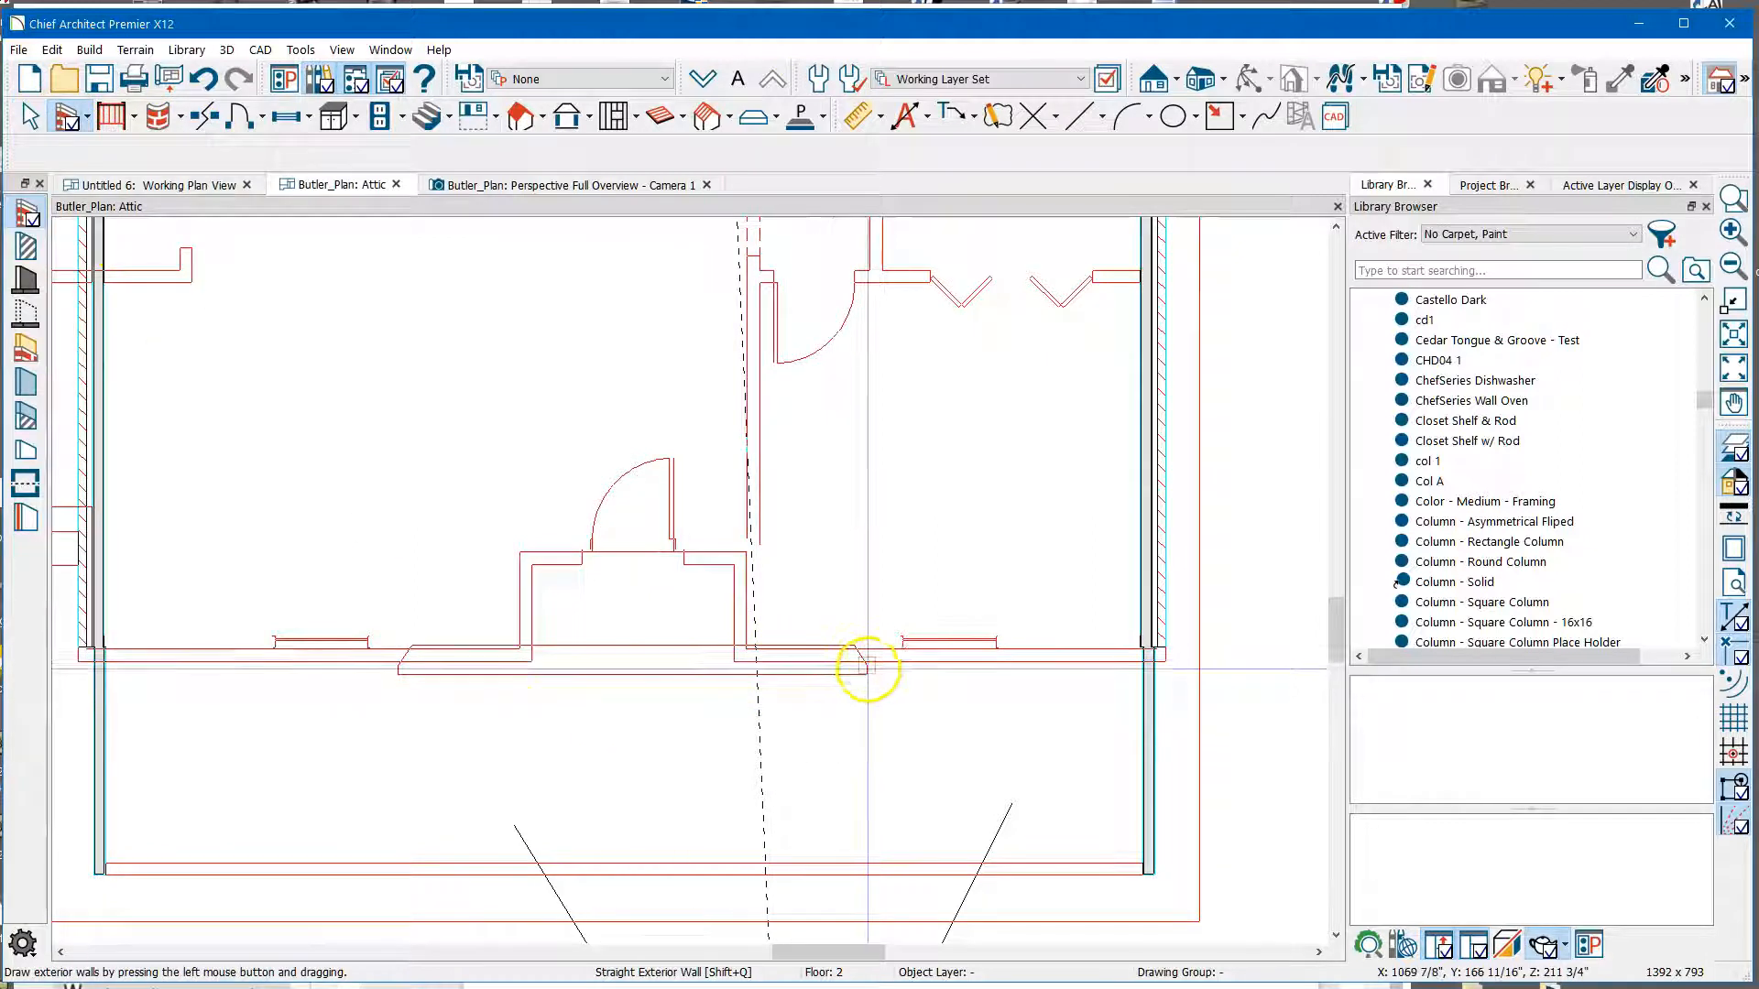
{"action": "left_click_drag", "start_coordinate": [861, 658], "coordinate": [408, 658]}
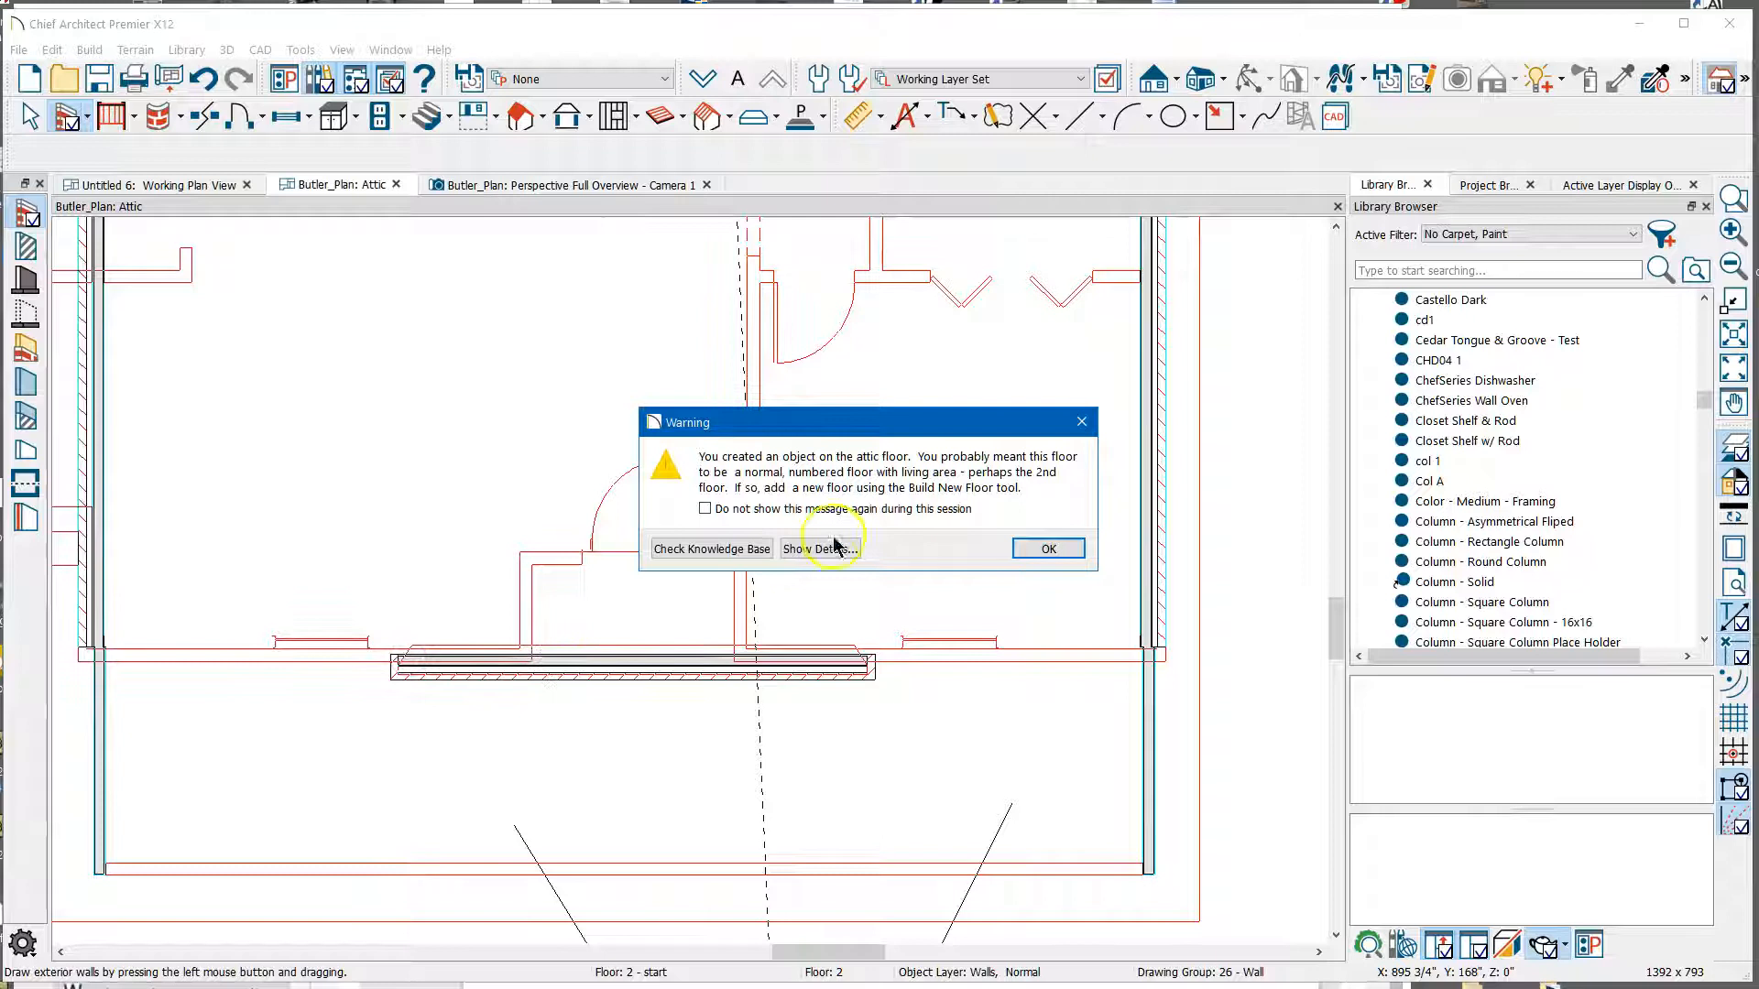
{"action": "left_click", "coordinate": [897, 511]}
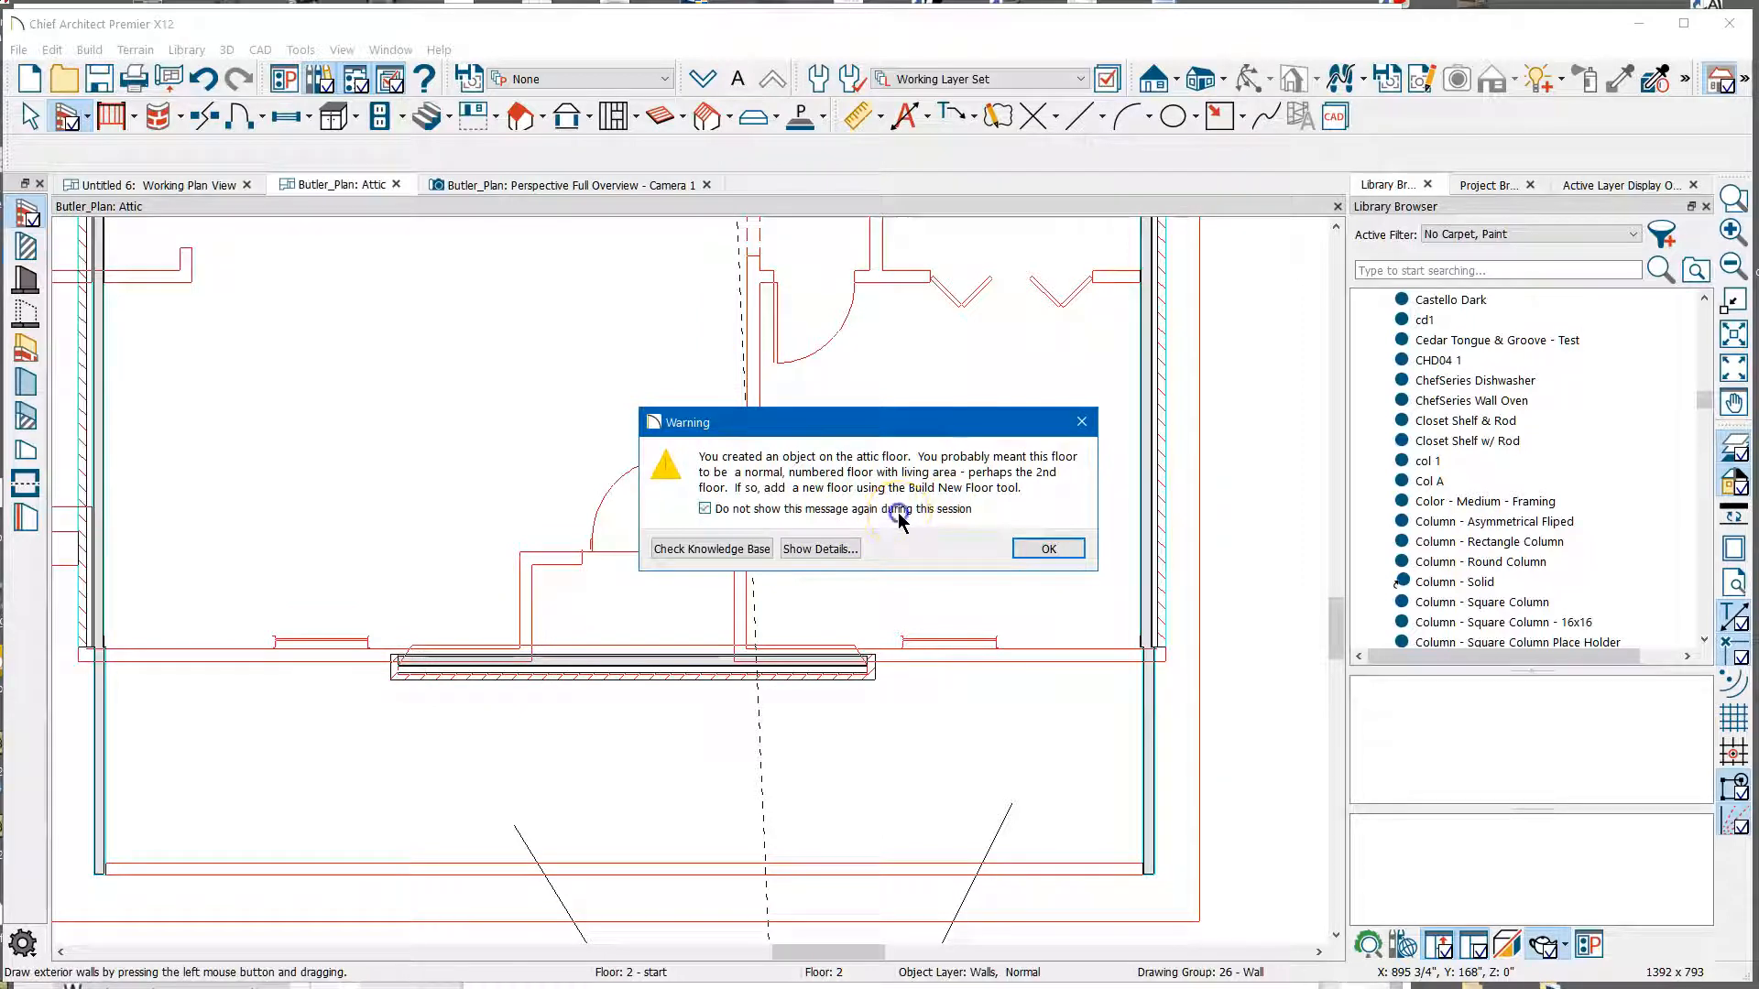
{"action": "left_click", "coordinate": [1044, 549]}
{"action": "key", "text": "space"}
Define the dormer's front wall as an attic wall and set its wall type to Siding-4.
{"action": "double_click", "coordinate": [668, 675]}
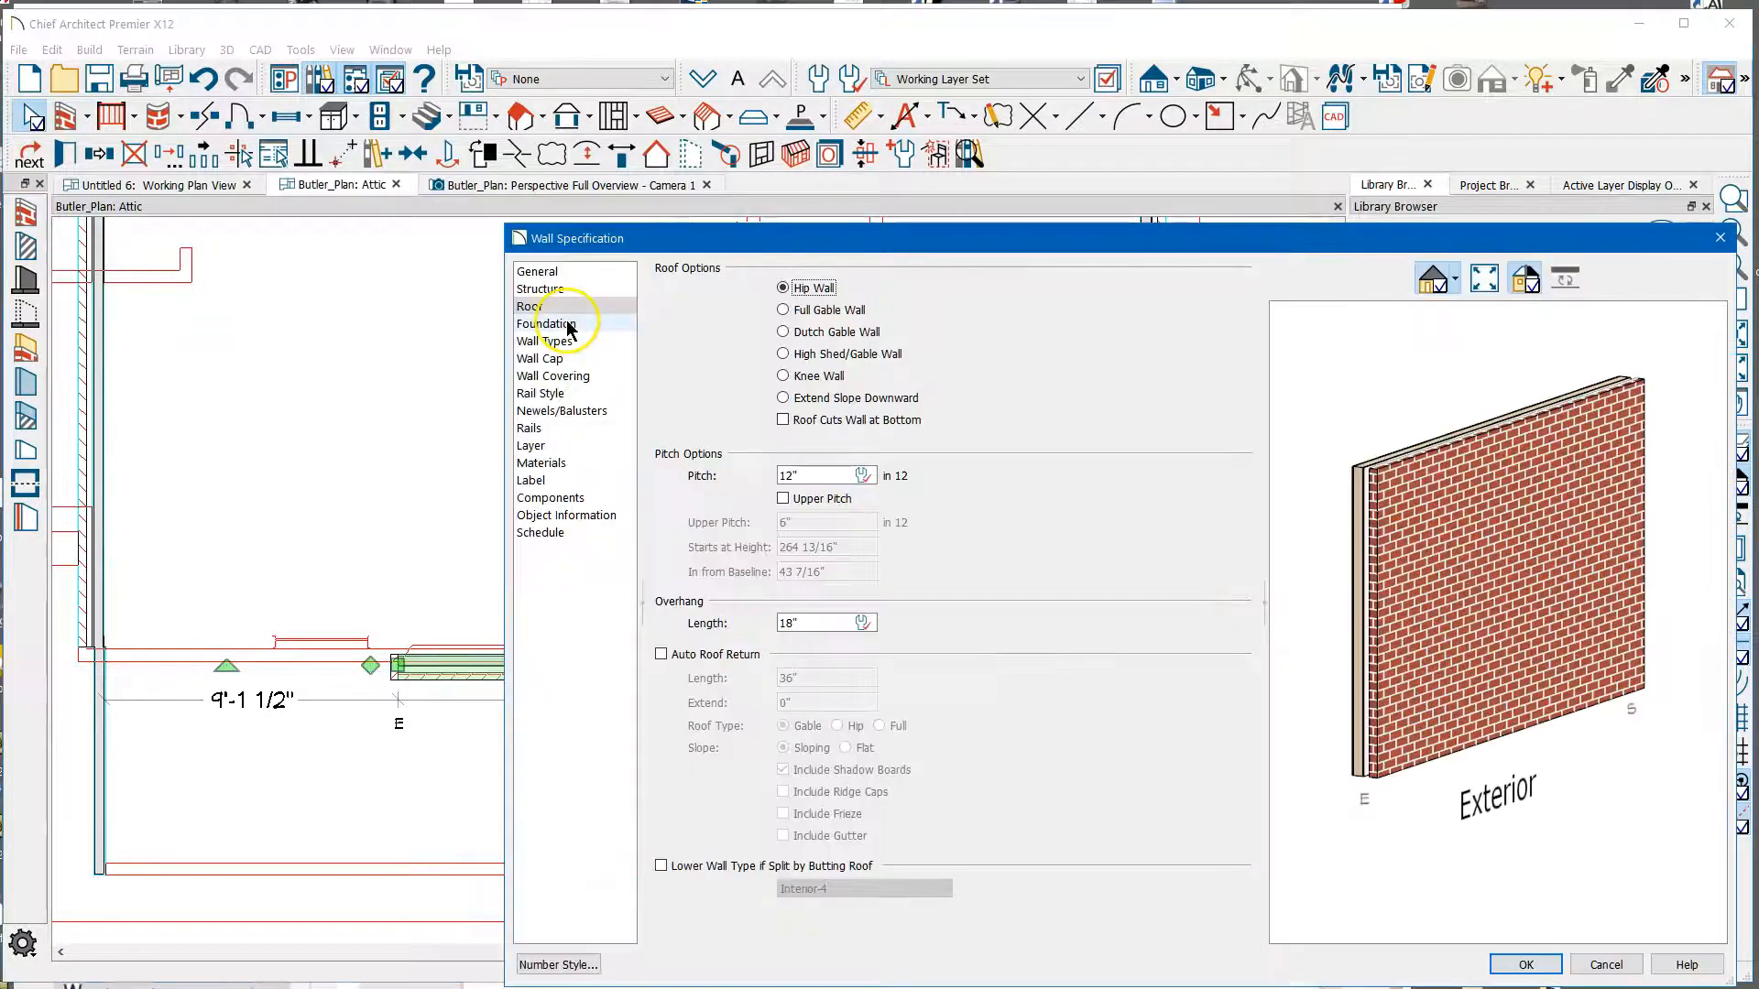
{"action": "left_click", "coordinate": [577, 272]}
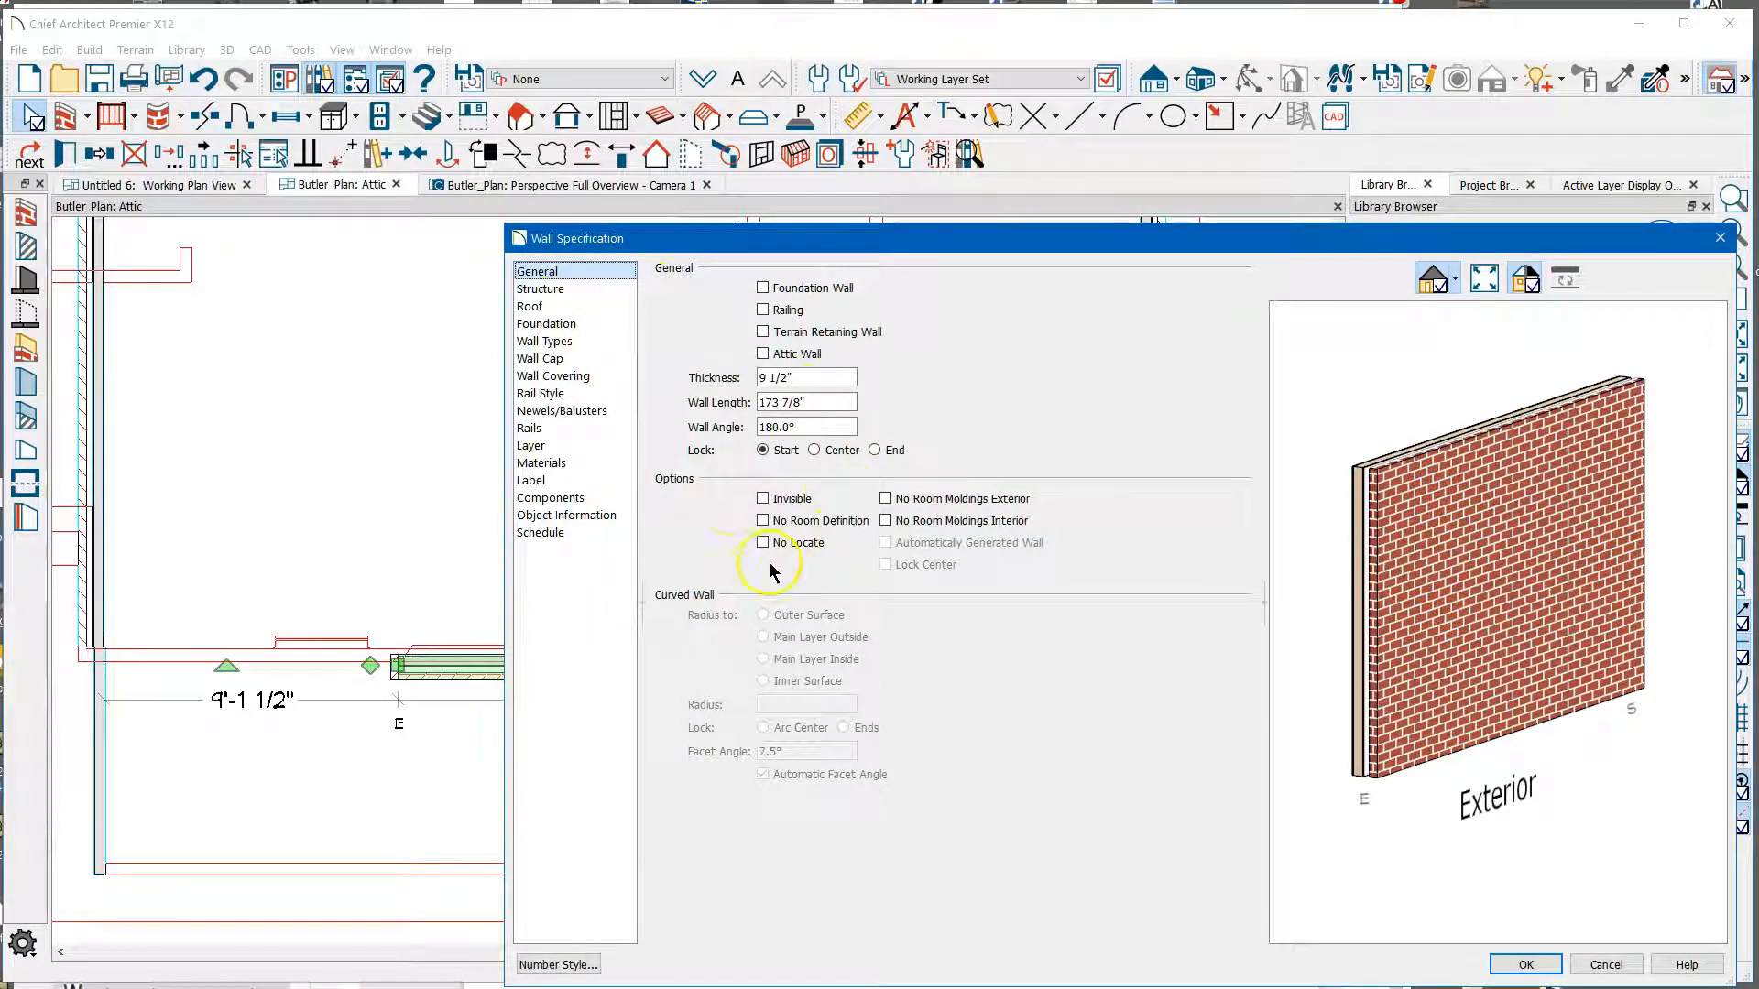
{"action": "left_click", "coordinate": [762, 354]}
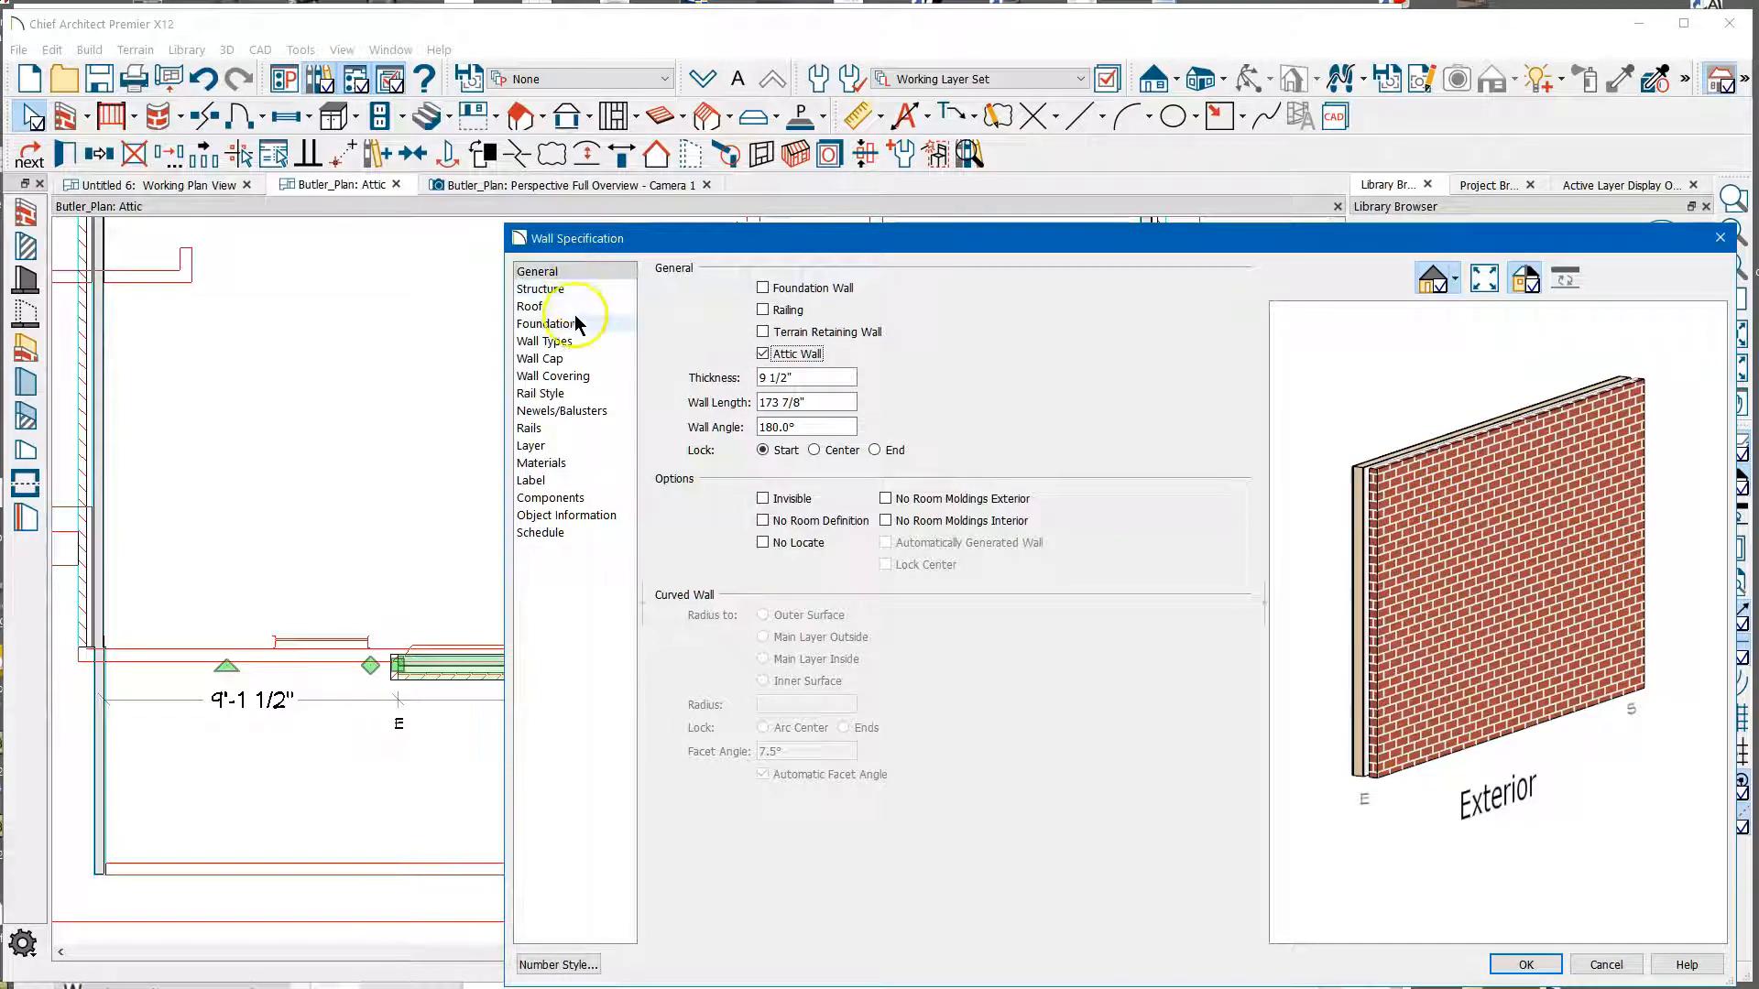
{"action": "left_click", "coordinate": [550, 340]}
{"action": "left_click", "coordinate": [879, 293]}
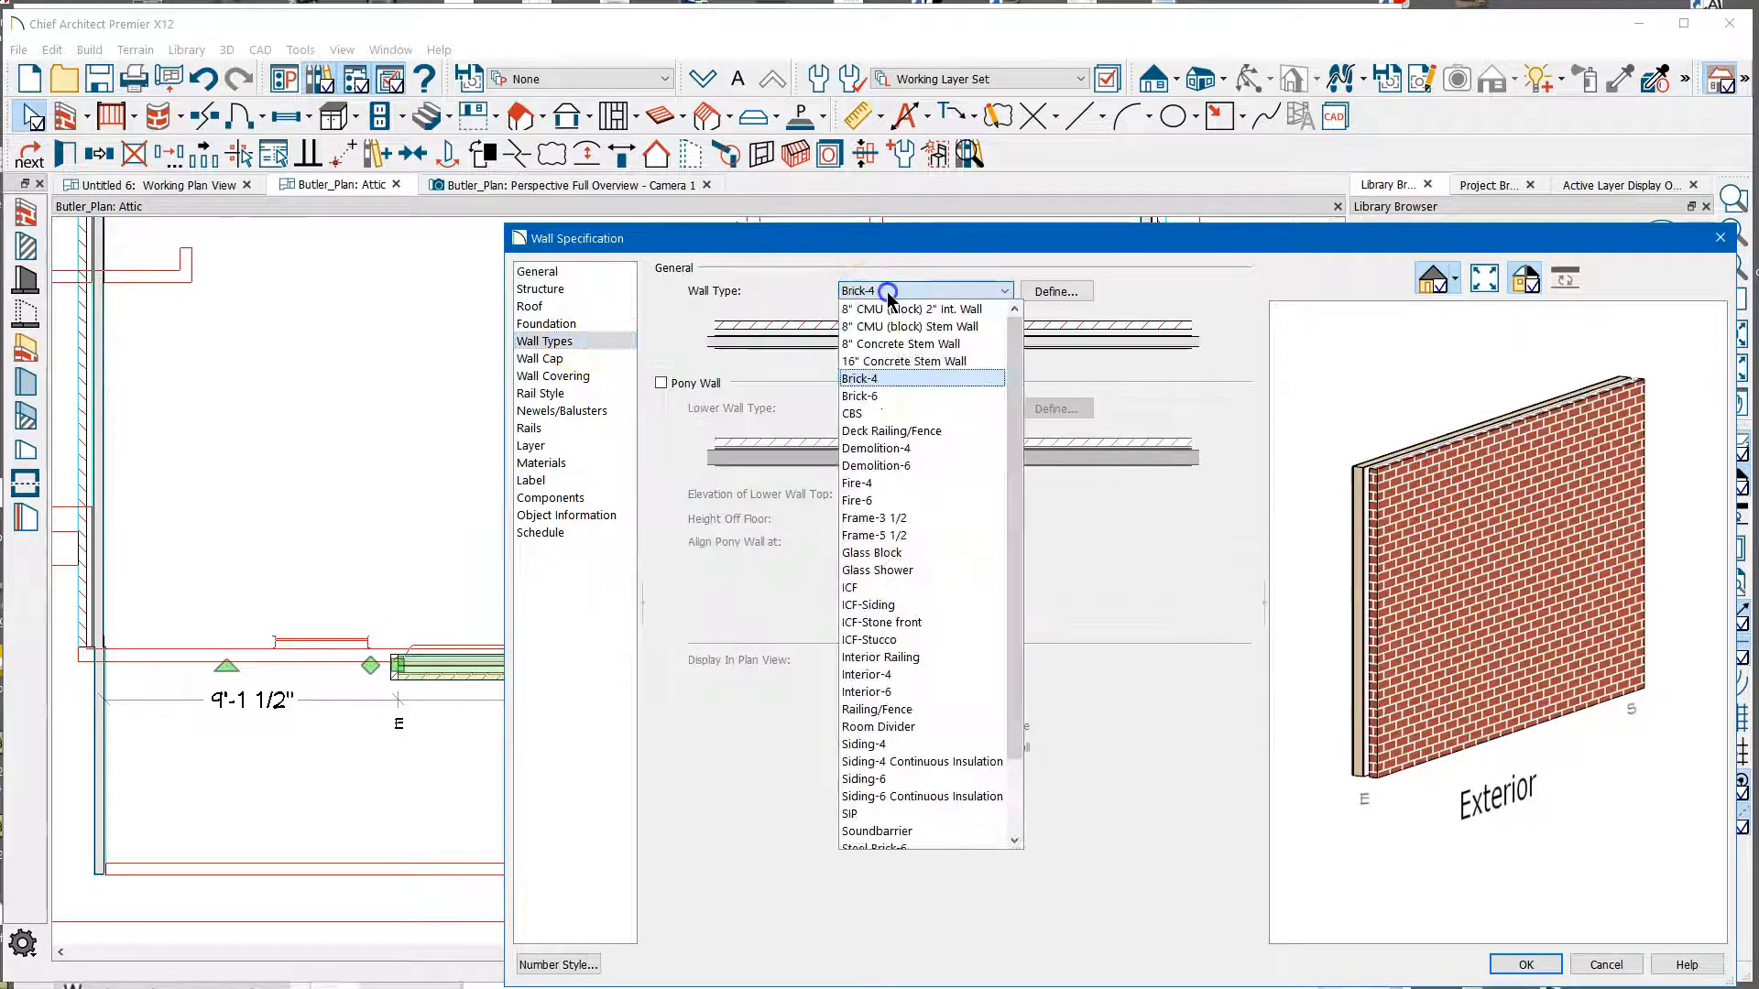
{"action": "left_click", "coordinate": [931, 744]}
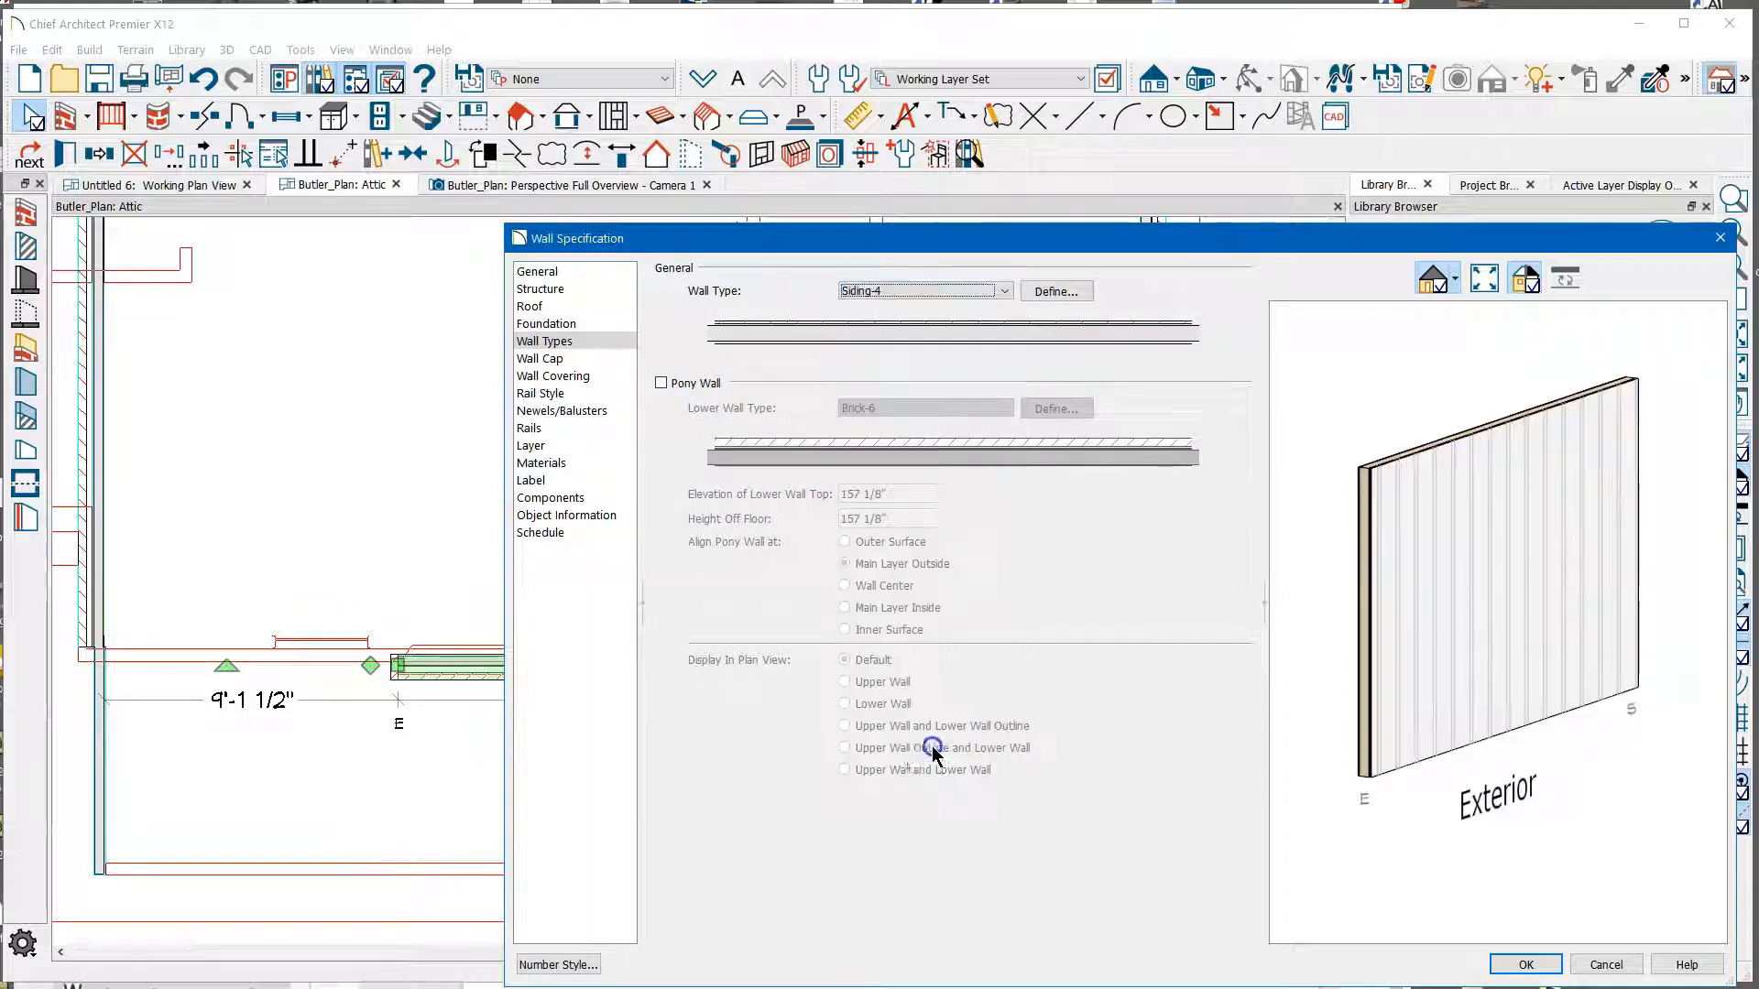
{"action": "left_click", "coordinate": [1525, 966]}
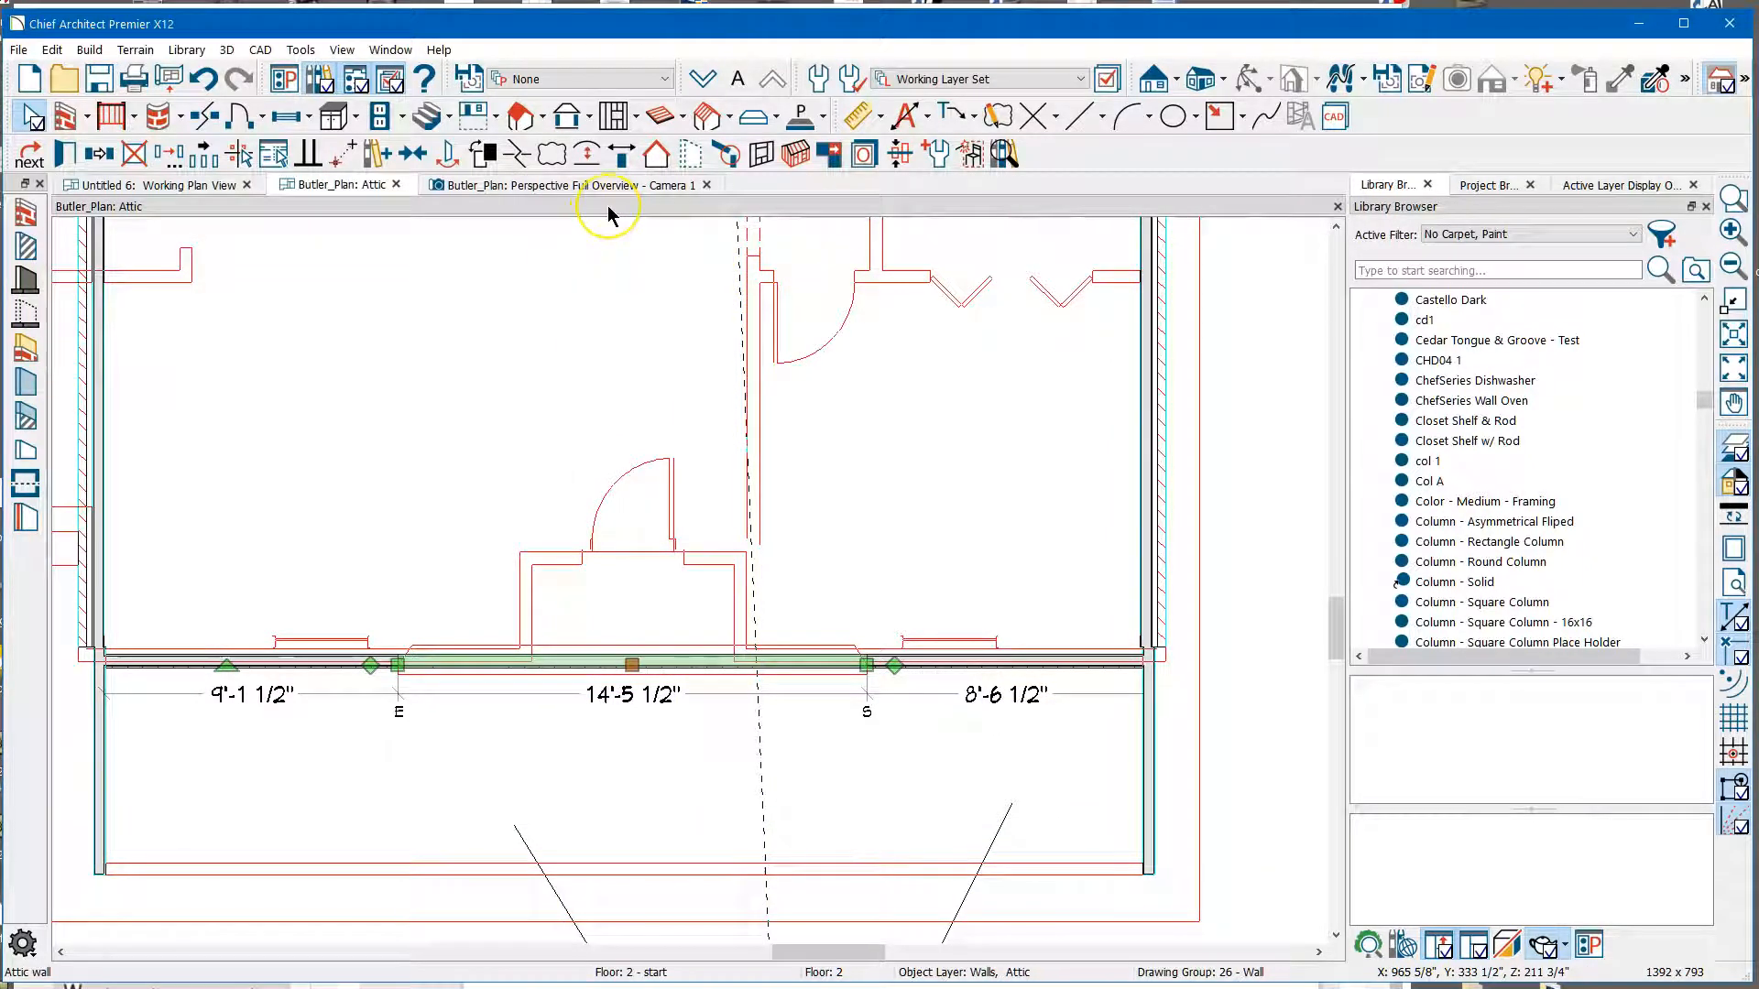
Nudge the dormer's front attic wall slightly back toward the house twice and check it in the perspective overview.
{"action": "left_click", "coordinate": [629, 746]}
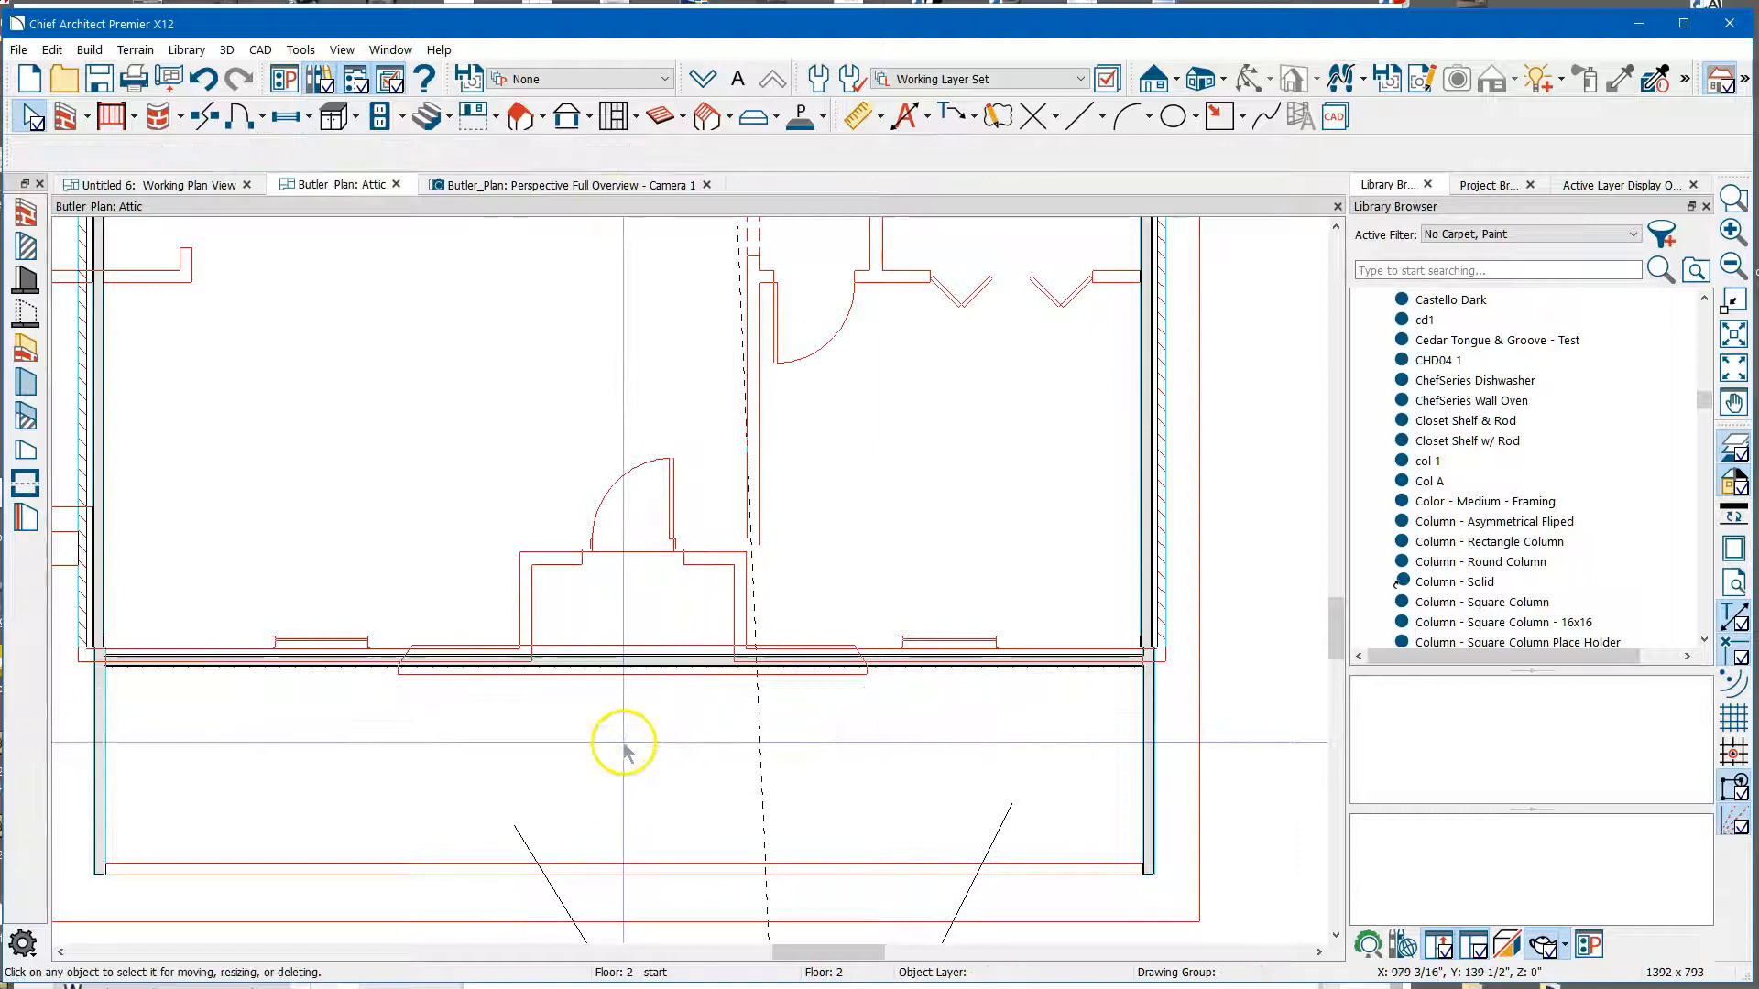
{"action": "left_click", "coordinate": [638, 667]}
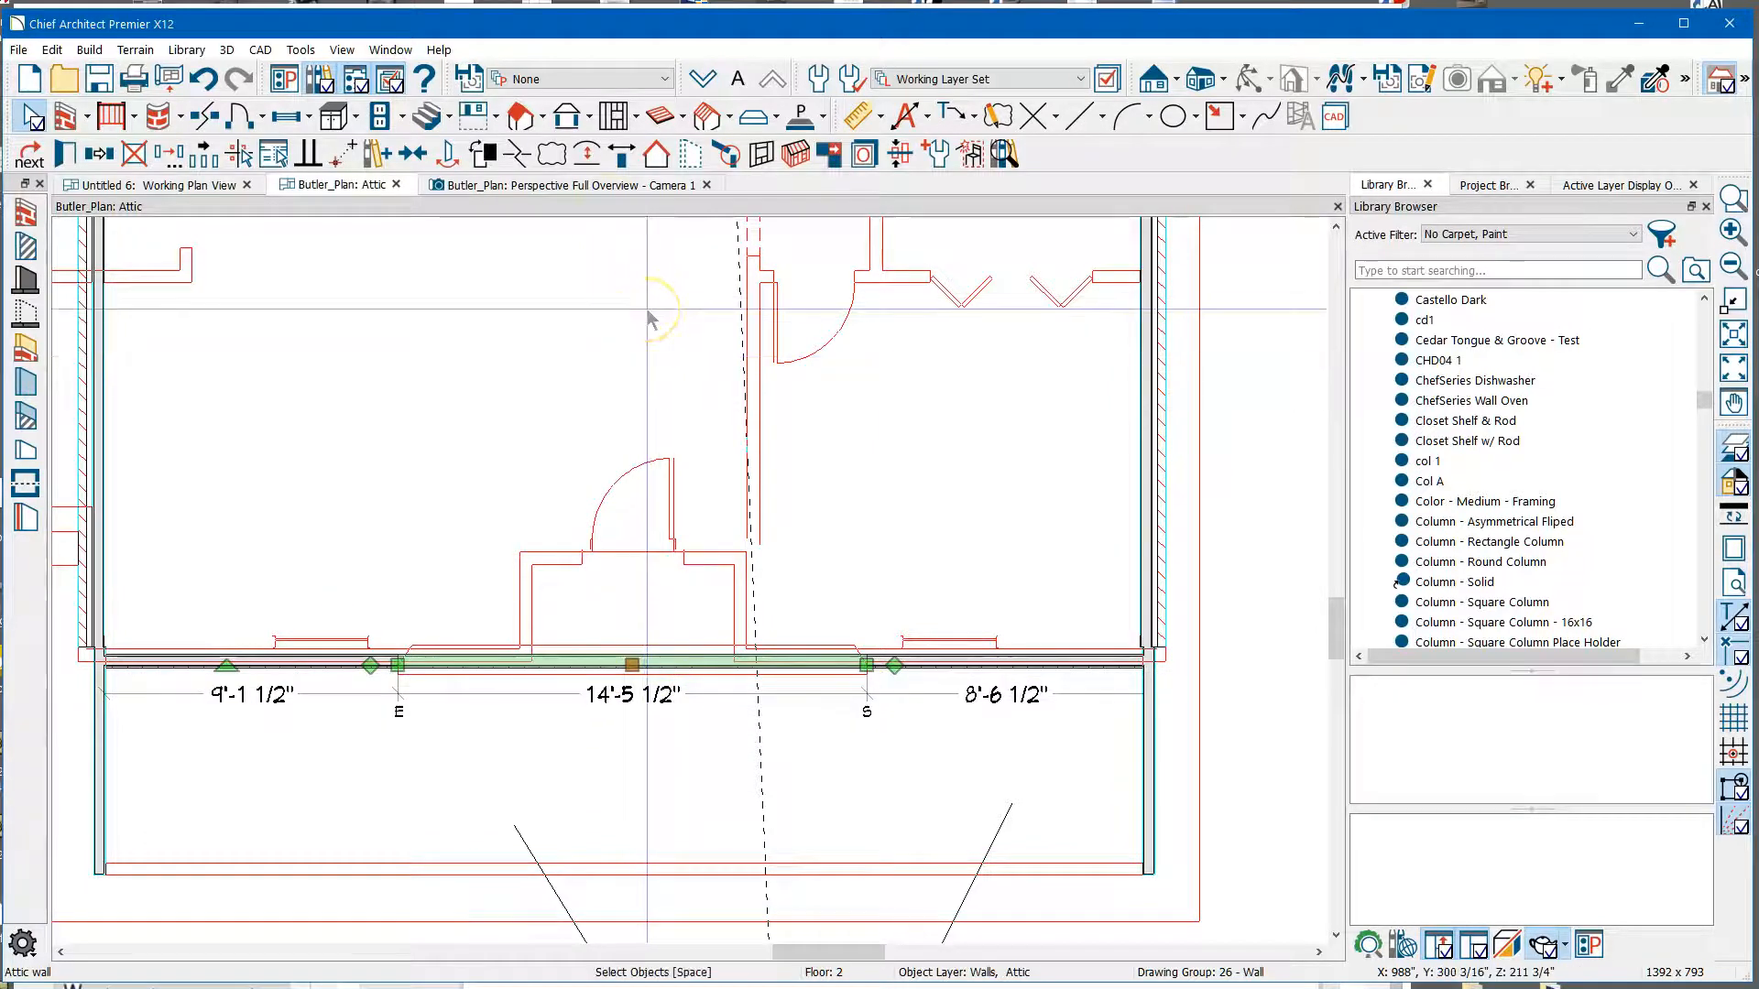
{"action": "left_click", "coordinate": [534, 187]}
{"action": "key", "text": "Up"}
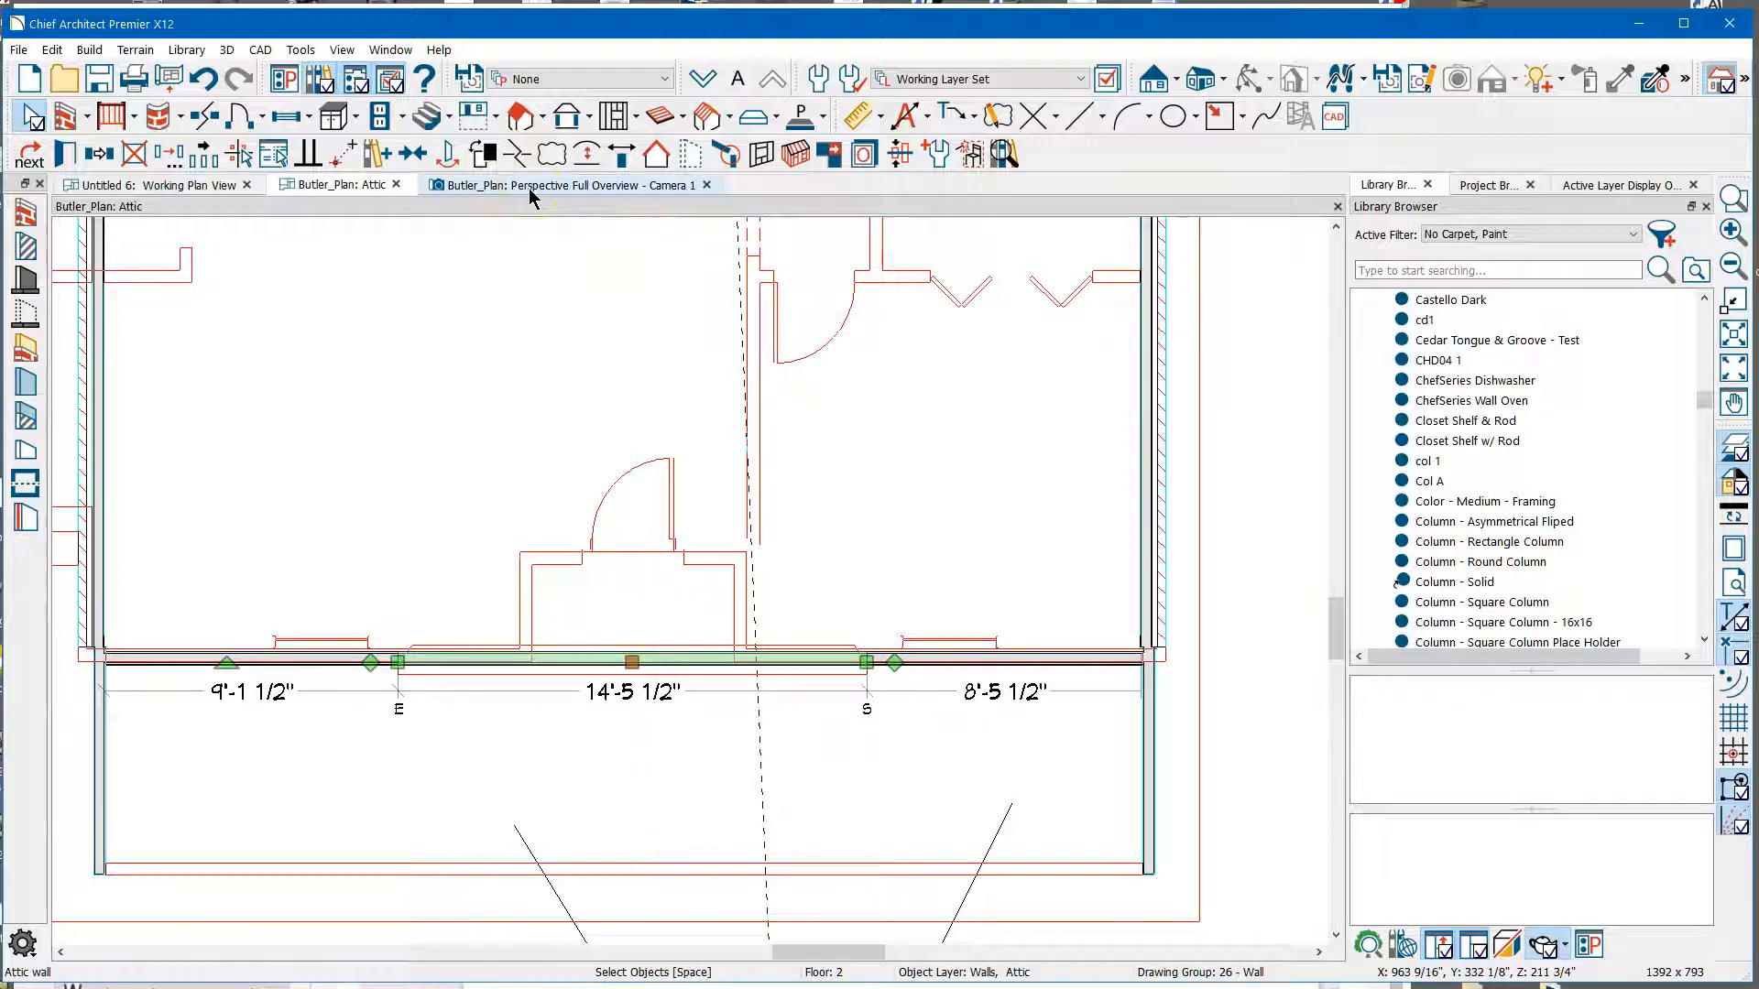
{"action": "key", "text": "Up"}
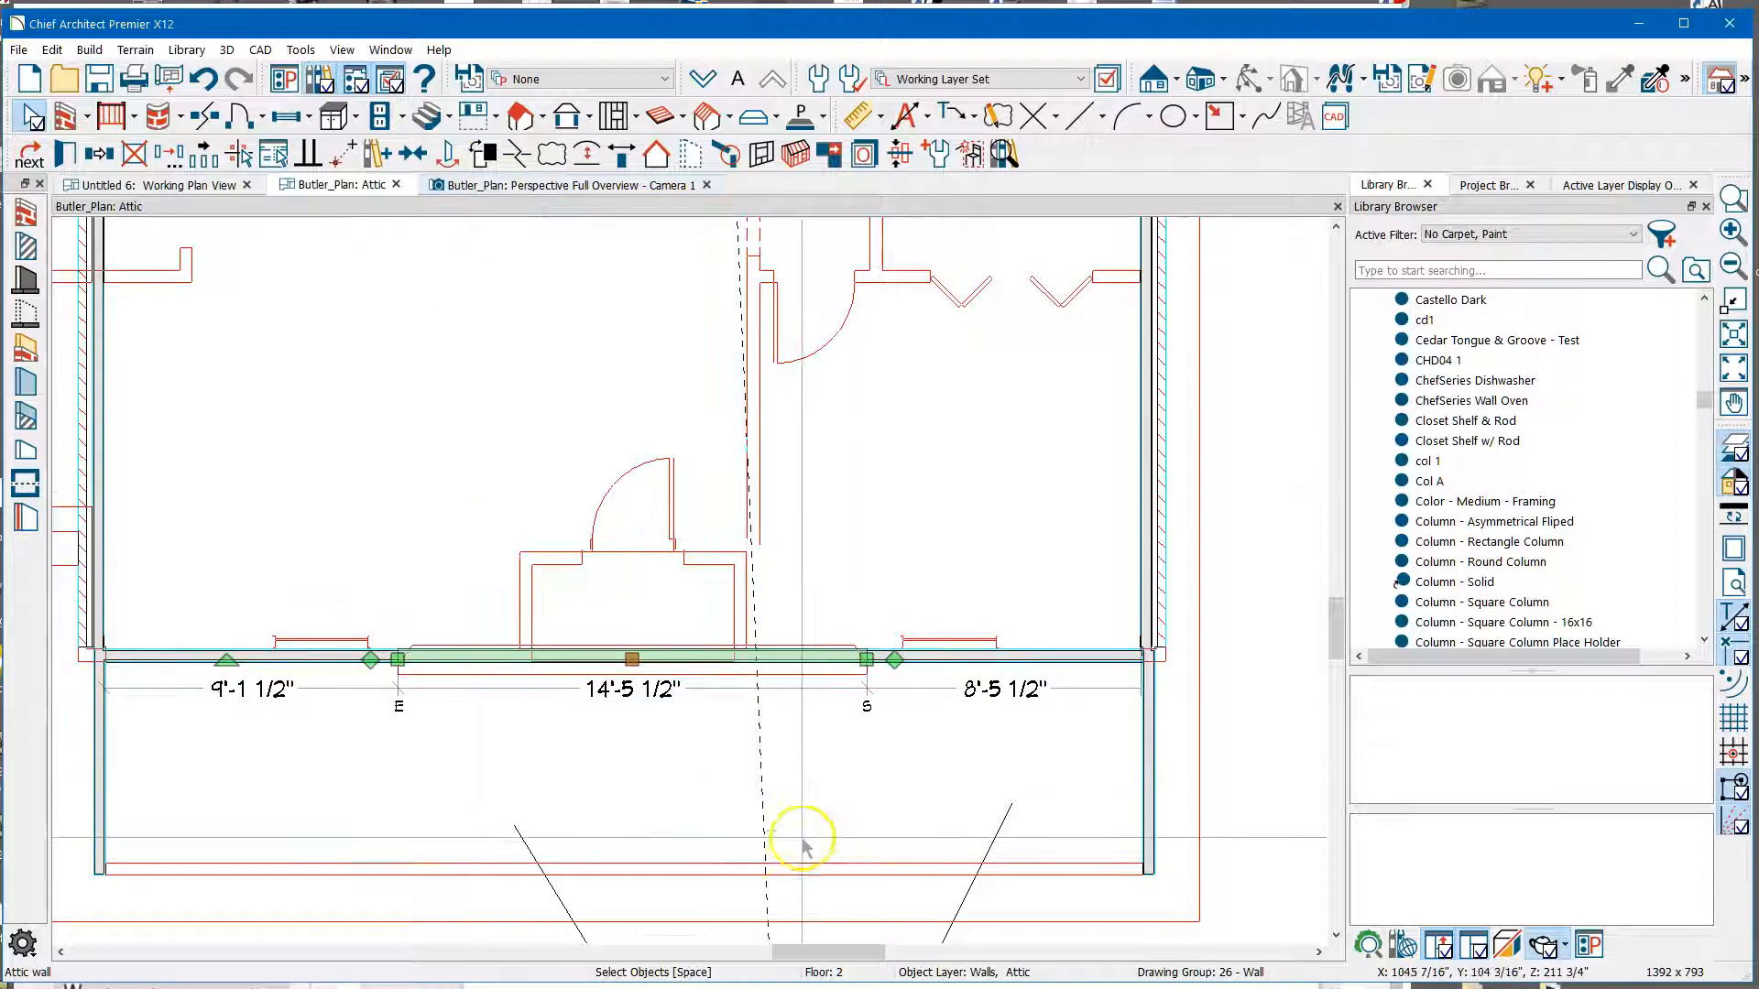
{"action": "scroll", "coordinate": [953, 765], "scroll_direction": "up", "scroll_amount": 3}
{"action": "left_click", "coordinate": [744, 749]}
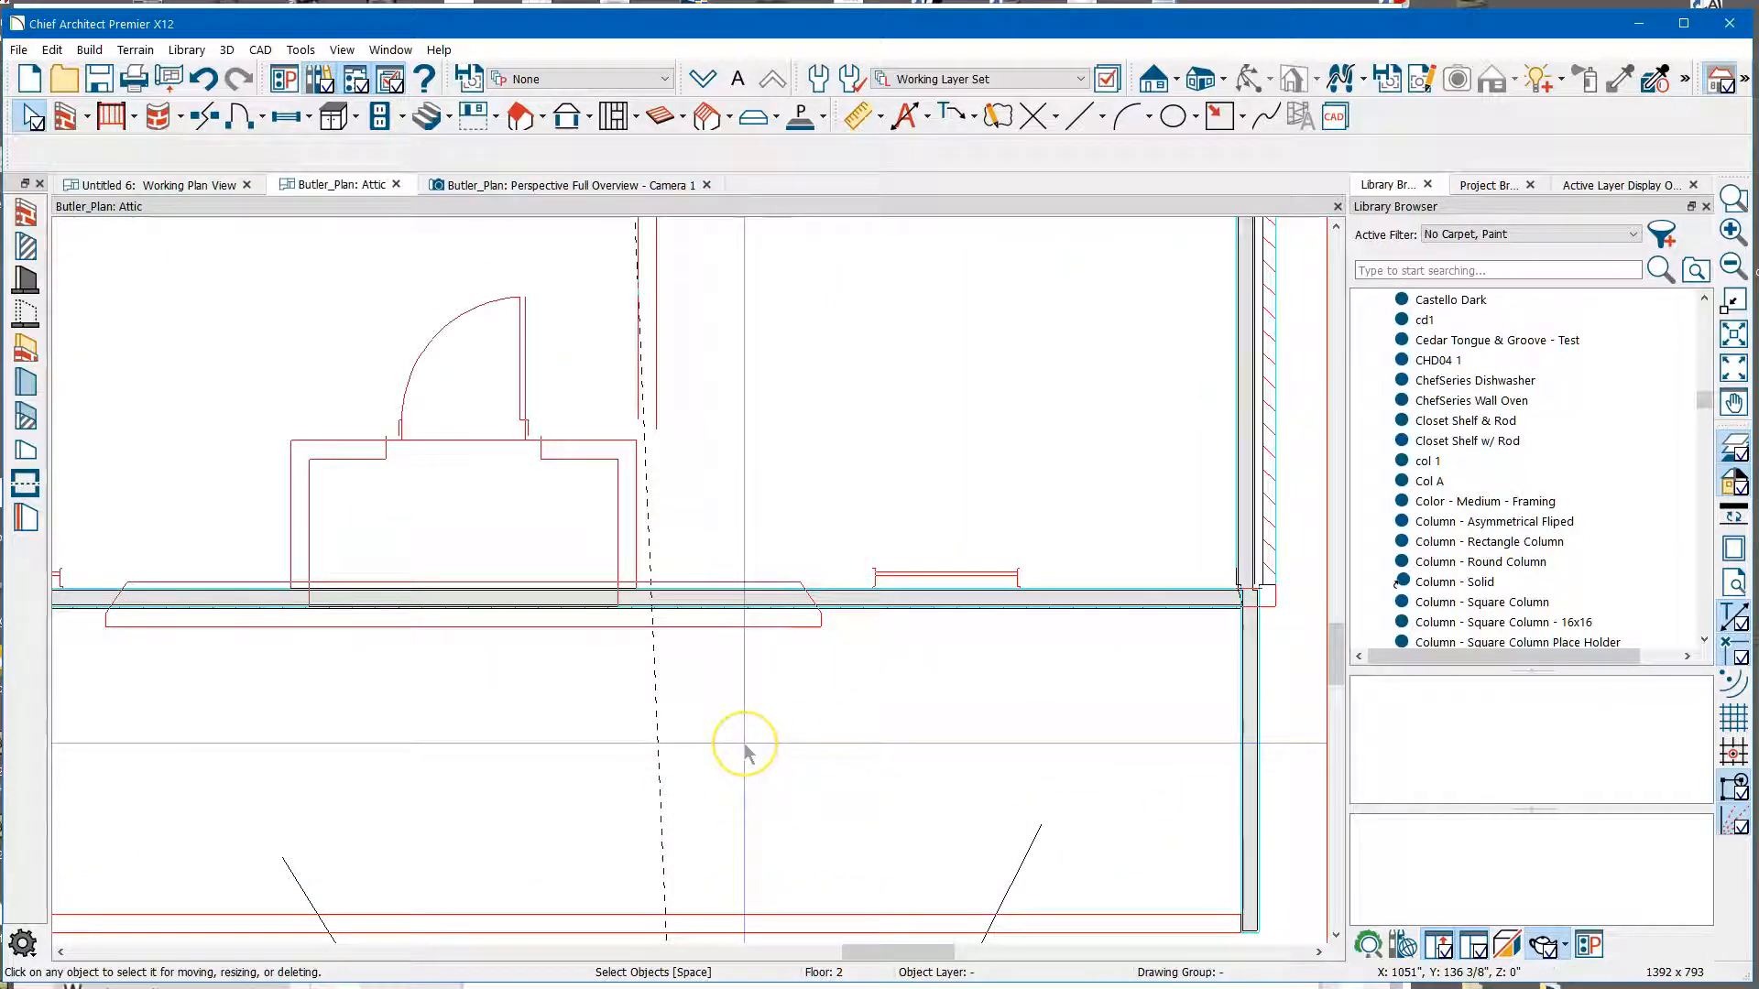
{"action": "left_click", "coordinate": [587, 181]}
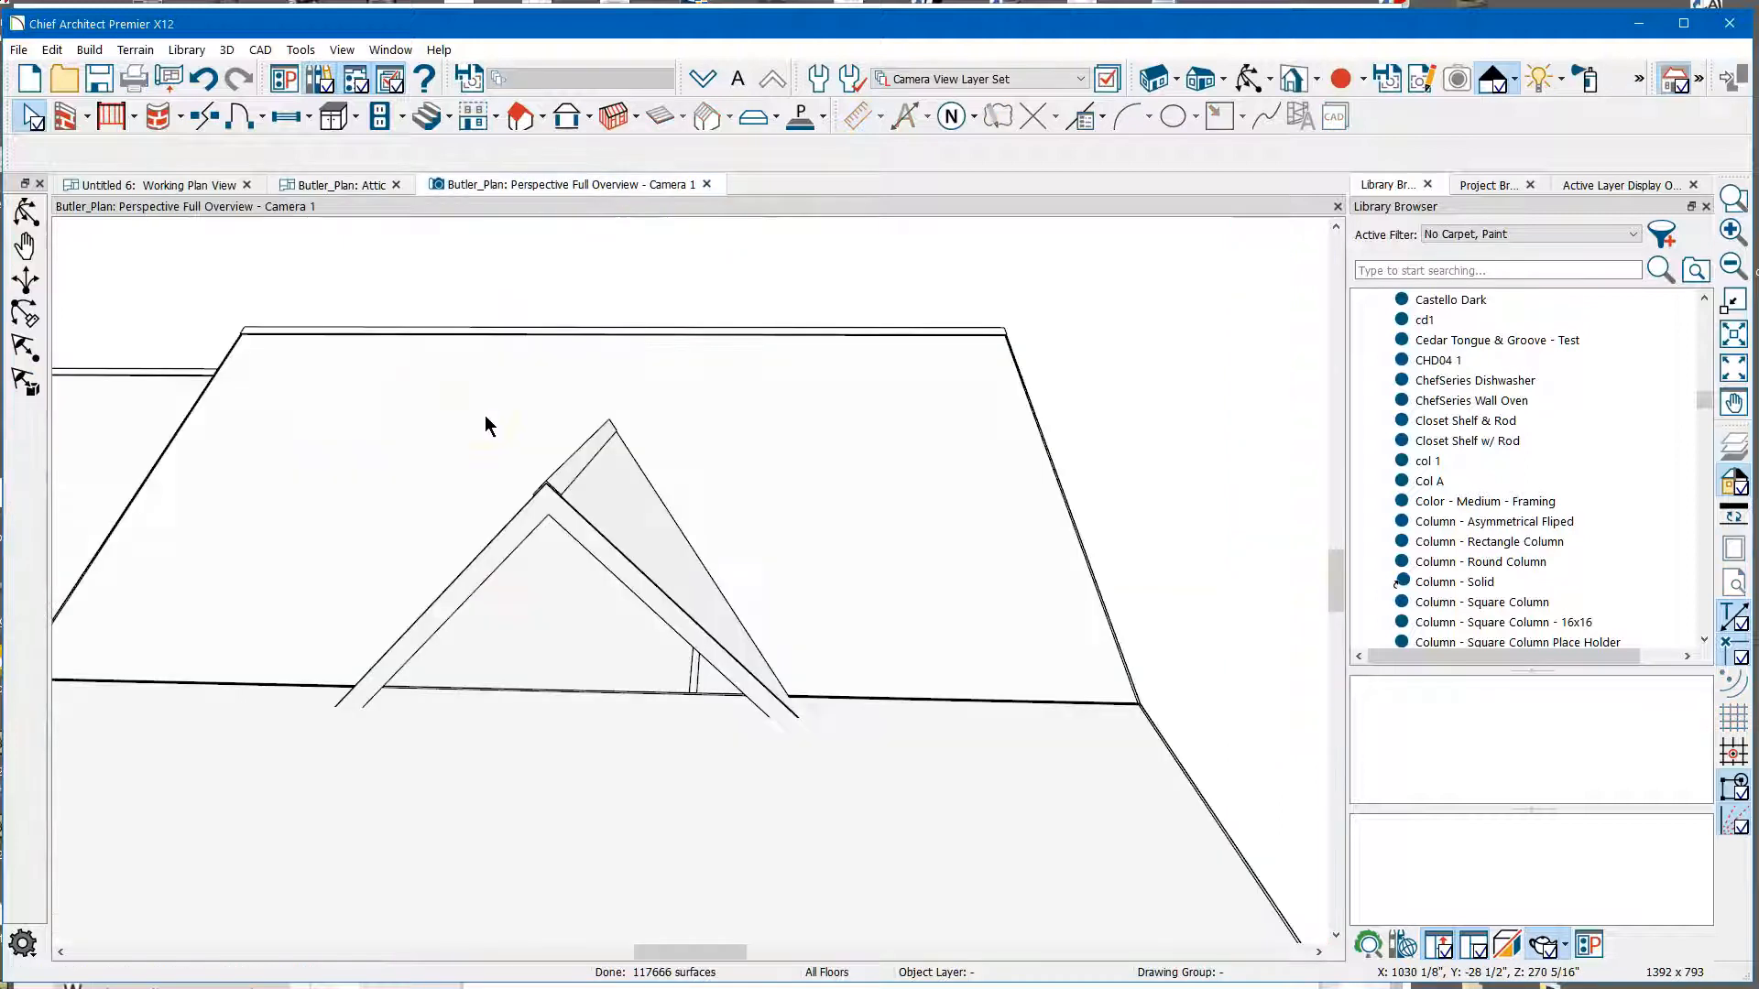
{"action": "left_click", "coordinate": [1248, 78]}
{"action": "left_click_drag", "start_coordinate": [698, 545], "coordinate": [555, 586]}
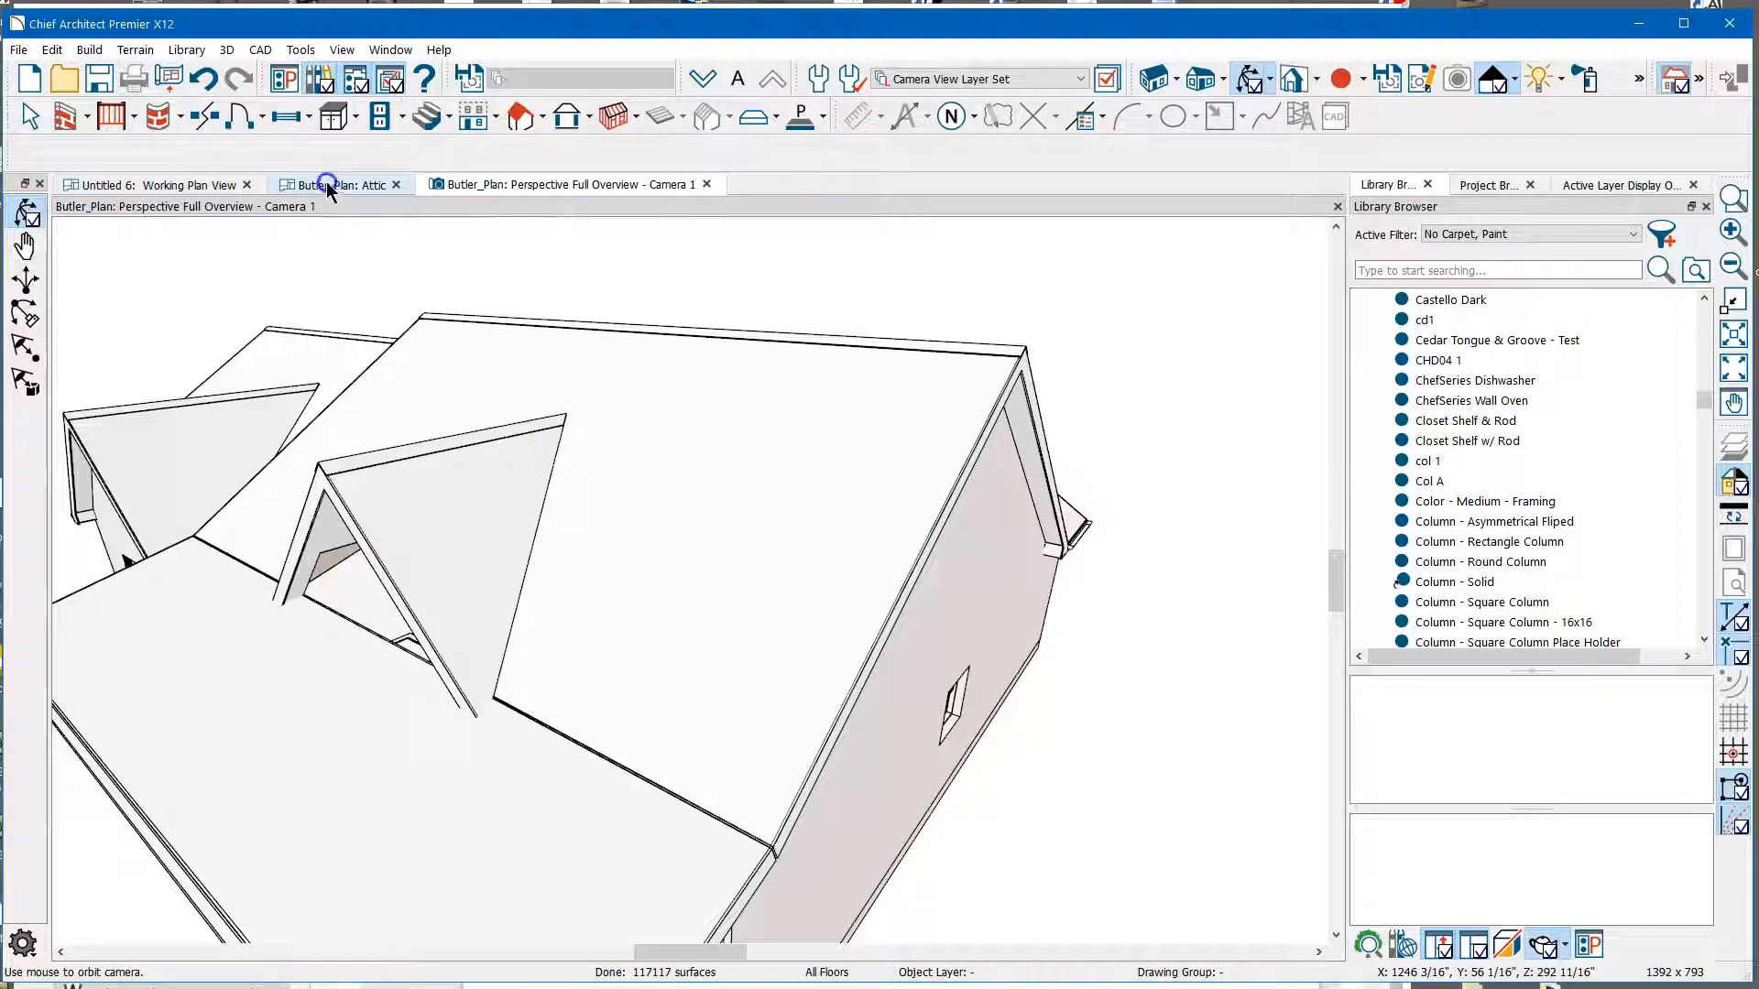
In the attic plan, move the dormer's front wall back about 8 1/2", nudge it slightly forward, and inspect it in the perspective overview.
{"action": "left_click", "coordinate": [326, 186]}
{"action": "left_click", "coordinate": [496, 599]}
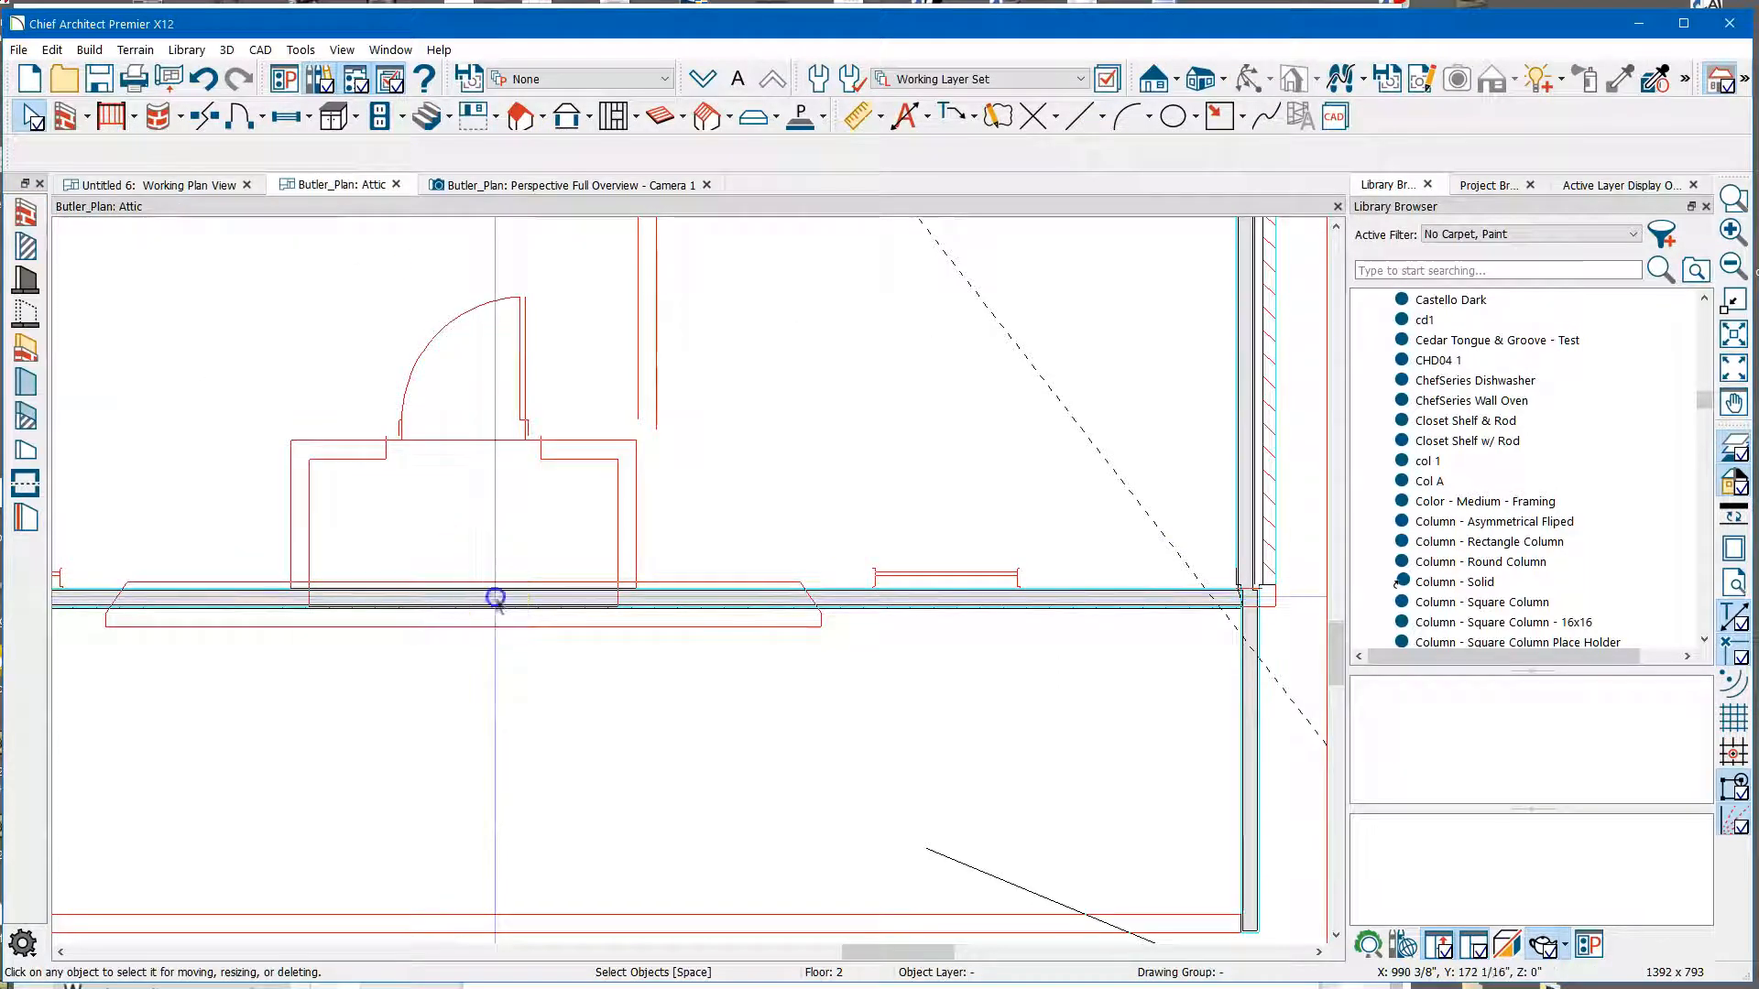
{"action": "left_click_drag", "start_coordinate": [466, 600], "coordinate": [464, 571]}
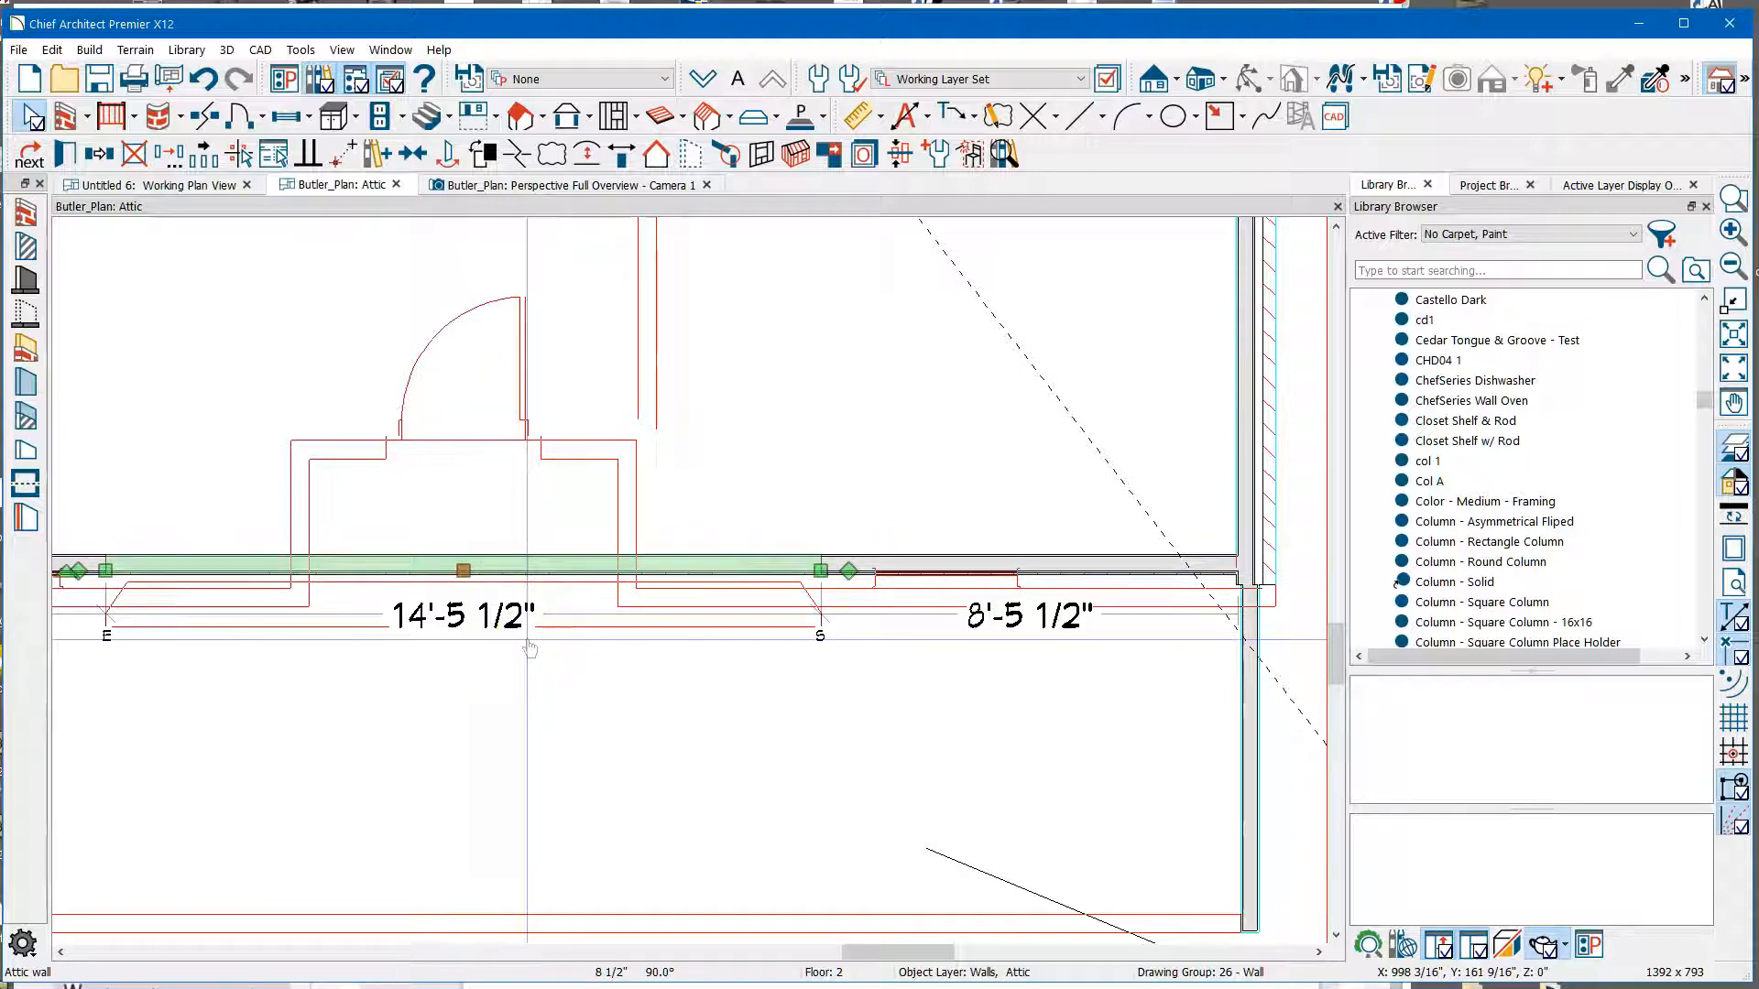
{"action": "key", "text": "Down"}
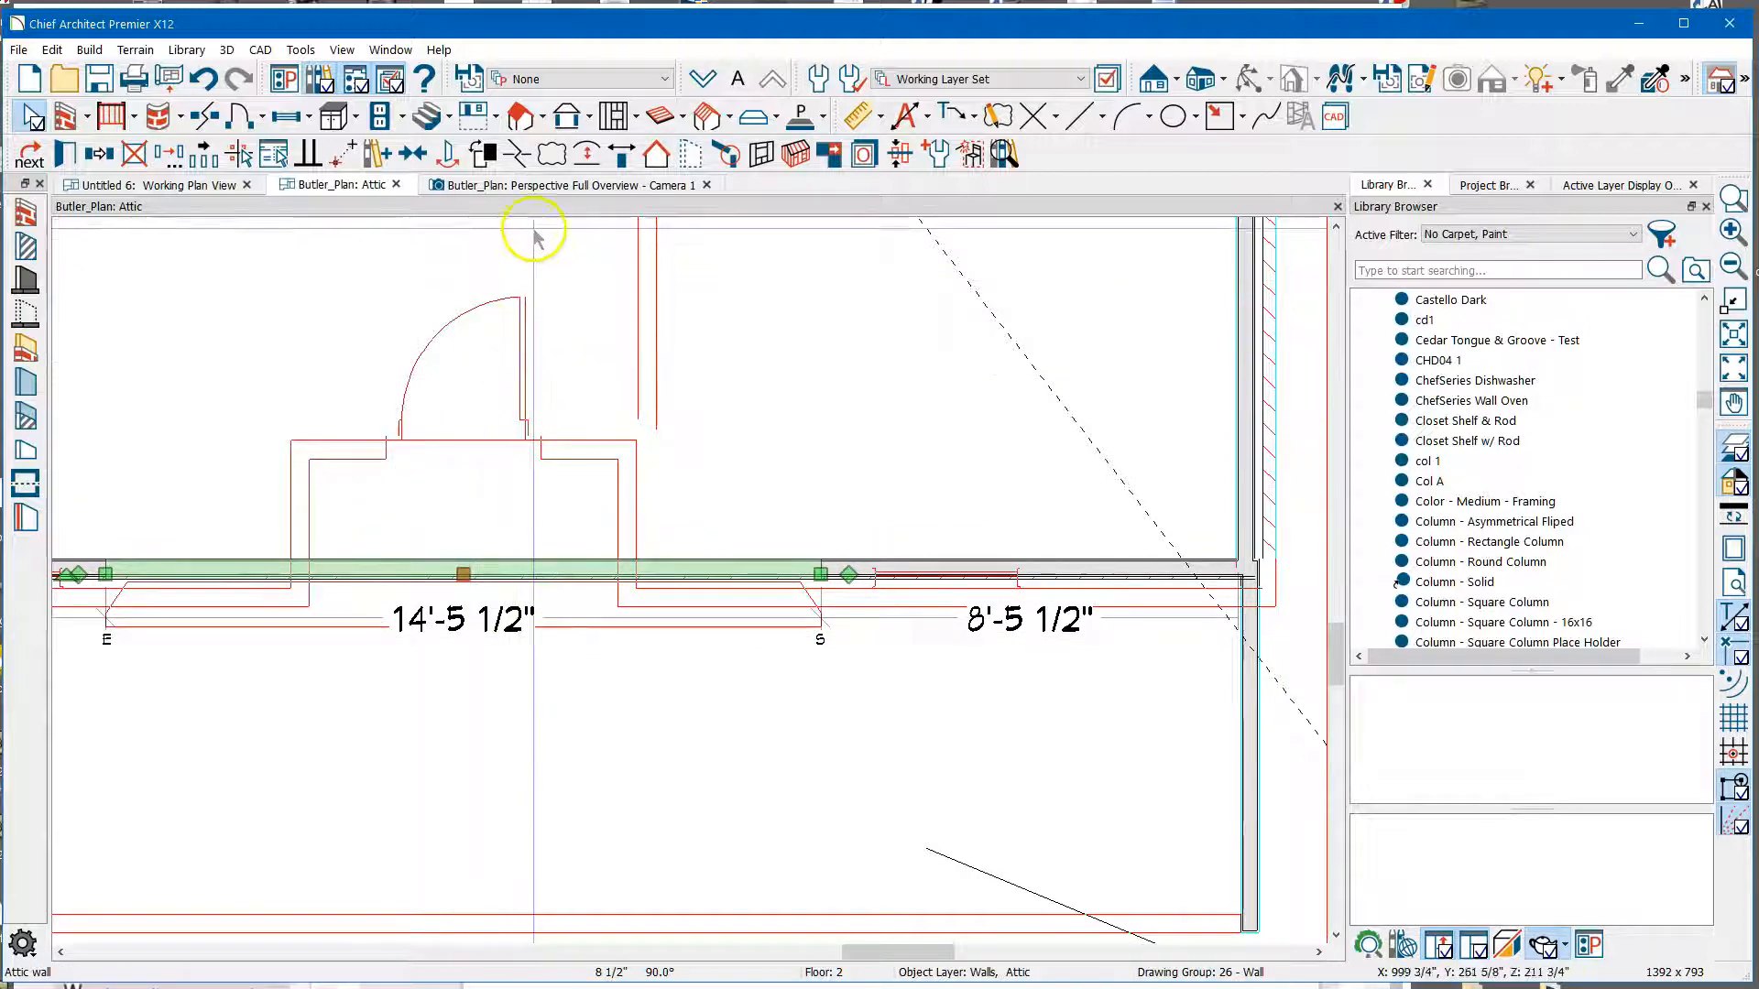
{"action": "left_click", "coordinate": [553, 187]}
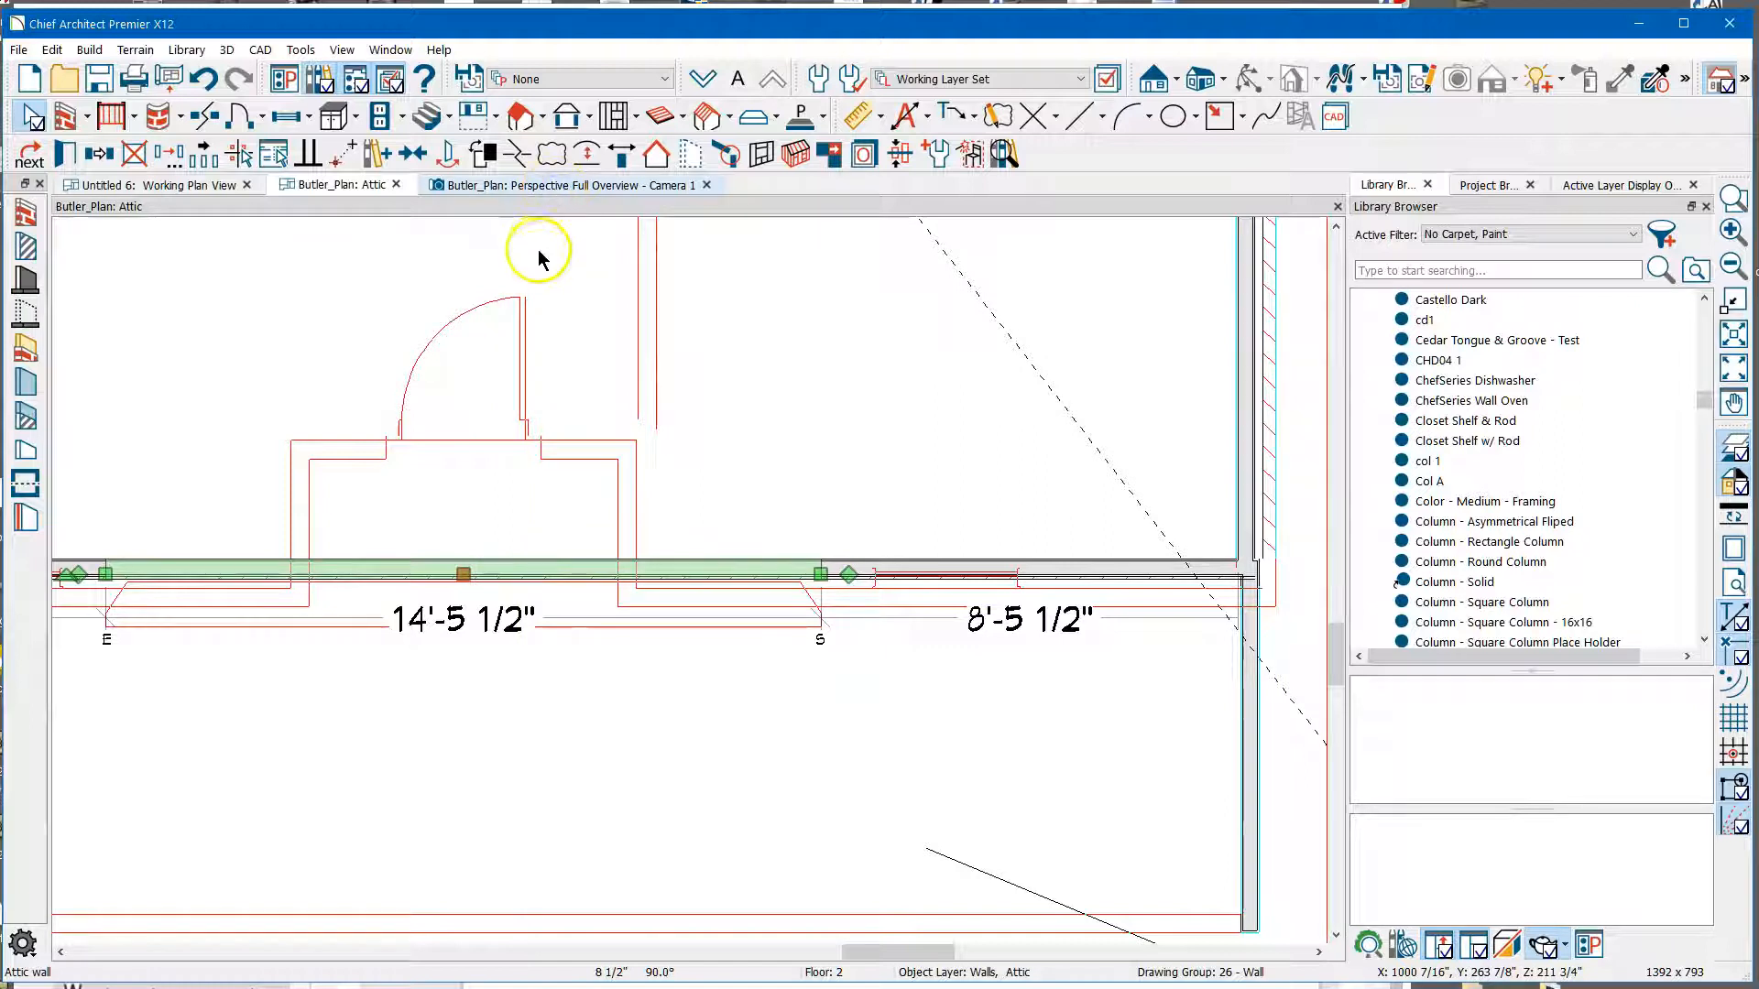
{"action": "left_click_drag", "start_coordinate": [457, 508], "coordinate": [608, 542]}
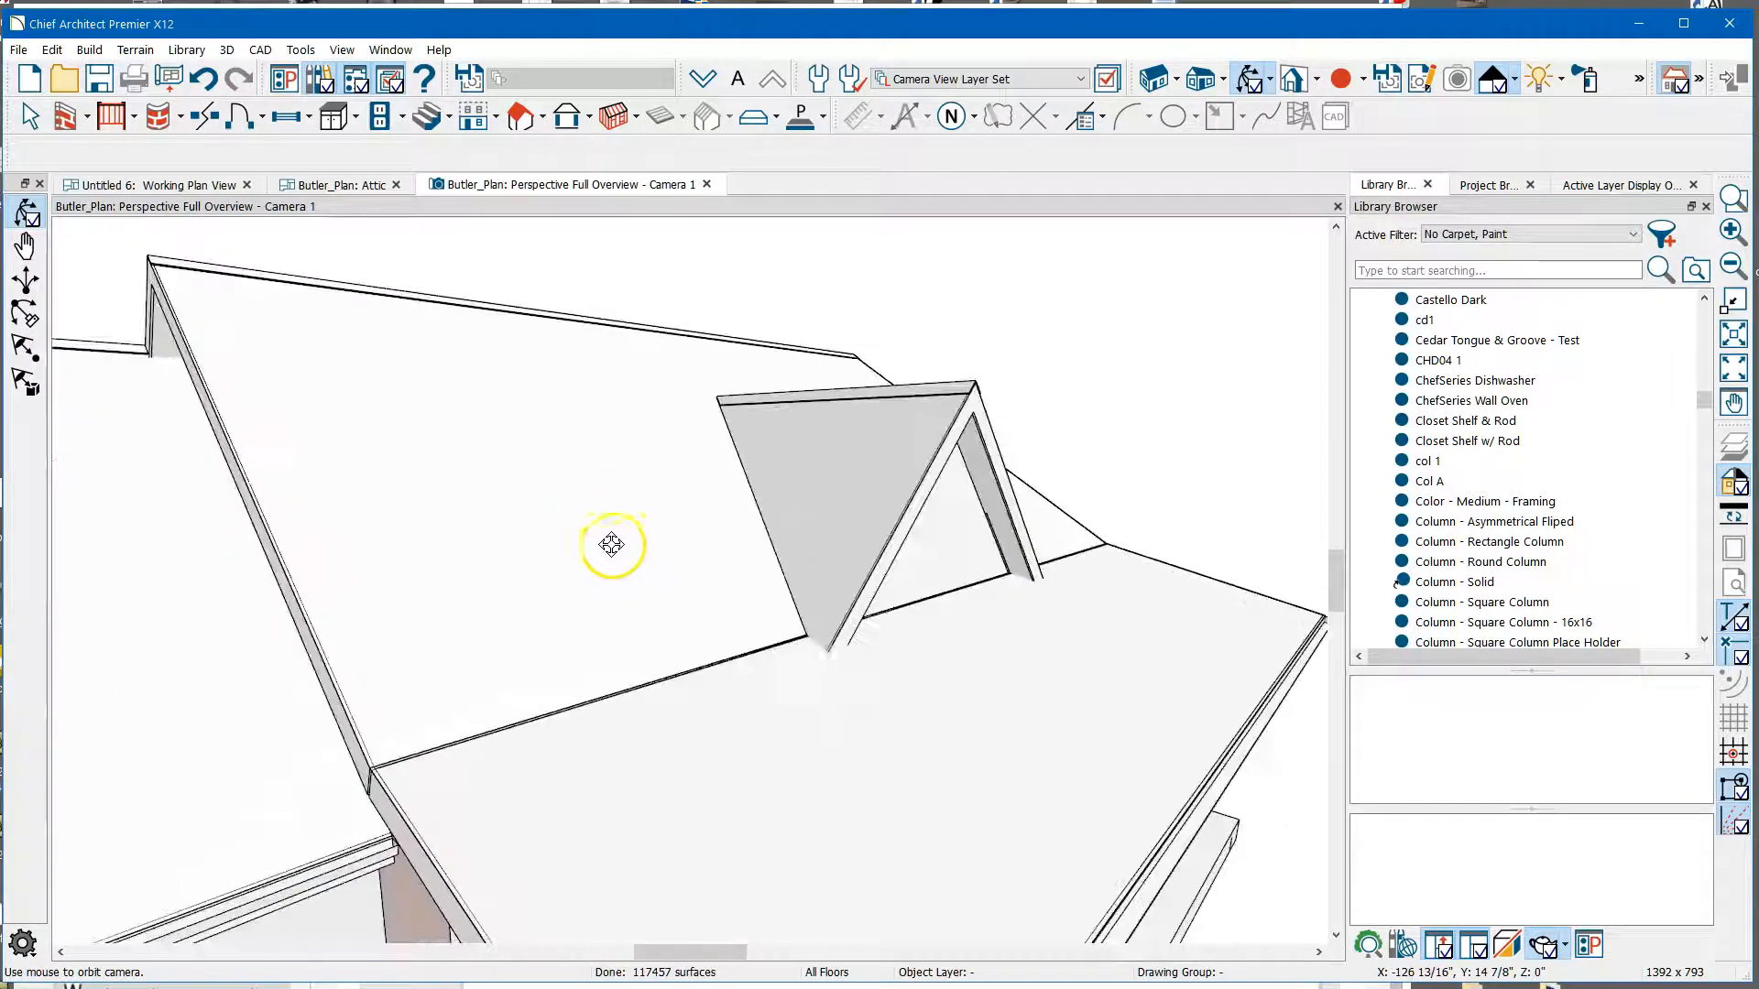
{"action": "left_click_drag", "start_coordinate": [925, 554], "coordinate": [766, 640]}
{"action": "left_click_drag", "start_coordinate": [727, 726], "coordinate": [757, 577]}
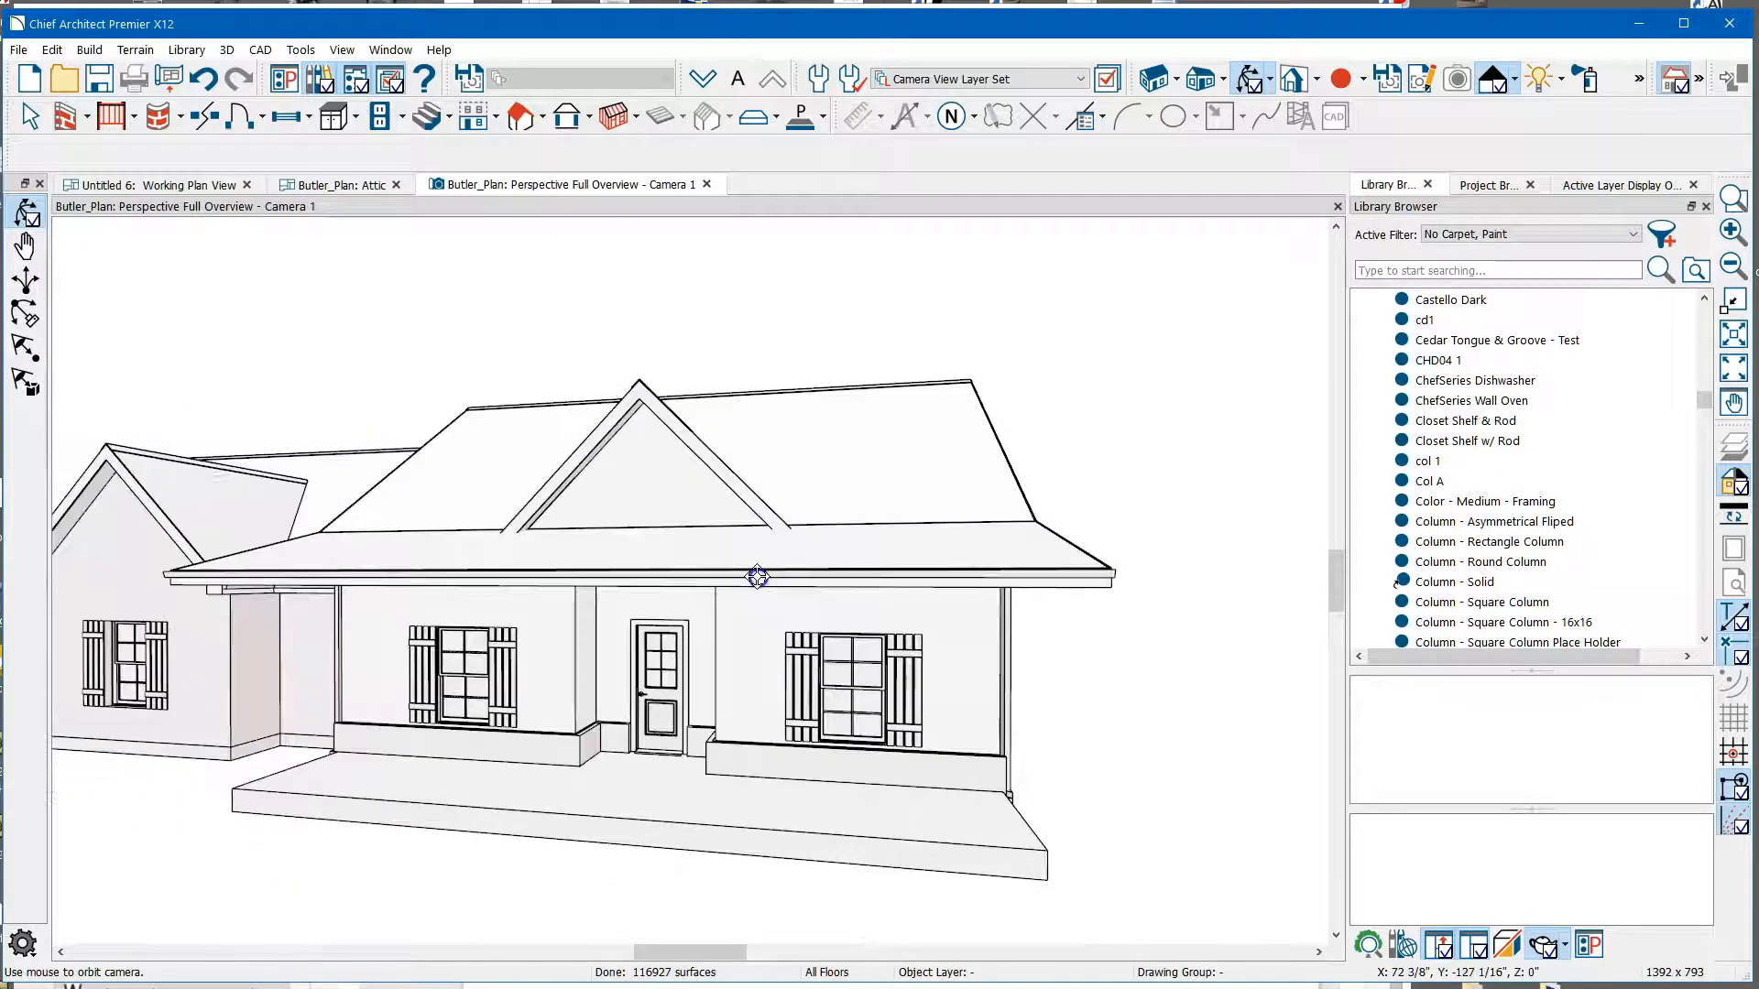
{"action": "left_click_drag", "start_coordinate": [758, 577], "coordinate": [730, 675]}
Join the main front roof plane's lower edge to the porch roof plane below the dormer.
{"action": "key", "text": "space"}
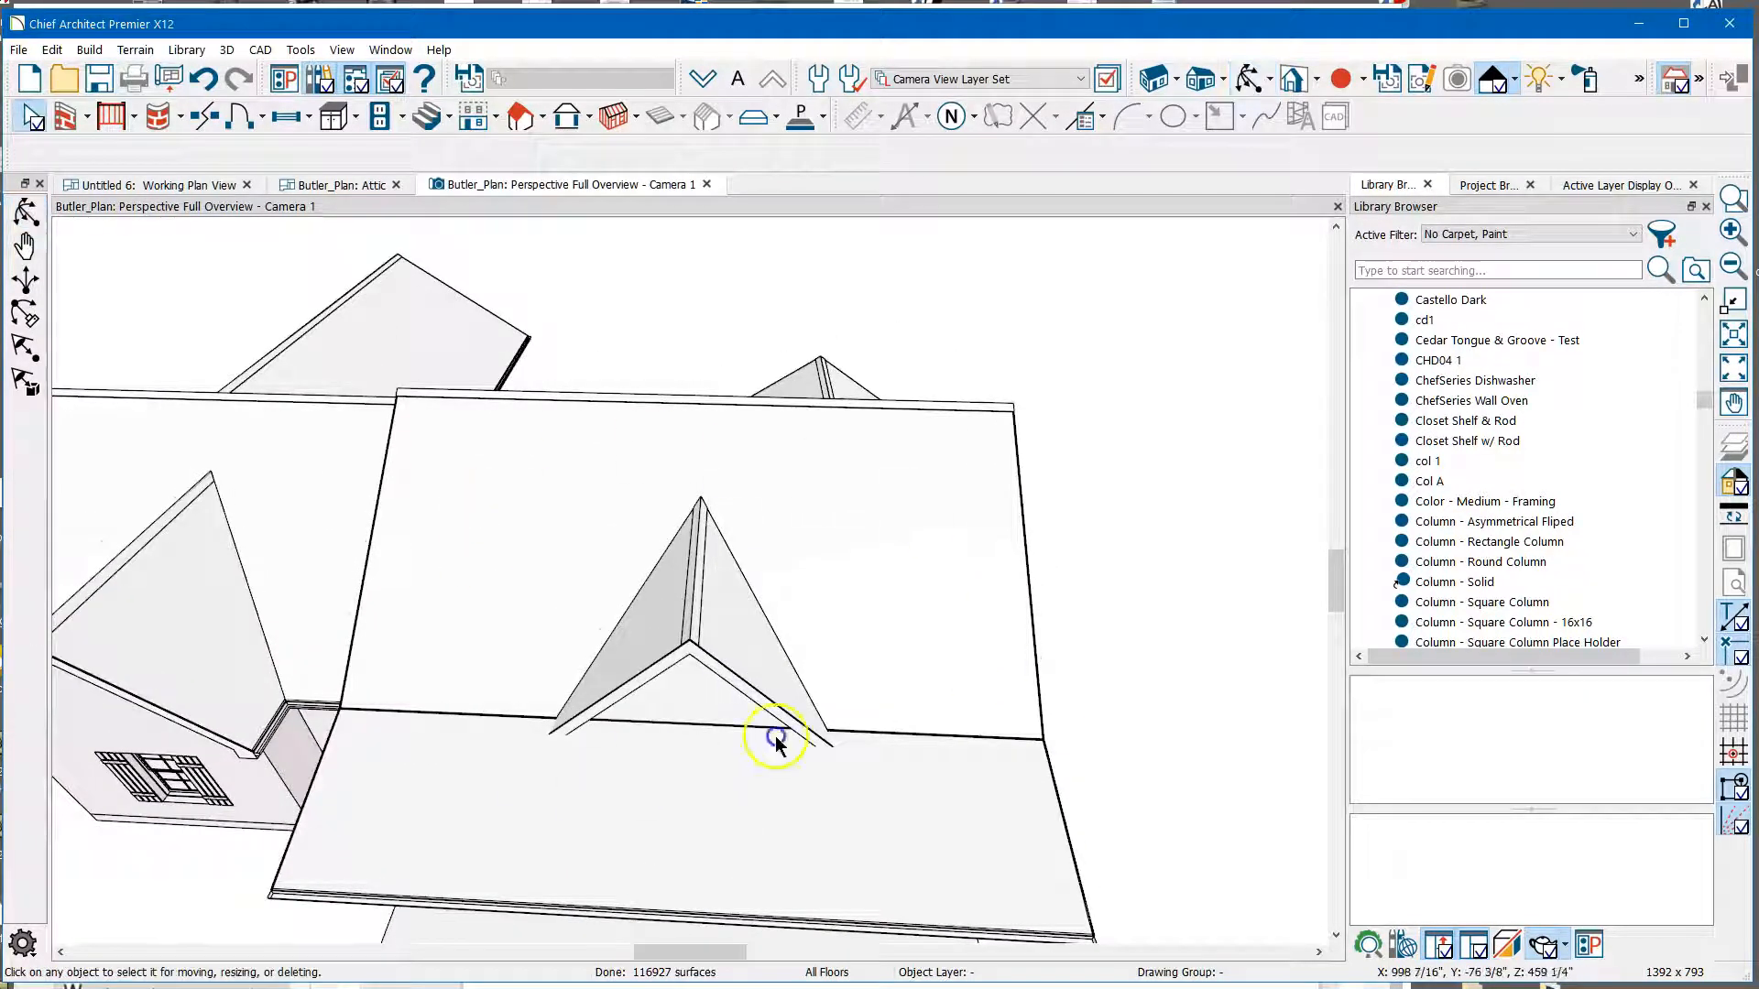
{"action": "left_click", "coordinate": [820, 593]}
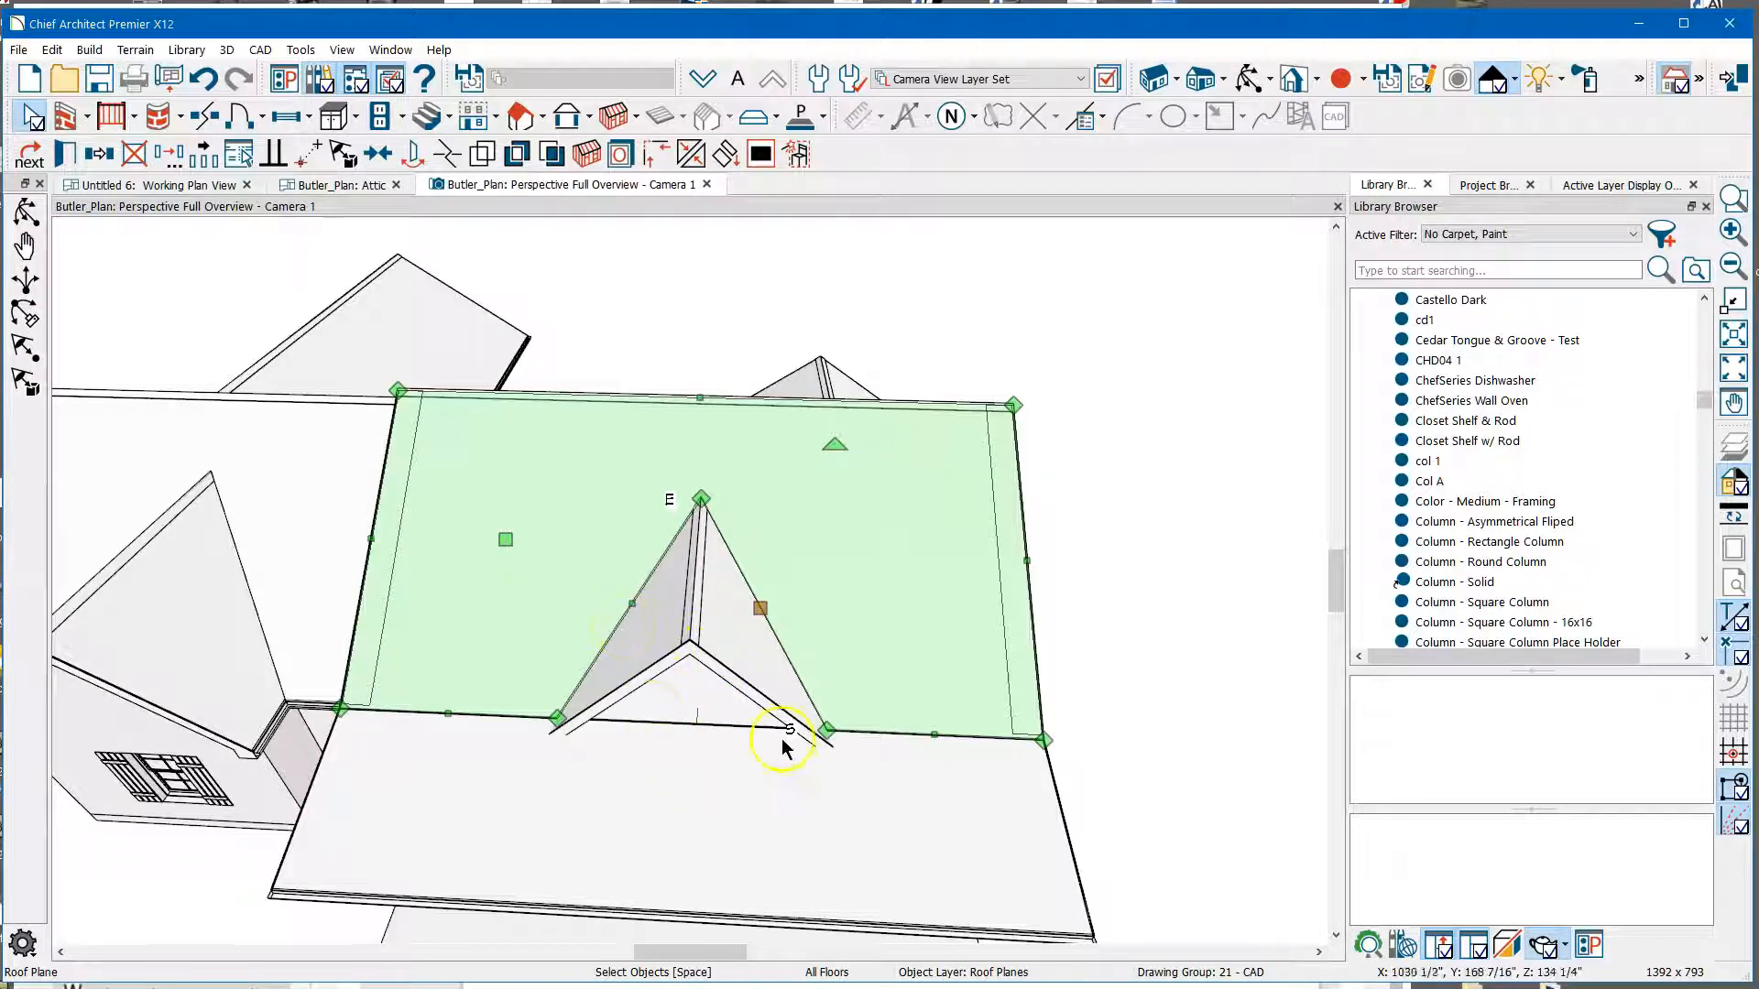
{"action": "left_click", "coordinate": [934, 733]}
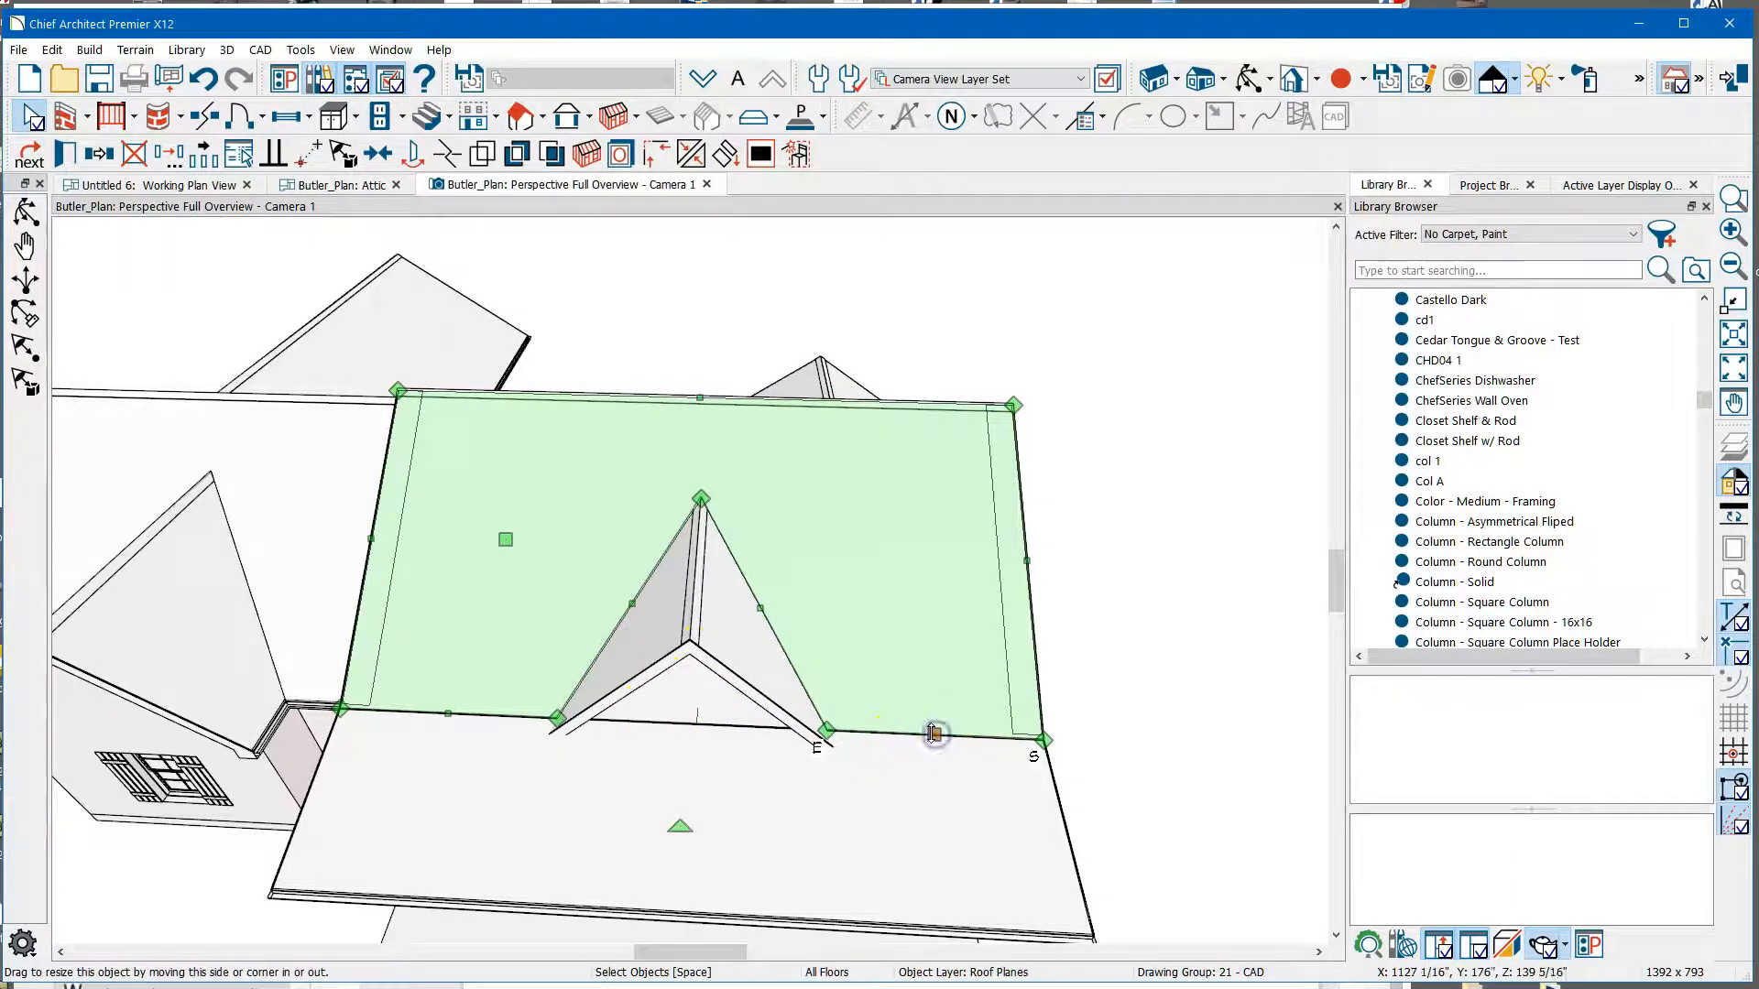
{"action": "left_click", "coordinate": [657, 158]}
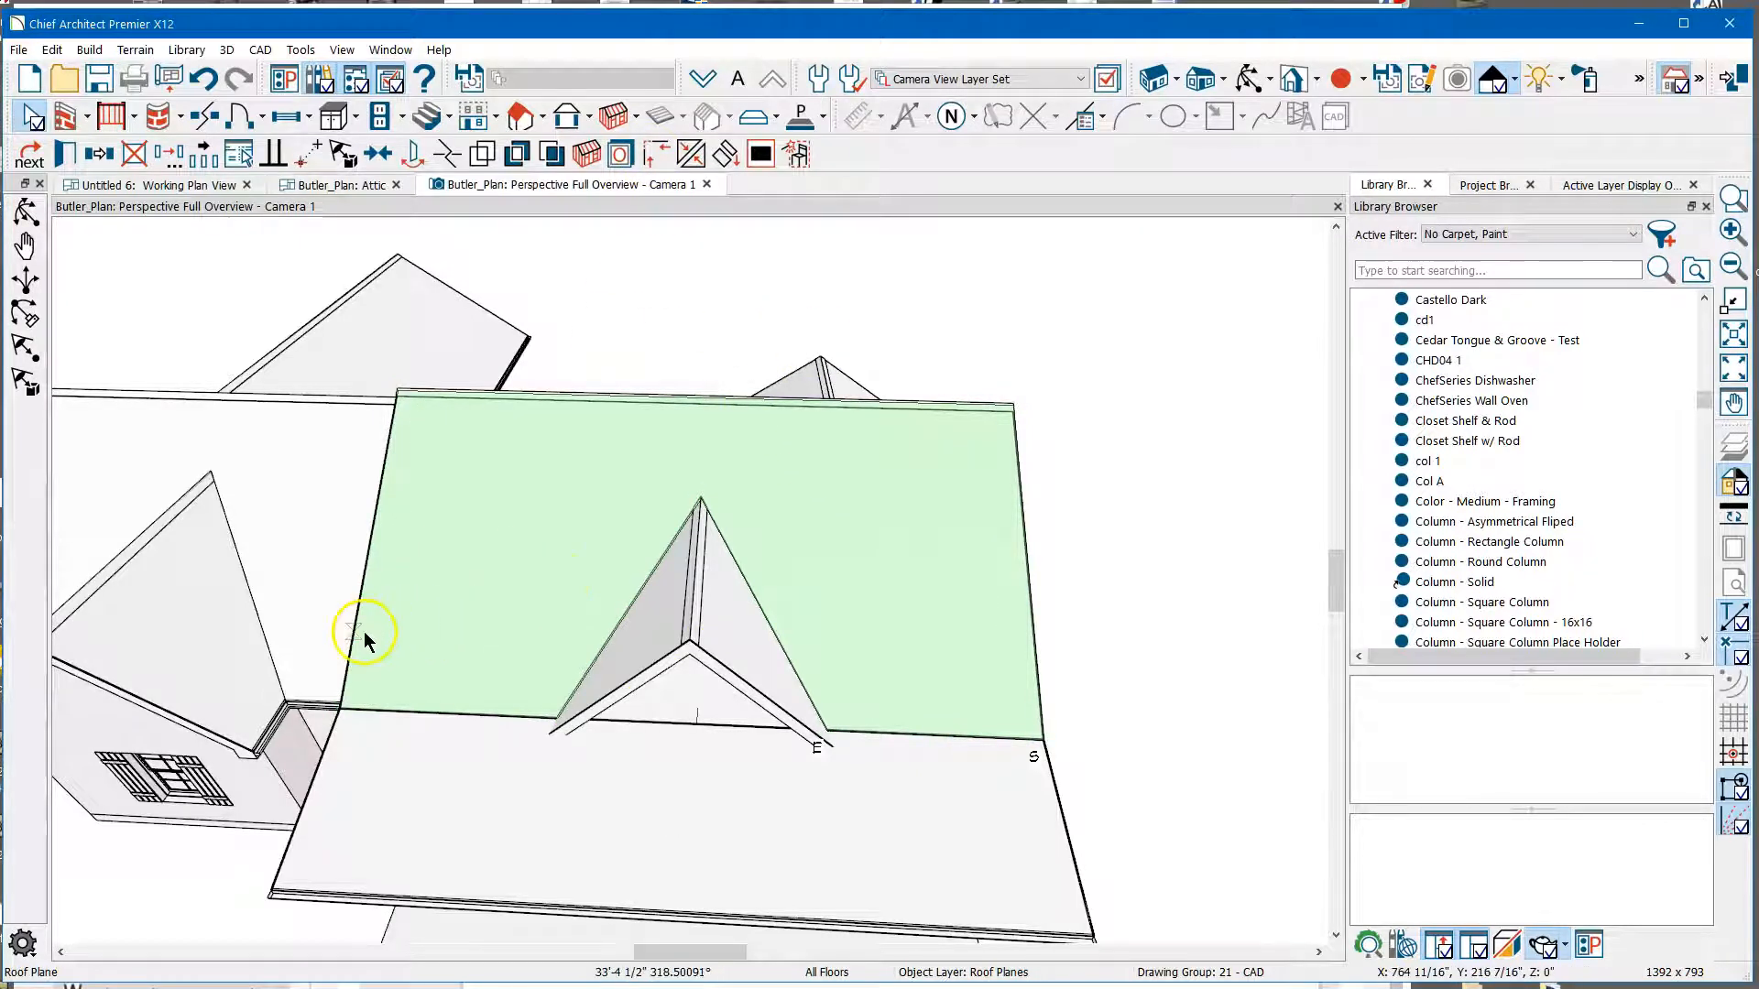
{"action": "left_click", "coordinate": [855, 661]}
{"action": "key", "text": "Escape"}
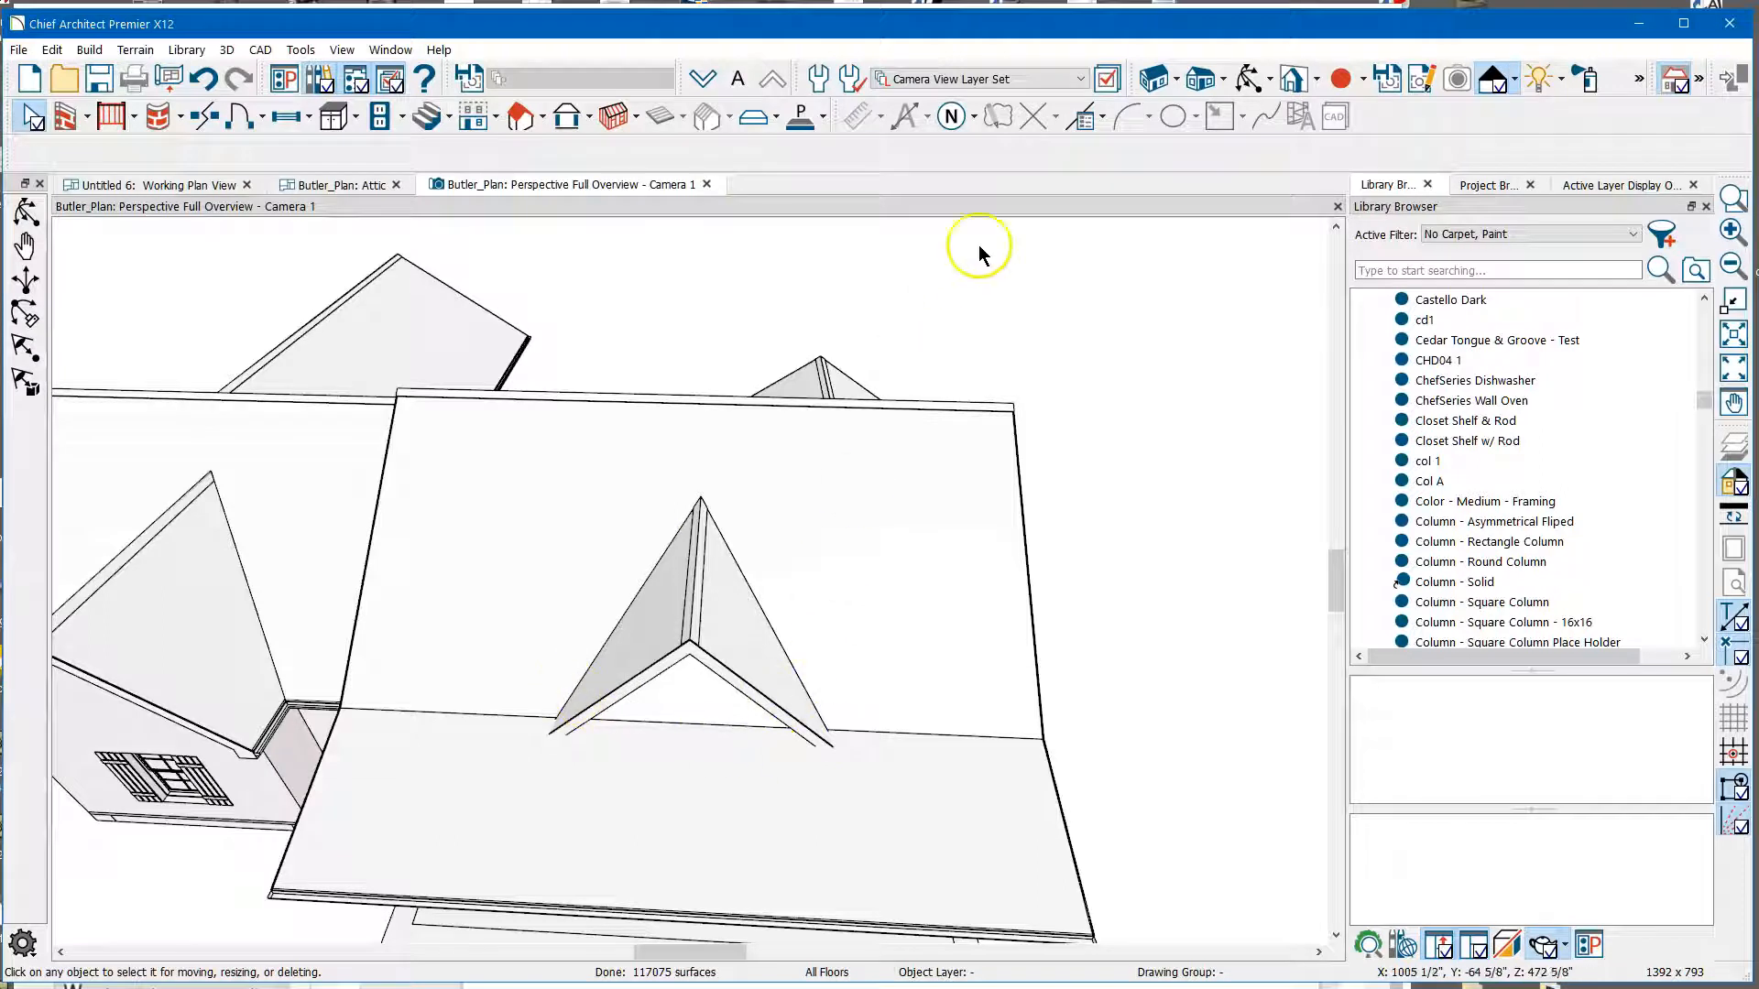
Break the main roof plane's lower edge near both feet of the dormer and pull the segment between the breaks back behind the dormer's front wall.
{"action": "left_click", "coordinate": [1248, 78]}
{"action": "left_click_drag", "start_coordinate": [1026, 417], "coordinate": [529, 576]}
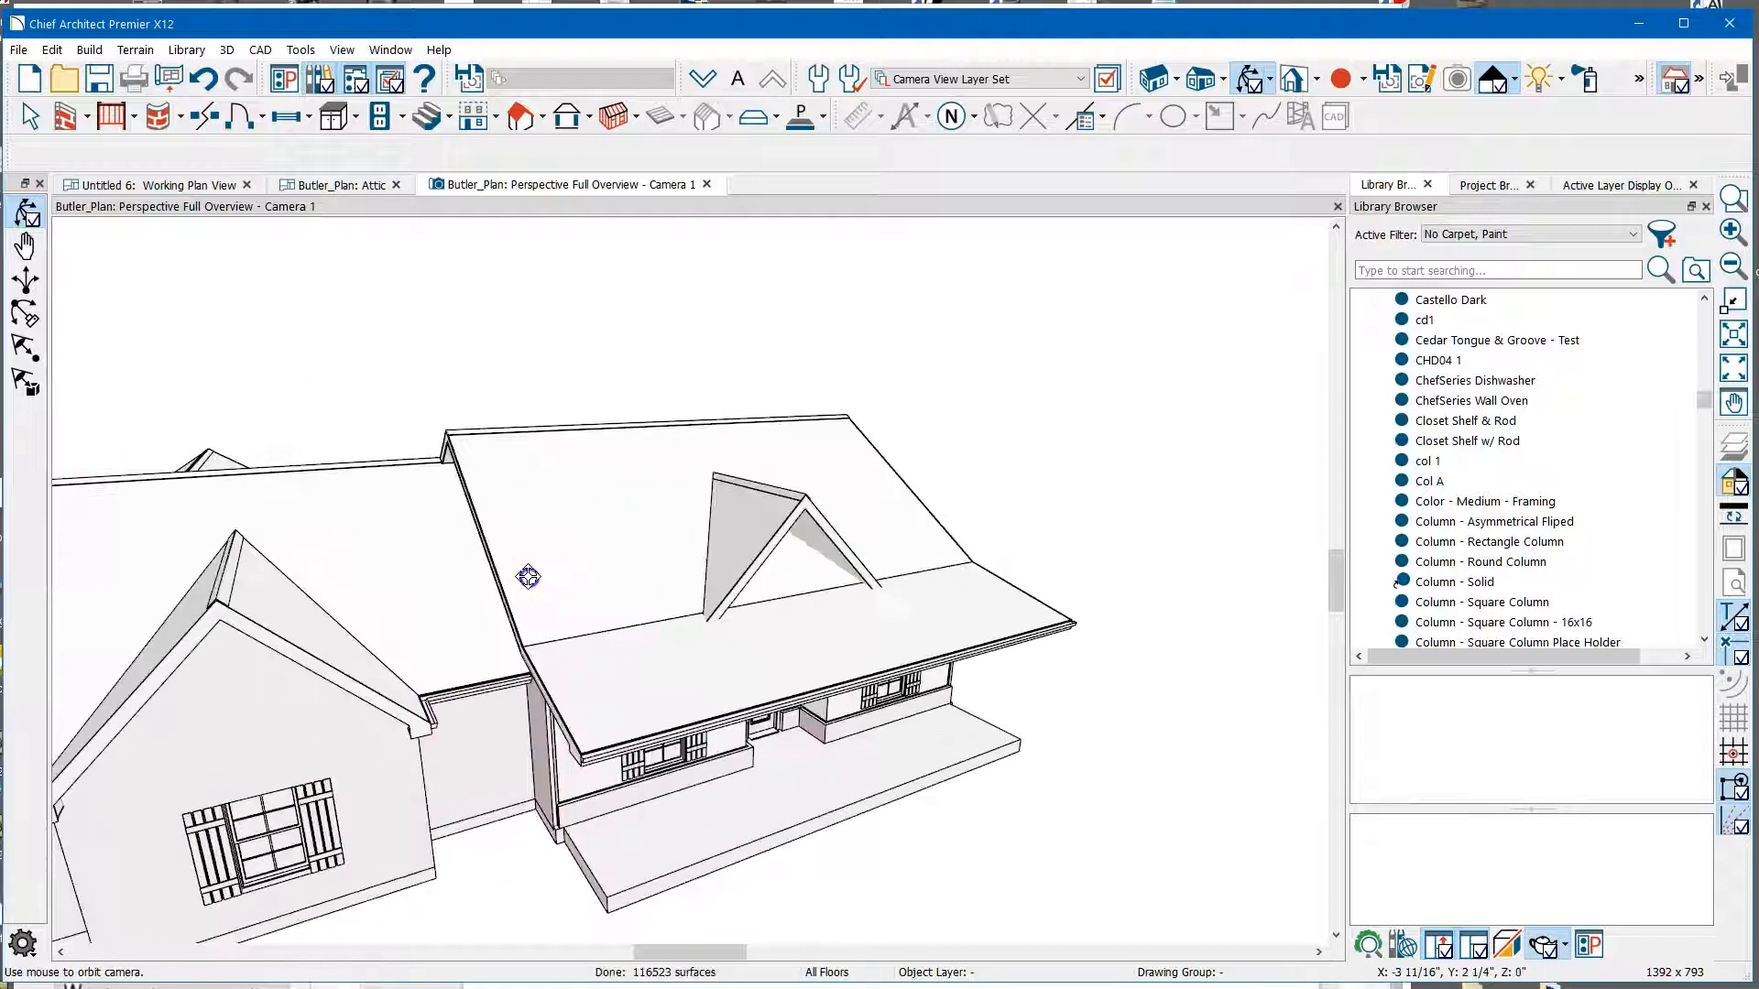
{"action": "scroll", "coordinate": [780, 597], "scroll_direction": "up", "scroll_amount": 4}
{"action": "key", "text": "space"}
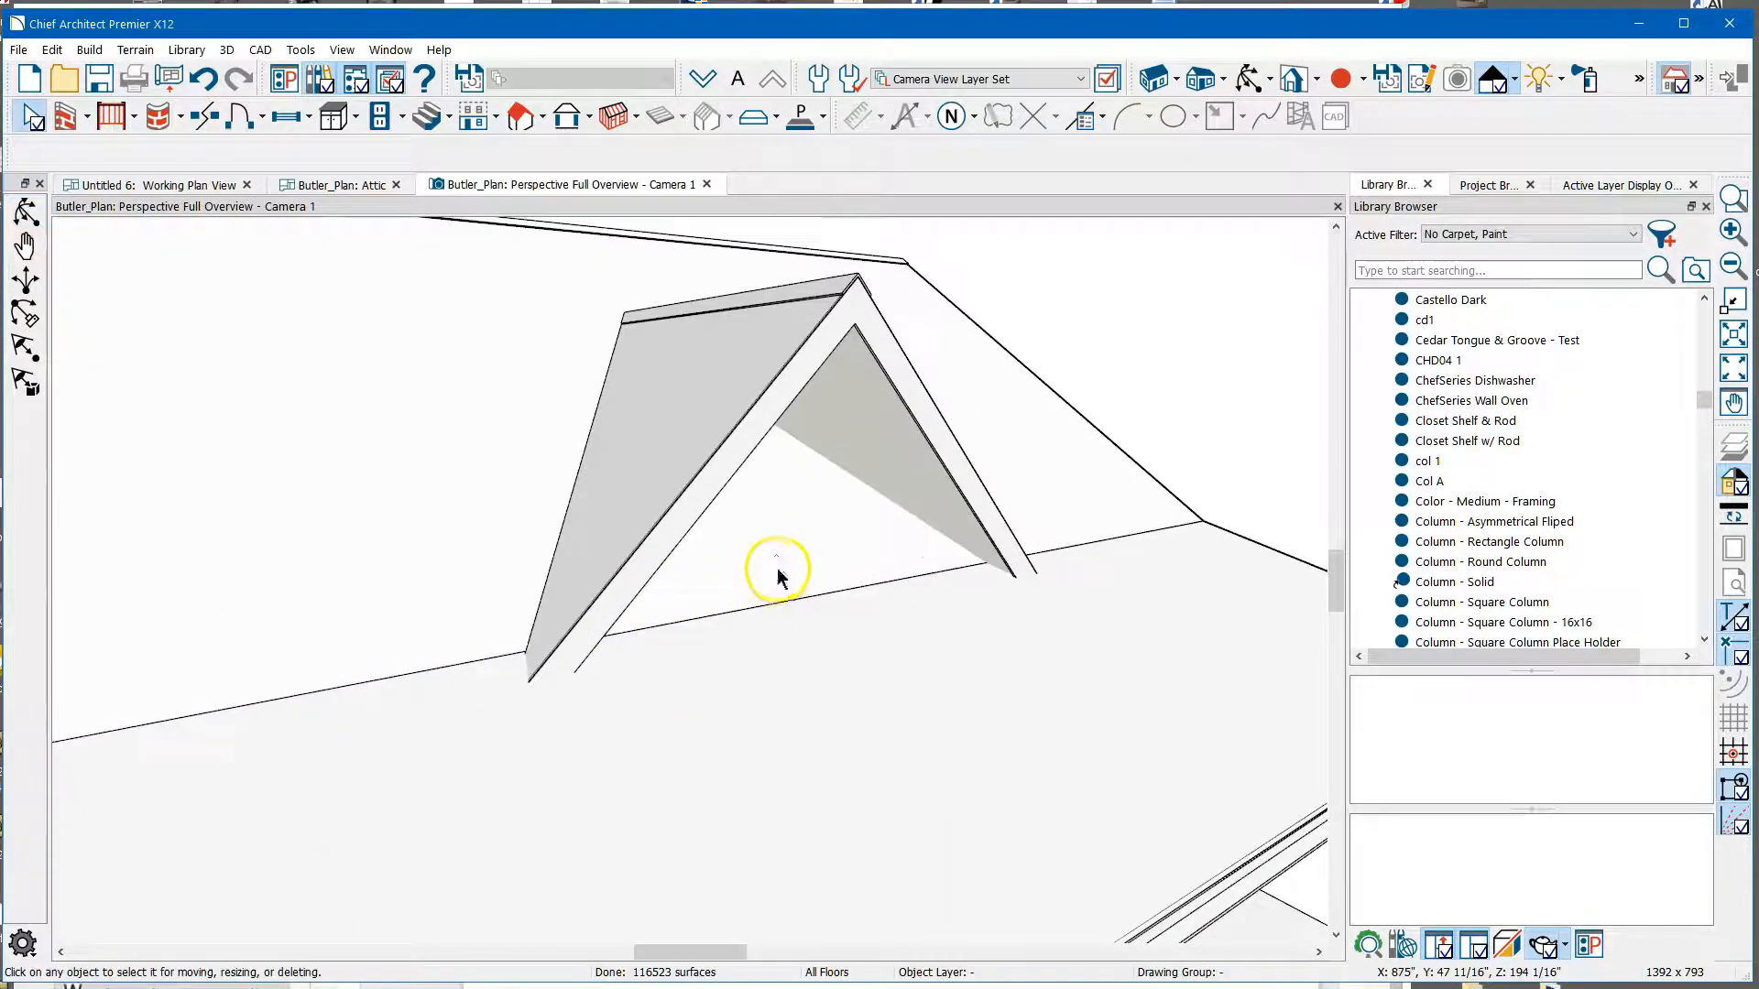
{"action": "left_click", "coordinate": [775, 573]}
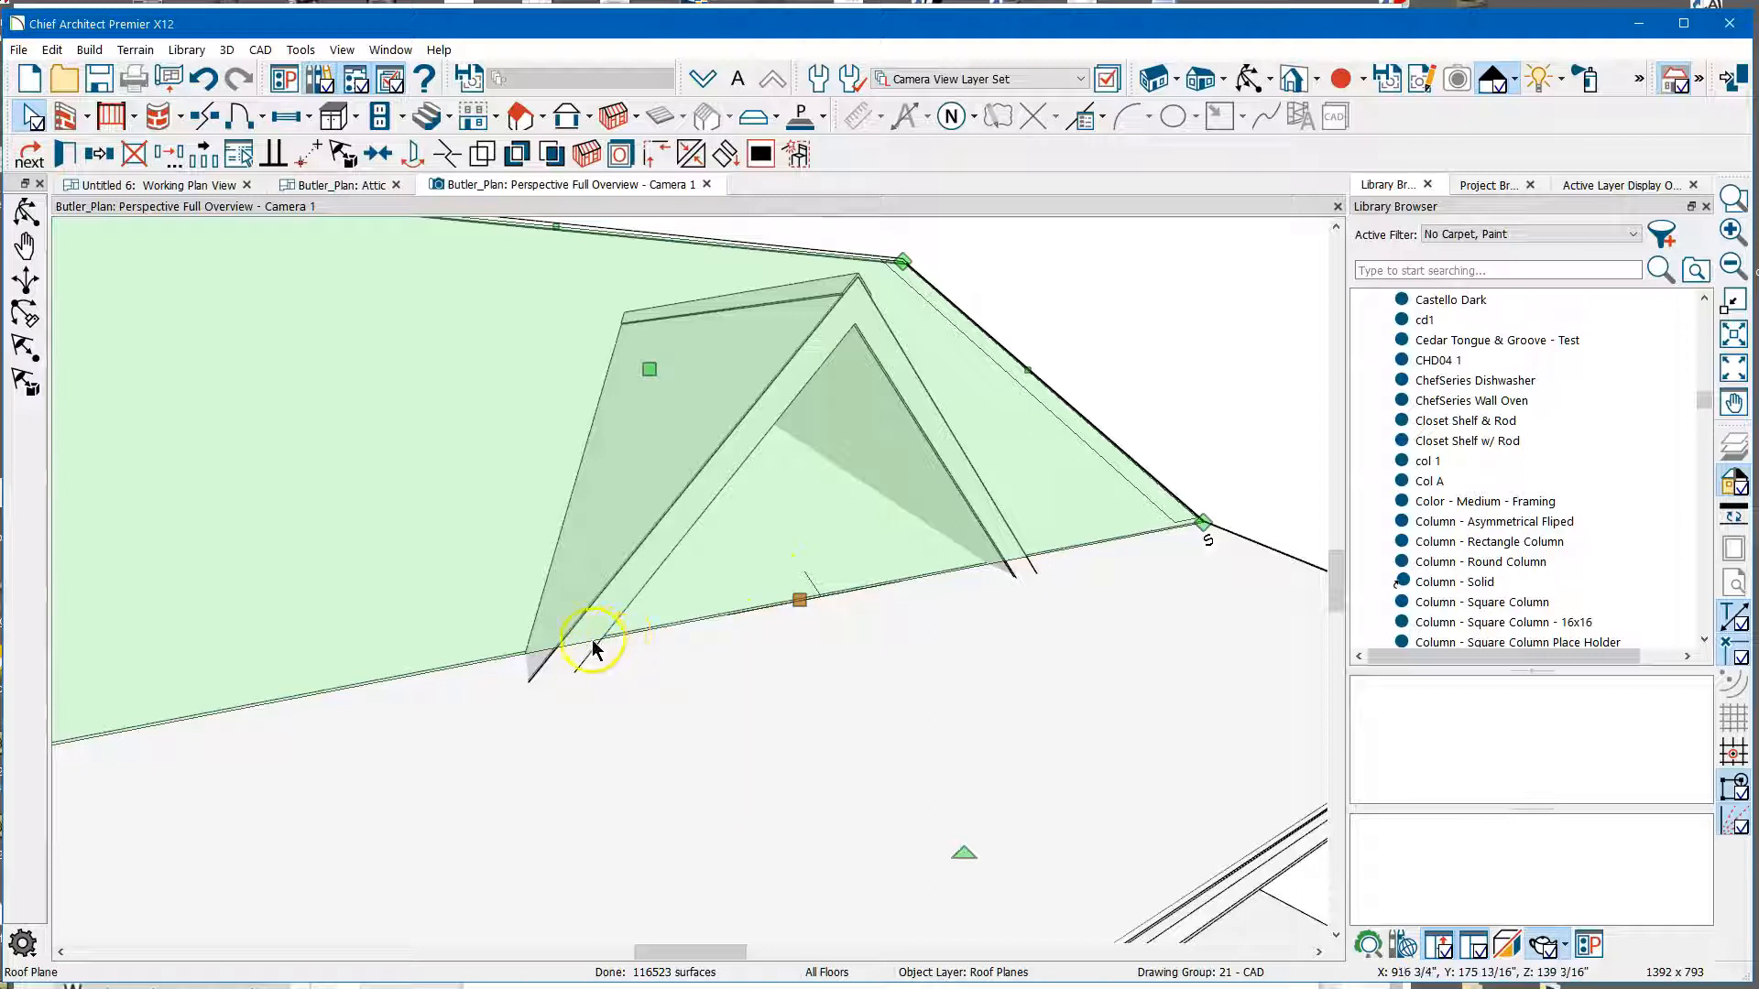
{"action": "key", "text": "Escape"}
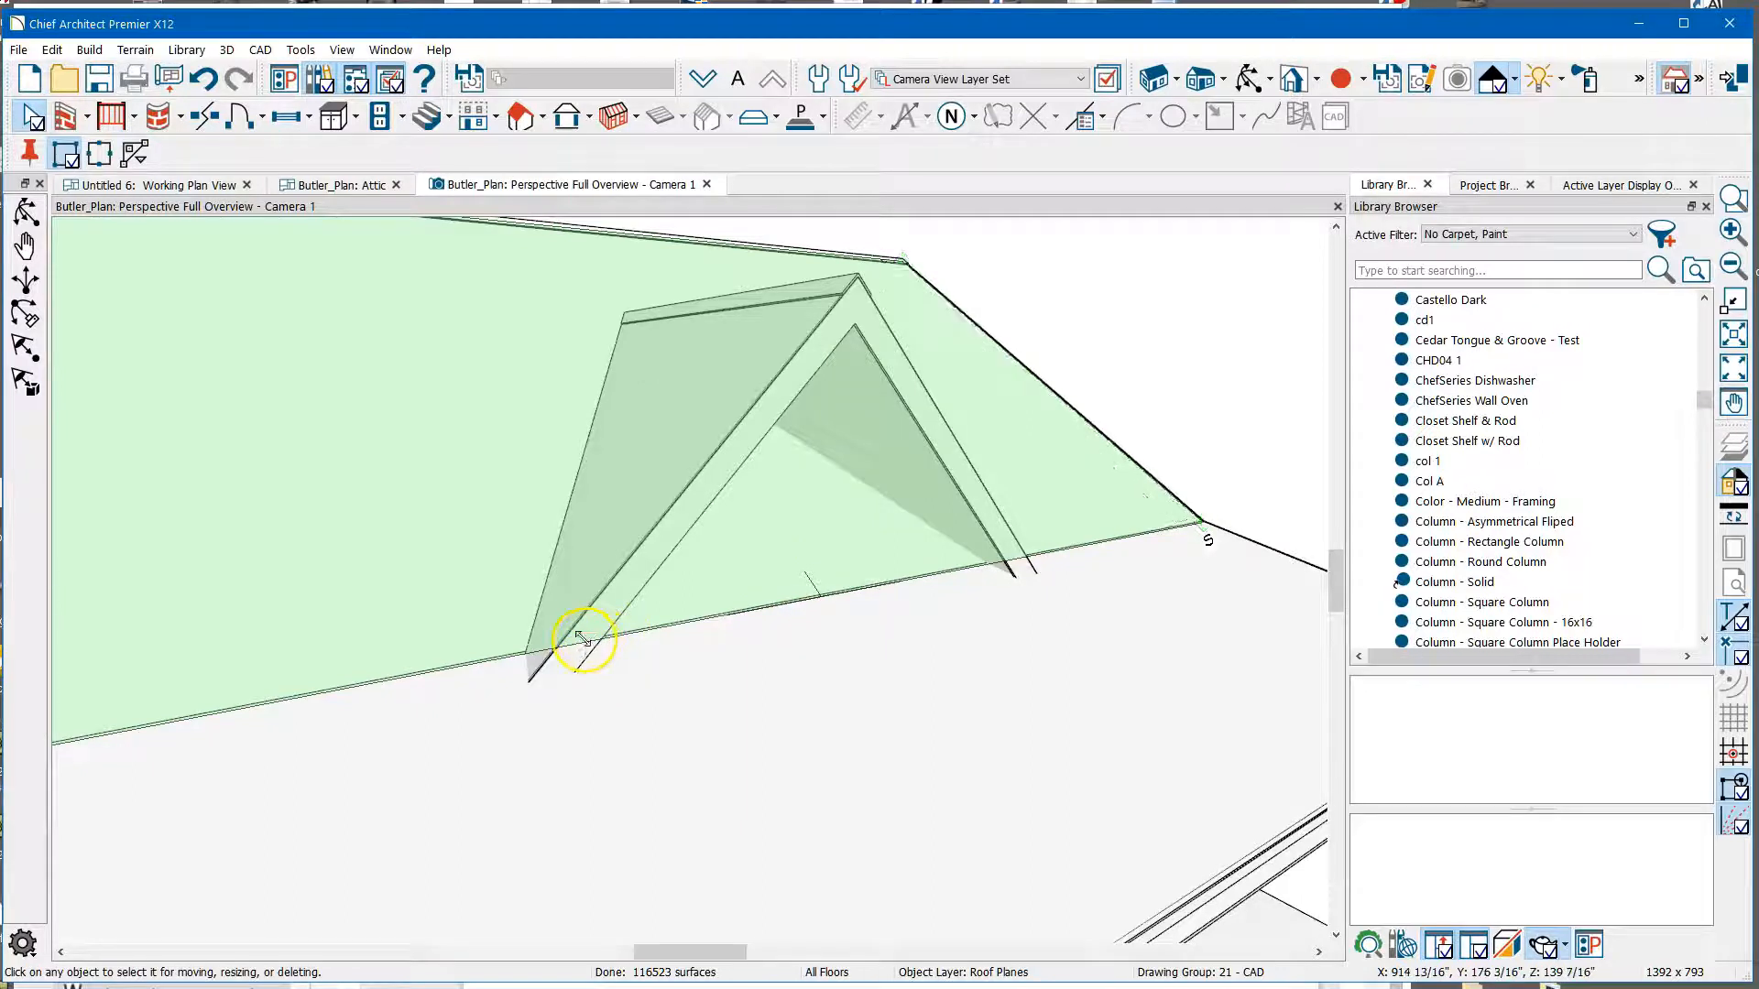
{"action": "left_click", "coordinate": [582, 638]}
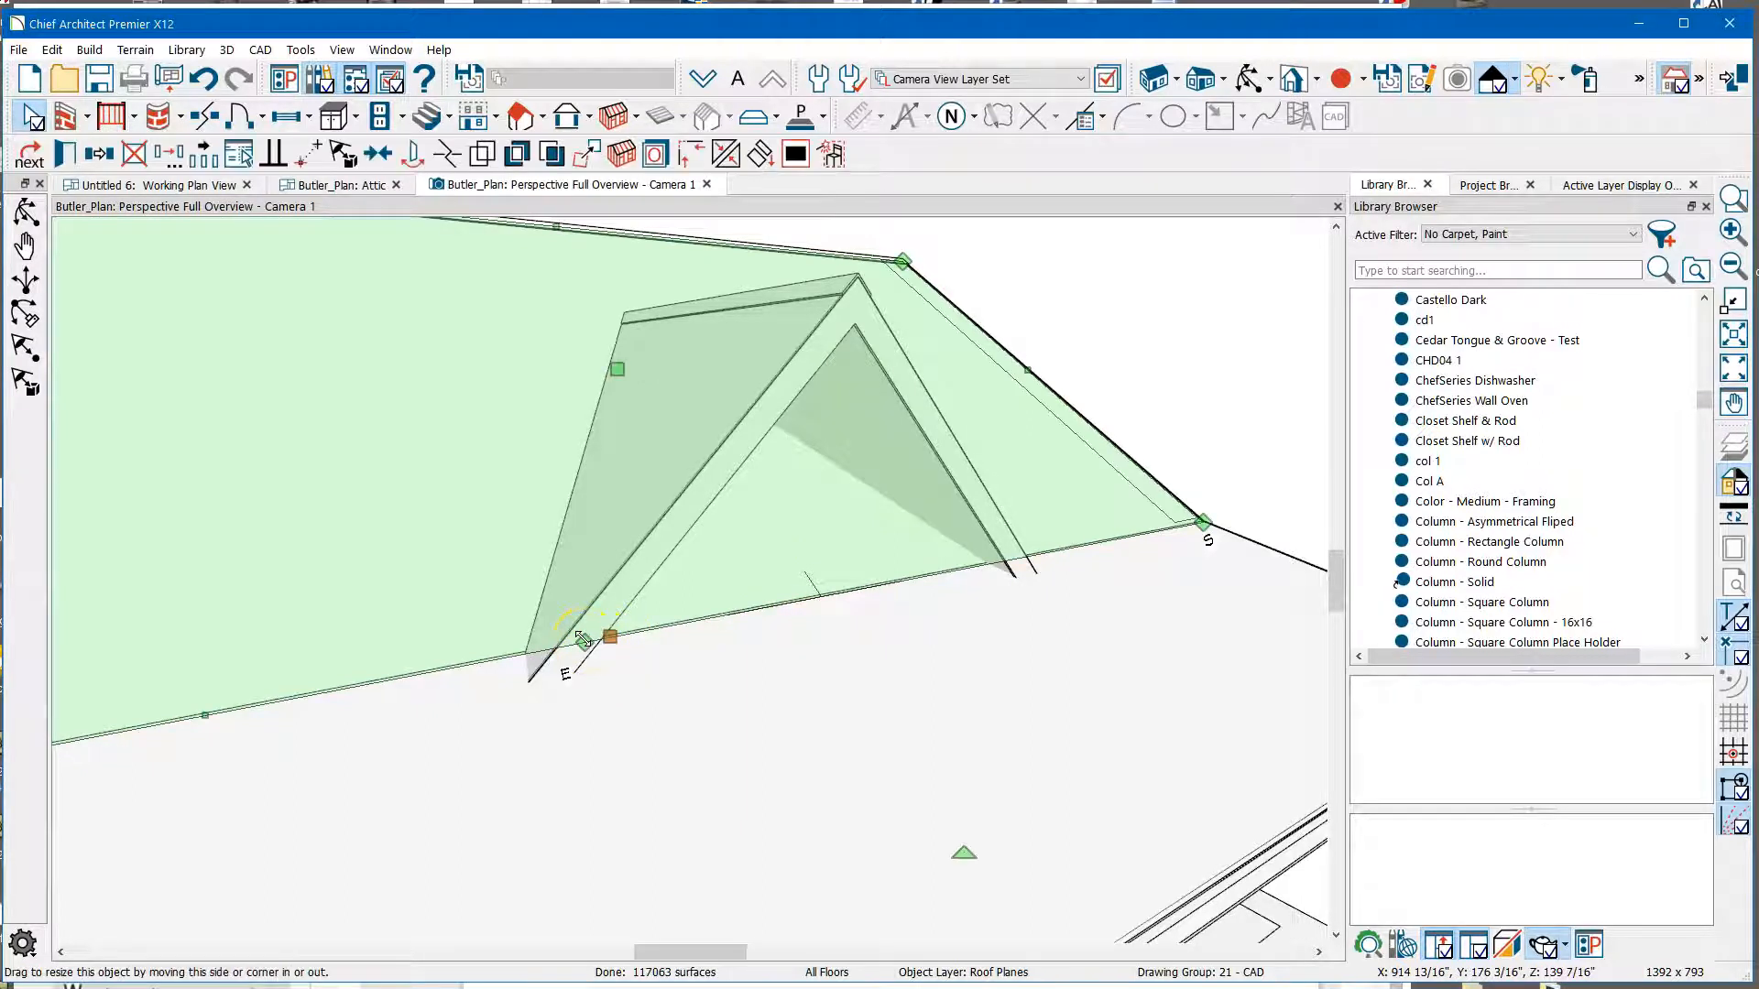
{"action": "left_click", "coordinate": [1008, 554]}
{"action": "left_click_drag", "start_coordinate": [828, 596], "coordinate": [815, 571]}
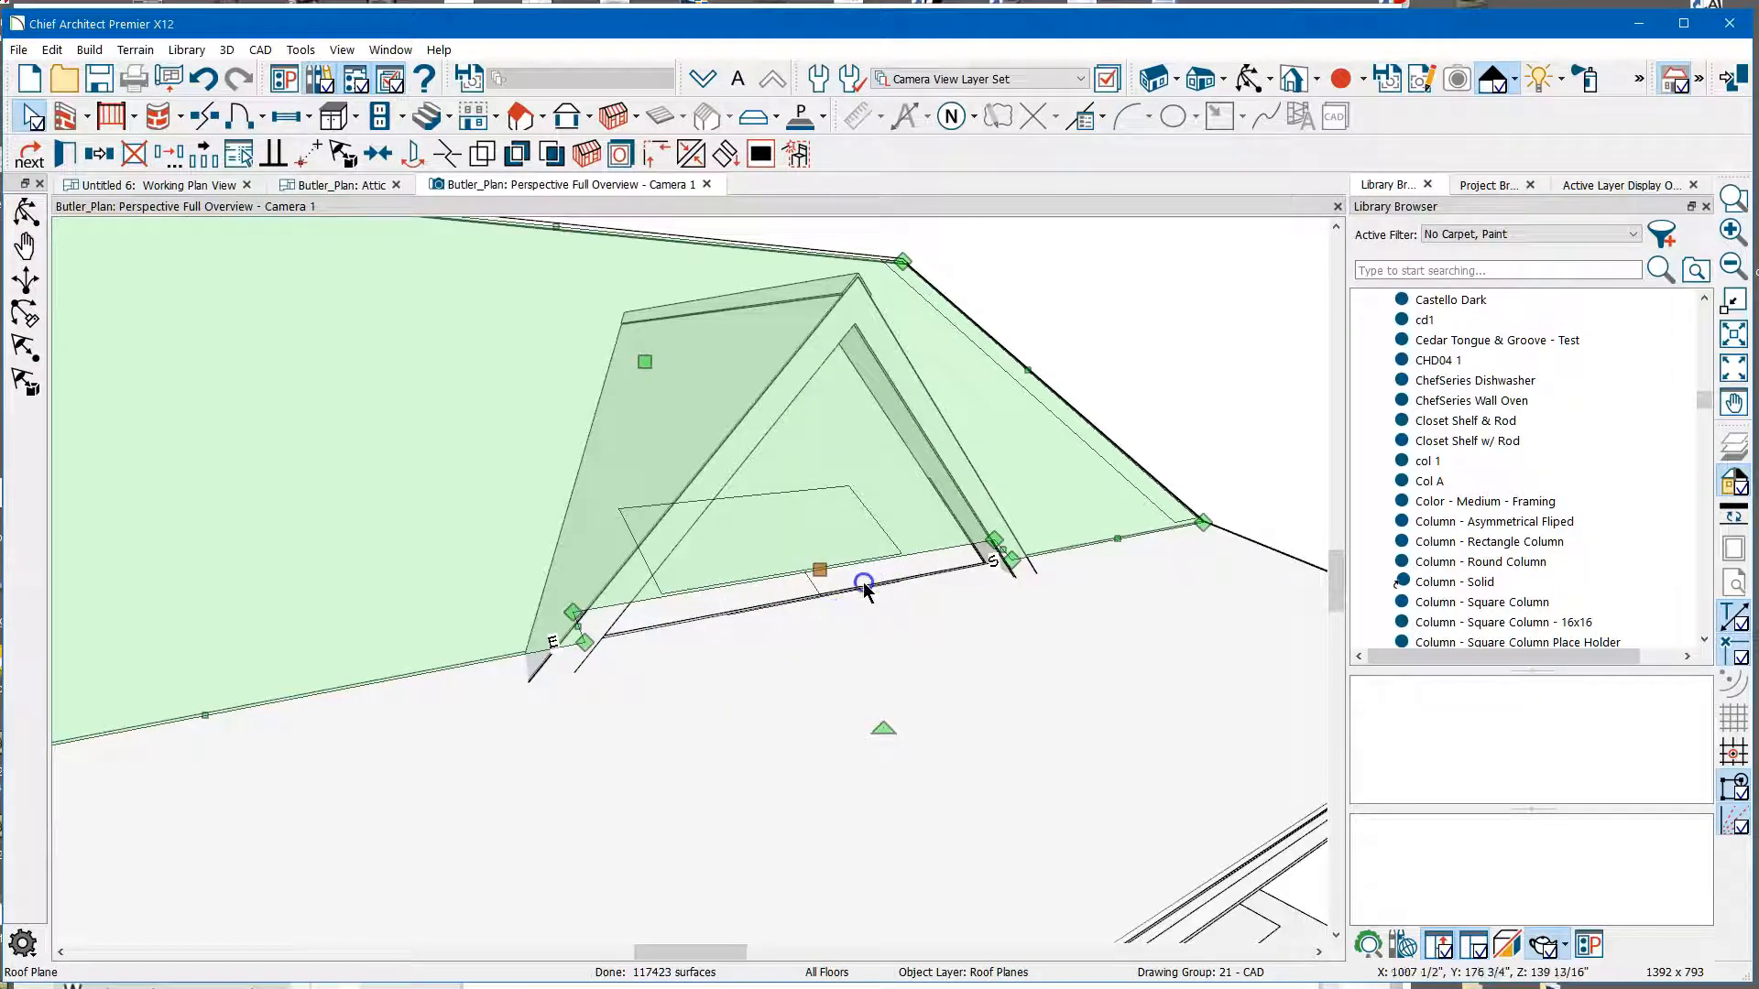
Examine the dormer's front wall and its fit on the roof up close and across the whole house front.
{"action": "left_click", "coordinate": [825, 590]}
{"action": "left_click", "coordinate": [828, 525]}
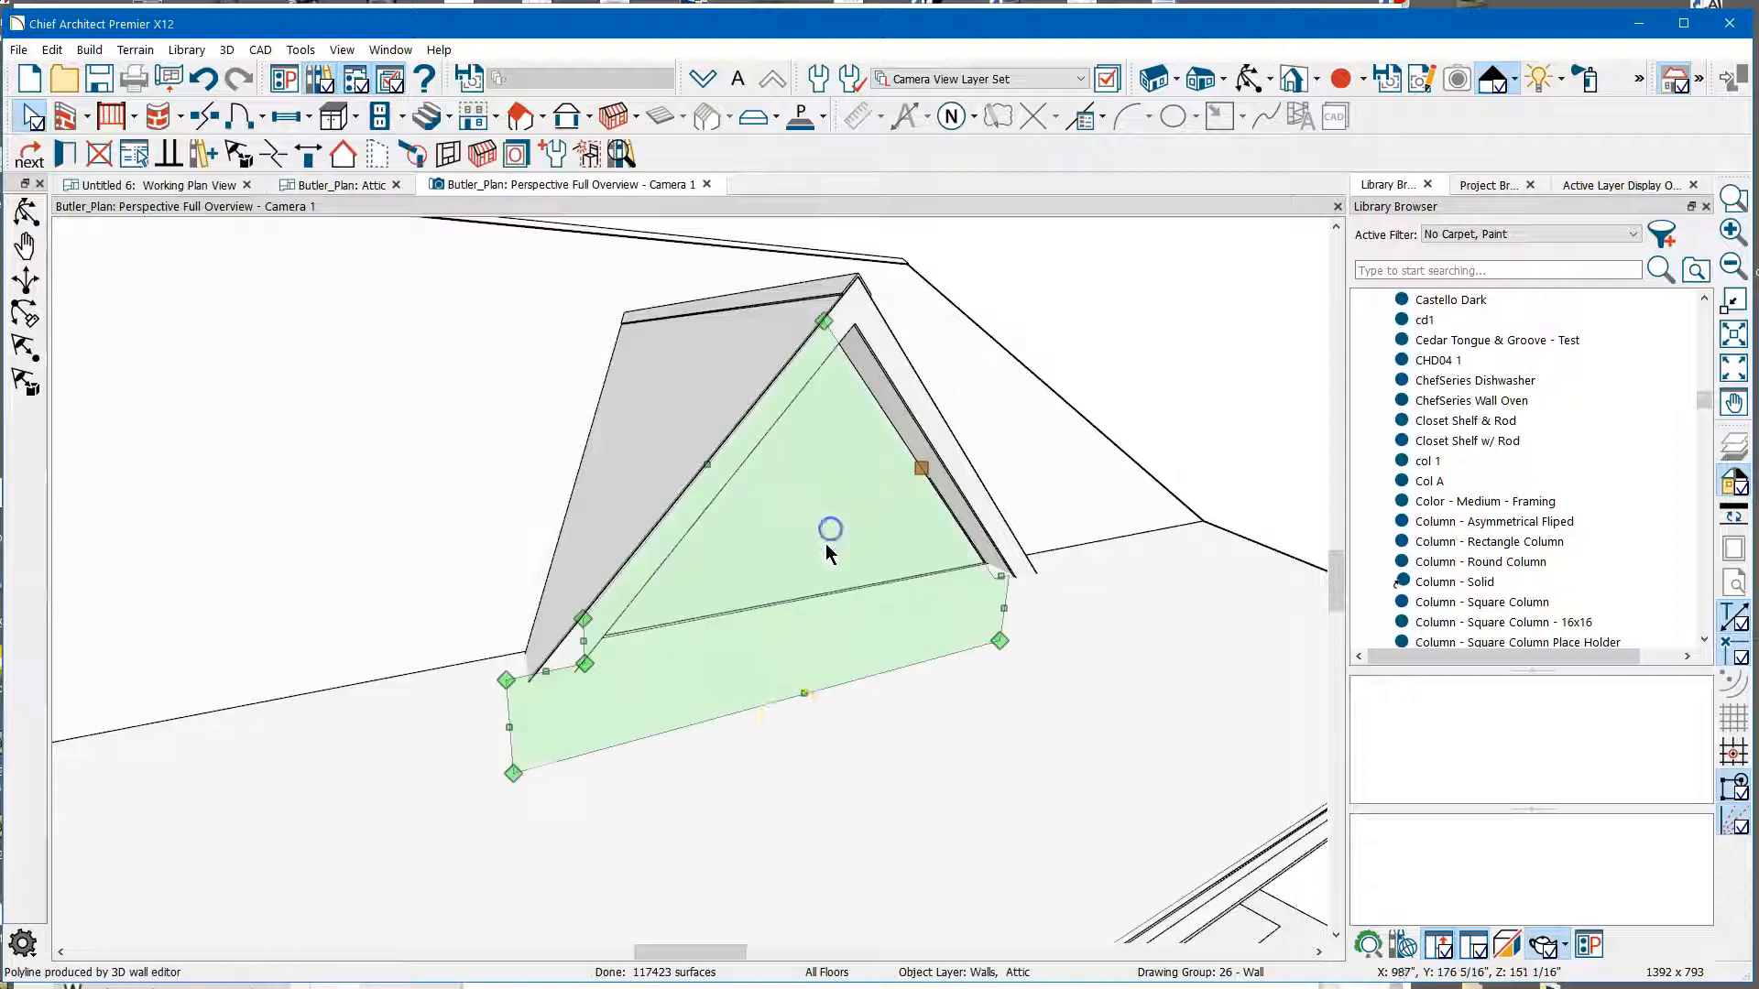
{"action": "left_click", "coordinate": [788, 700]}
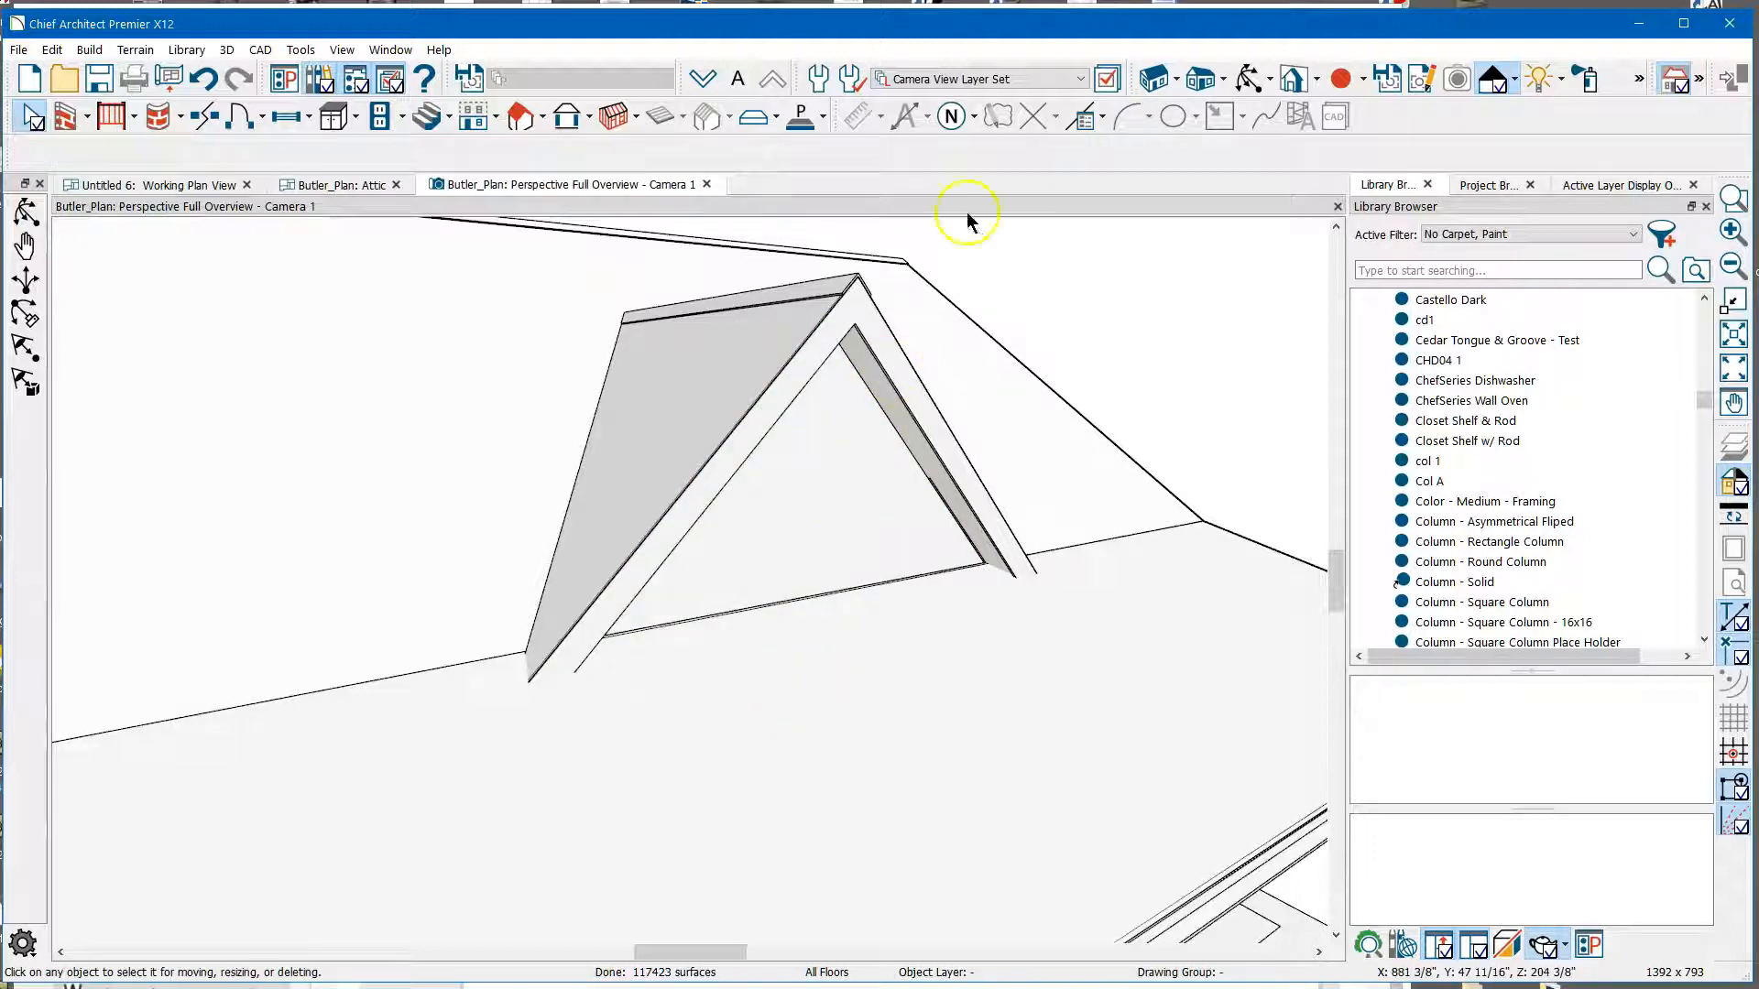
{"action": "scroll", "coordinate": [738, 477], "scroll_direction": "down", "scroll_amount": 3}
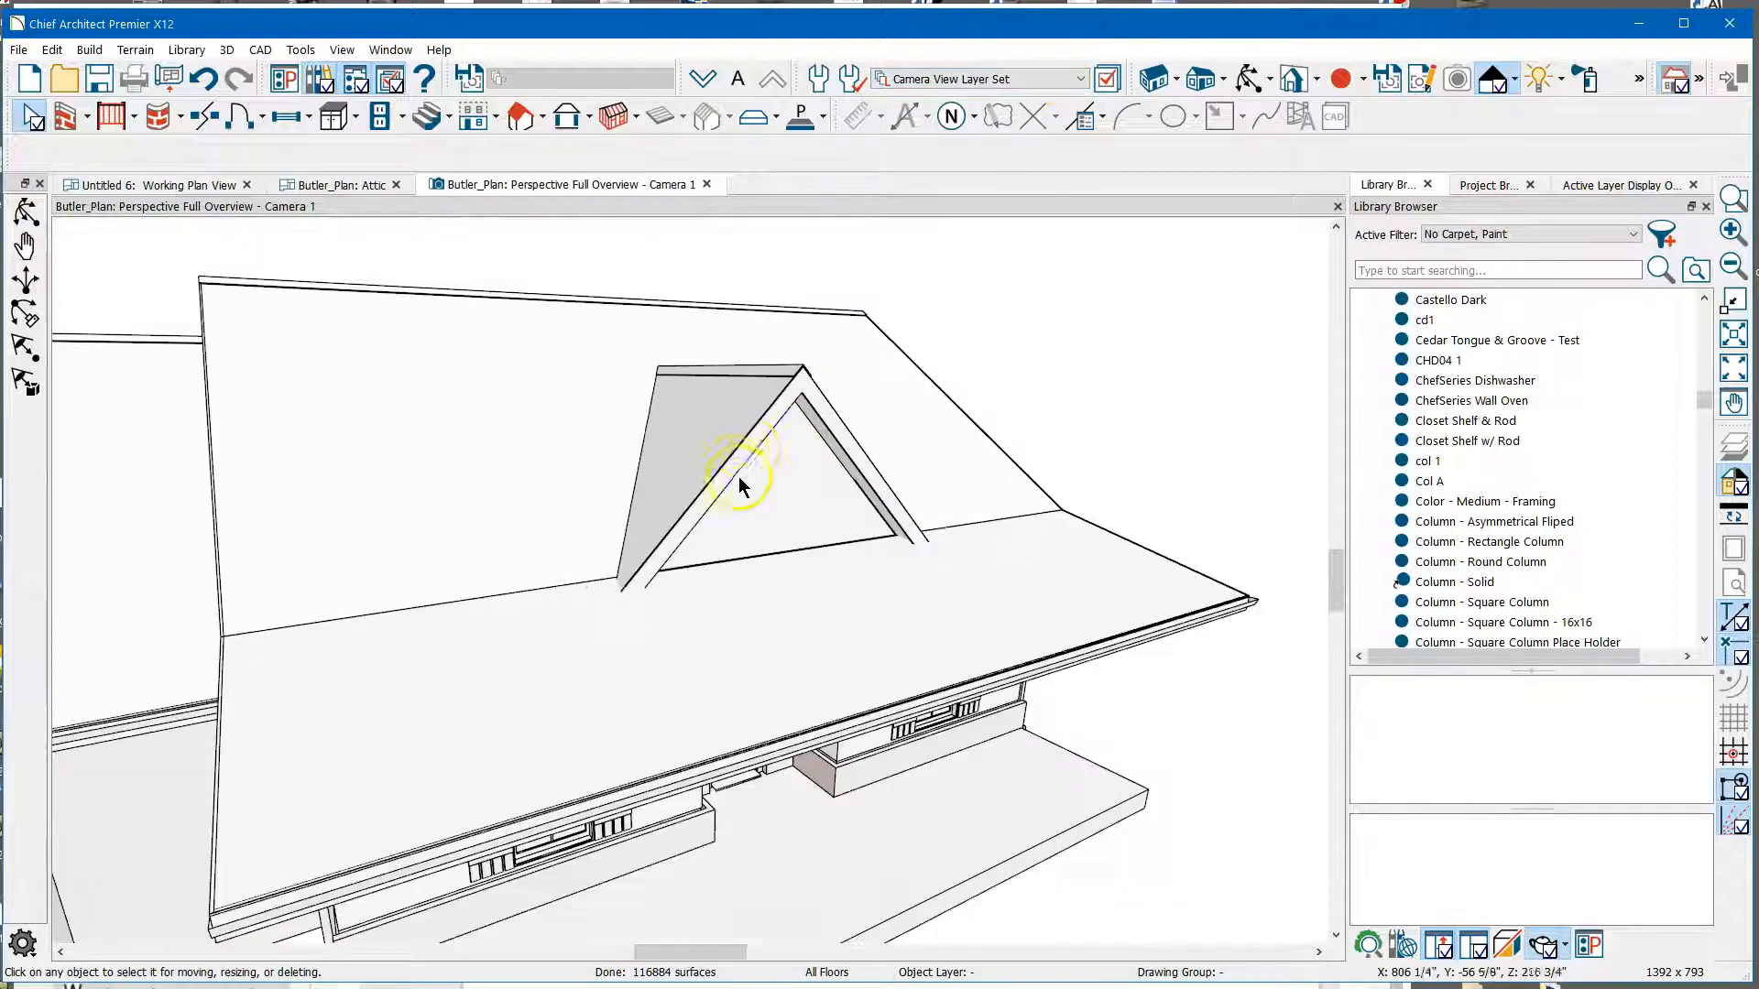
{"action": "scroll", "coordinate": [743, 454], "scroll_direction": "down", "scroll_amount": 2}
{"action": "scroll", "coordinate": [998, 463], "scroll_direction": "down", "scroll_amount": 3}
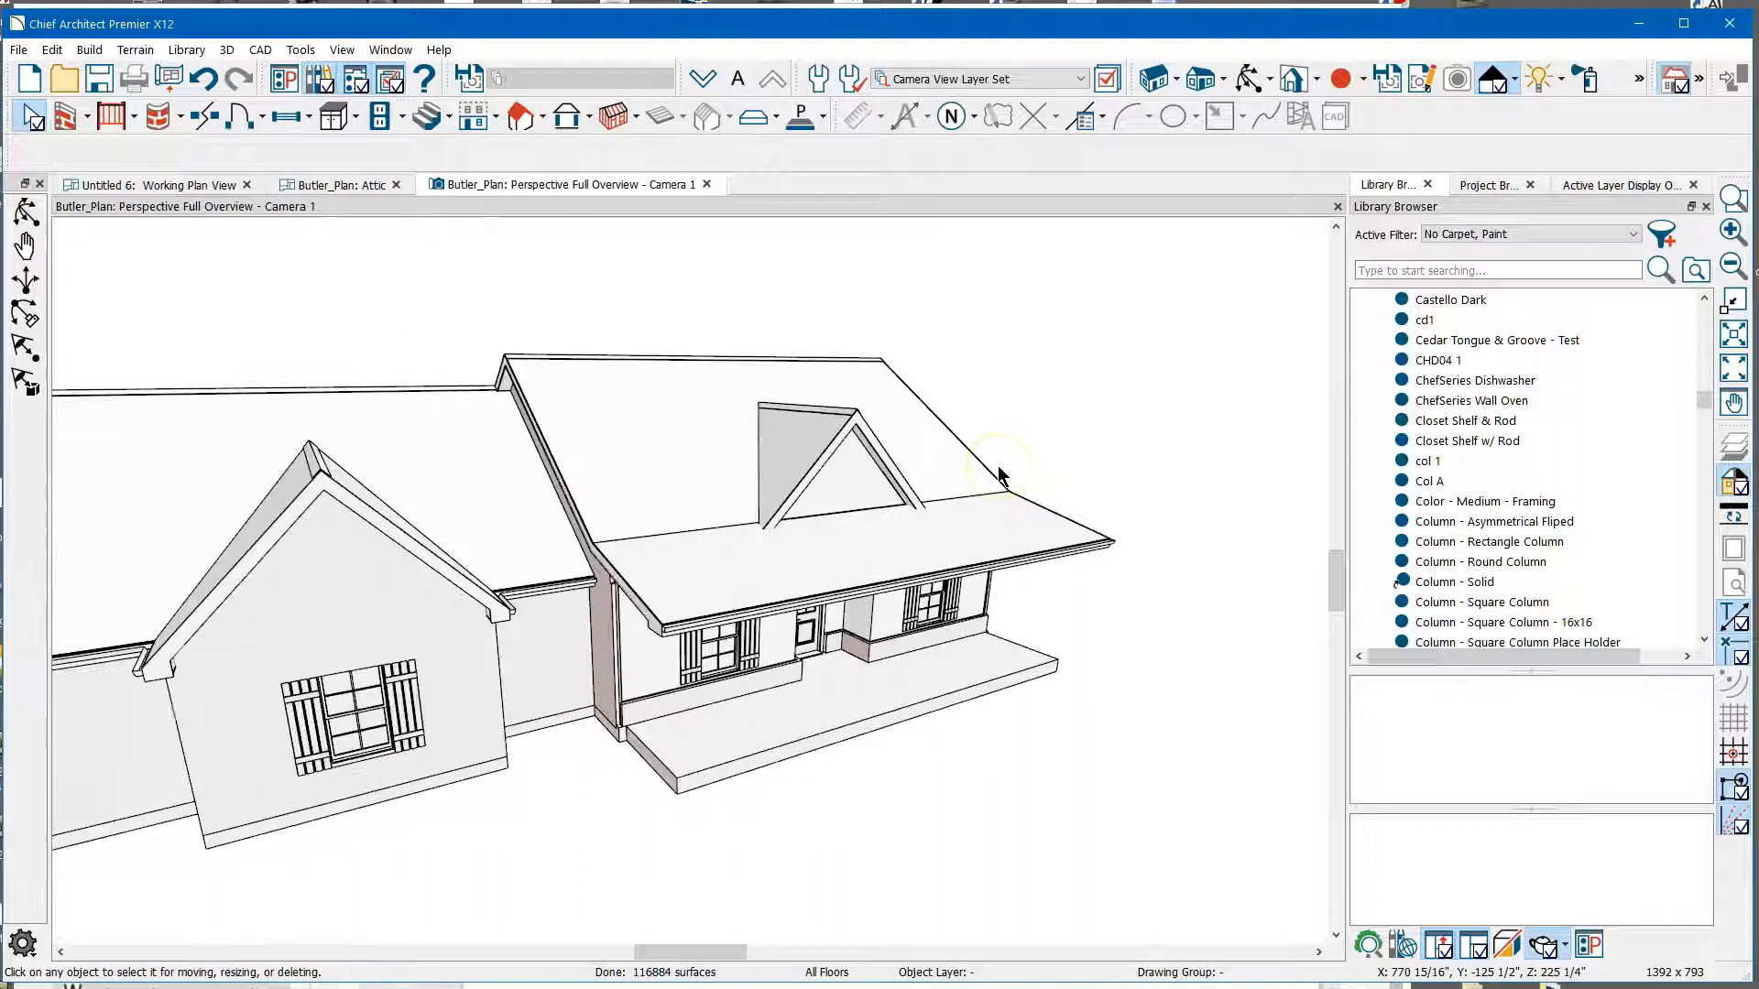
{"action": "scroll", "coordinate": [998, 471], "scroll_direction": "down", "scroll_amount": 1}
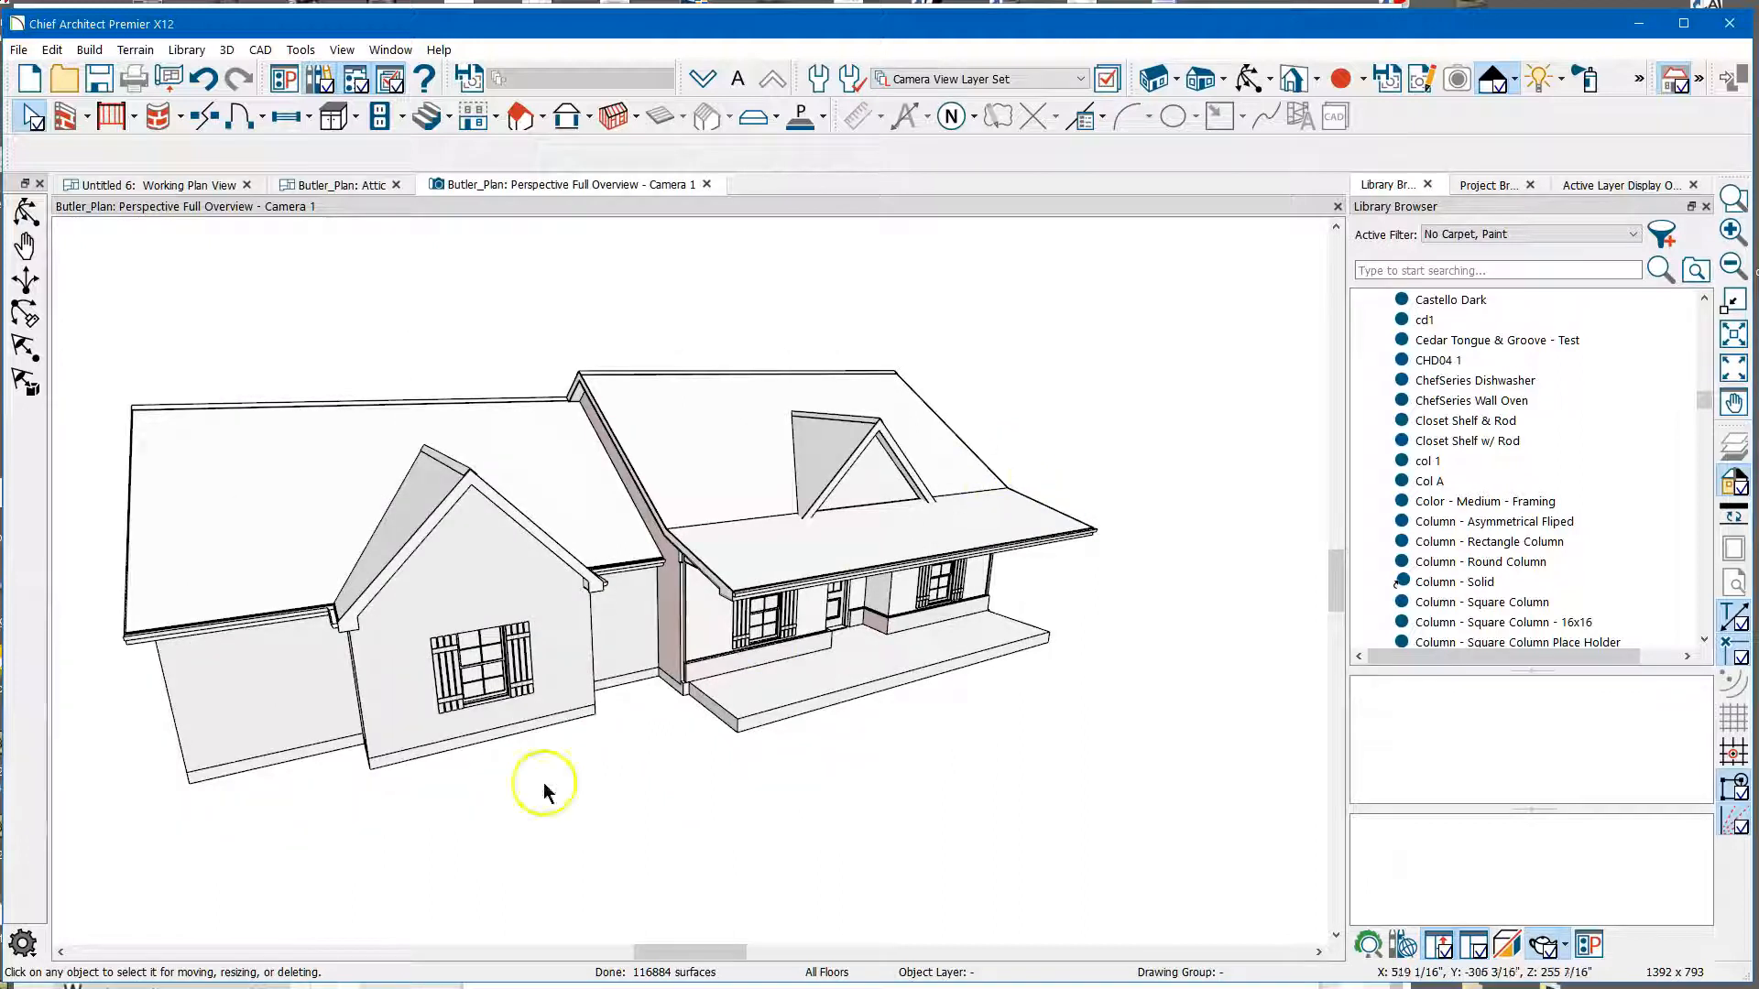